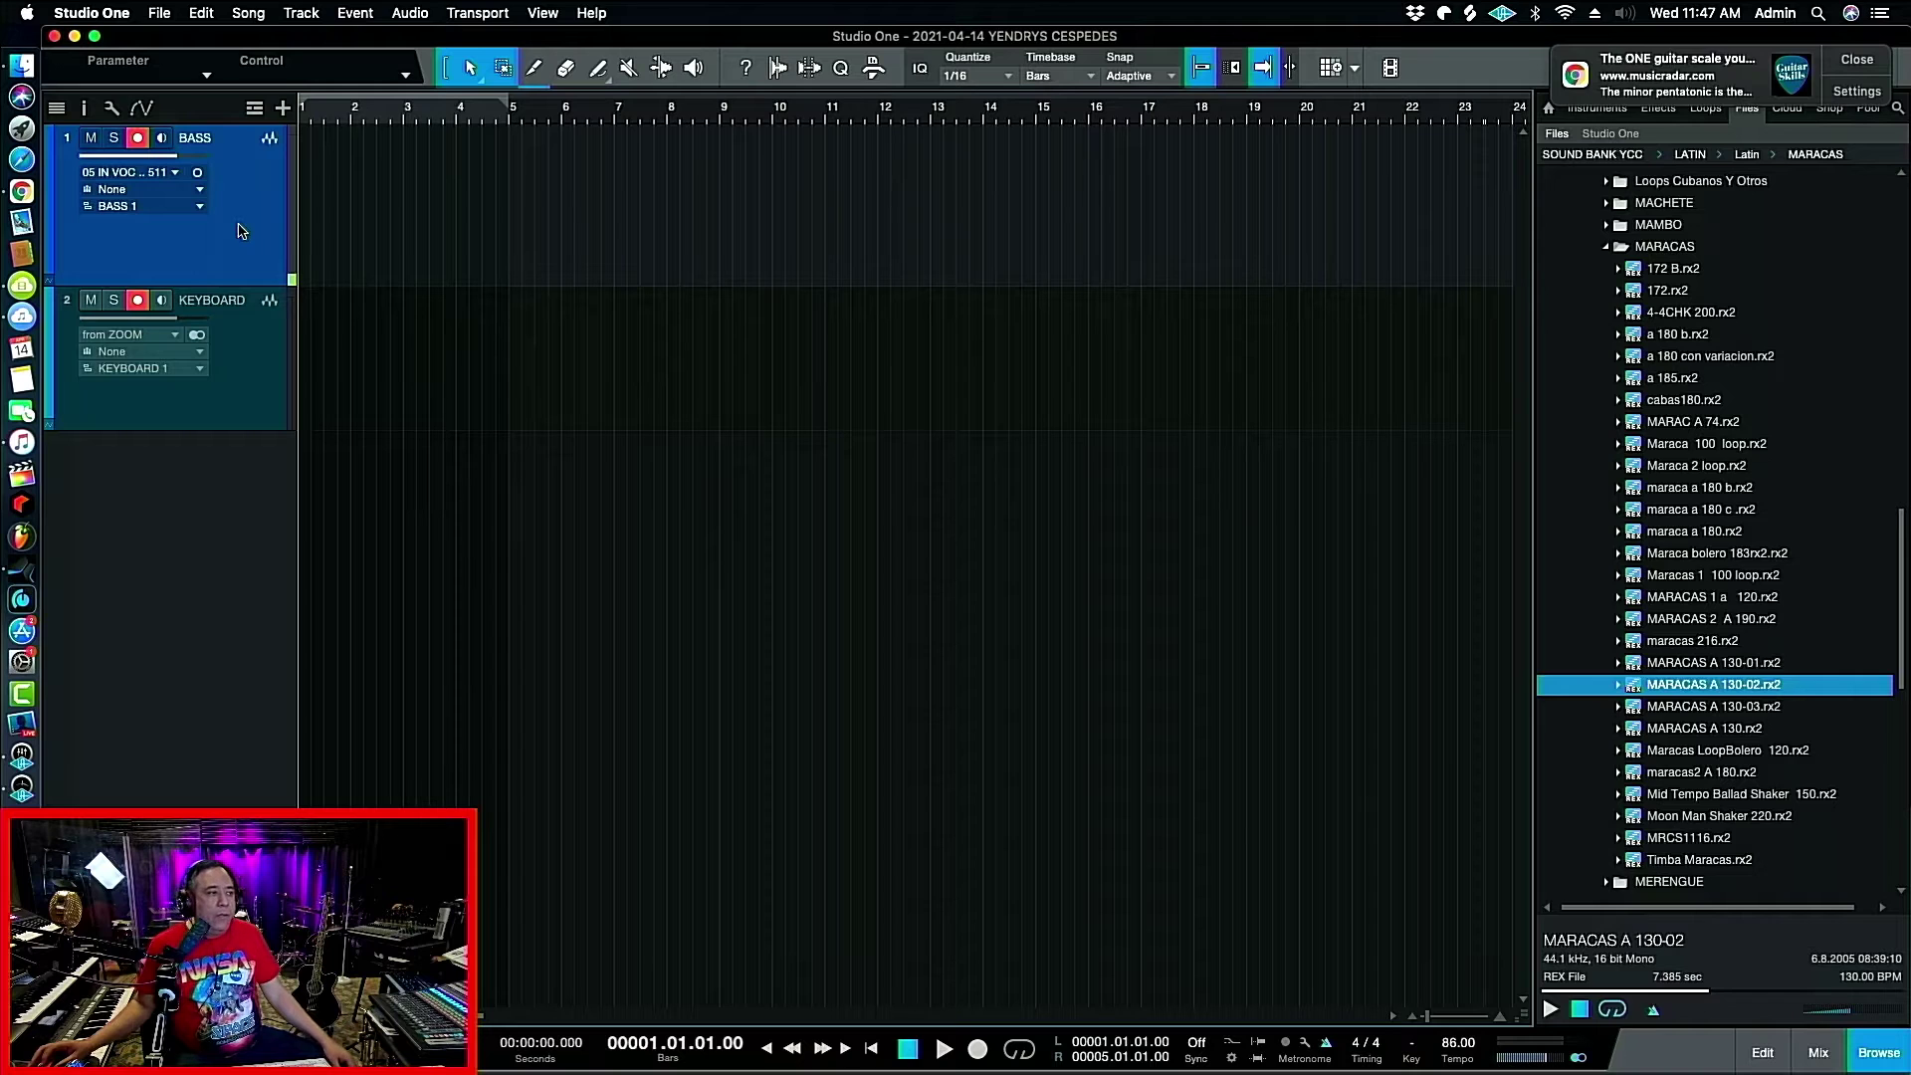
# Add the MARACAS A 130-02.rx2 loop to a new track starting at bar 1 and play it back.
pyautogui.click(256, 368)
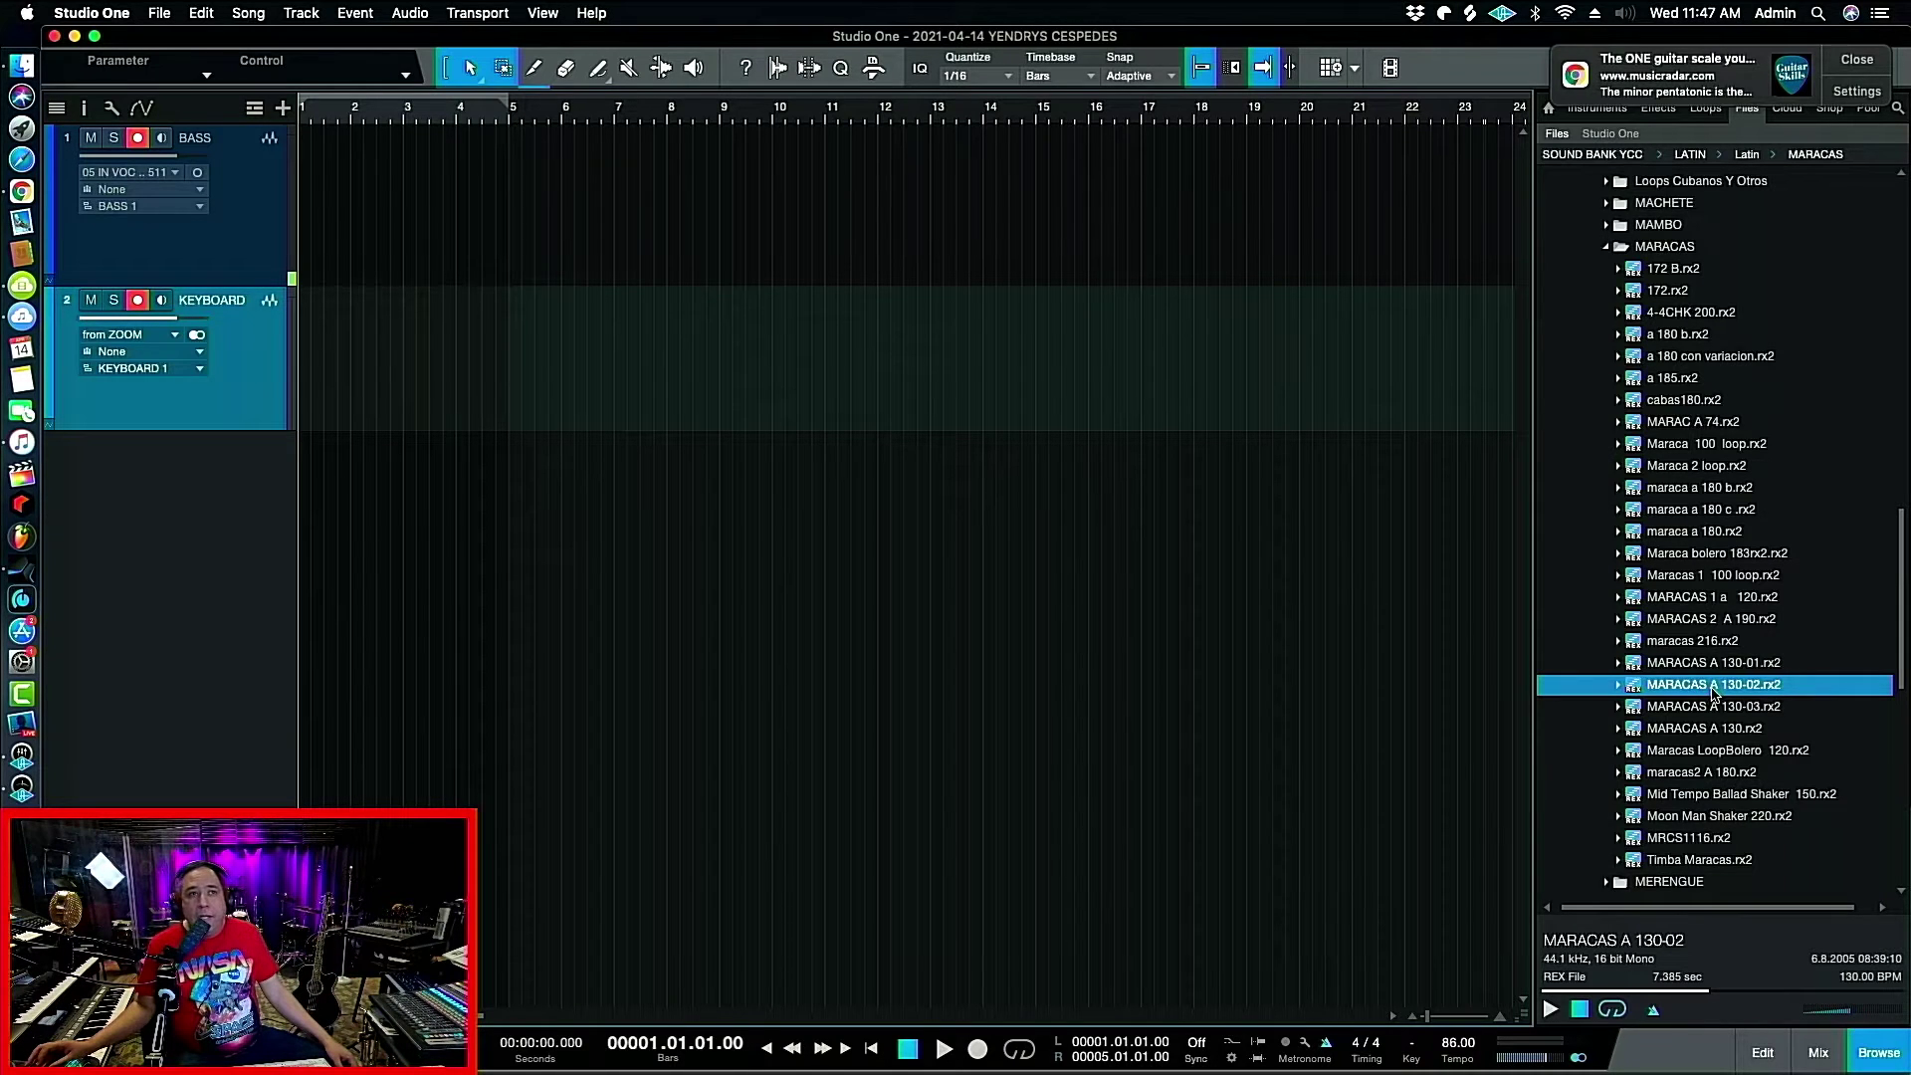
pyautogui.moveTo(1714, 694); pyautogui.dragTo(319, 478)
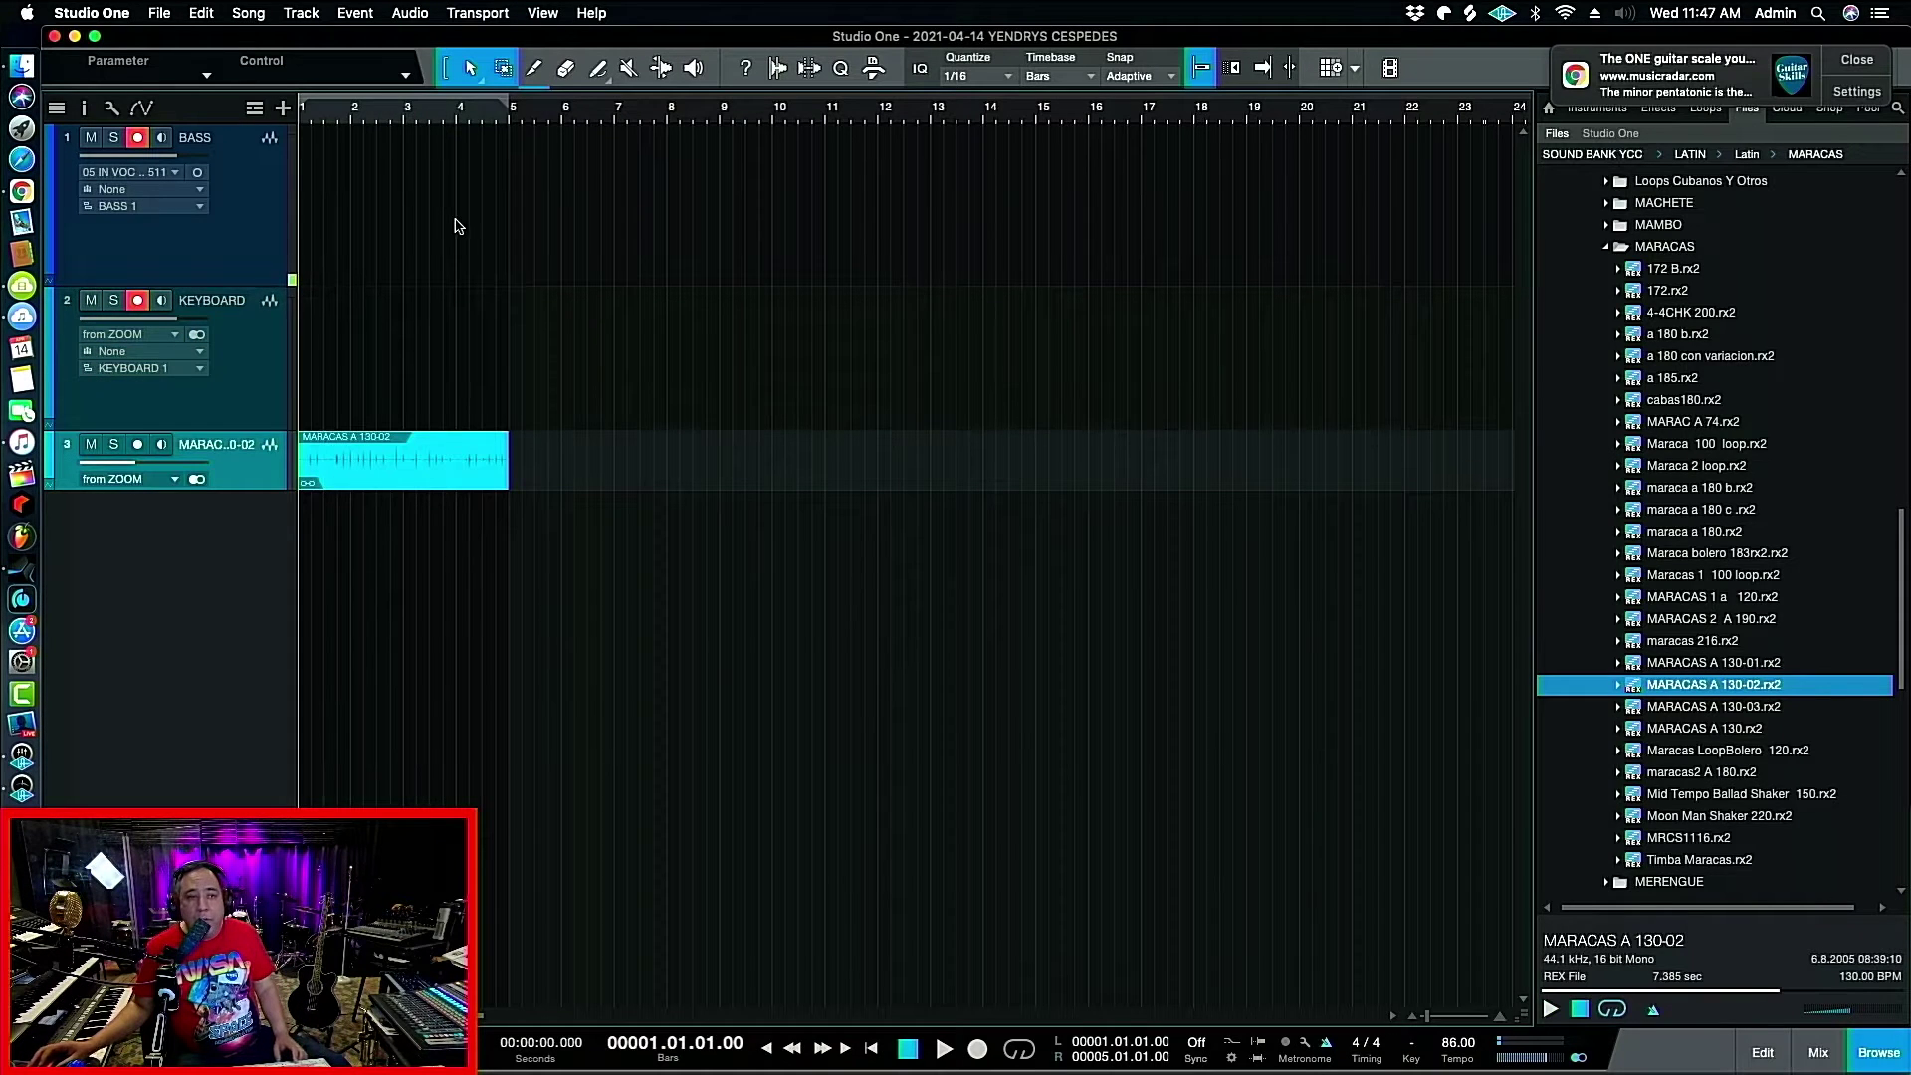
pyautogui.press('space')
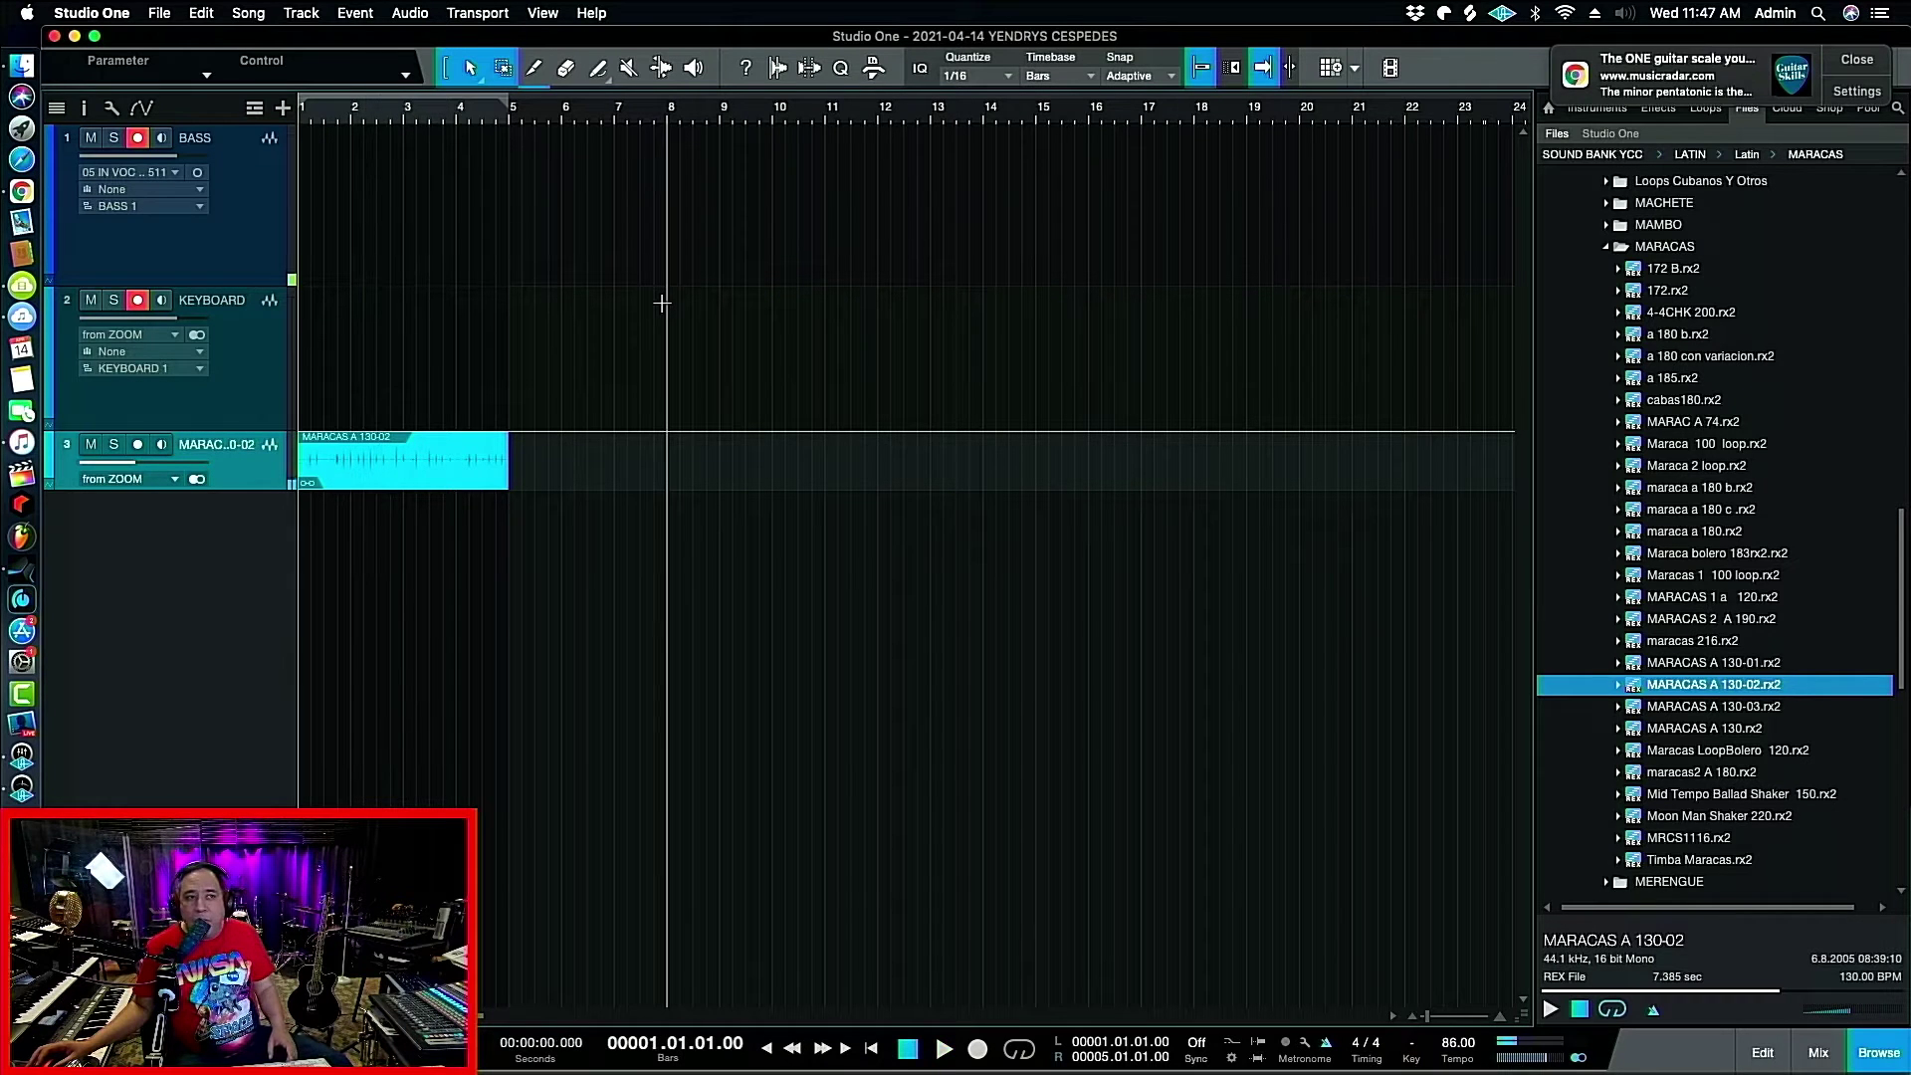
pyautogui.press('space')
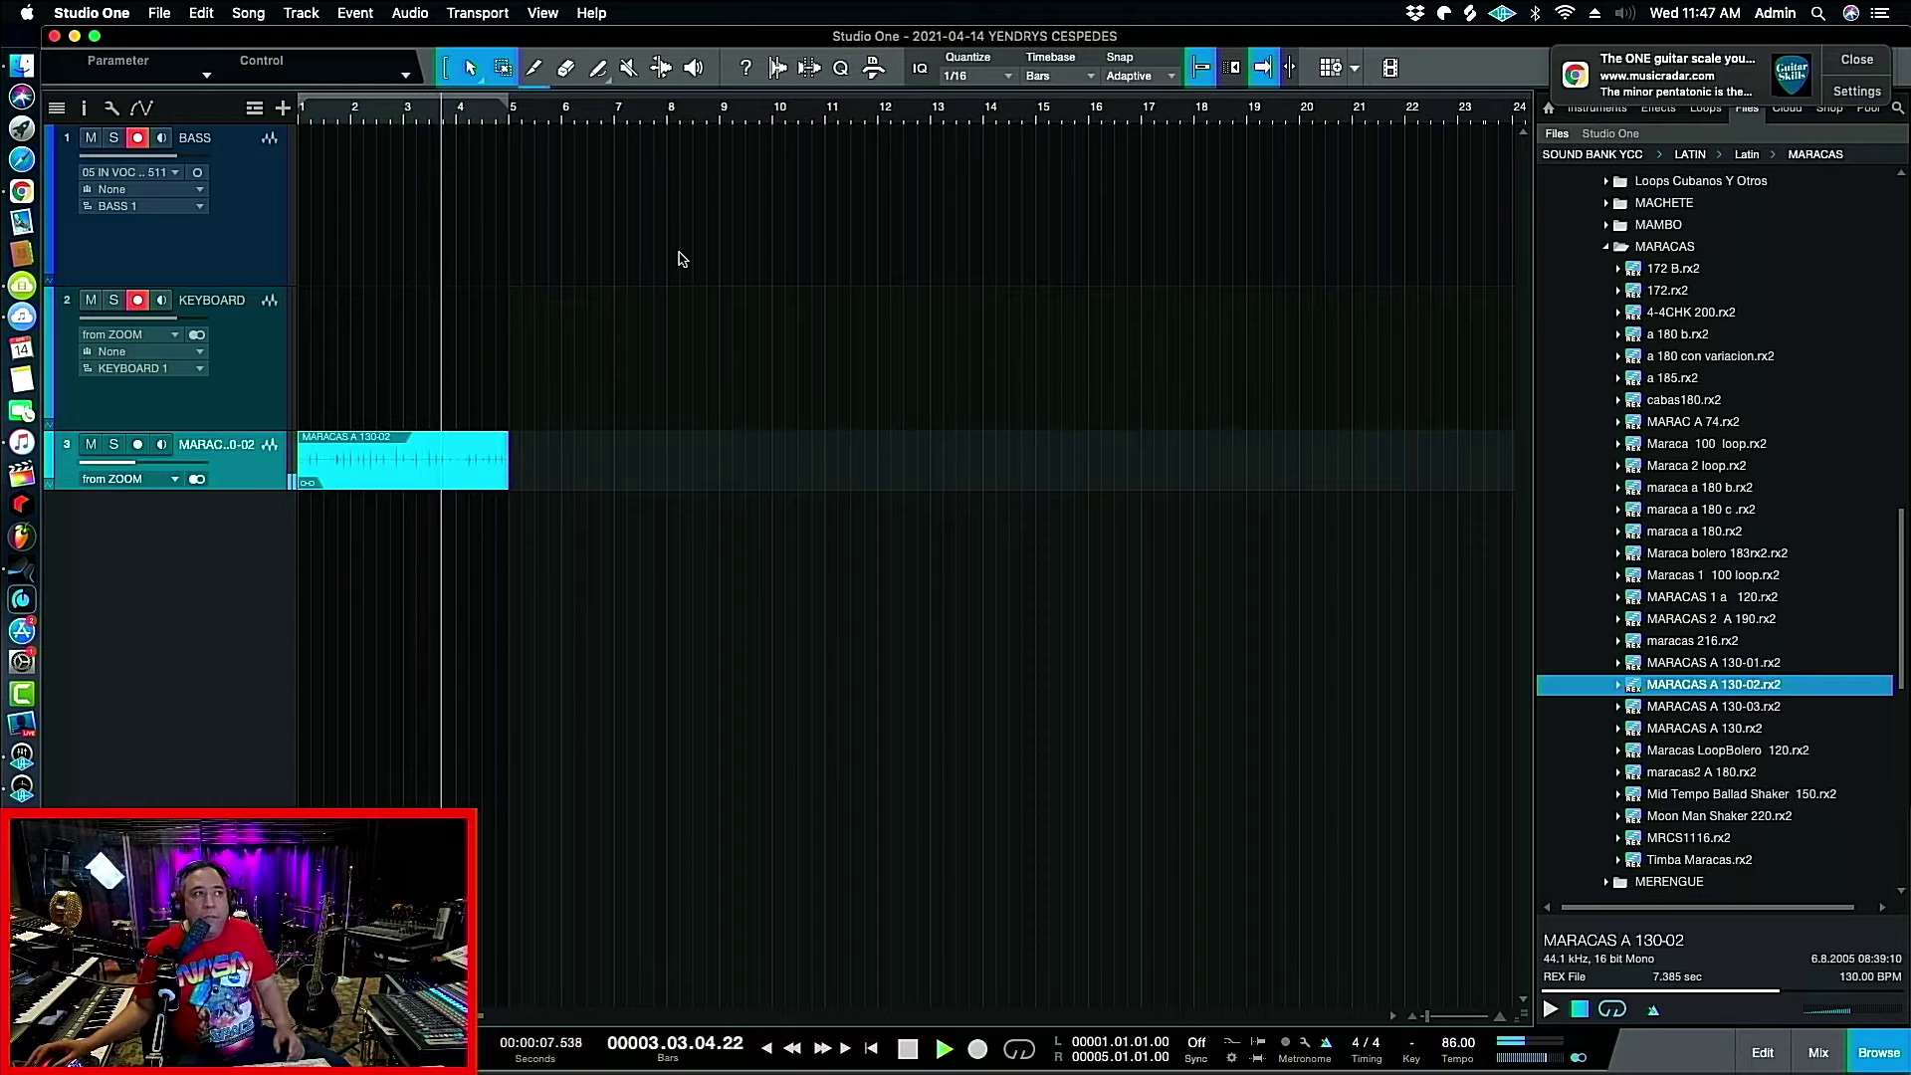
pyautogui.press('space')
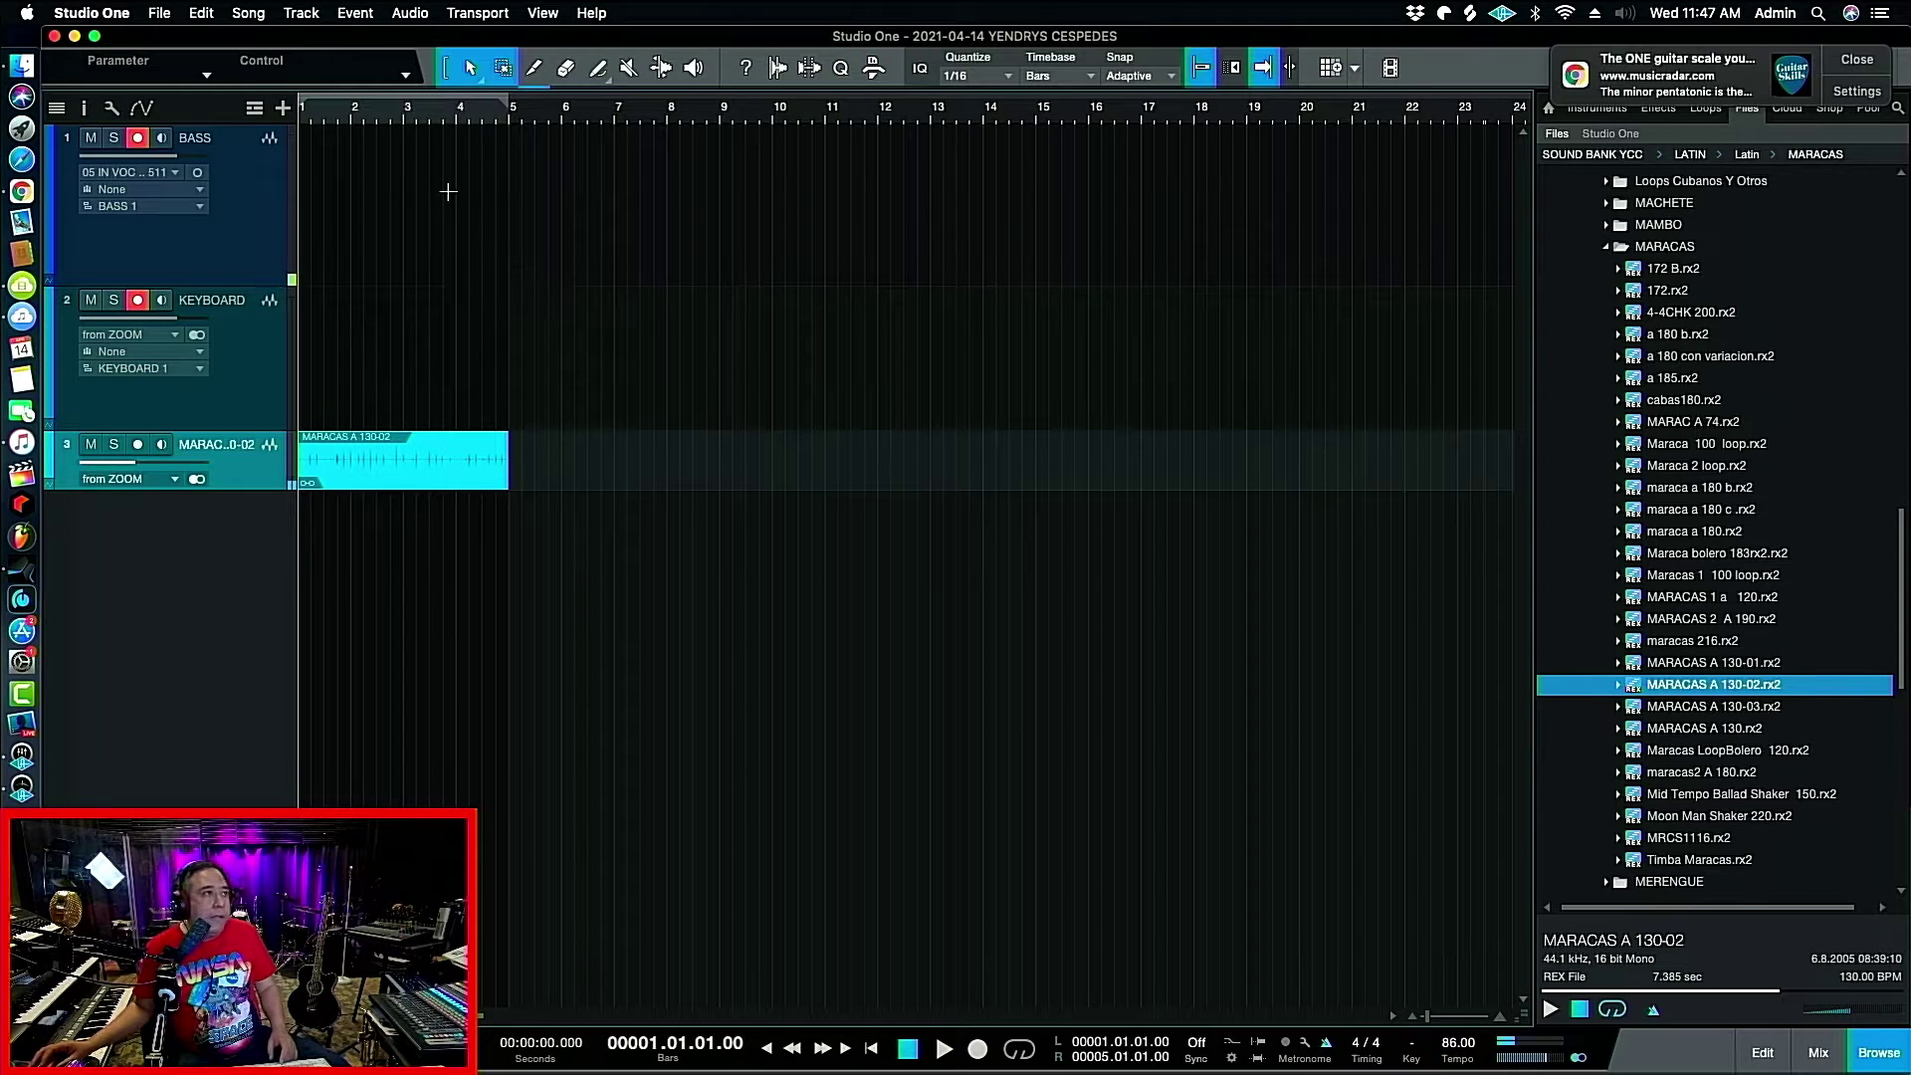
# Enlarge the maracas track's height to show its waveform clearly, and play the loop from the start.
pyautogui.moveTo(256, 488); pyautogui.dragTo(244, 620)
pyautogui.scroll(2, 339, 112)
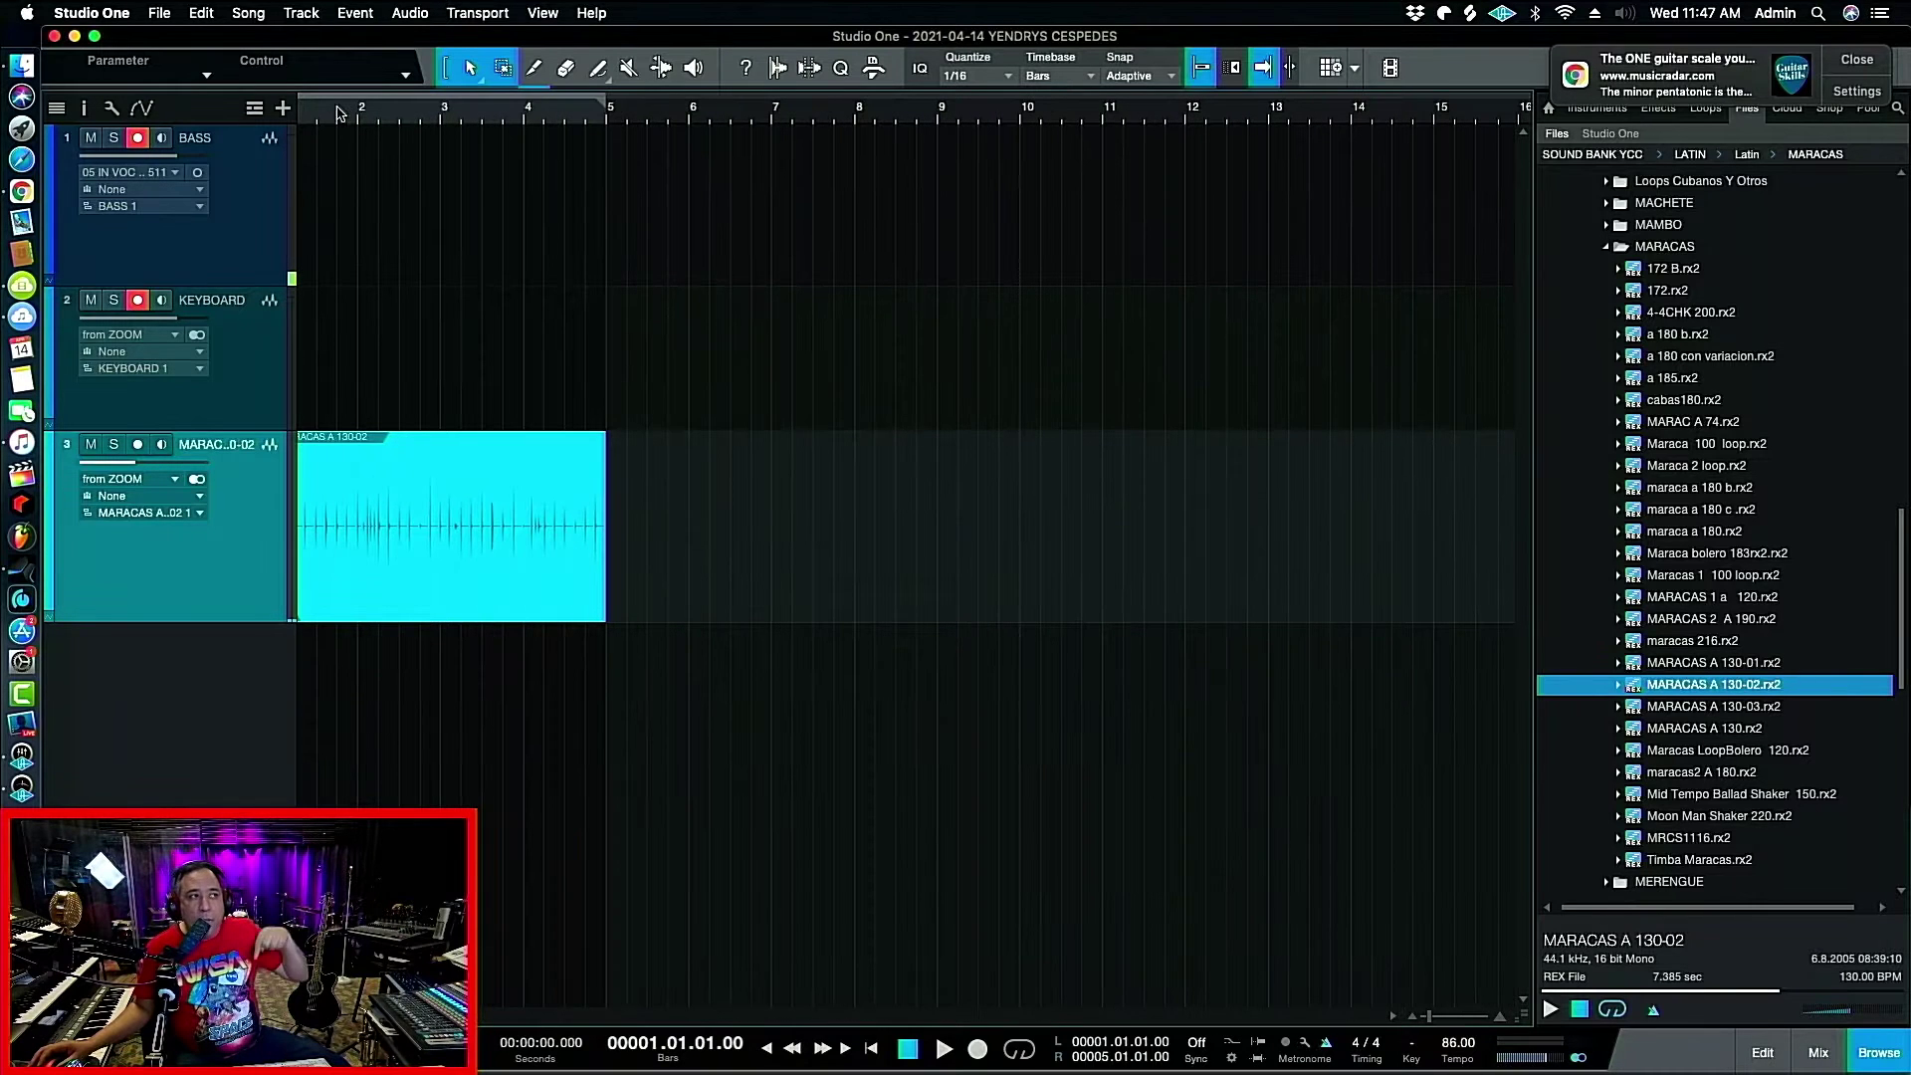
pyautogui.press('space')
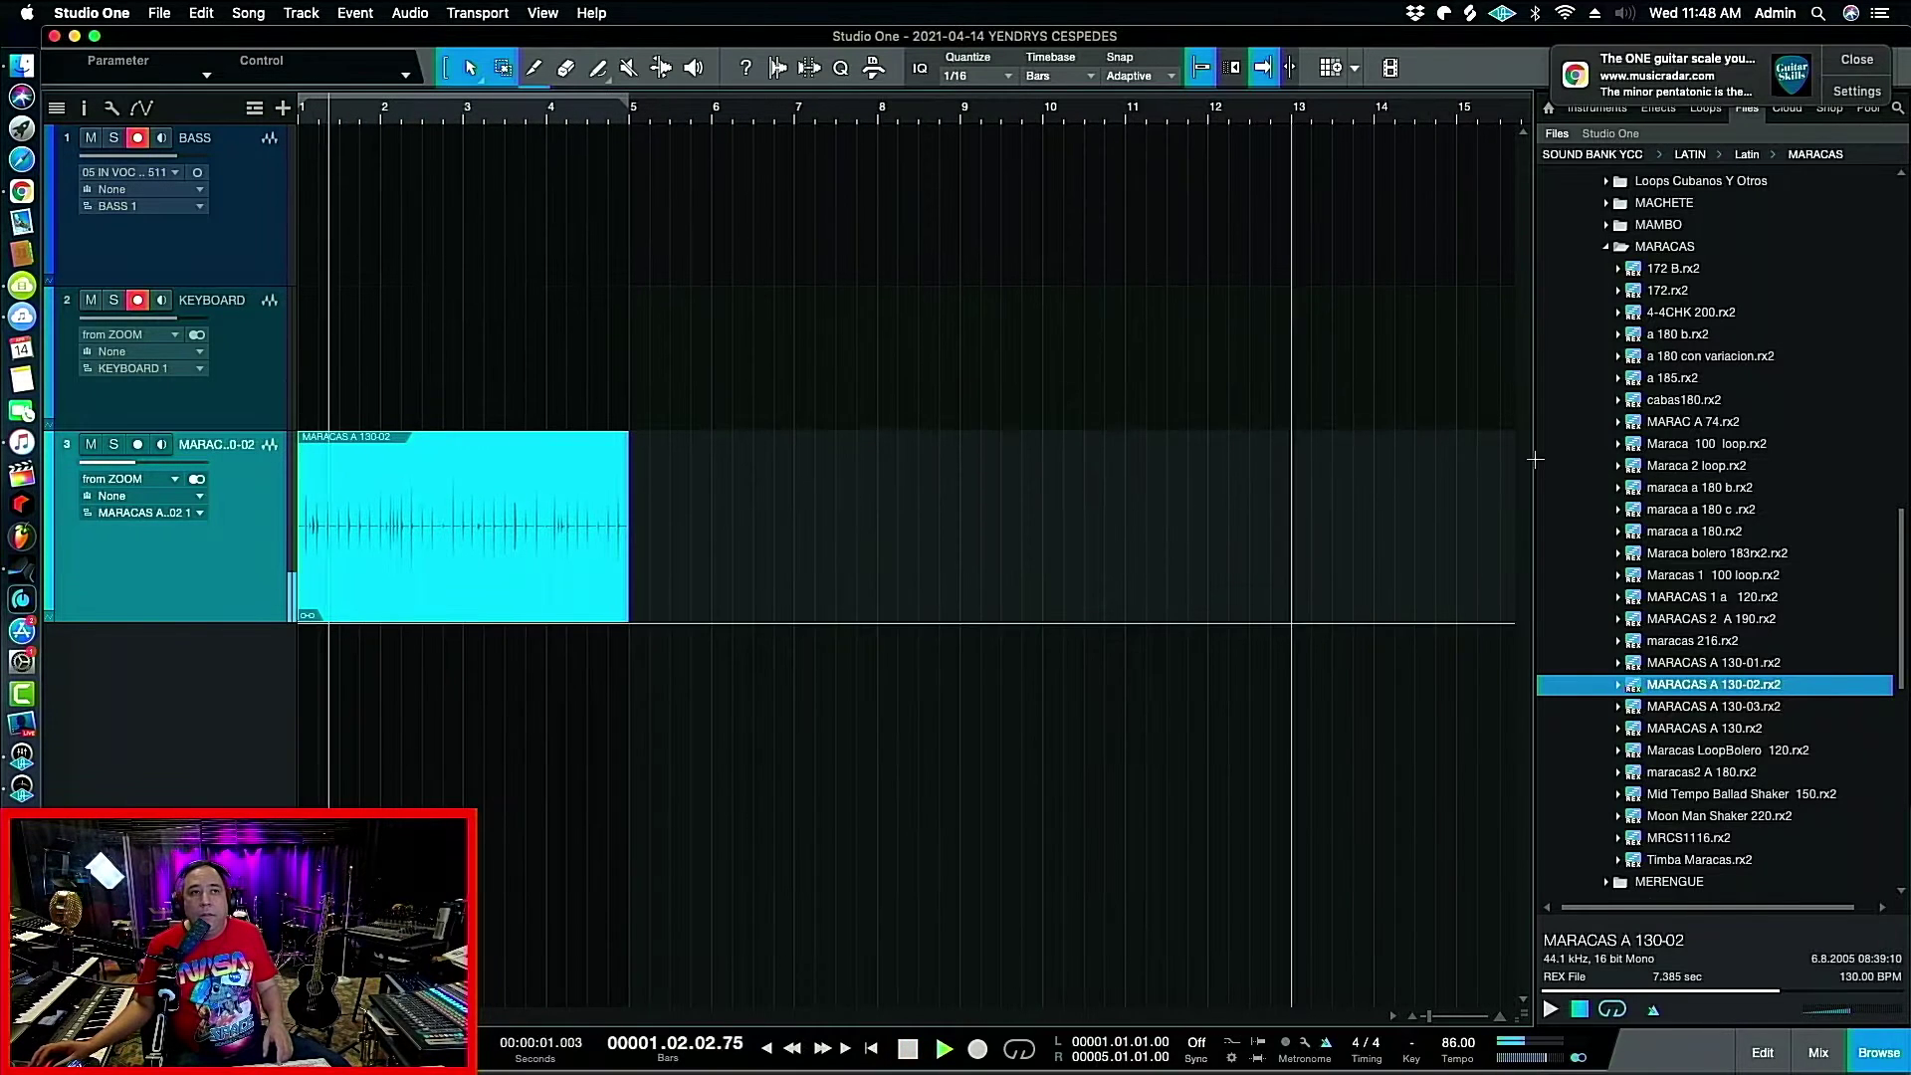
pyautogui.press('space')
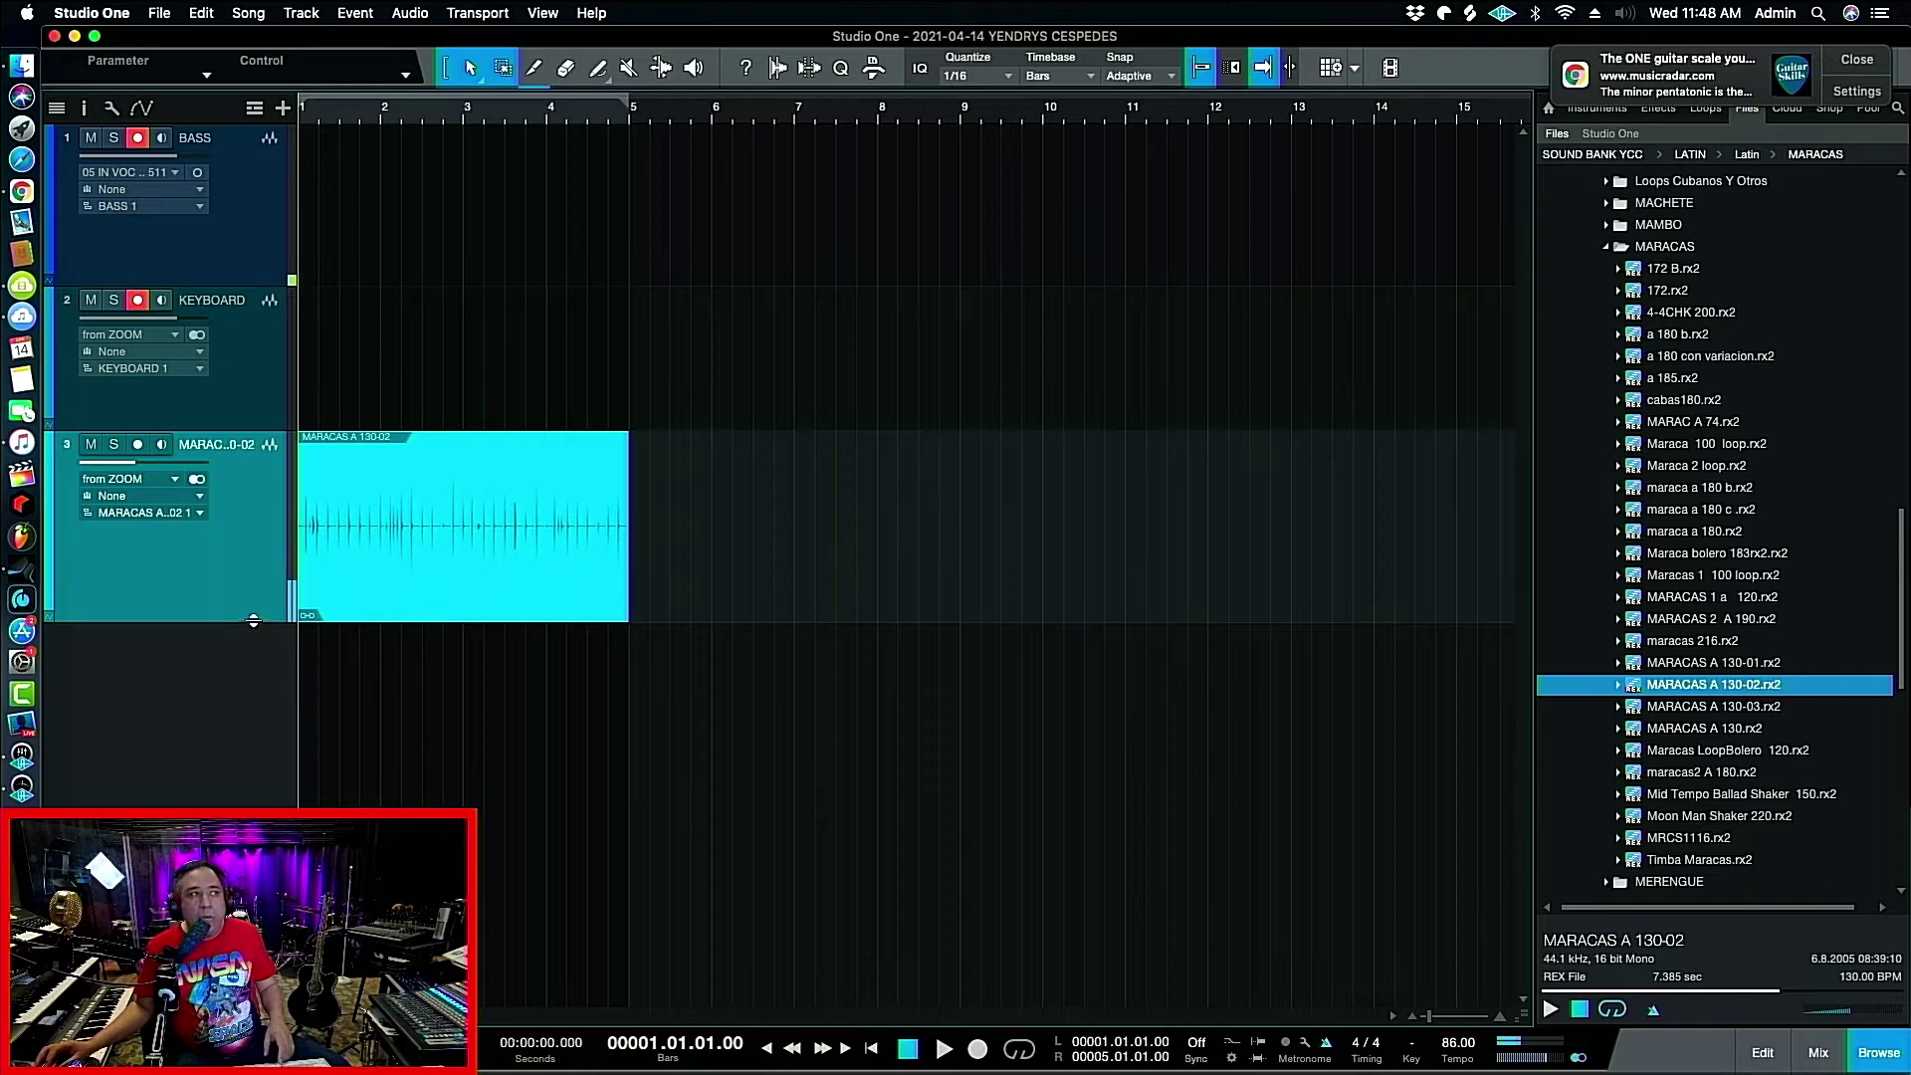
pyautogui.moveTo(254, 621); pyautogui.dragTo(258, 568)
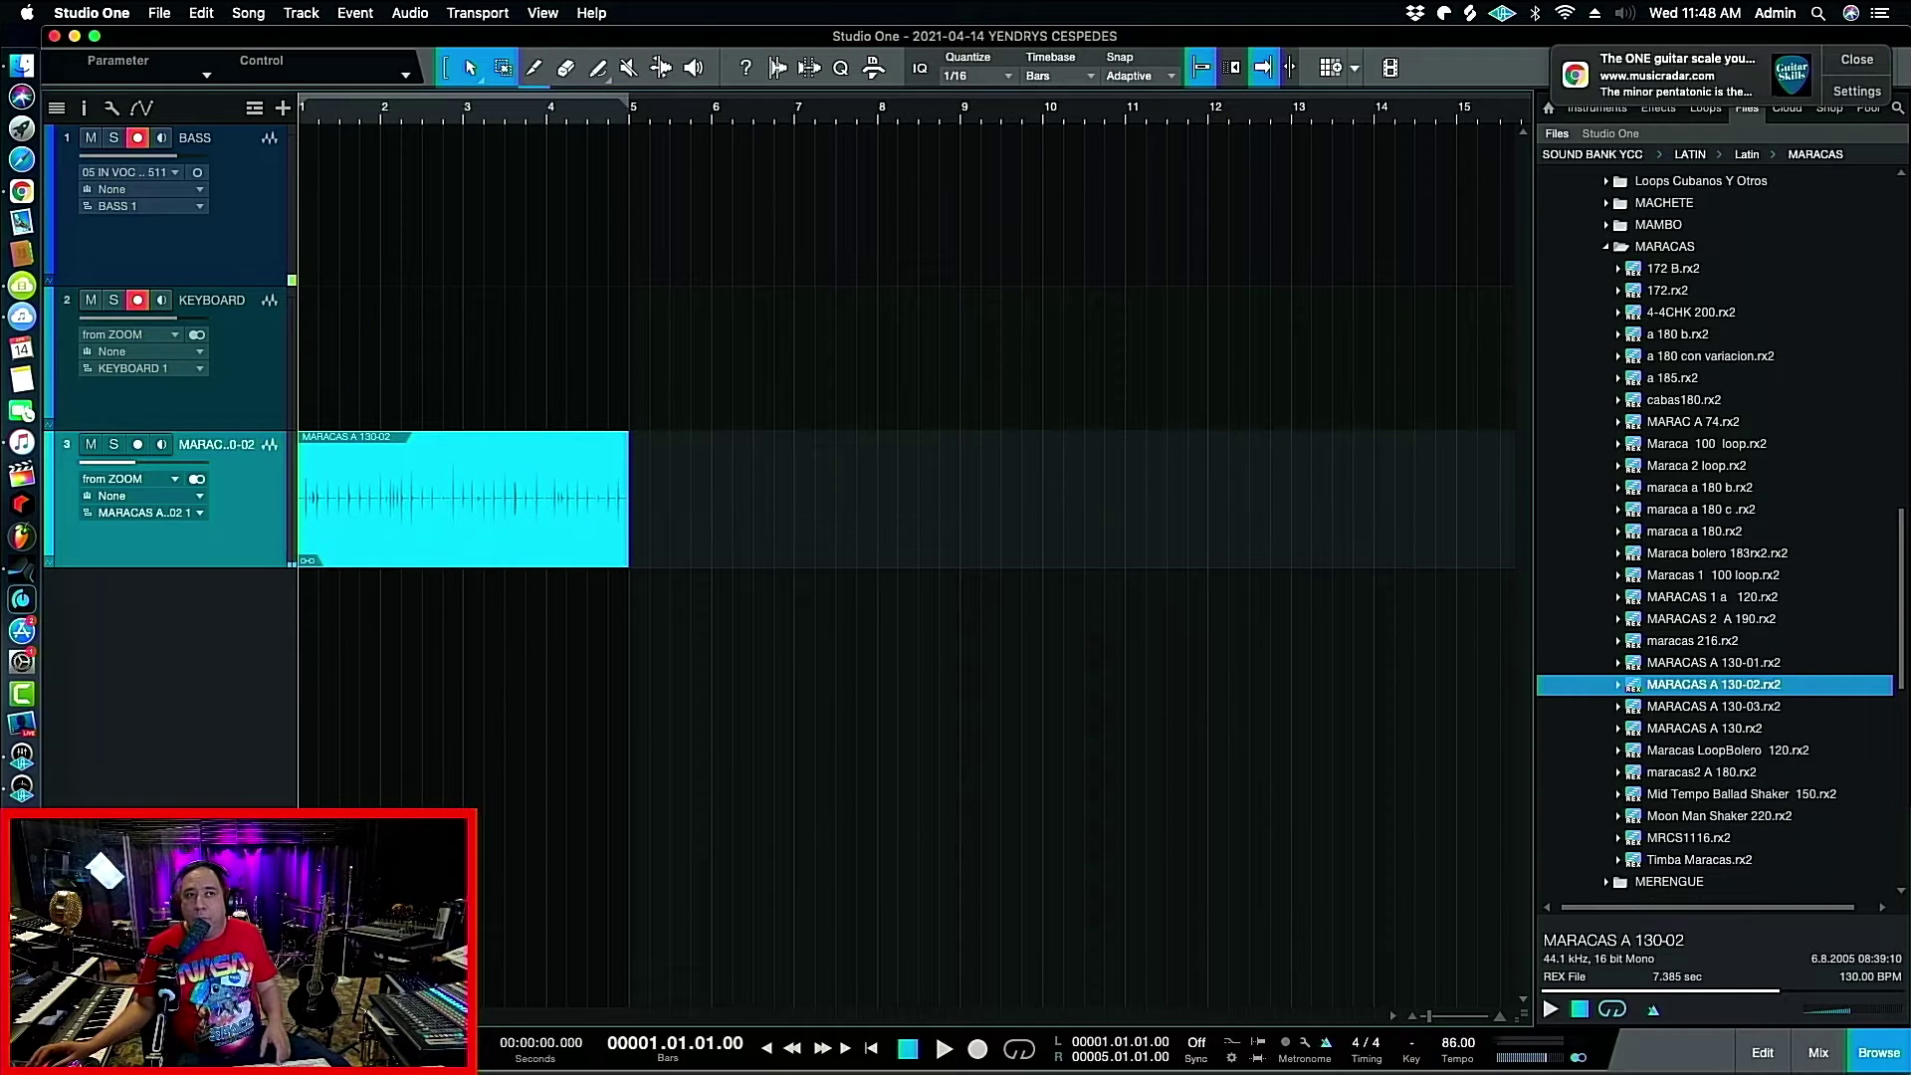
# Collapse the MARACAS folder, and add BOLEROS.wav from the Bongo folder to a new track starting at bar 1.
pyautogui.click(1610, 247)
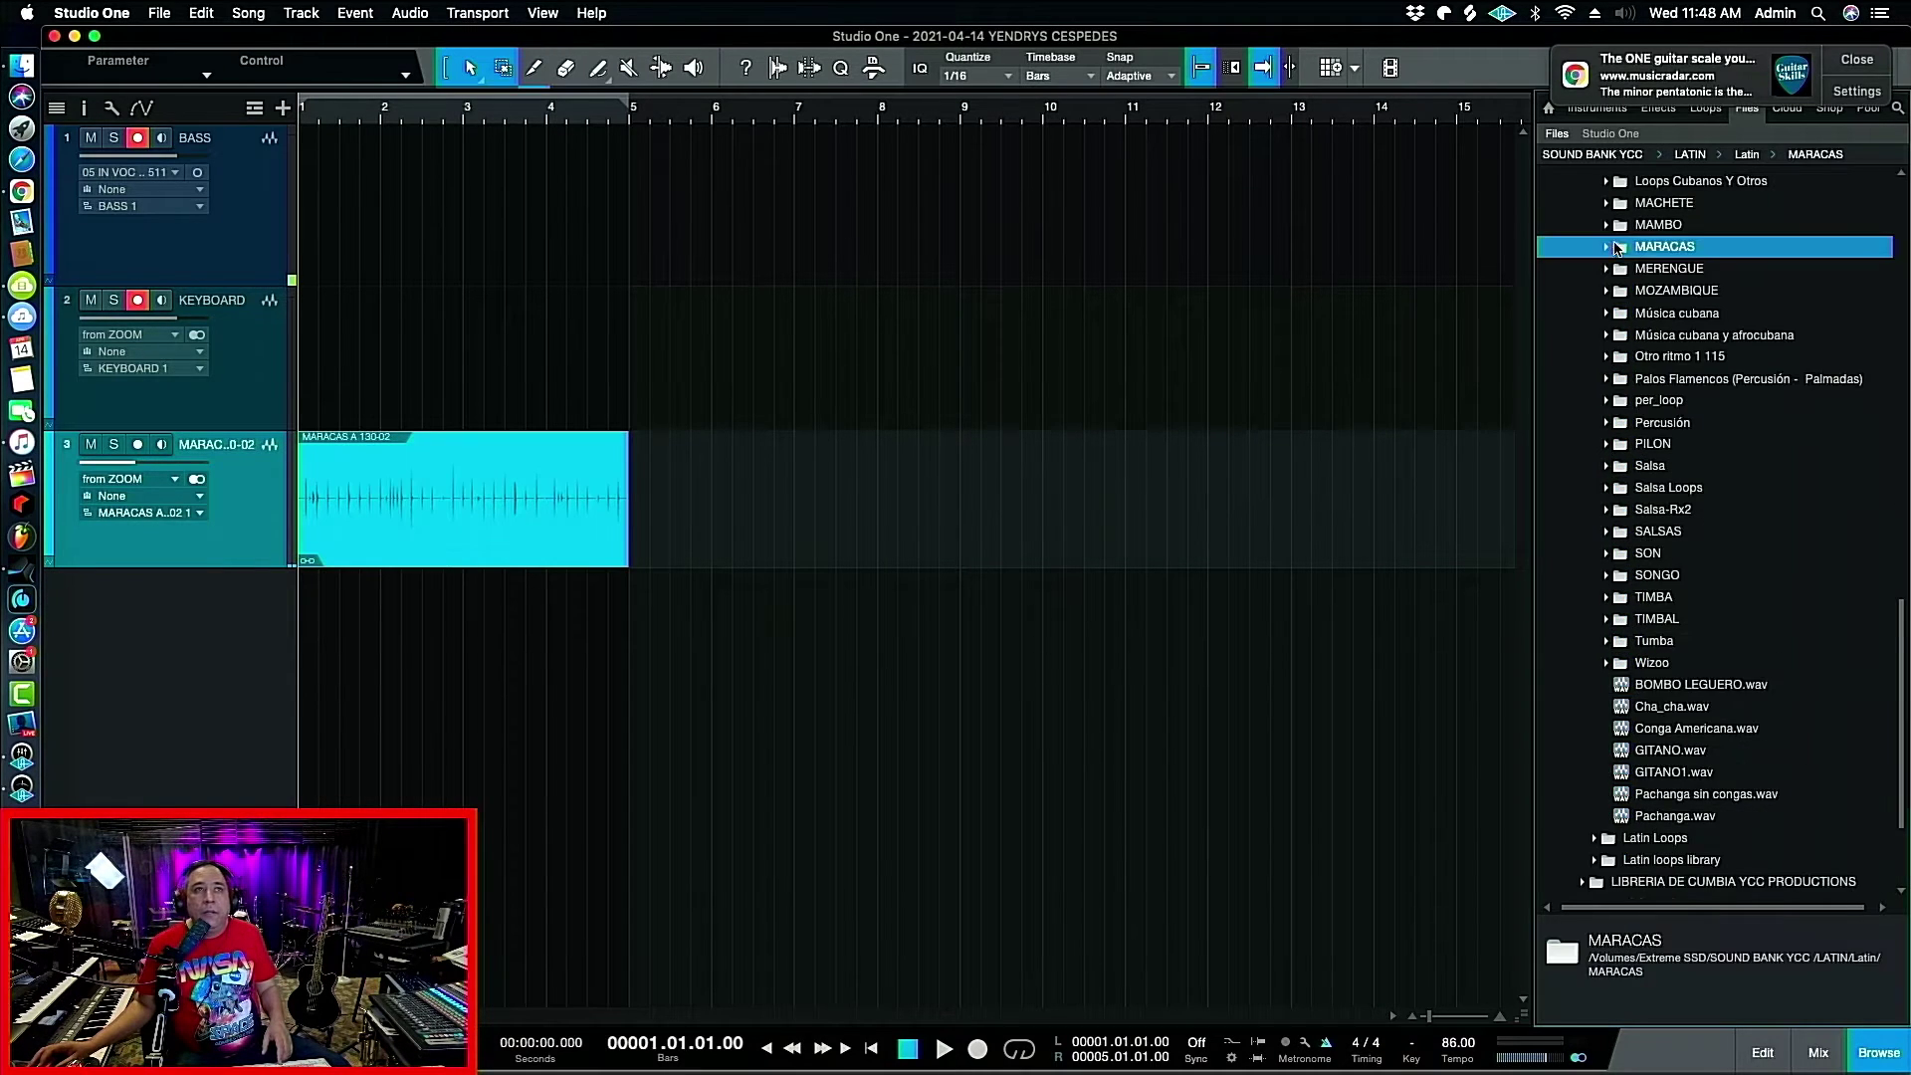
pyautogui.scroll(5, 1658, 259)
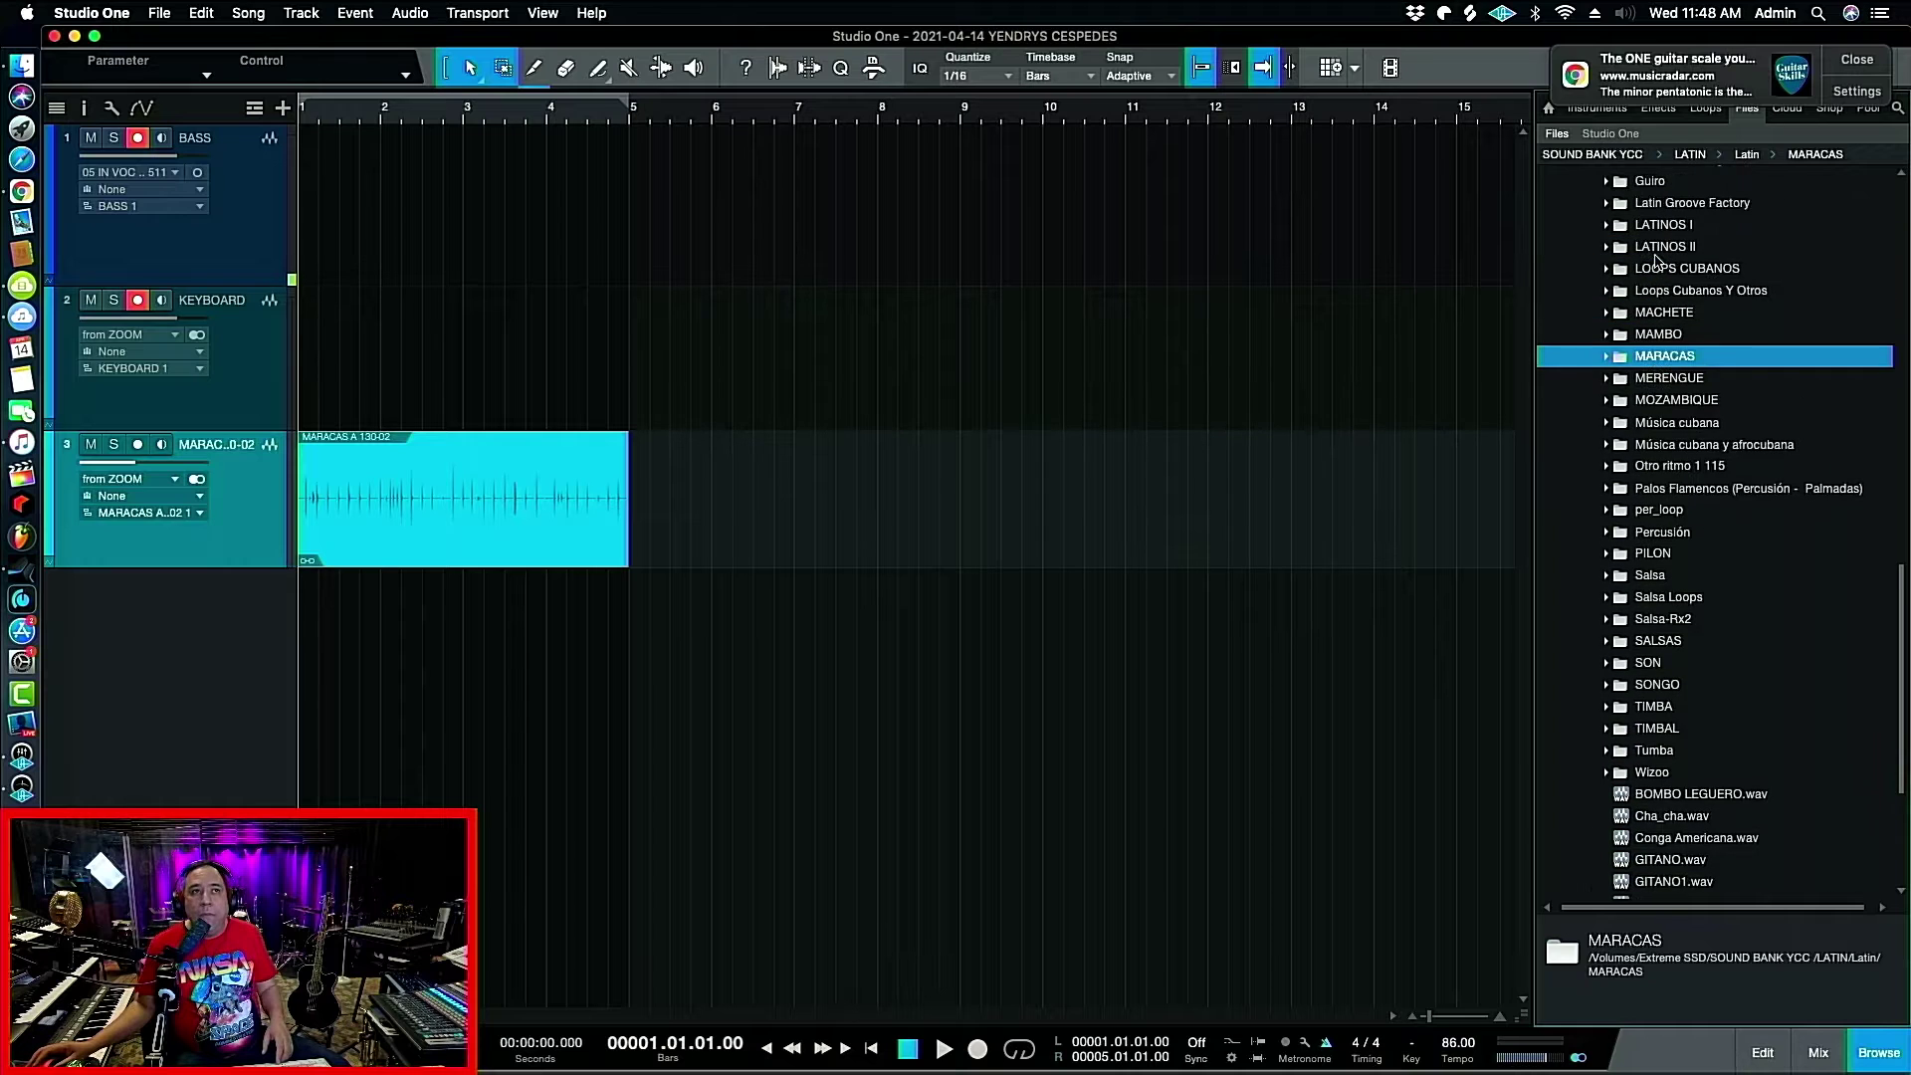
pyautogui.scroll(3, 1692, 375)
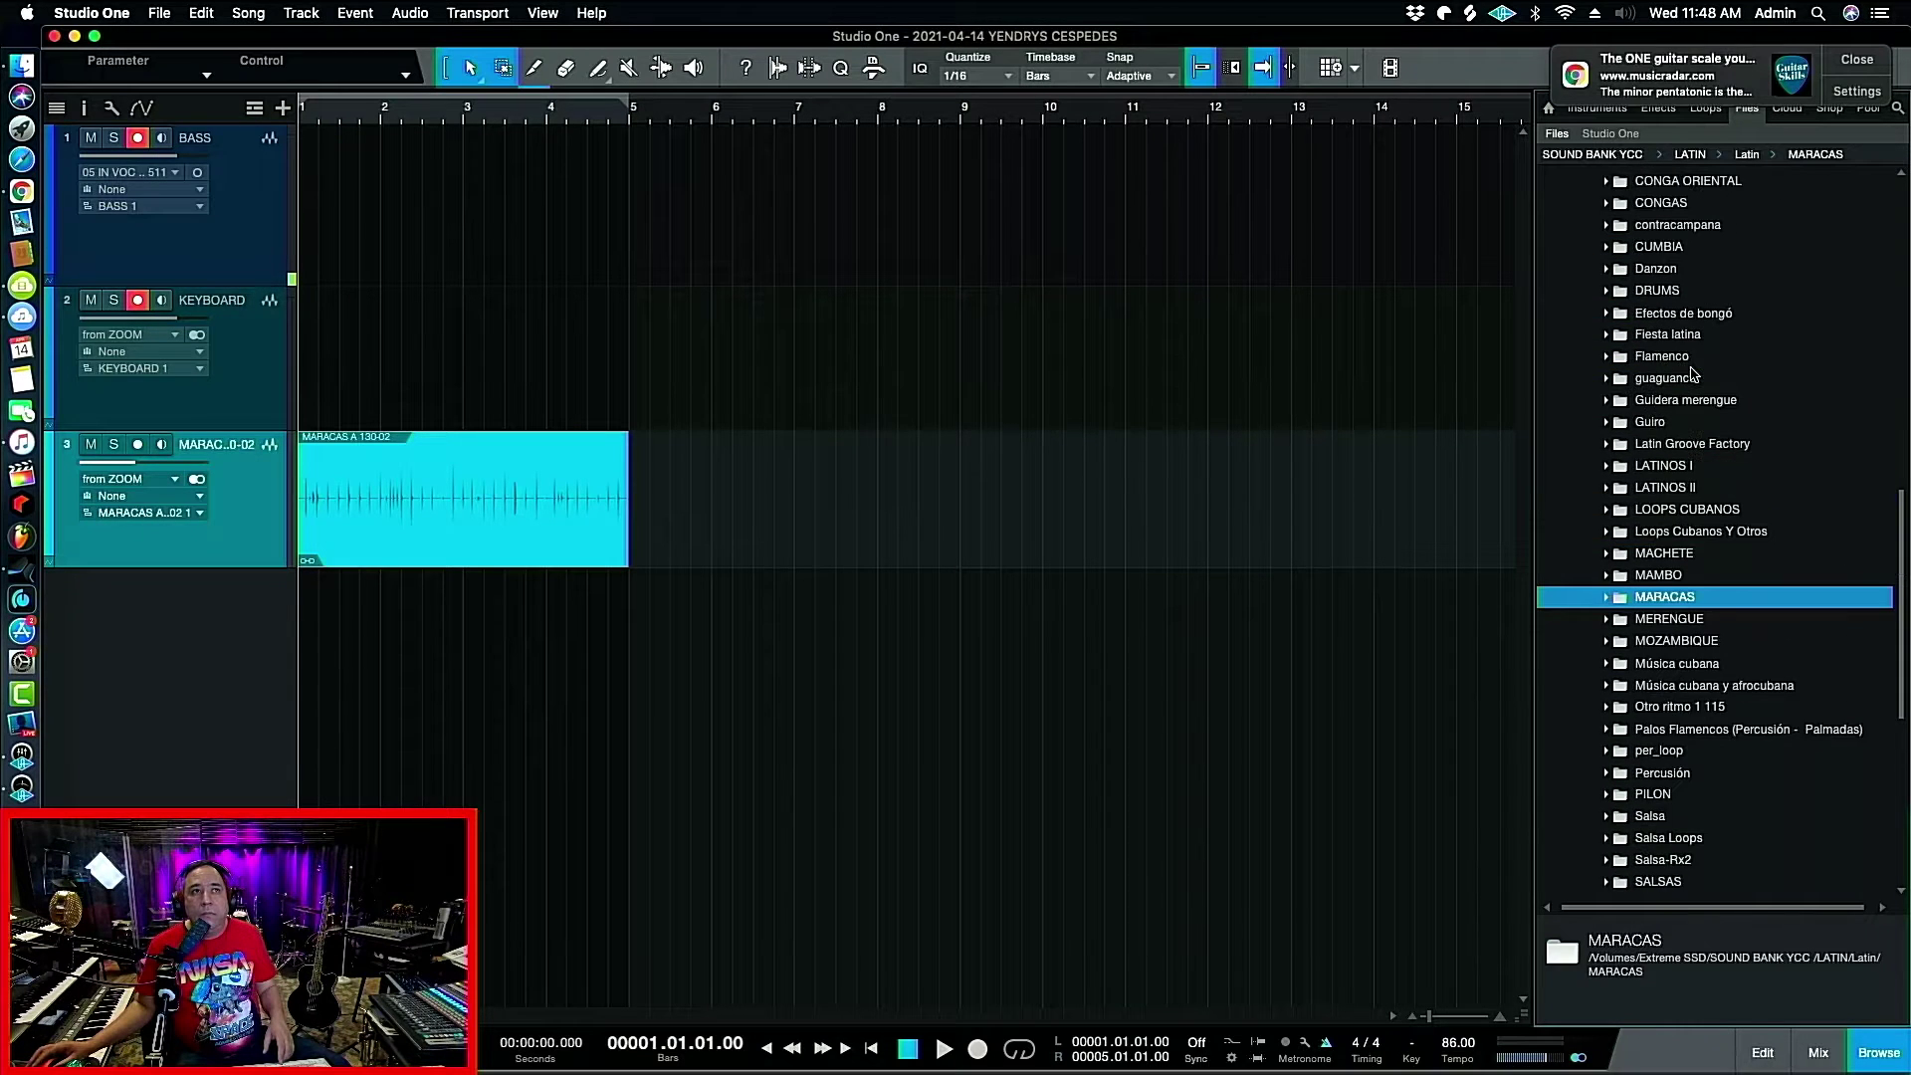
pyautogui.scroll(6, 1685, 319)
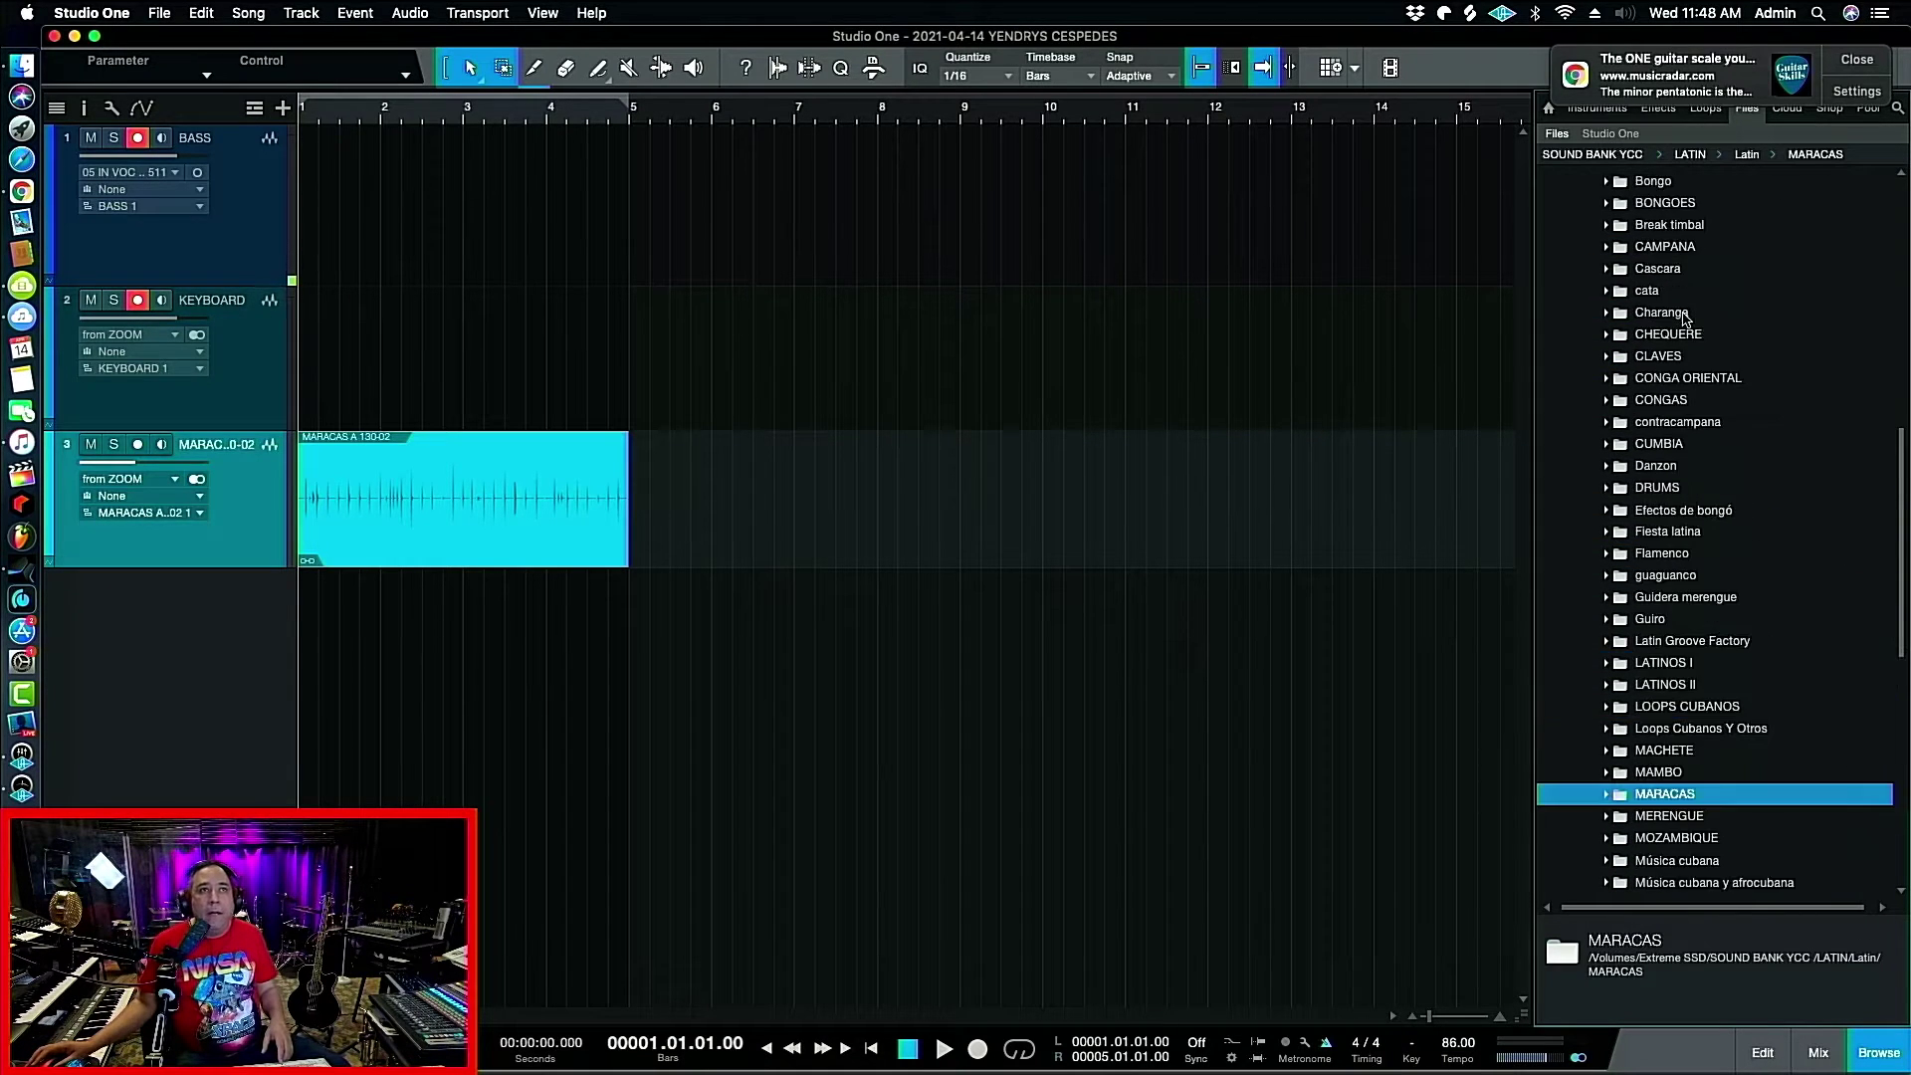
pyautogui.doubleClick(1643, 293)
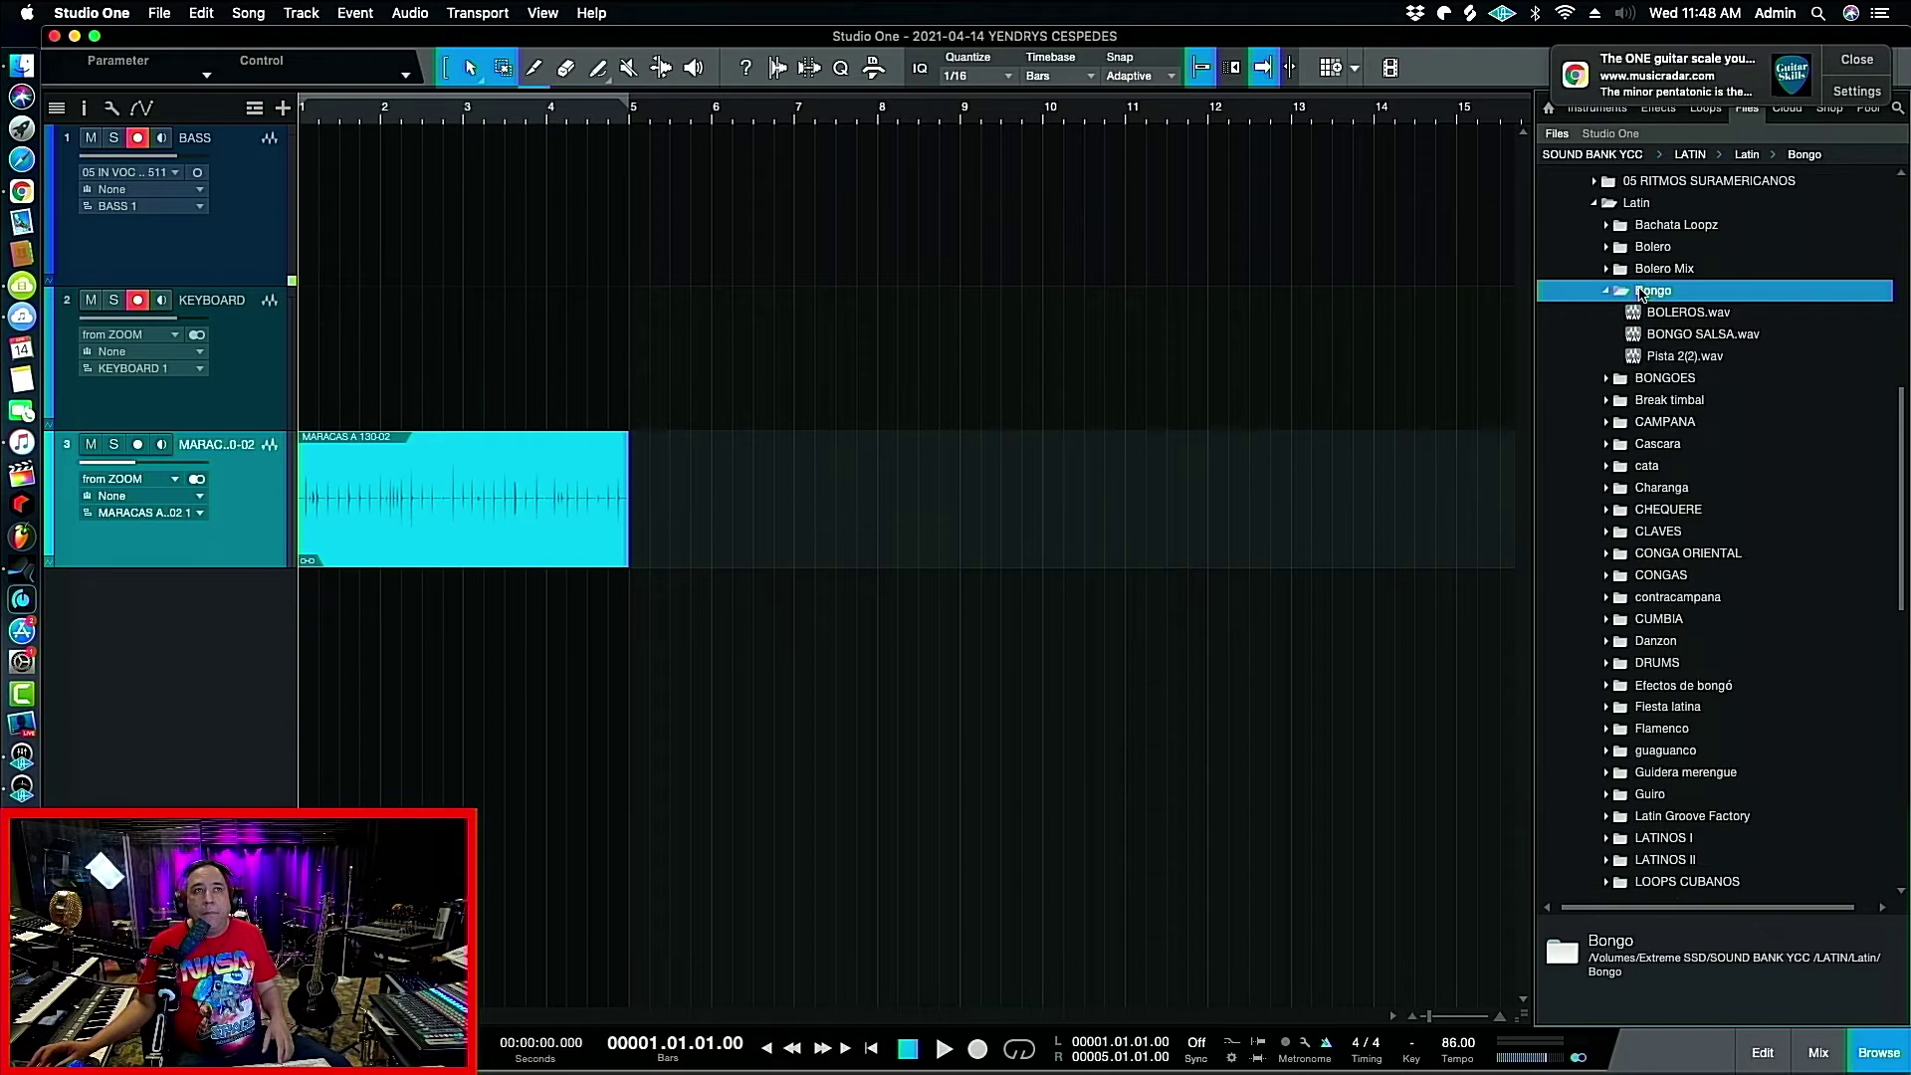
pyautogui.click(1689, 315)
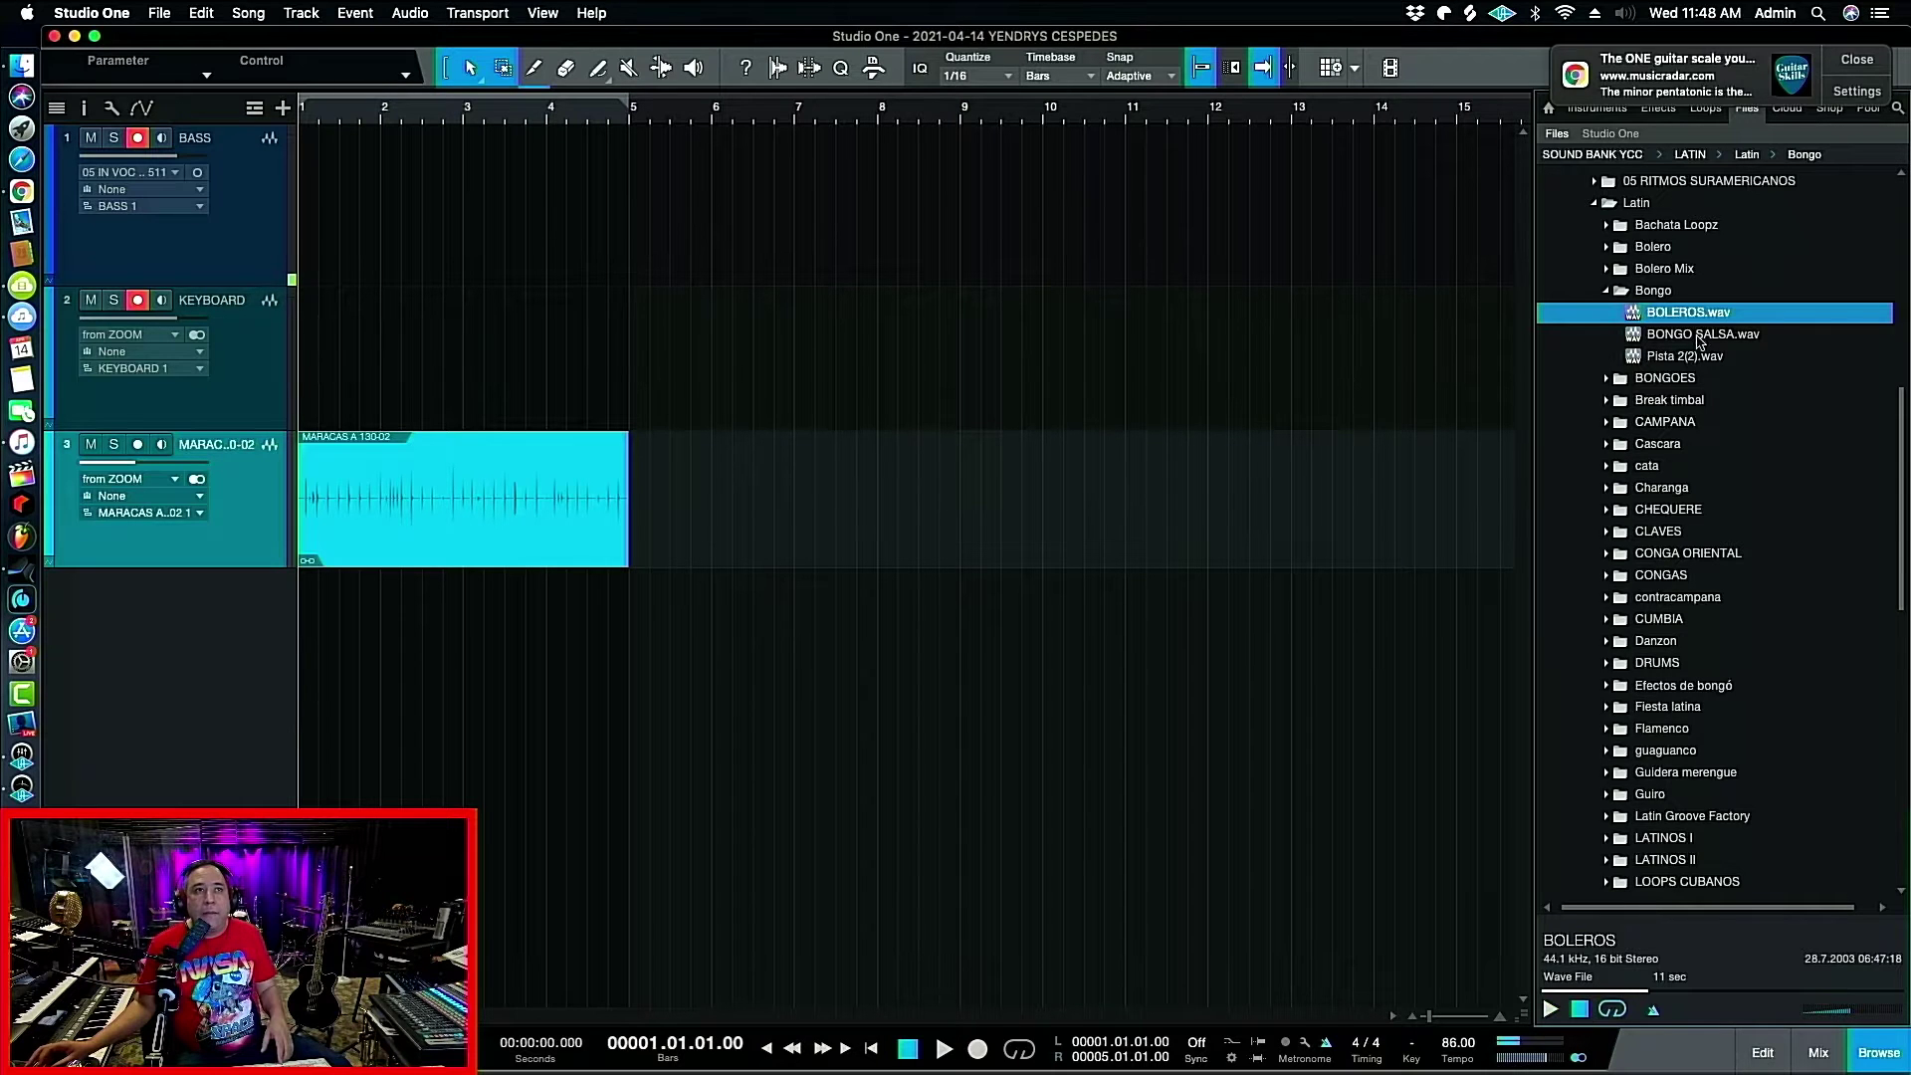
pyautogui.moveTo(1681, 320); pyautogui.dragTo(319, 642)
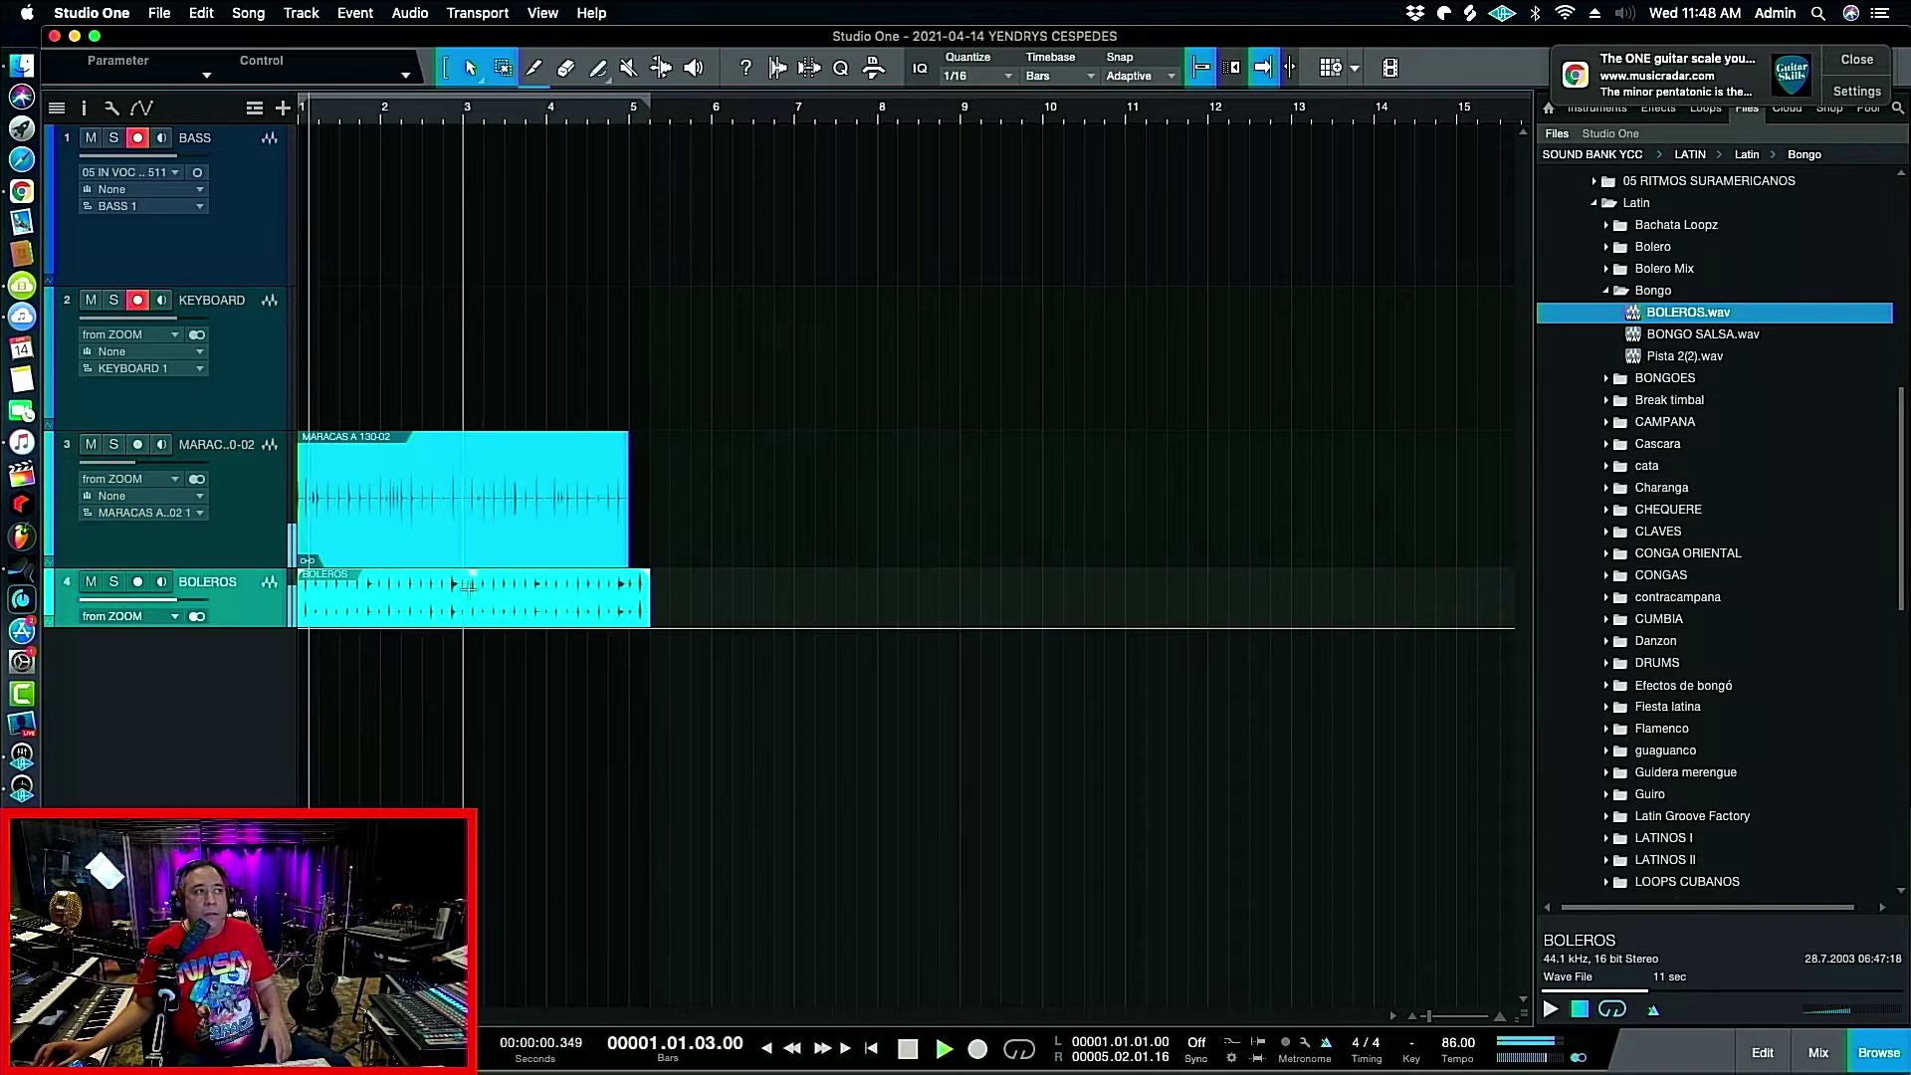
# Mute the maracas track and play the BOLEROS loop on its own.
pyautogui.click(92, 445)
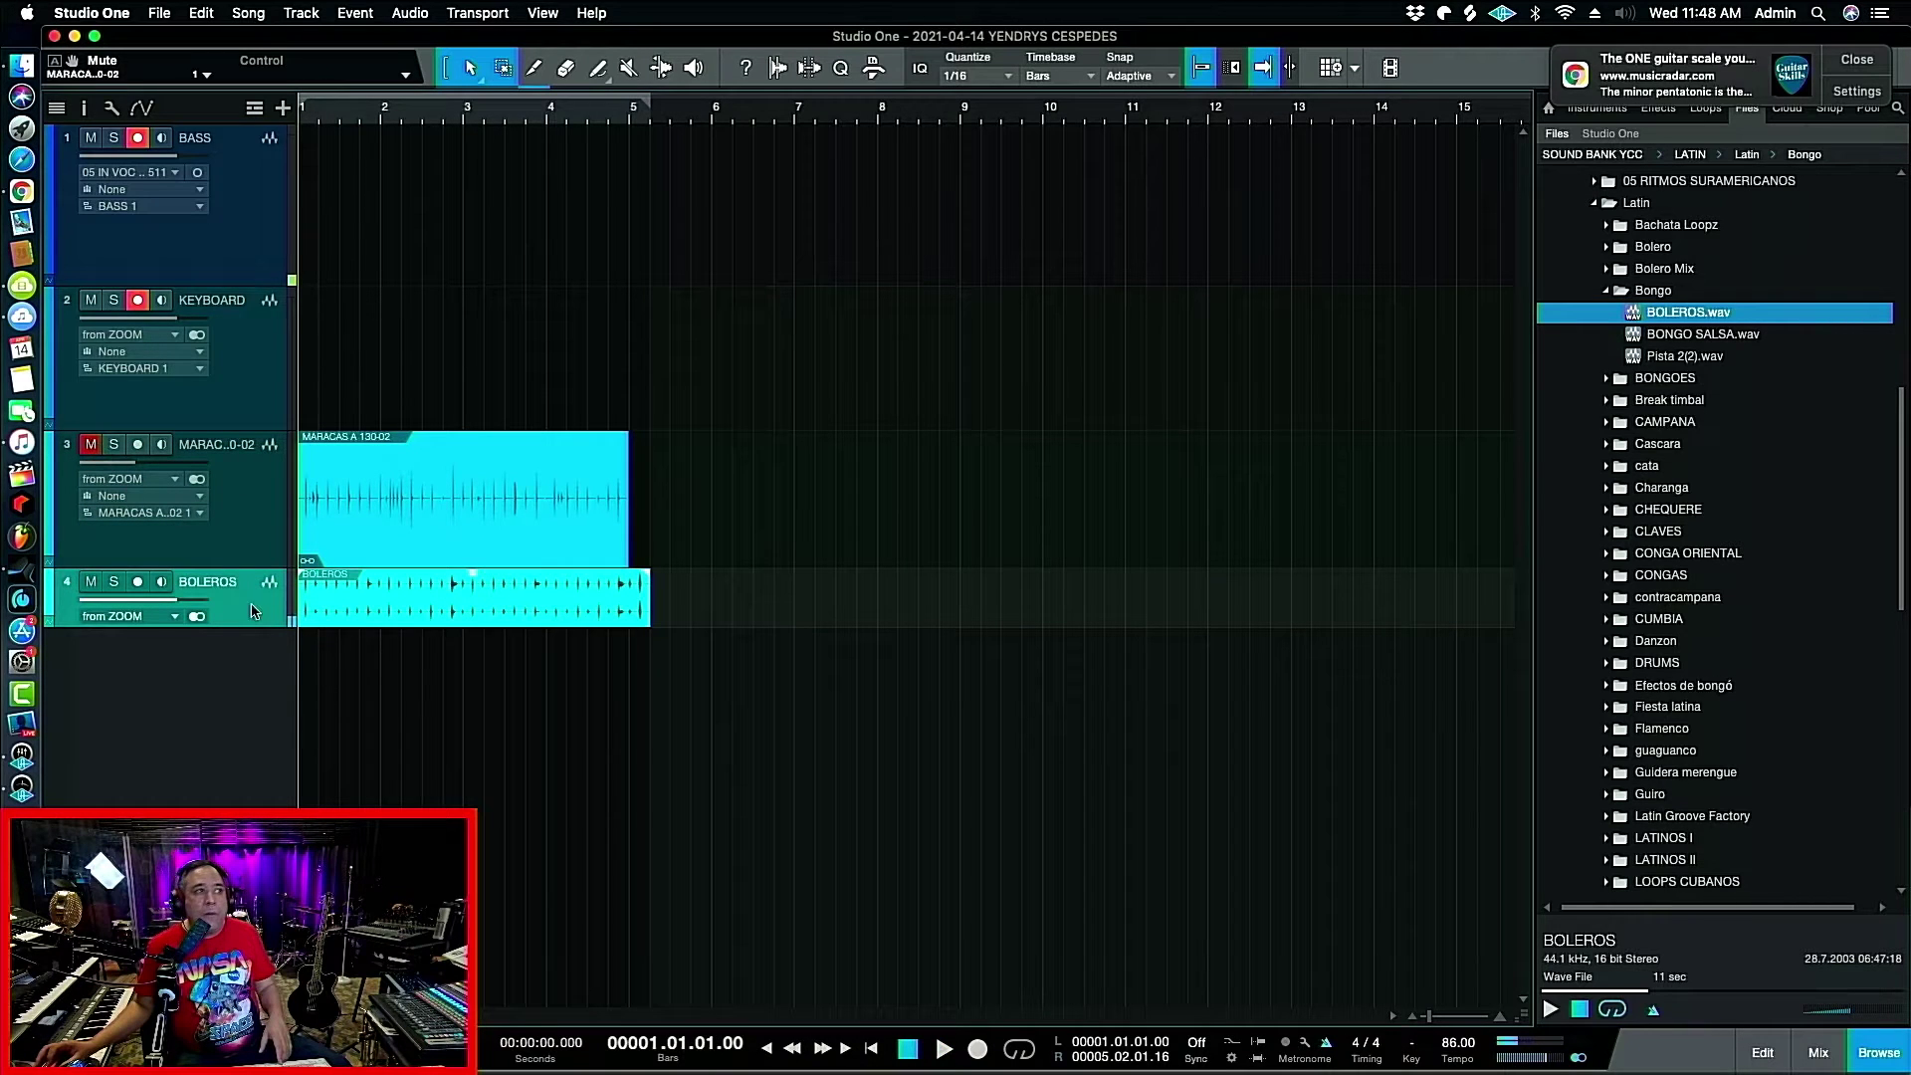
pyautogui.press('space')
pyautogui.press('space')
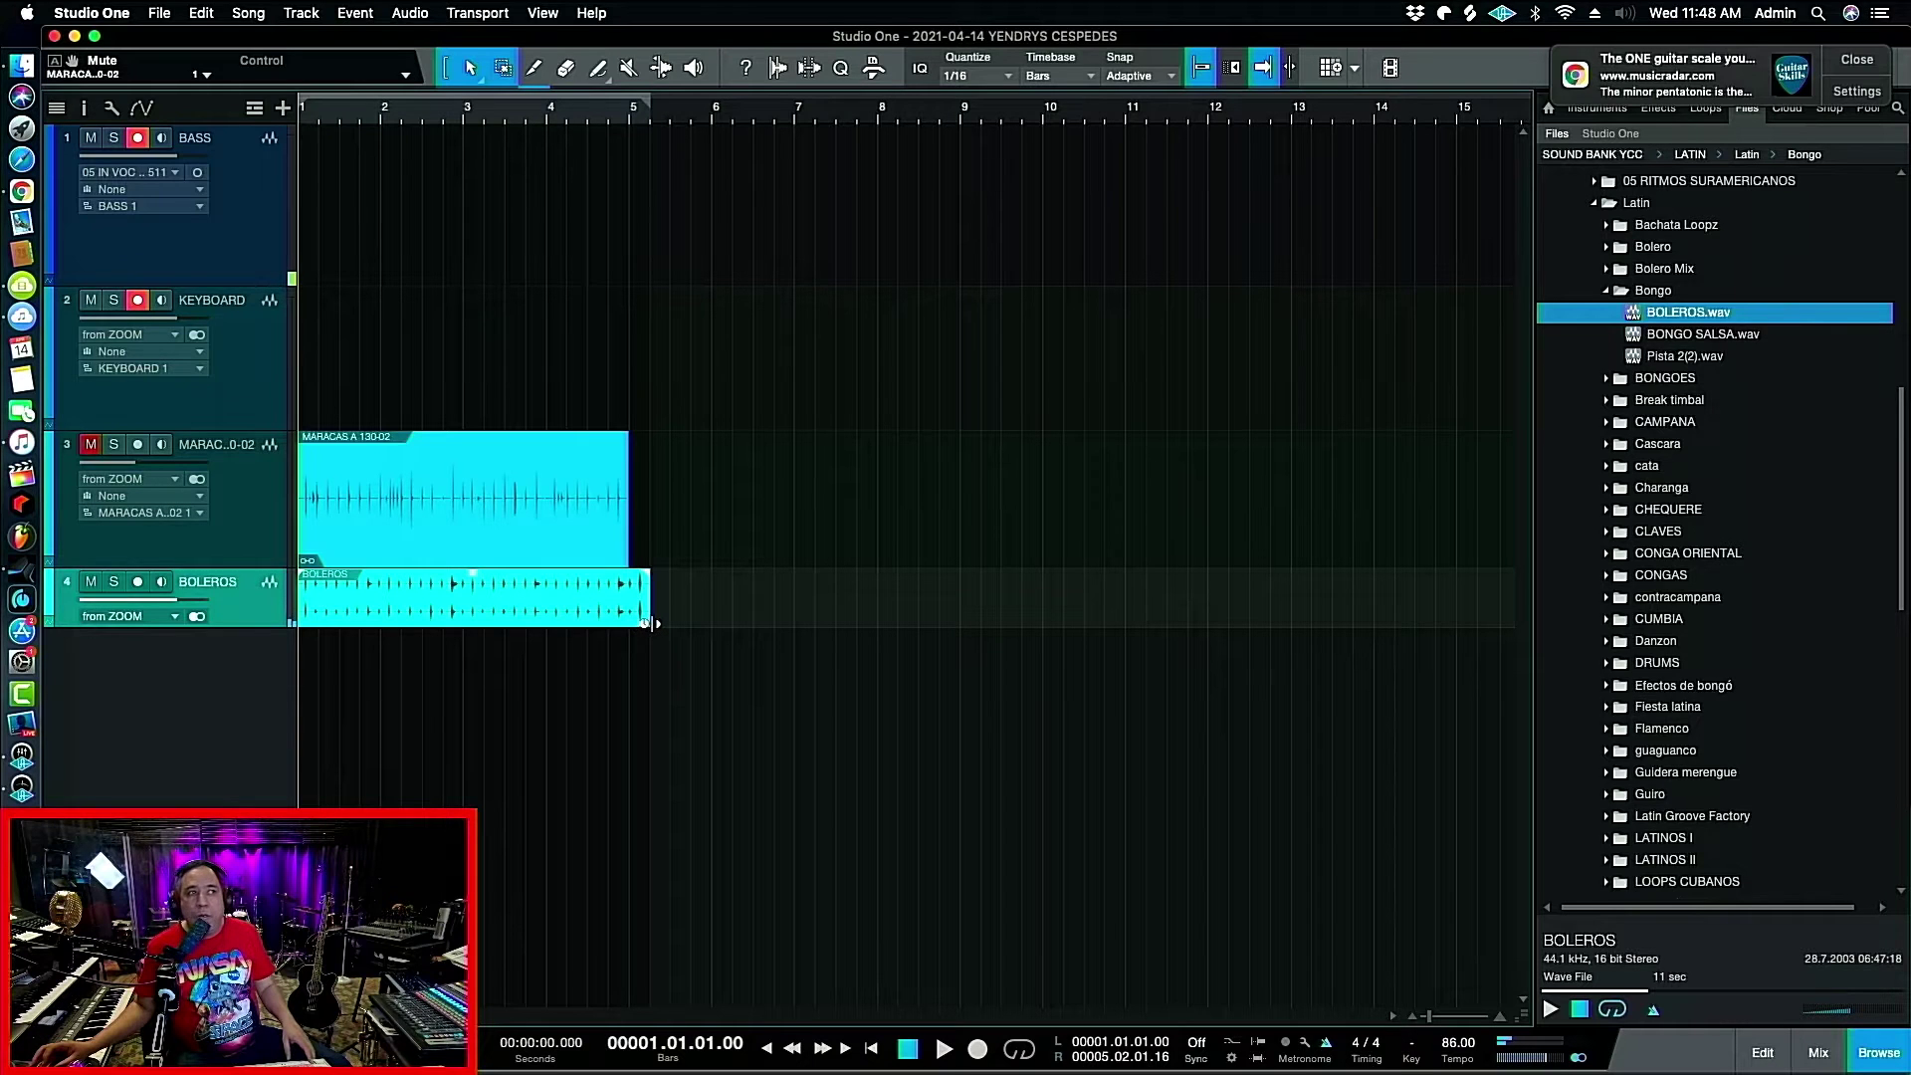
# Time-stretch the BOLEROS clip to end at bar 5, fit the loop range to it, and play it back.
pyautogui.moveTo(644, 623); pyautogui.dragTo(627, 628)
pyautogui.press('space')
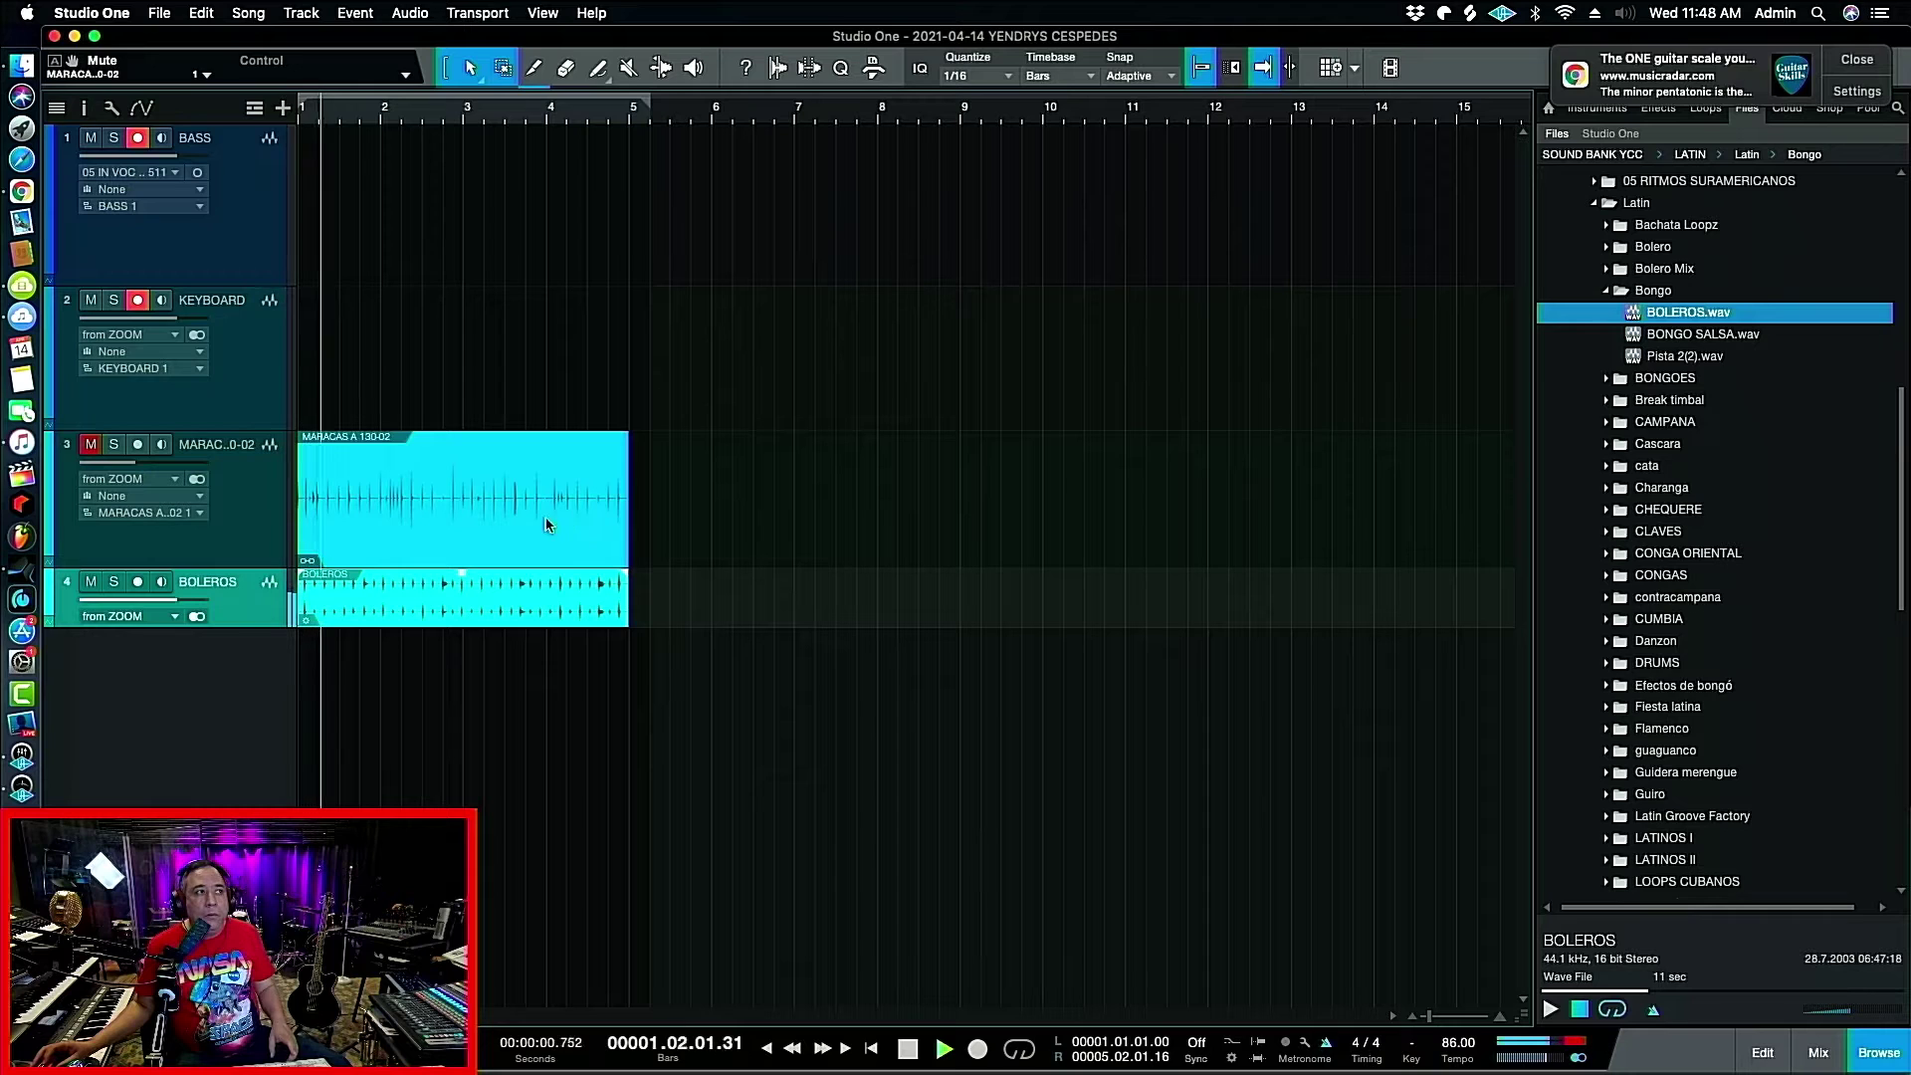
pyautogui.press('space')
pyautogui.press('p')
pyautogui.press('space')
pyautogui.press('space')
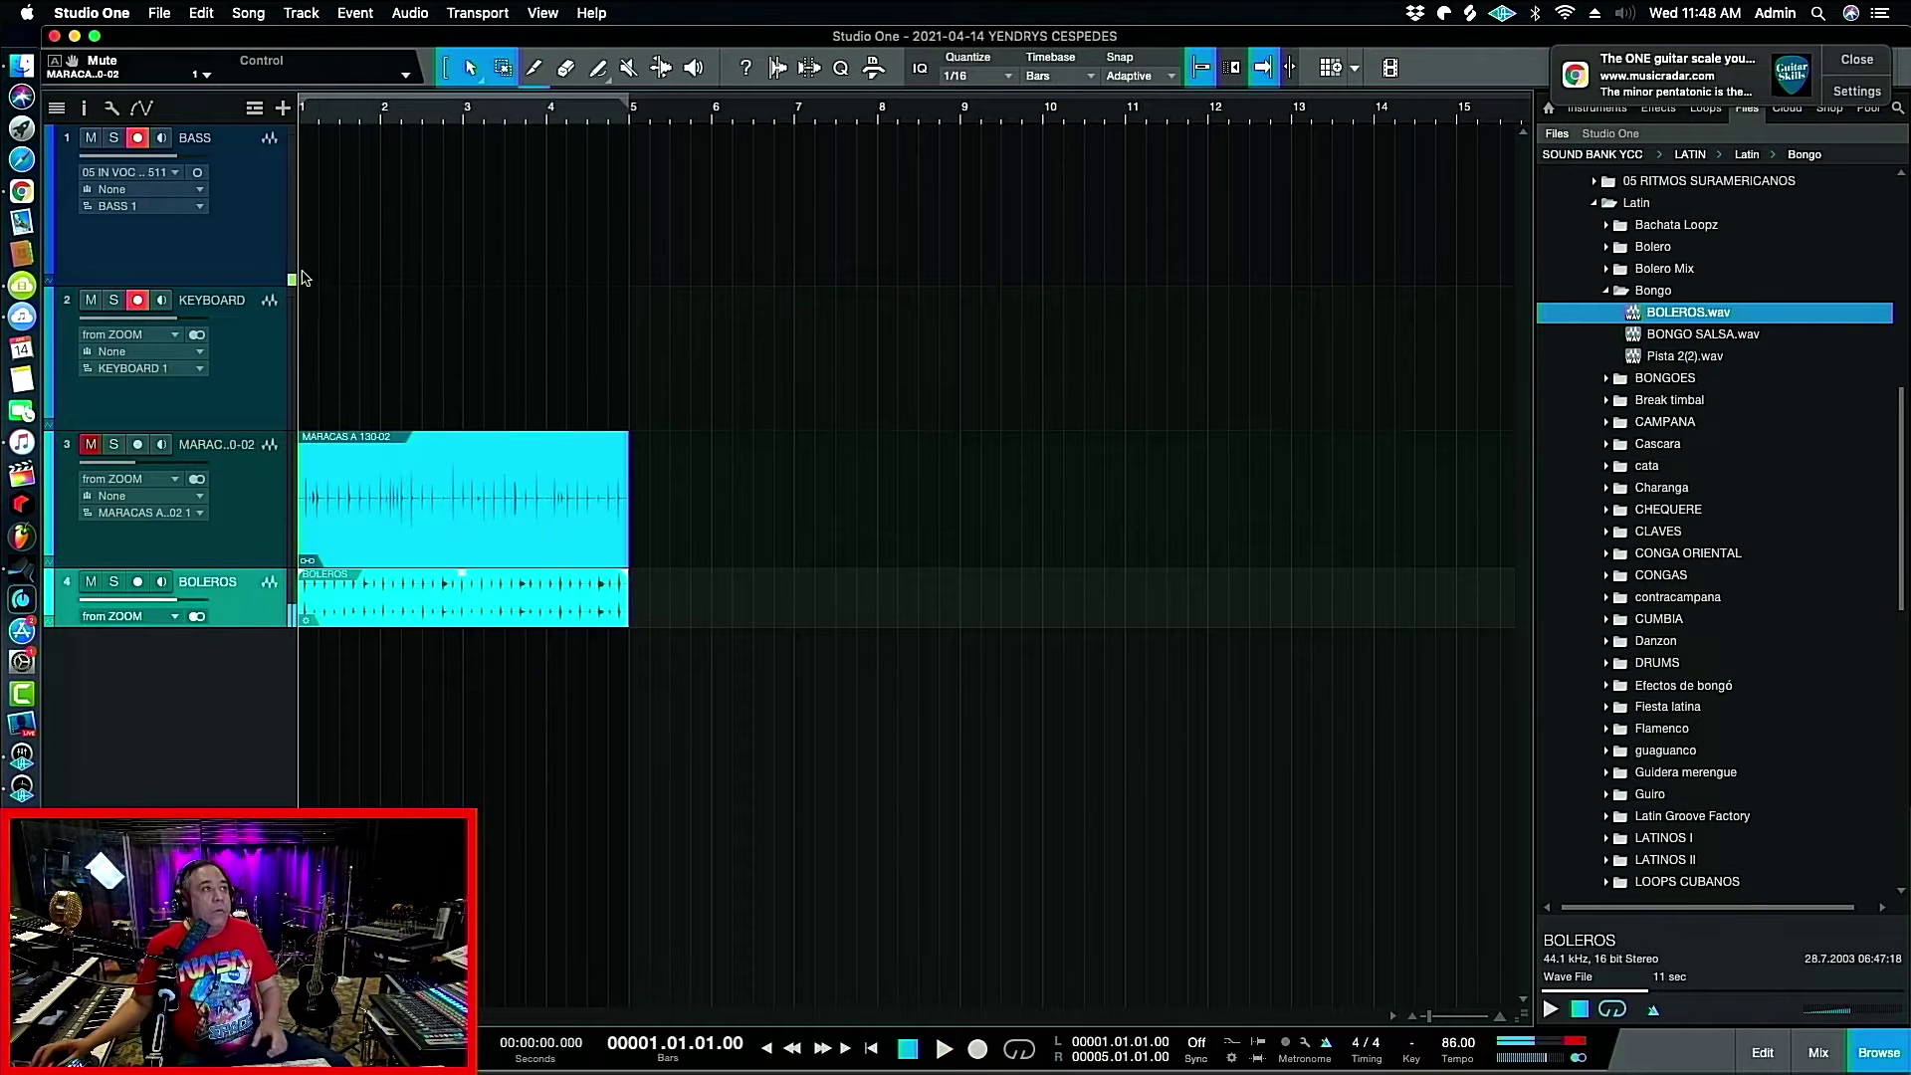
# Trim the BOLEROS clip's start to its first hit, move the clip back to bar 1, and play it.
pyautogui.scroll(10, 311, 115)
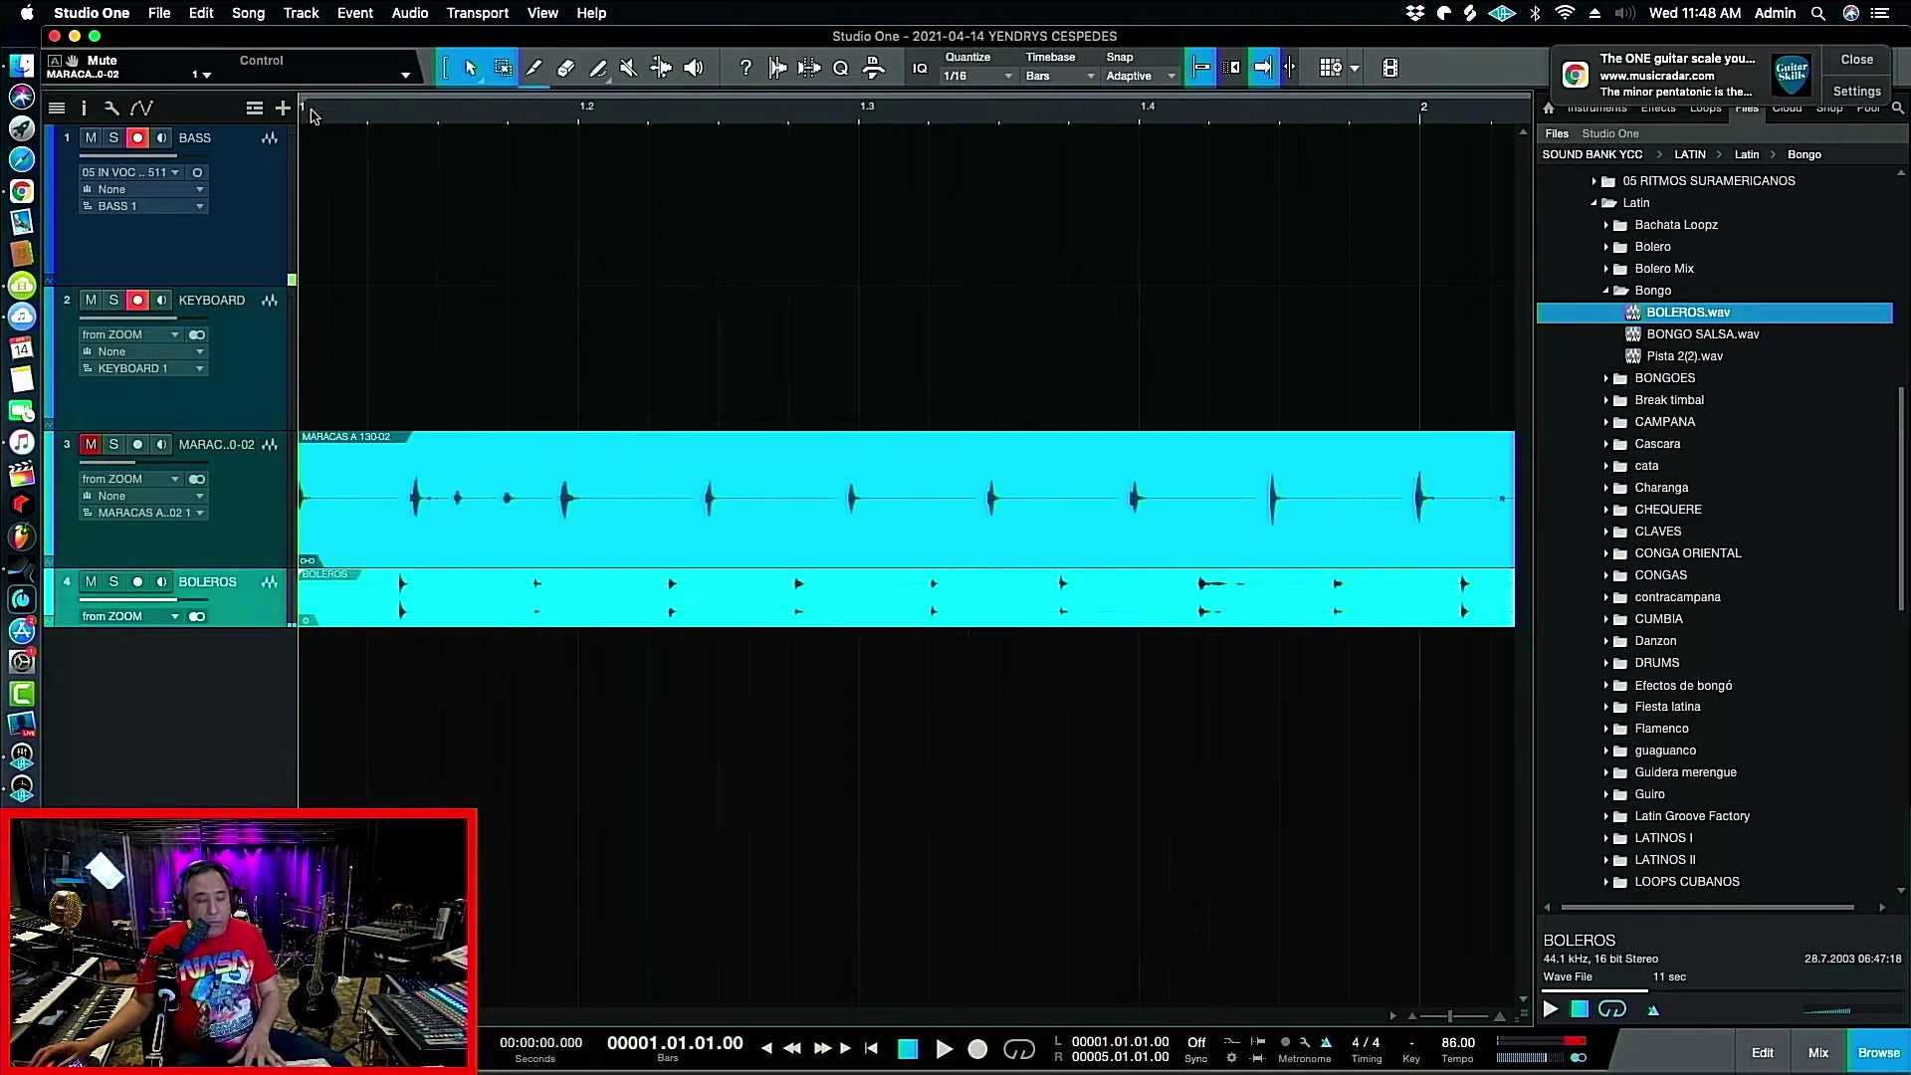
pyautogui.press('space')
pyautogui.press('space')
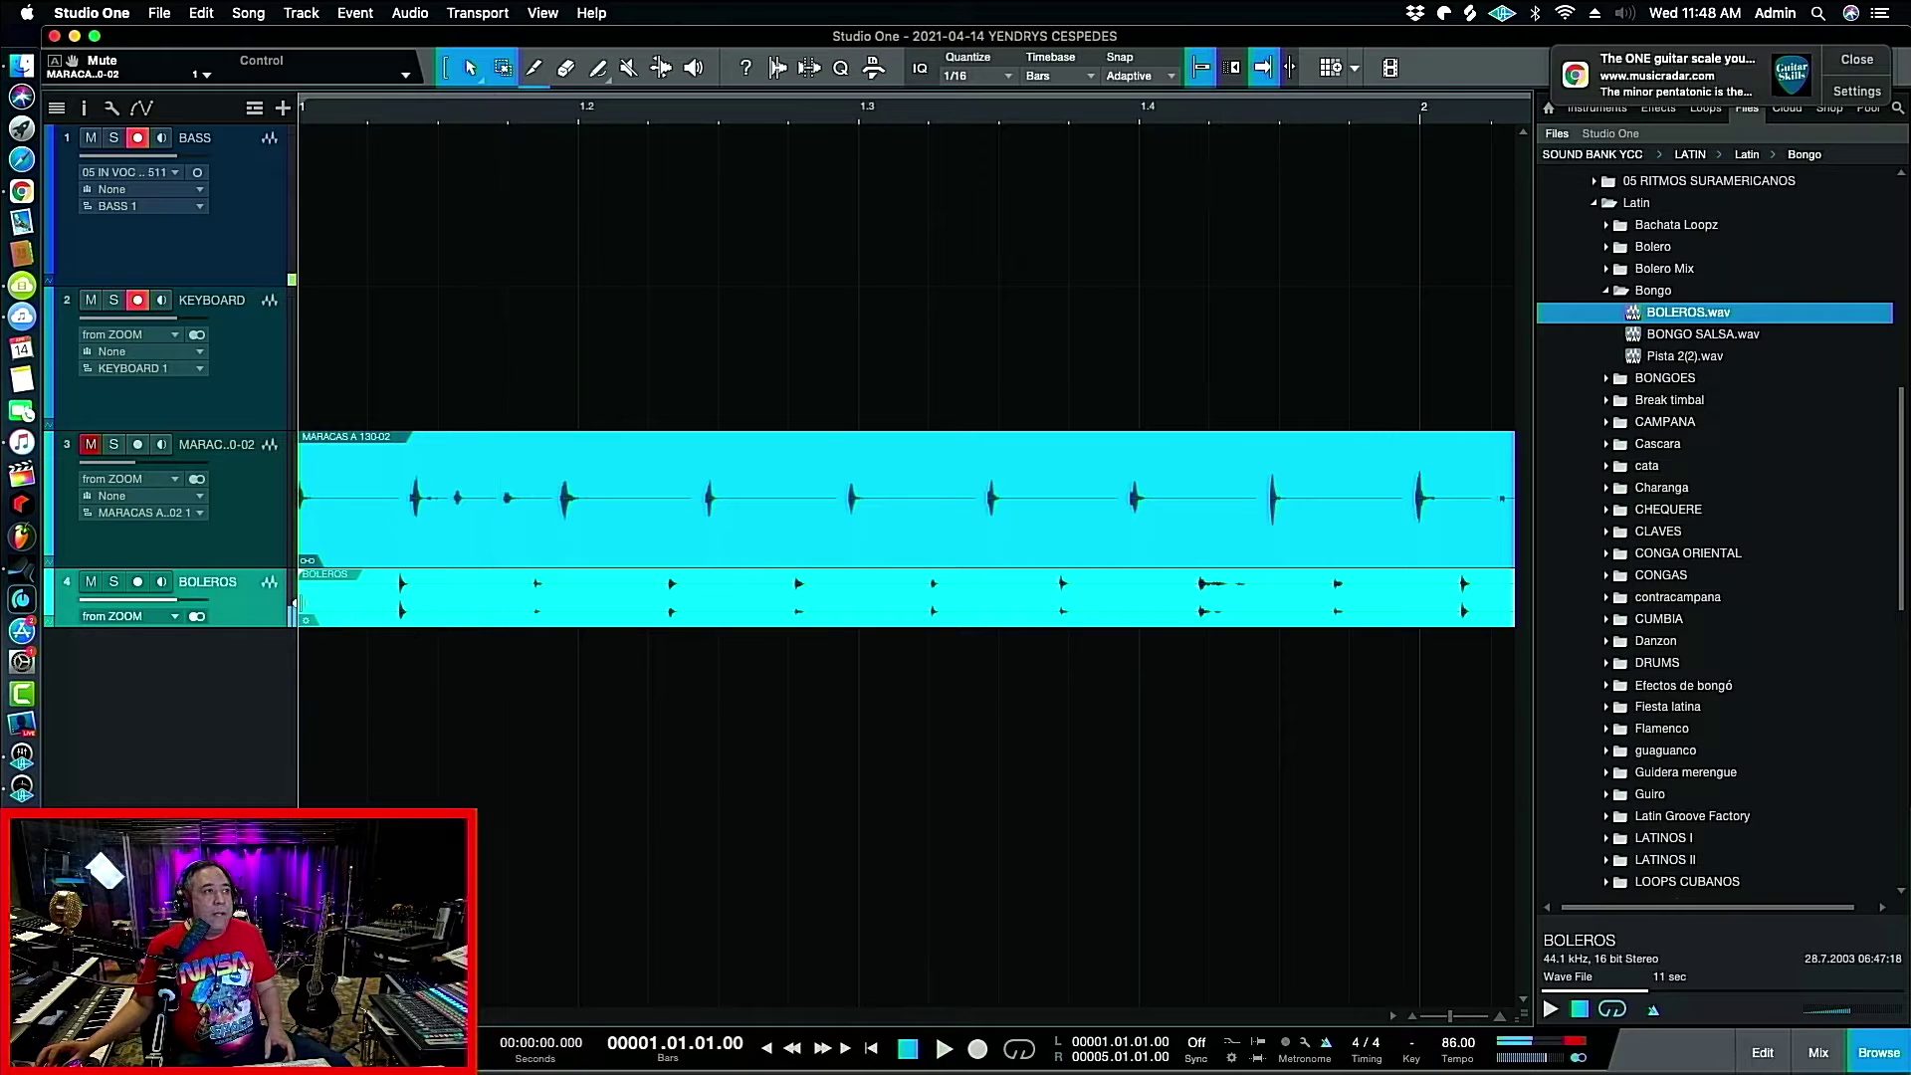
pyautogui.moveTo(296, 603); pyautogui.dragTo(406, 618)
pyautogui.scroll(5, 381, 114)
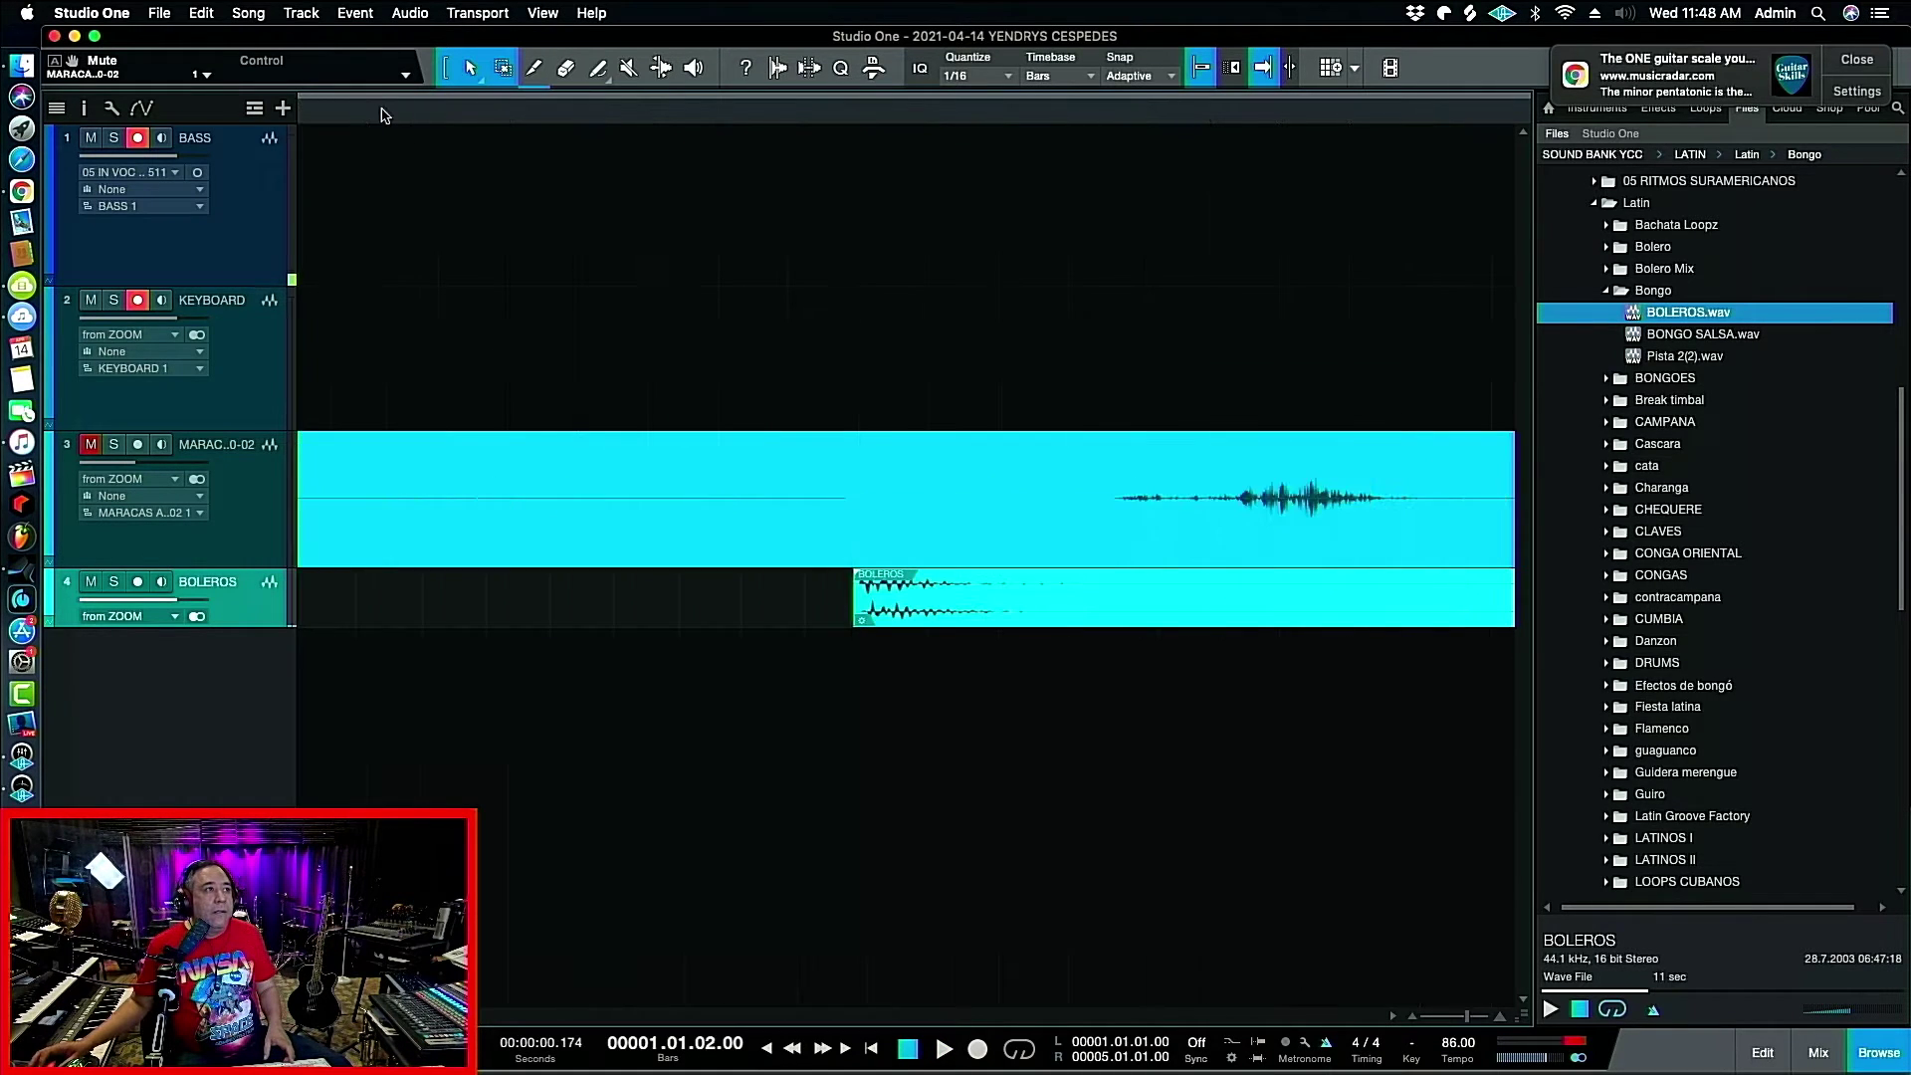
pyautogui.moveTo(860, 612); pyautogui.dragTo(404, 625)
pyautogui.scroll(-3, 665, 117)
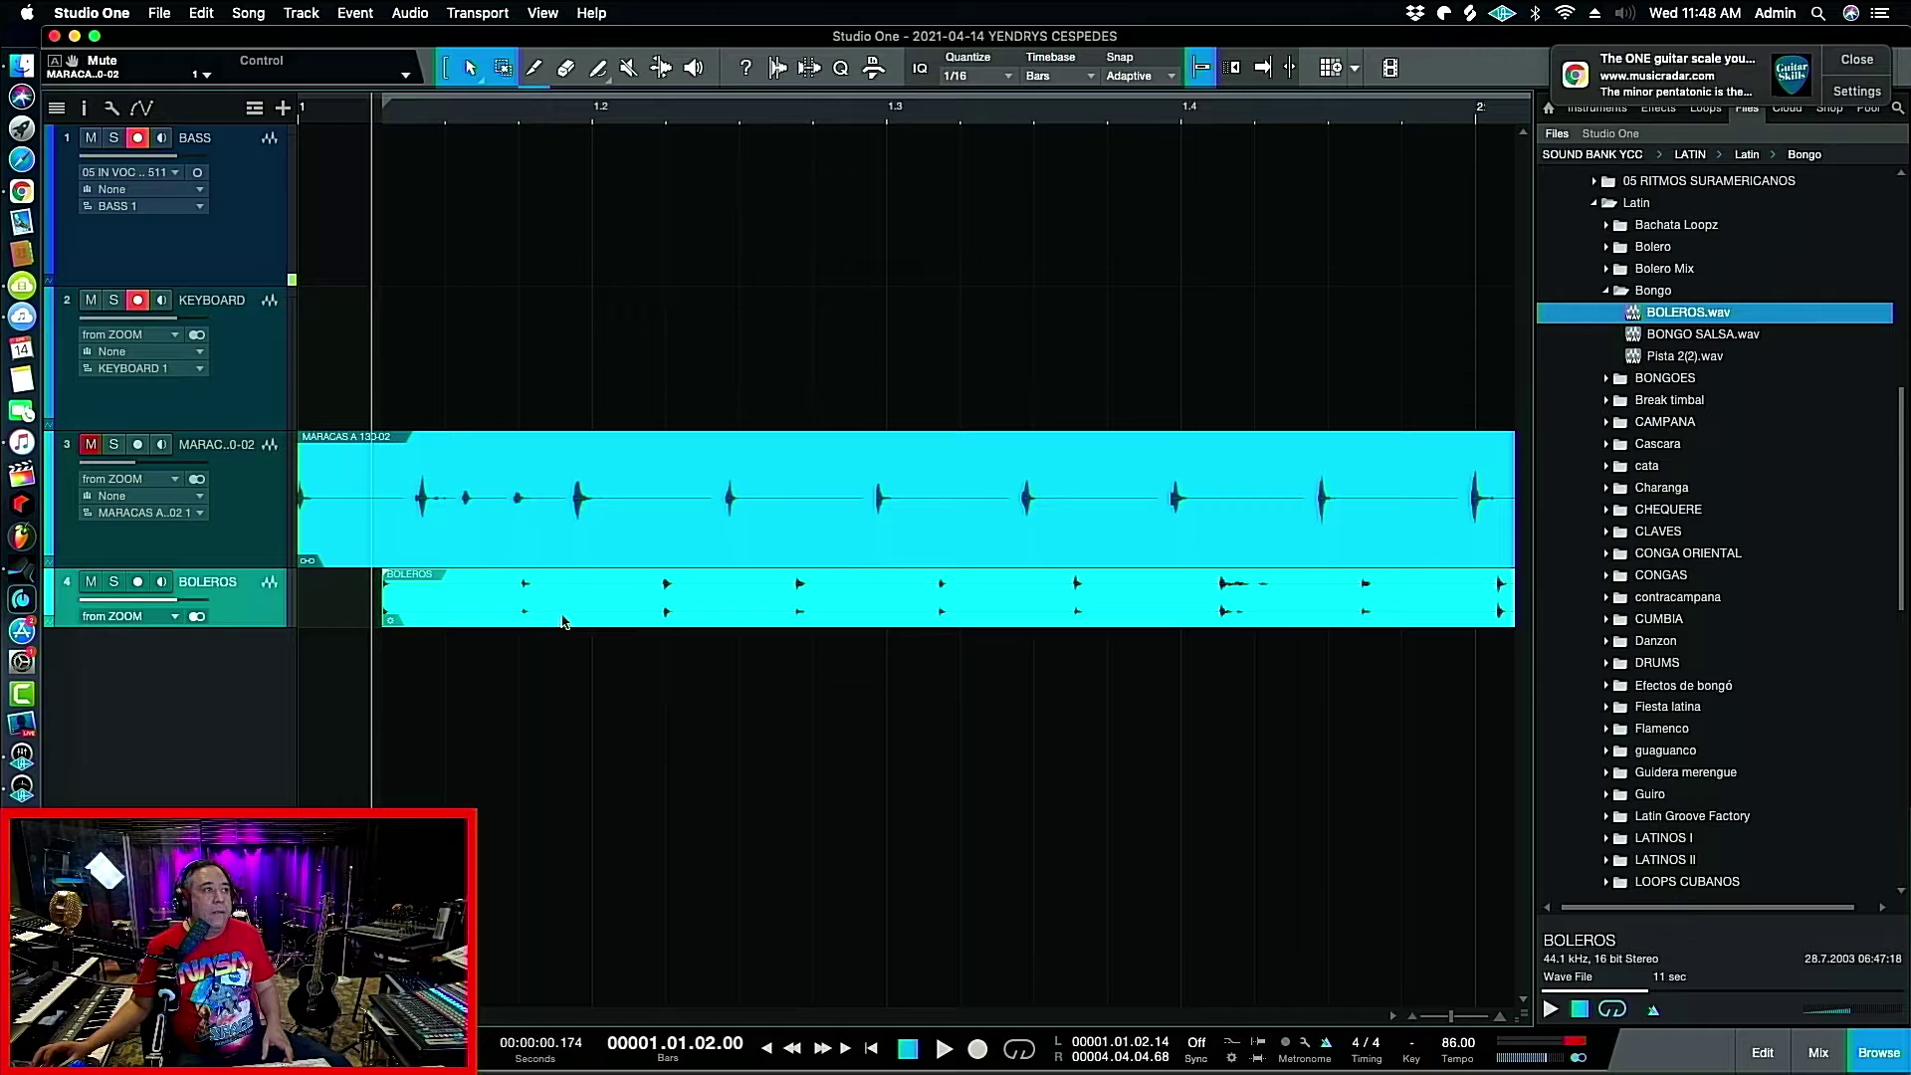
pyautogui.moveTo(562, 622); pyautogui.dragTo(478, 622)
pyautogui.press('space')
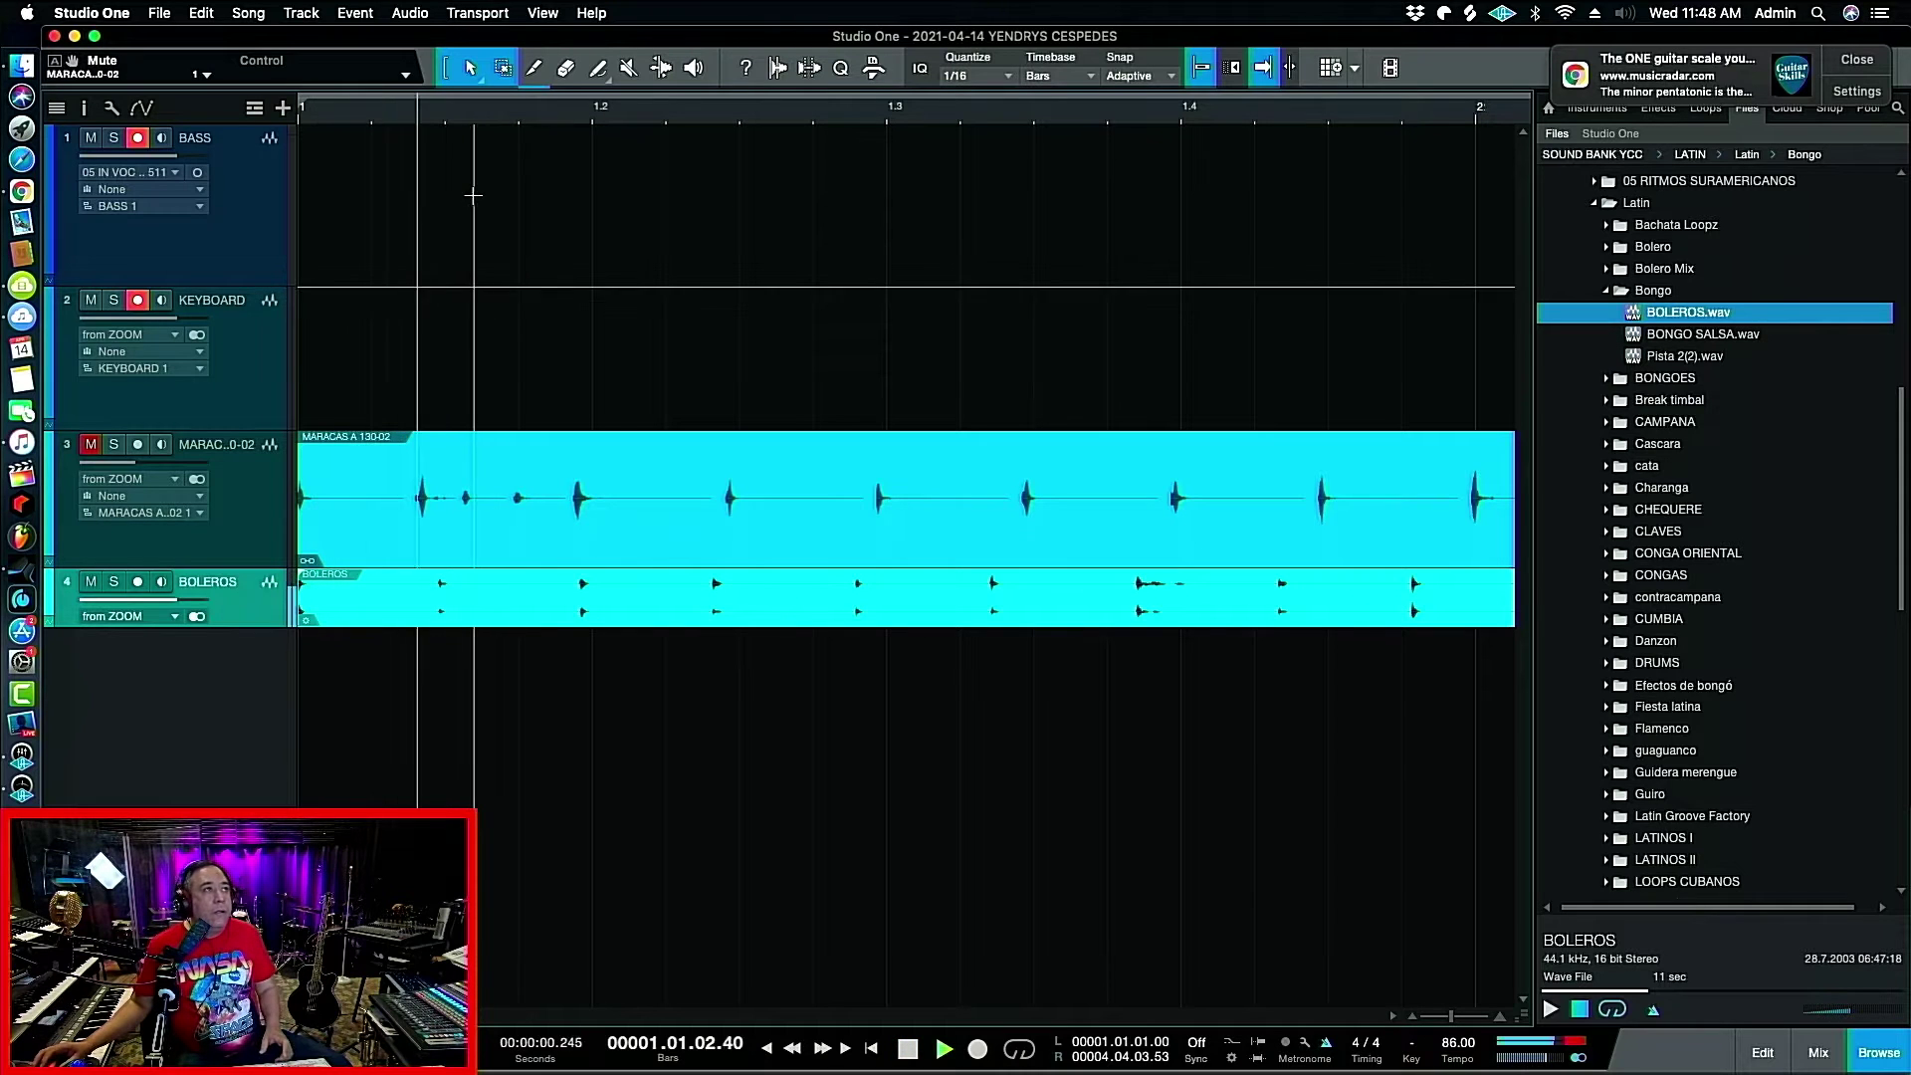
pyautogui.press('space')
# Time-stretch the trimmed BOLEROS clip so it ends at bar 5 with the maracas clip, and play it.
pyautogui.scroll(-5, 619, 658)
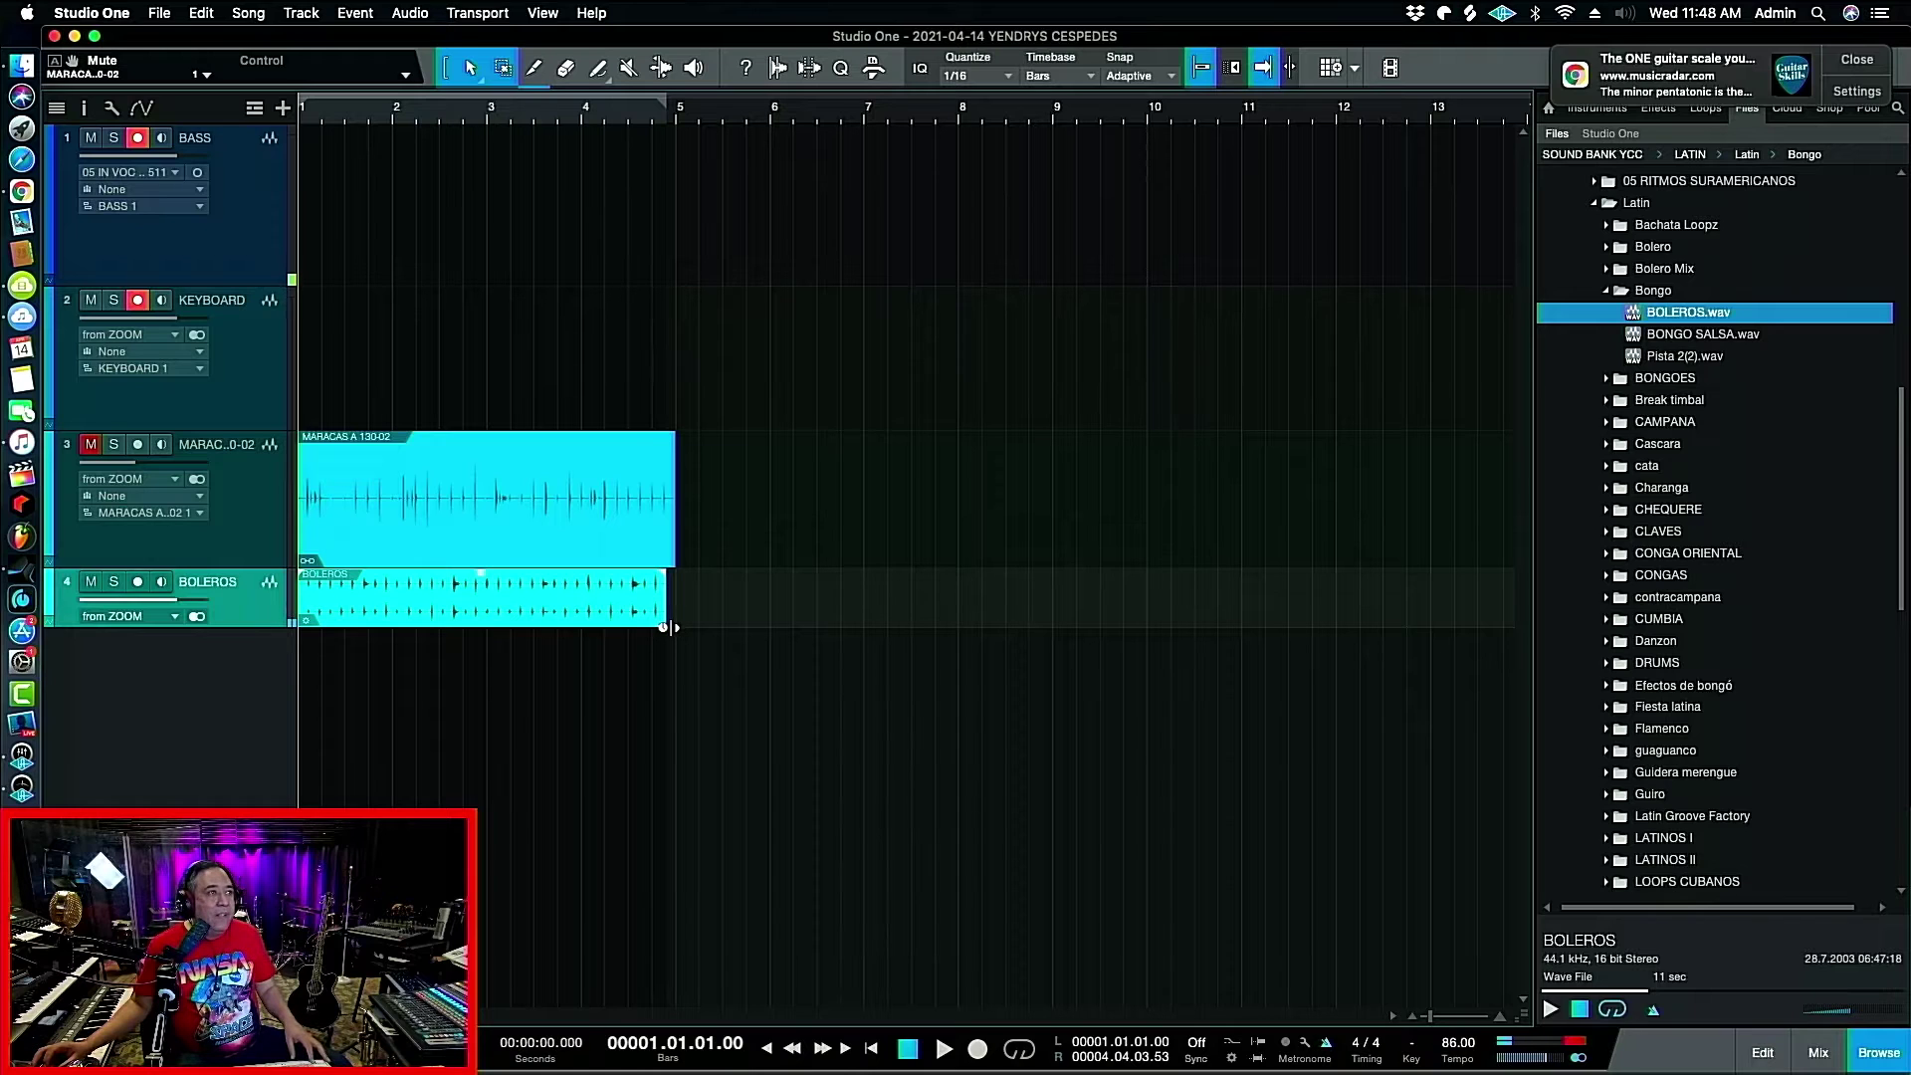
pyautogui.moveTo(665, 627); pyautogui.dragTo(675, 627)
pyautogui.press('space')
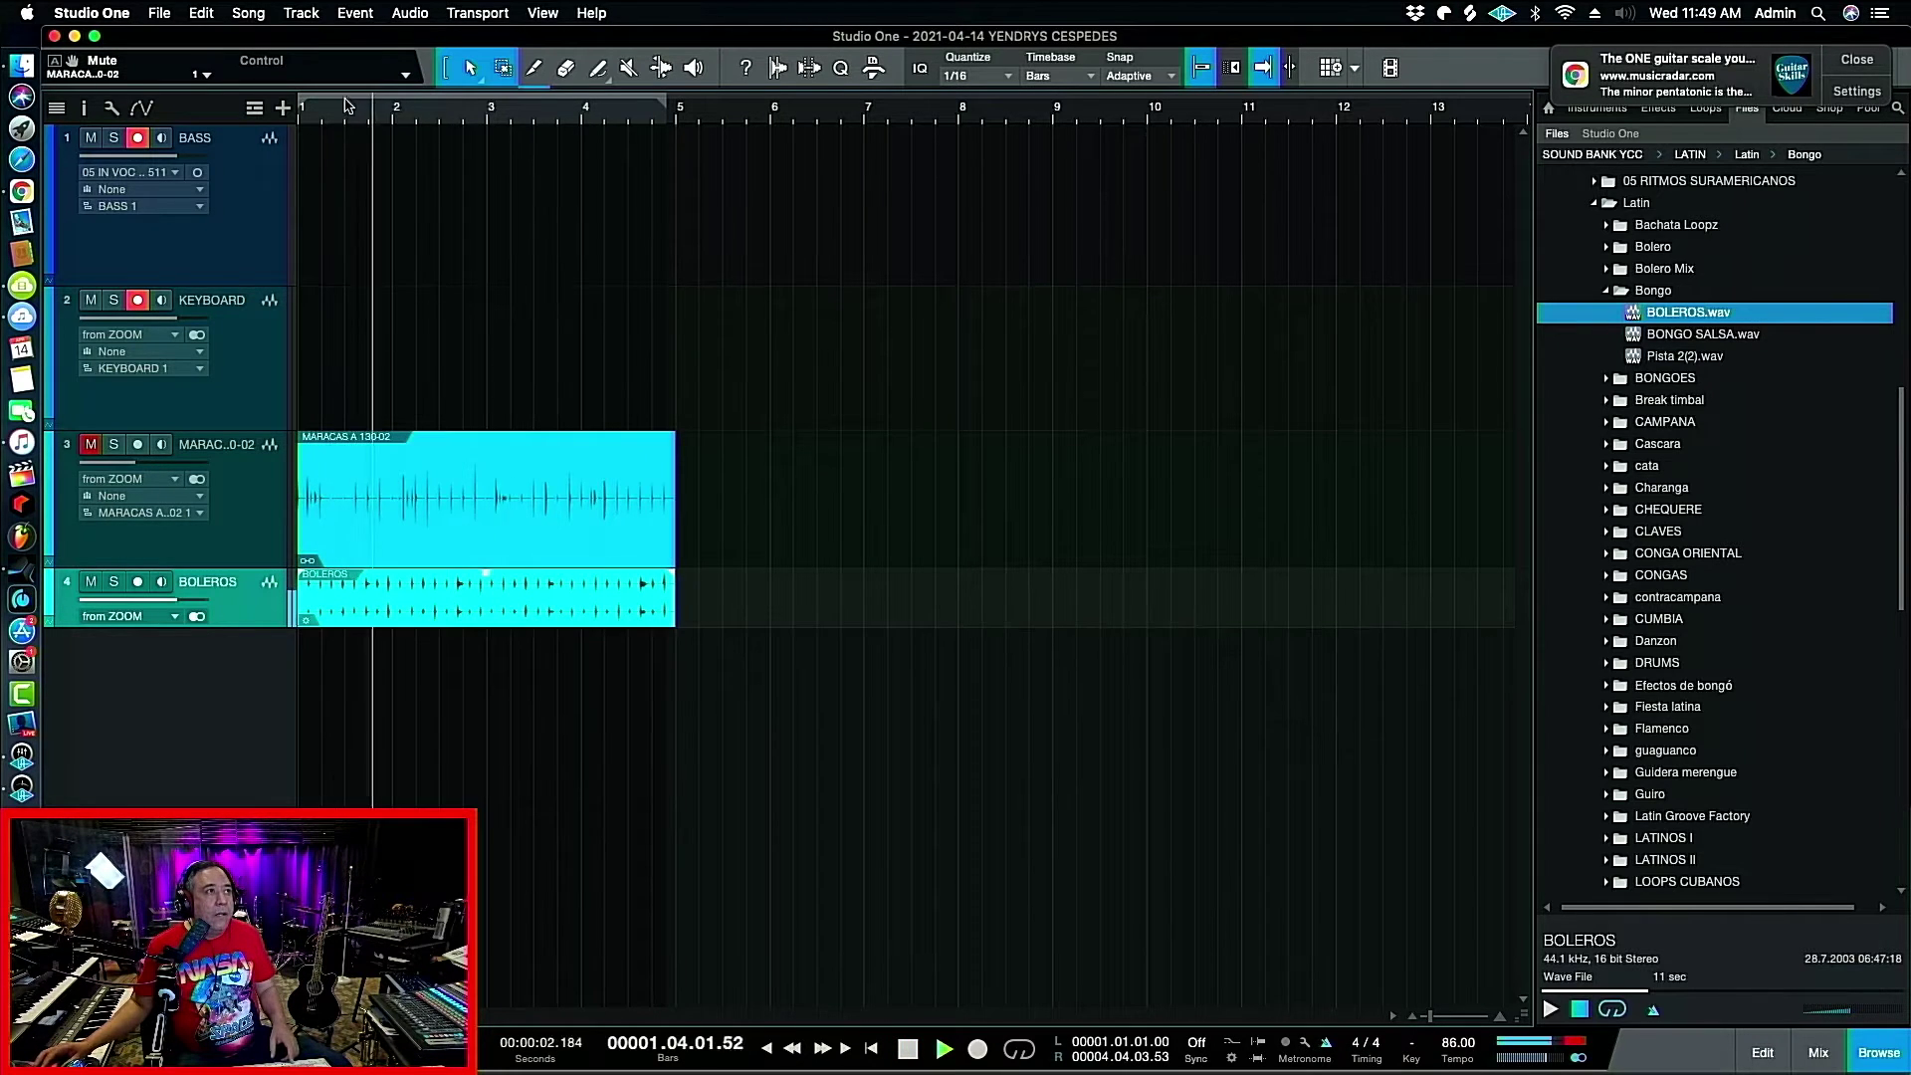
# Split the BOLEROS clip at bar 3 and delete the part after it.
pyautogui.scroll(5, 346, 105)
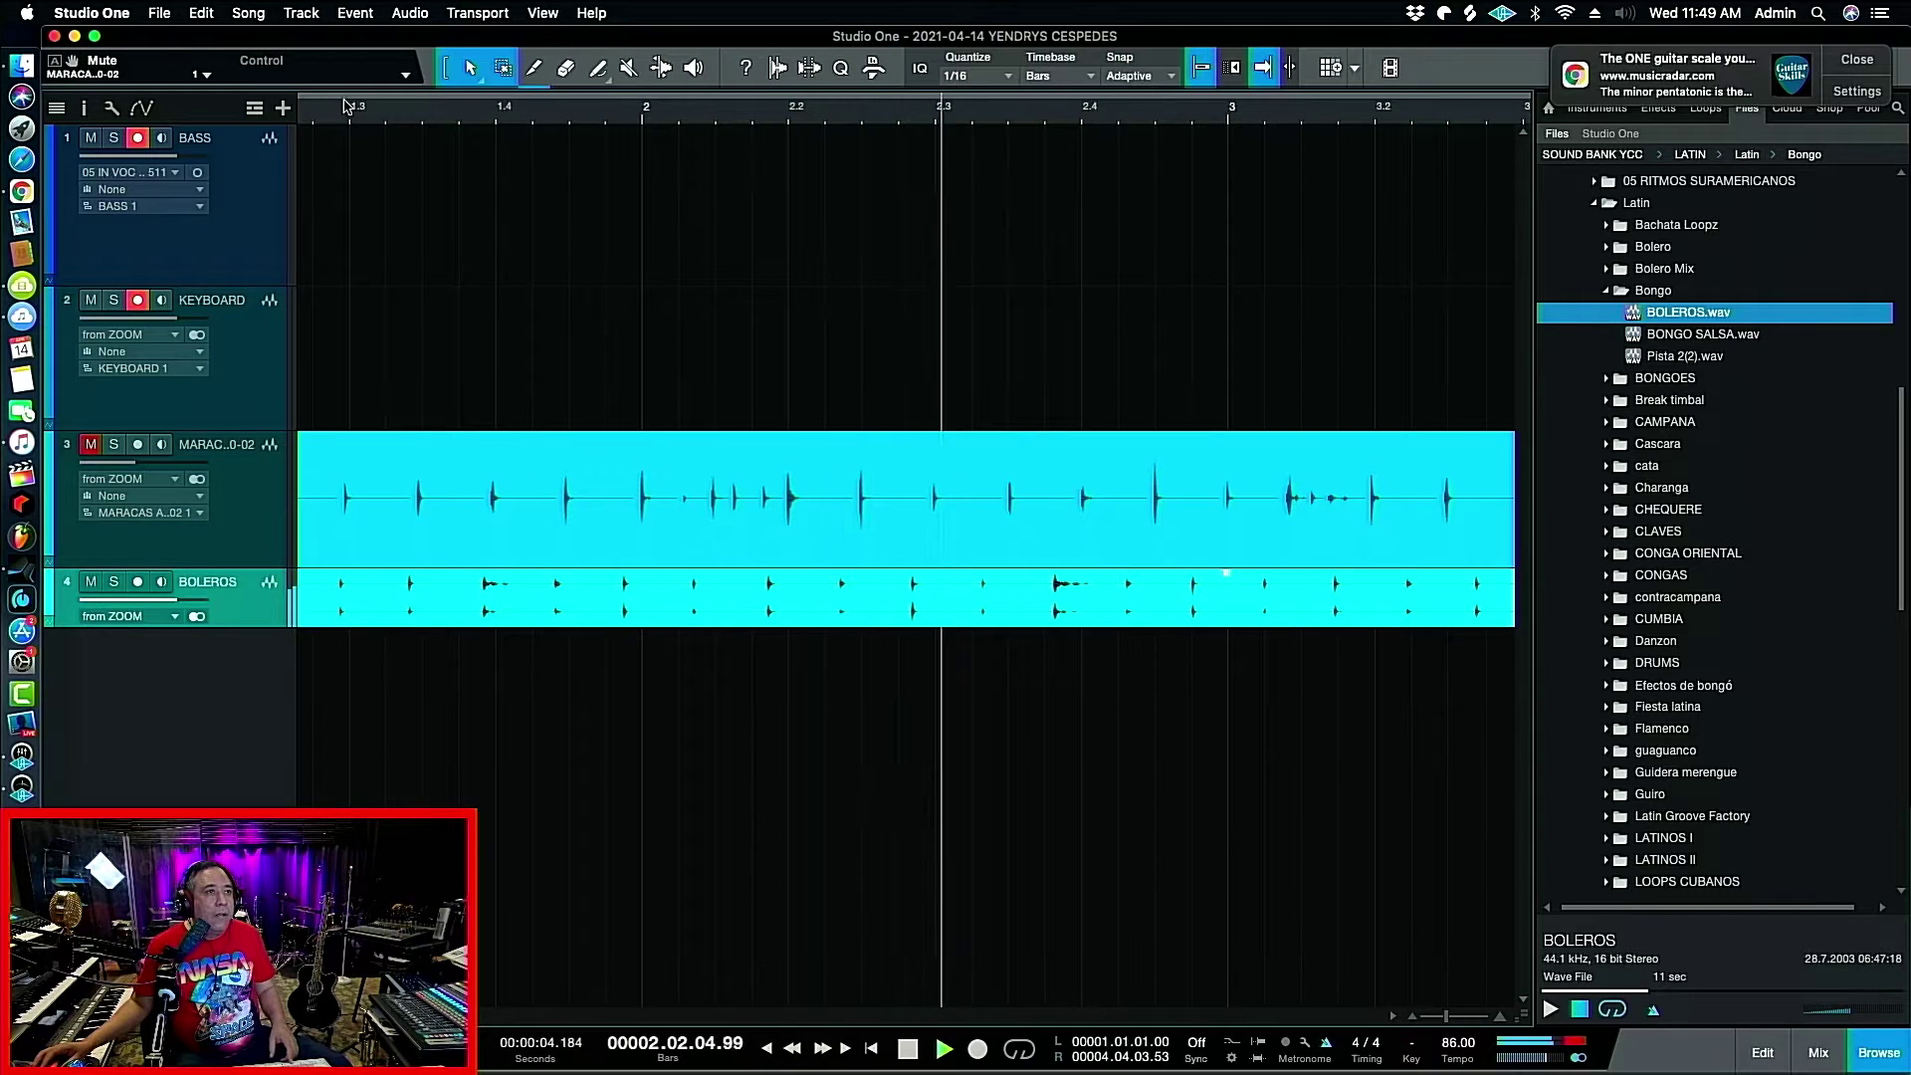
pyautogui.press('space')
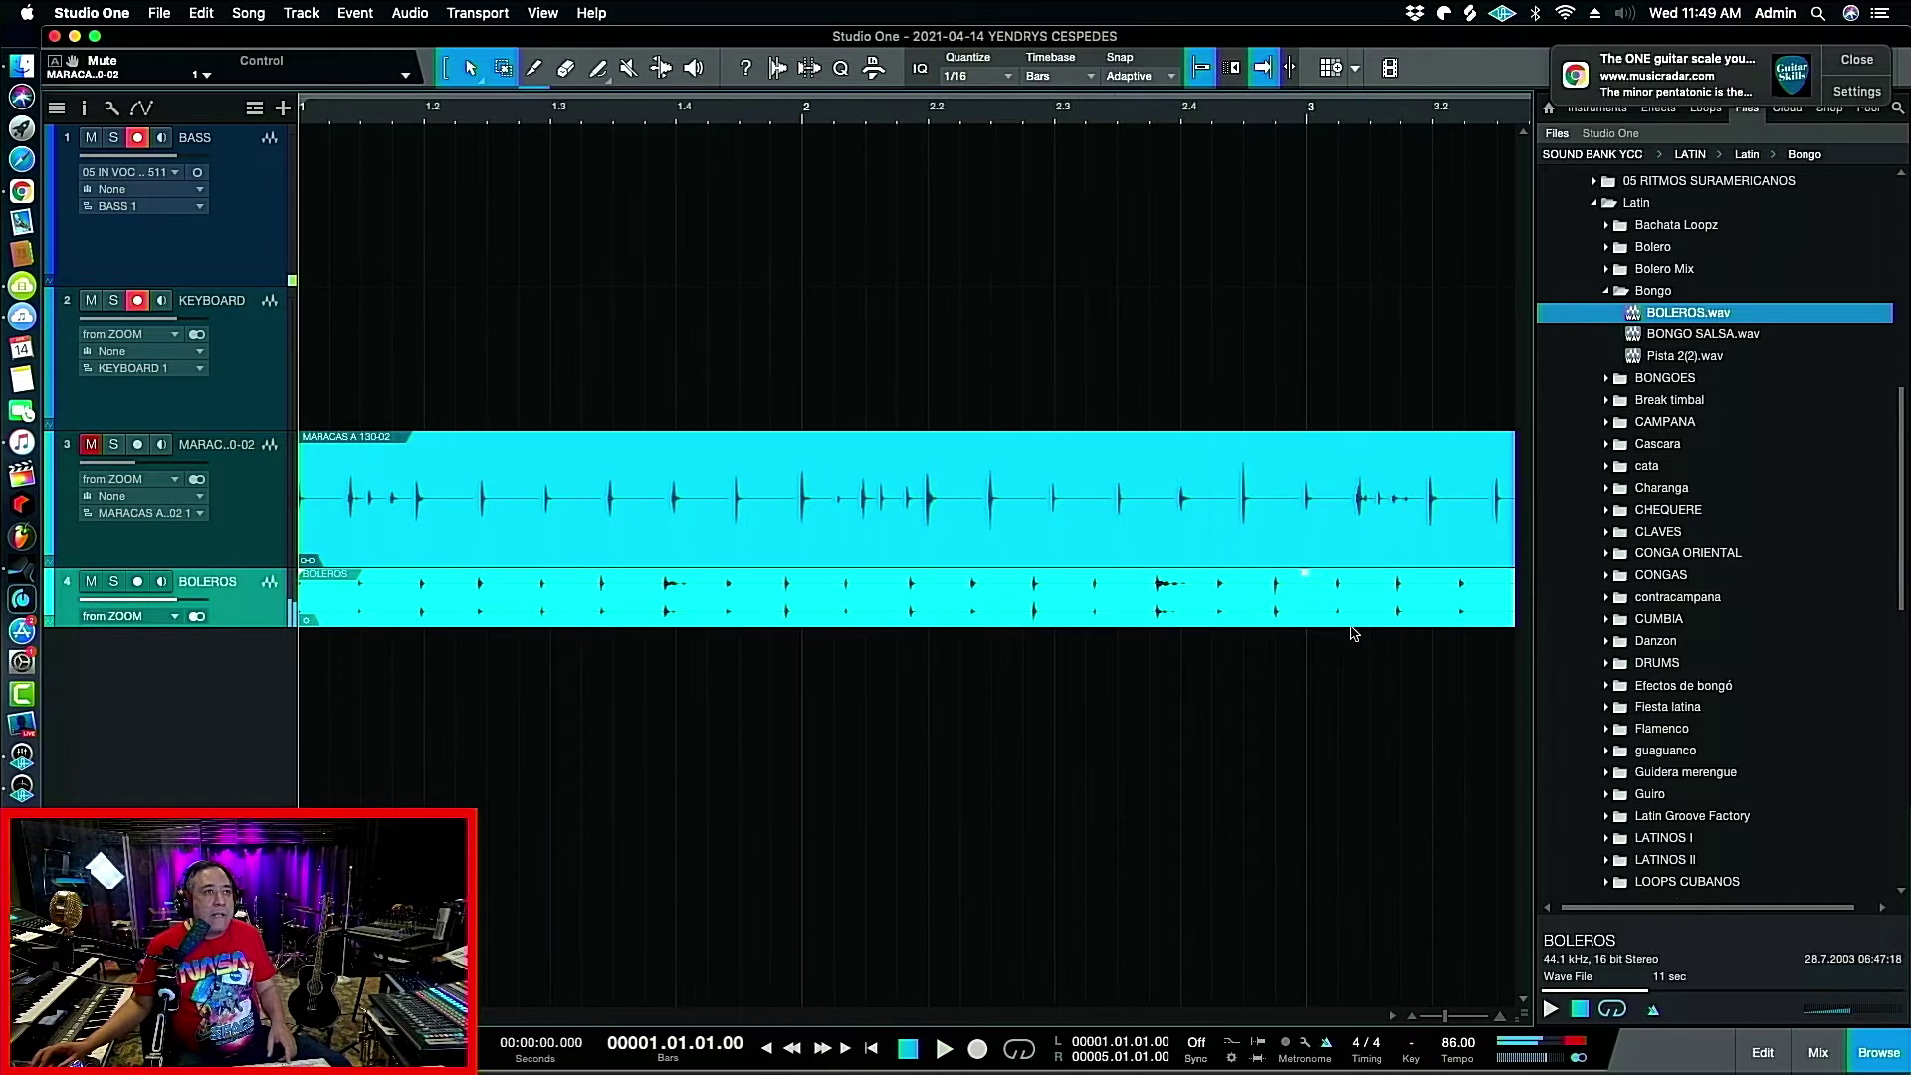
pyautogui.keyDown('alt'); pyautogui.click(1304, 597); pyautogui.keyUp('alt')
pyautogui.press('Delete')
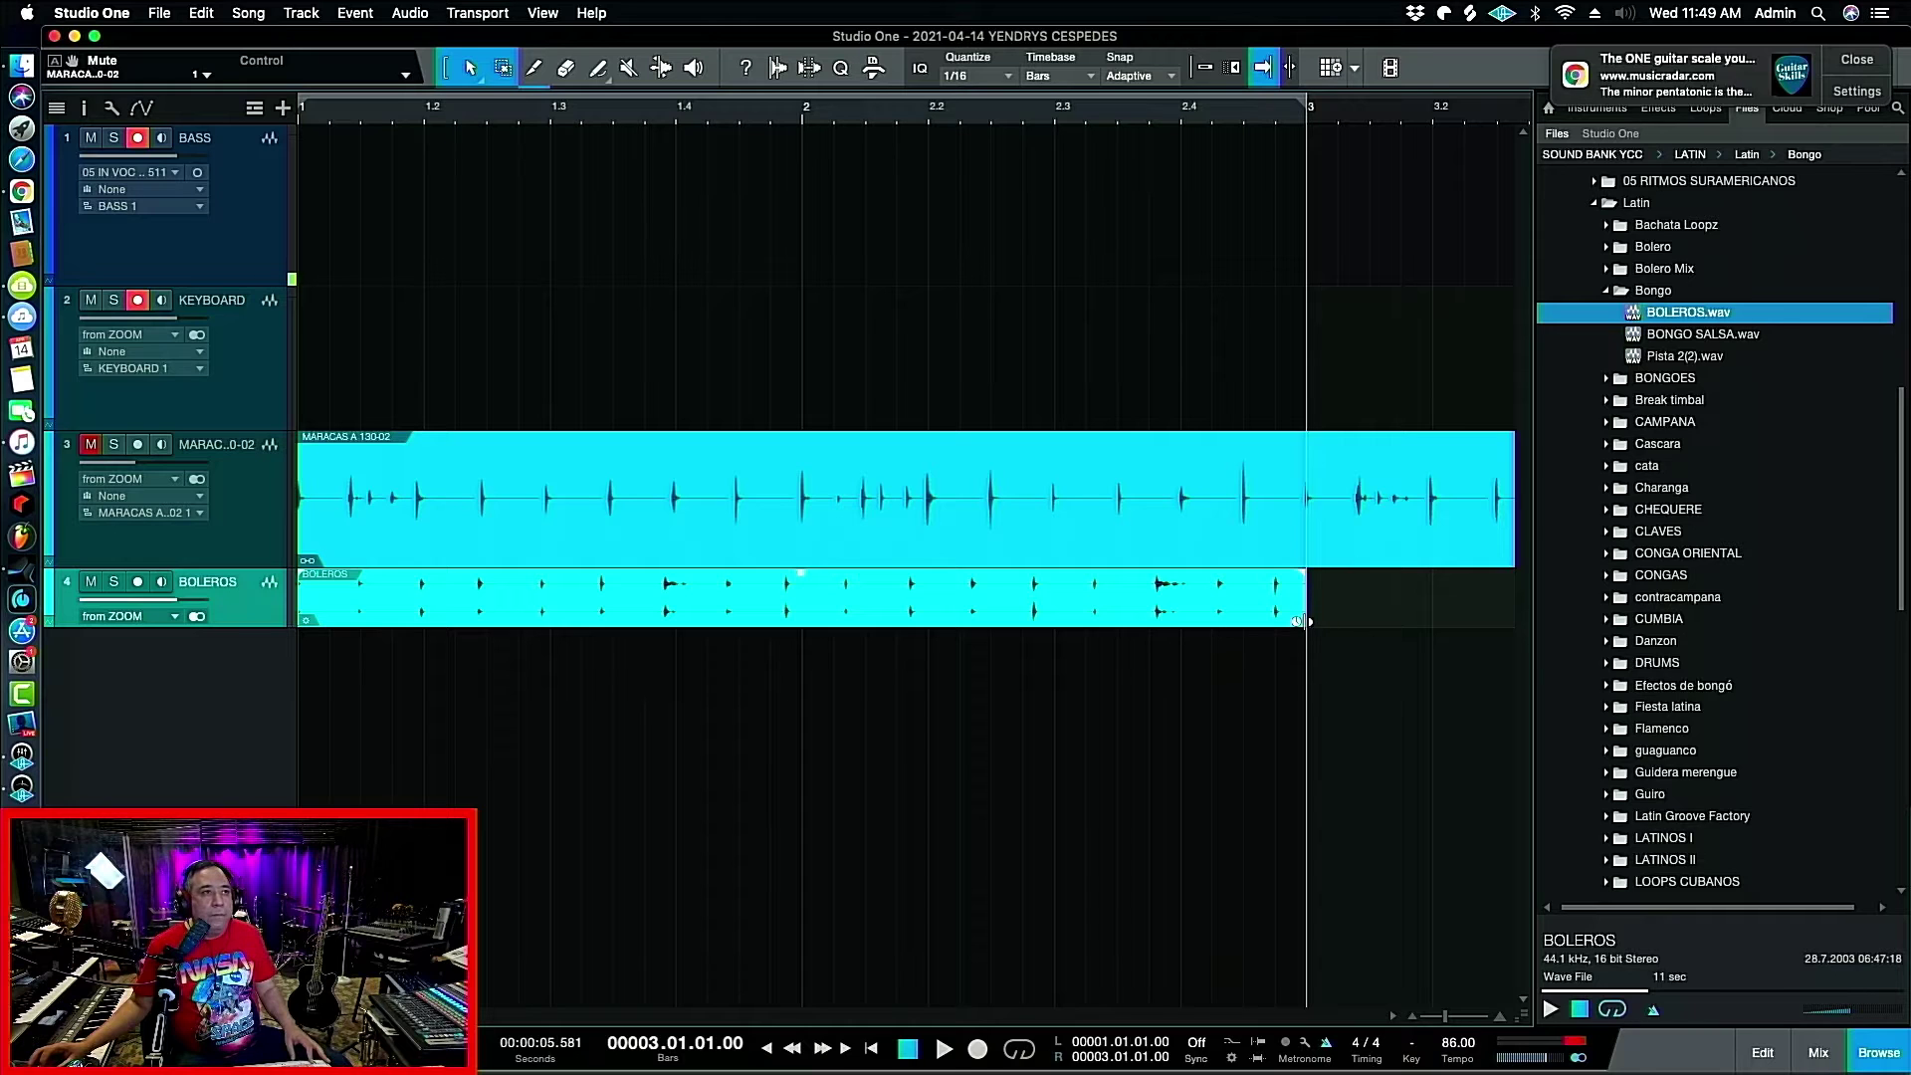
# Time-stretch the shortened BOLEROS clip slightly past bar 3, to about 3.01.02, so its hits match the beats, and play it.
pyautogui.moveTo(1297, 622); pyautogui.dragTo(1328, 620)
pyautogui.moveTo(805, 108); pyautogui.dragTo(802, 116)
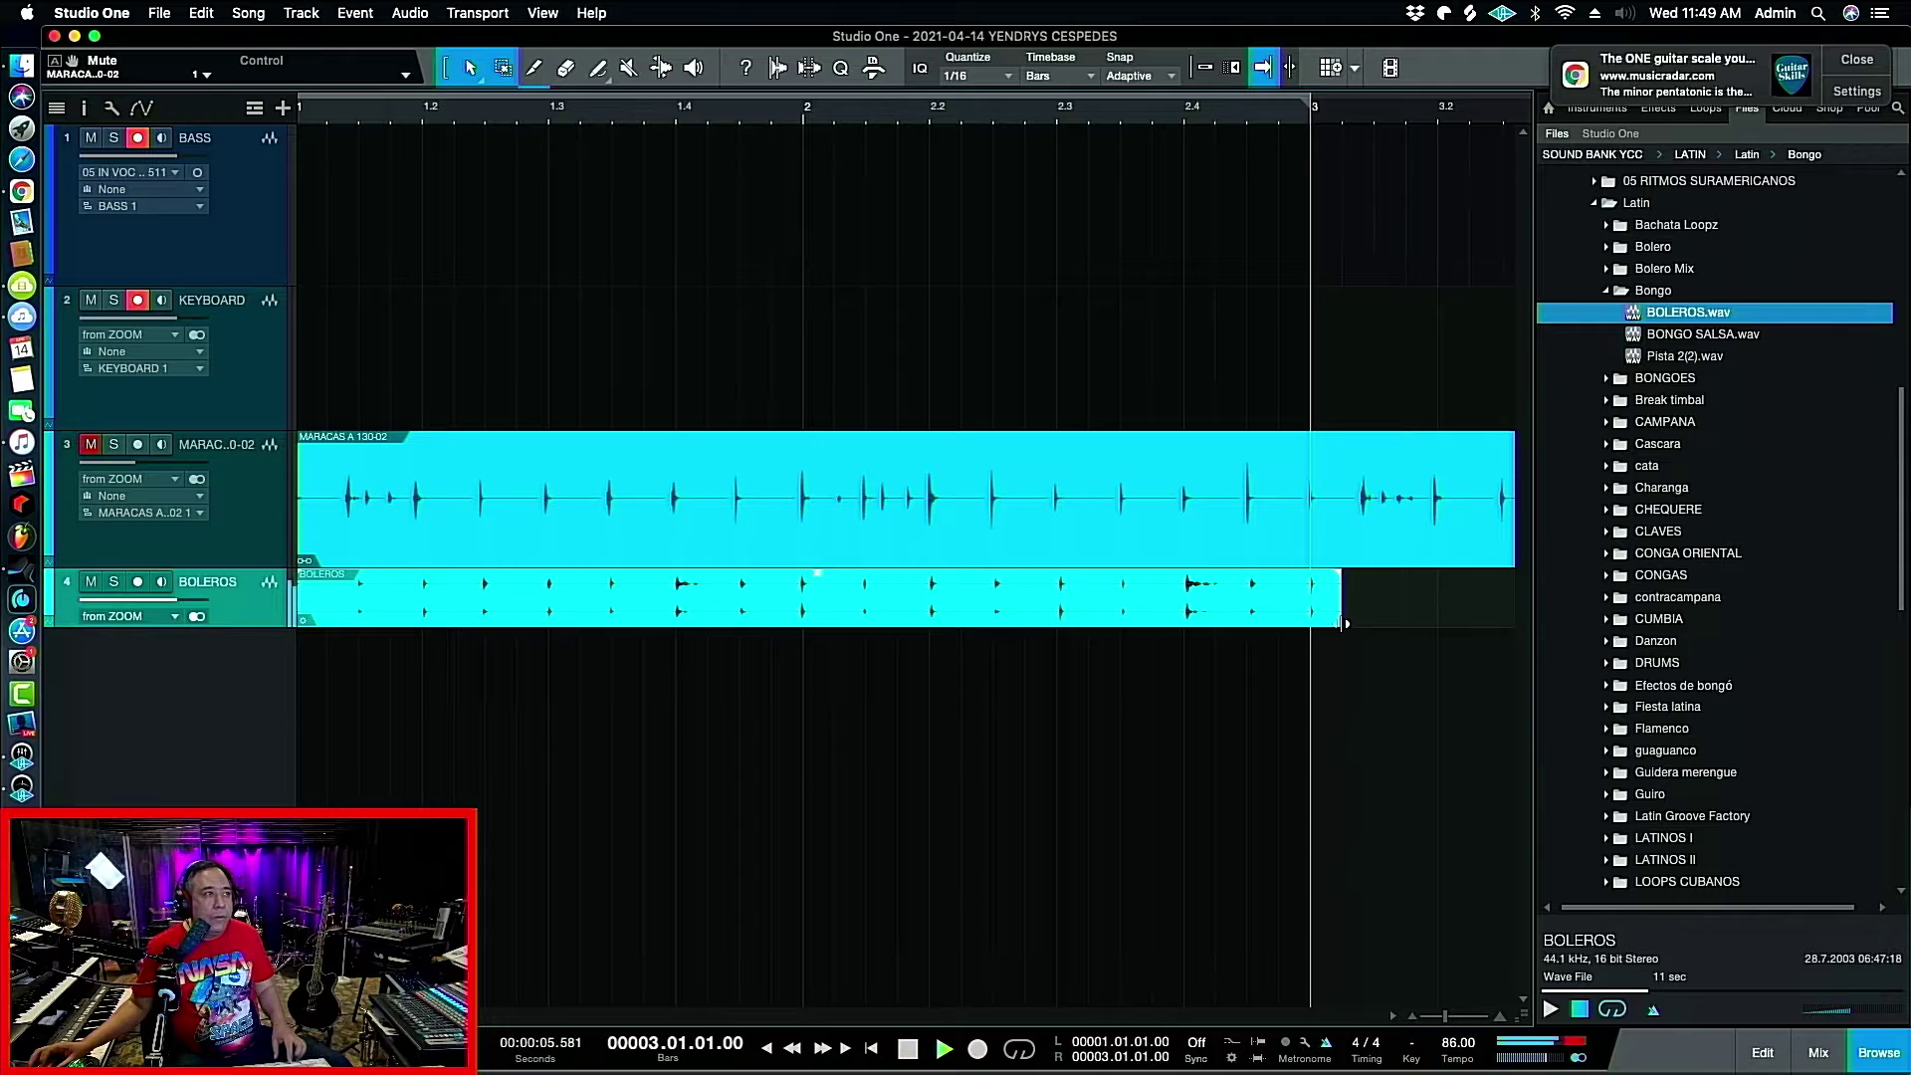
pyautogui.press('space')
pyautogui.press('space')
pyautogui.press('Home')
pyautogui.press('space')
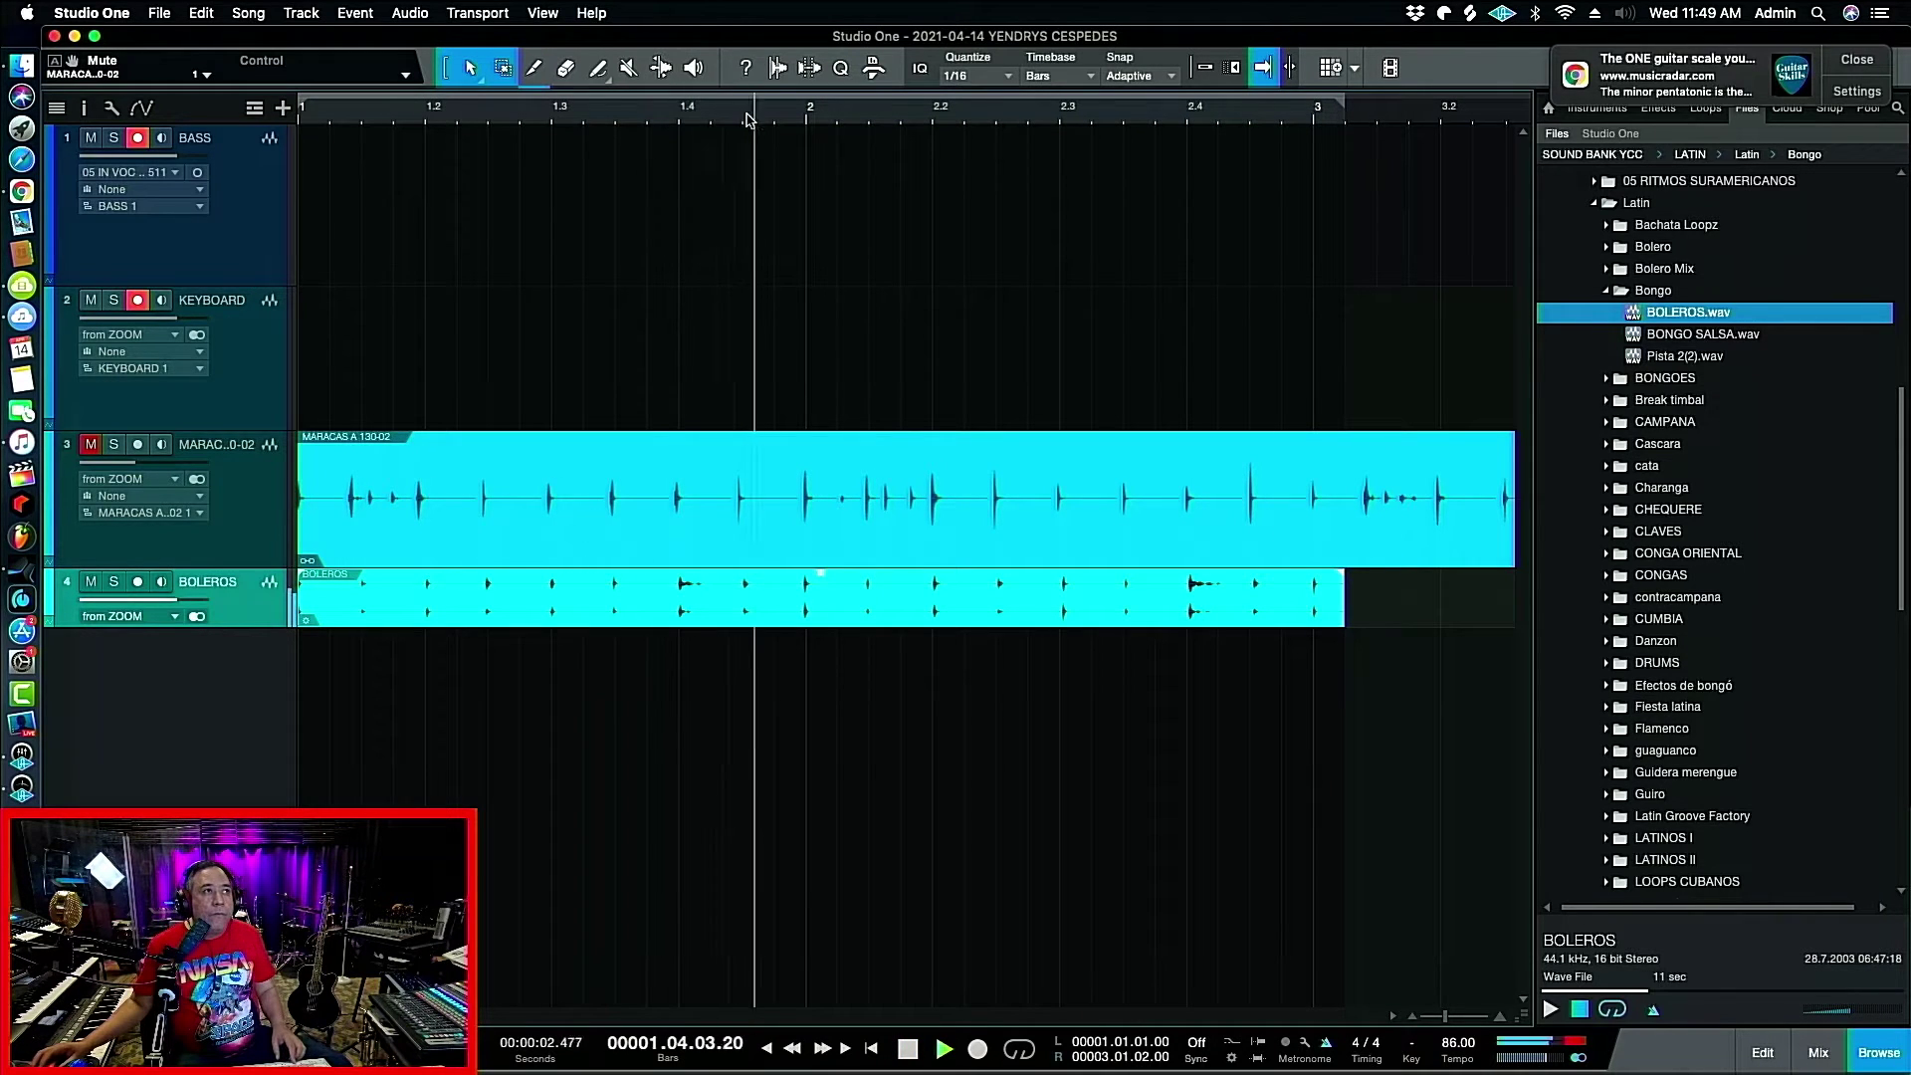
pyautogui.press('space')
# Hide the file browser and inspect how the BOLEROS hits line up with the grid between bars 1 and 3.
pyautogui.click(1879, 1052)
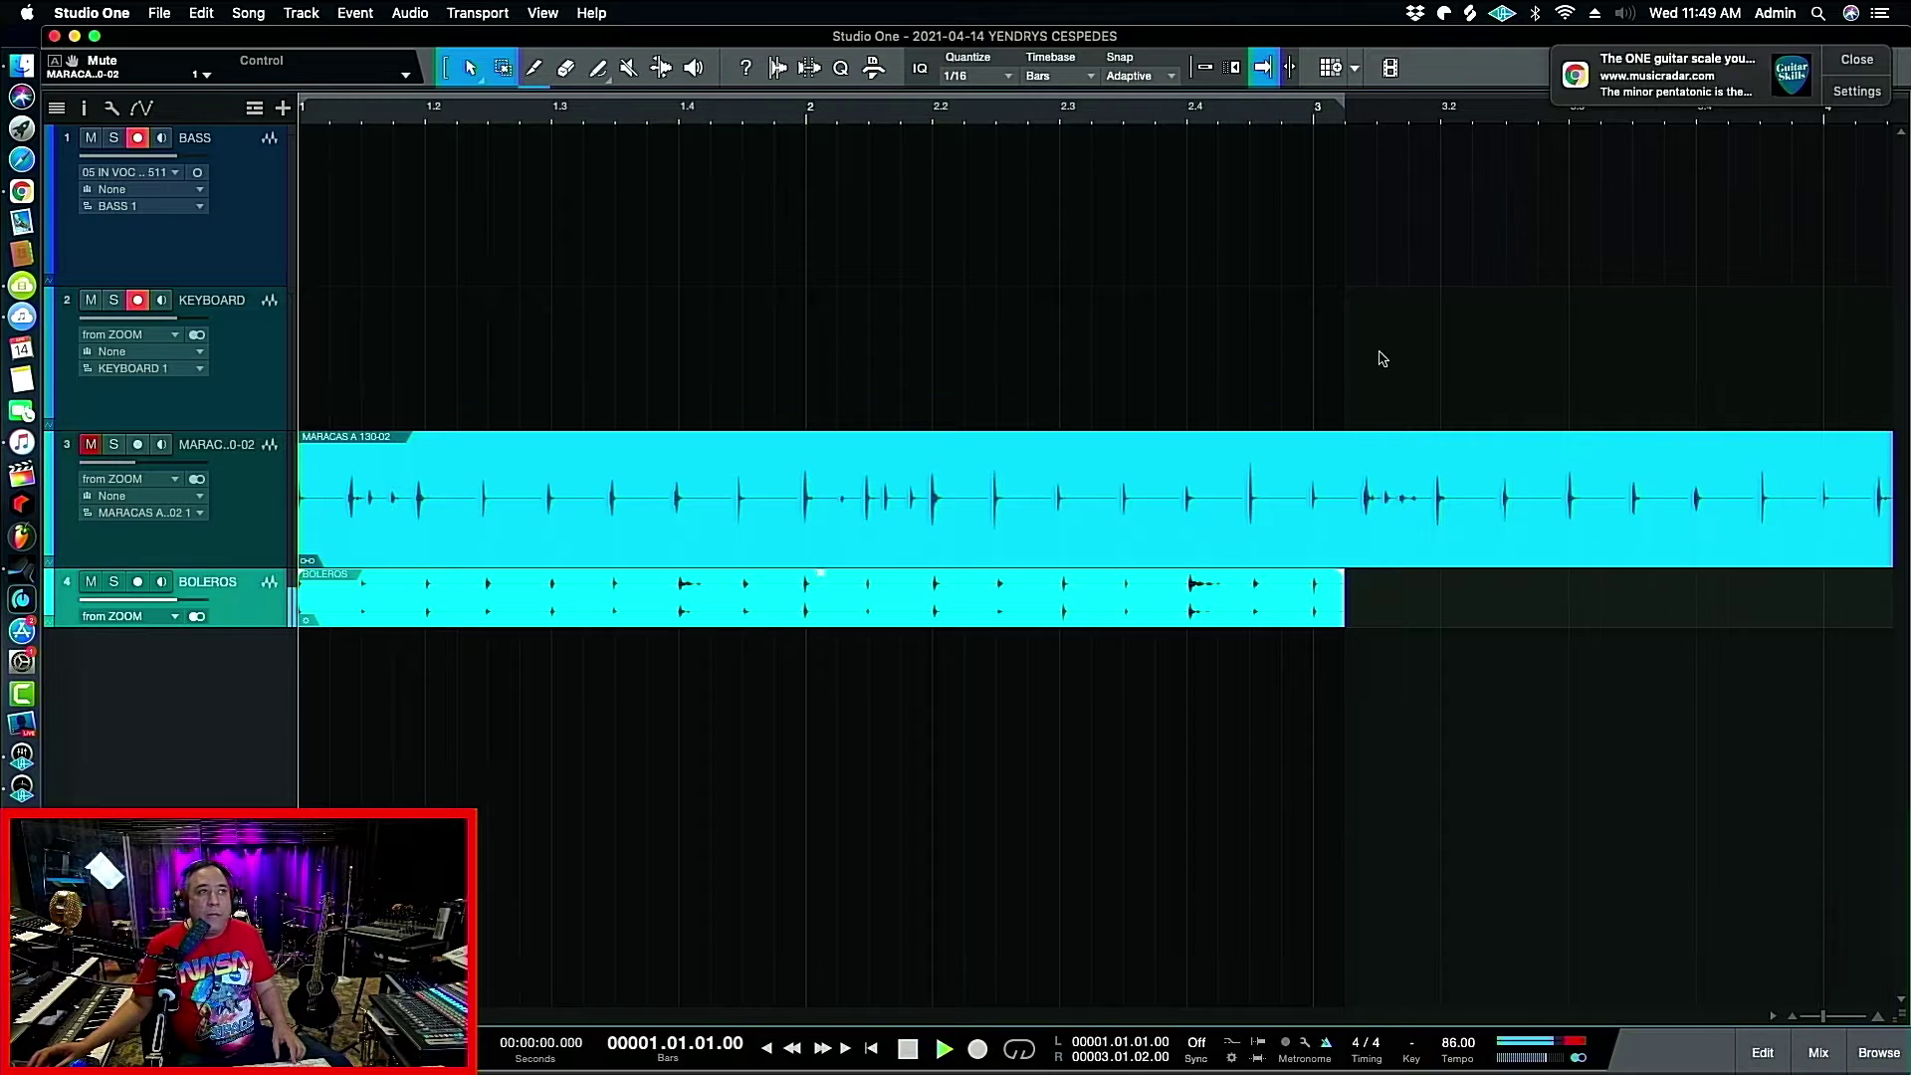
pyautogui.scroll(3, 775, 110)
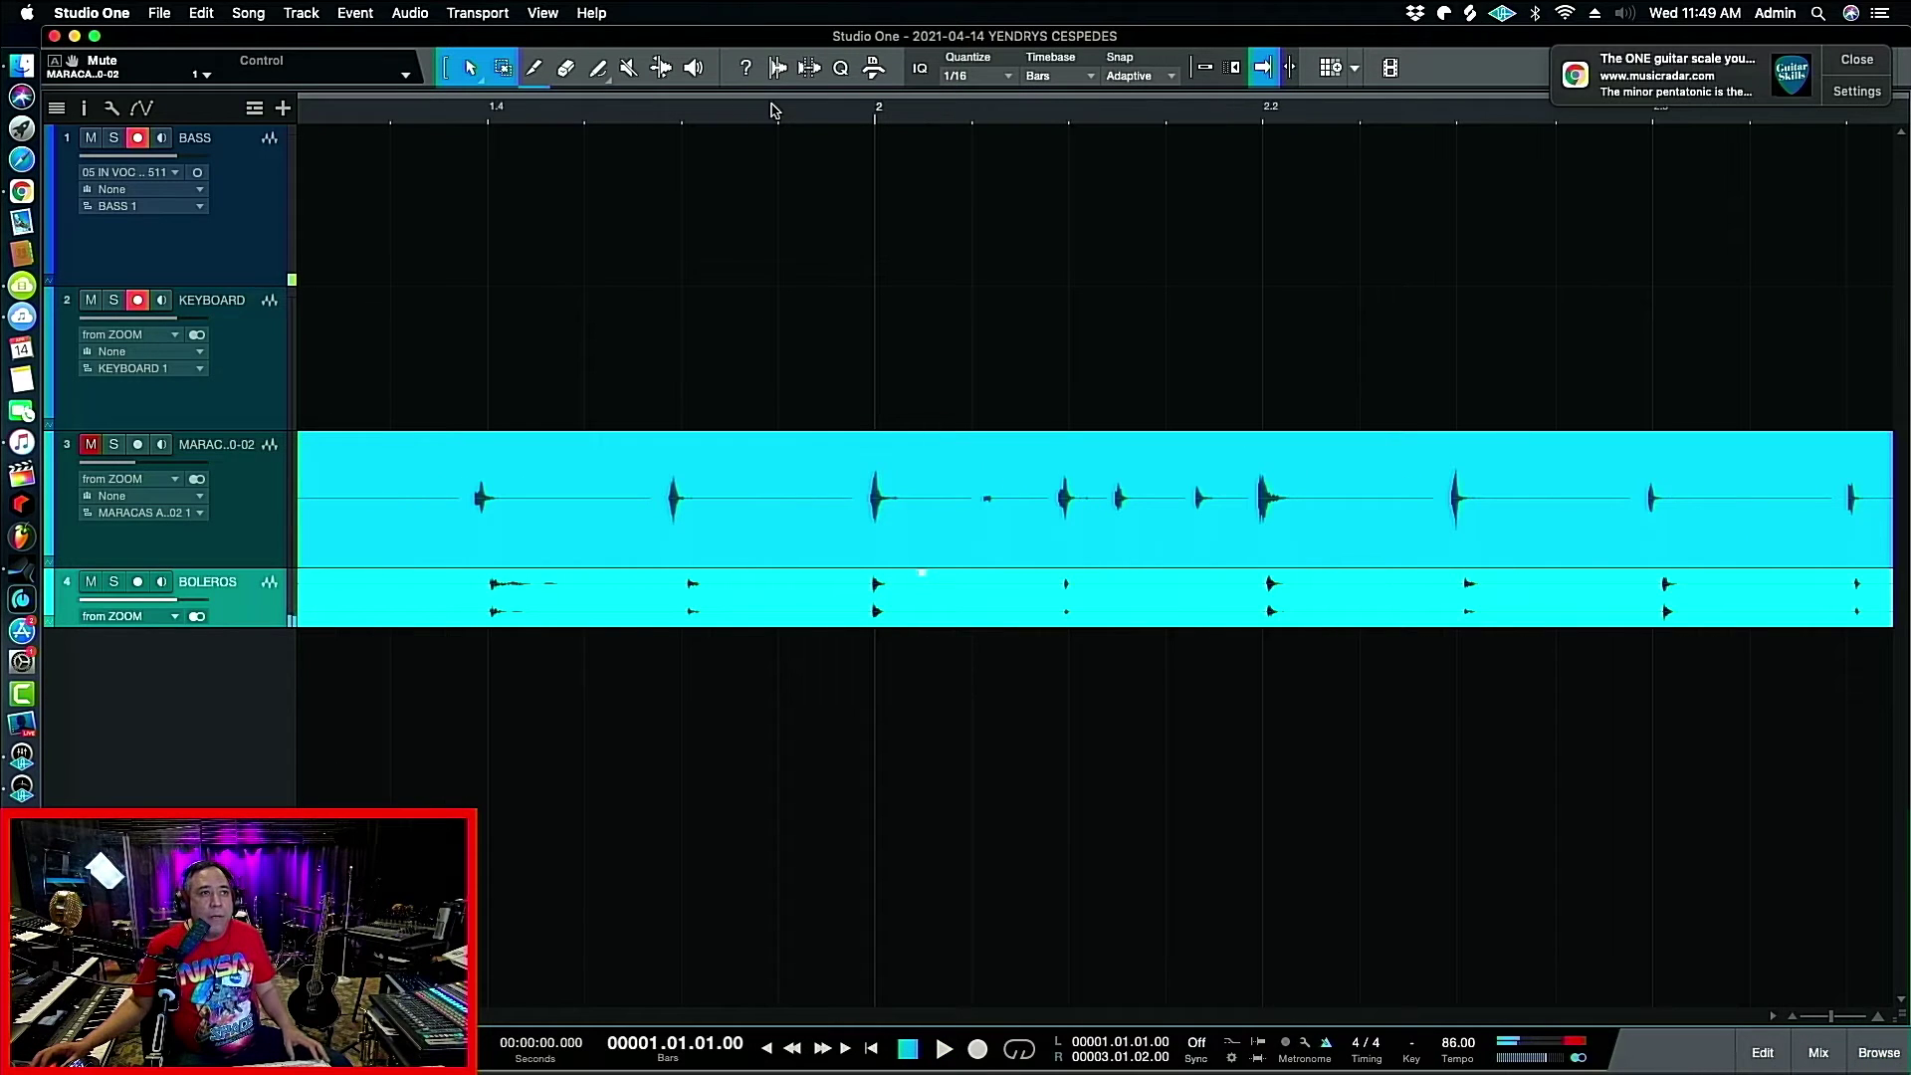
pyautogui.scroll(-2, 776, 110)
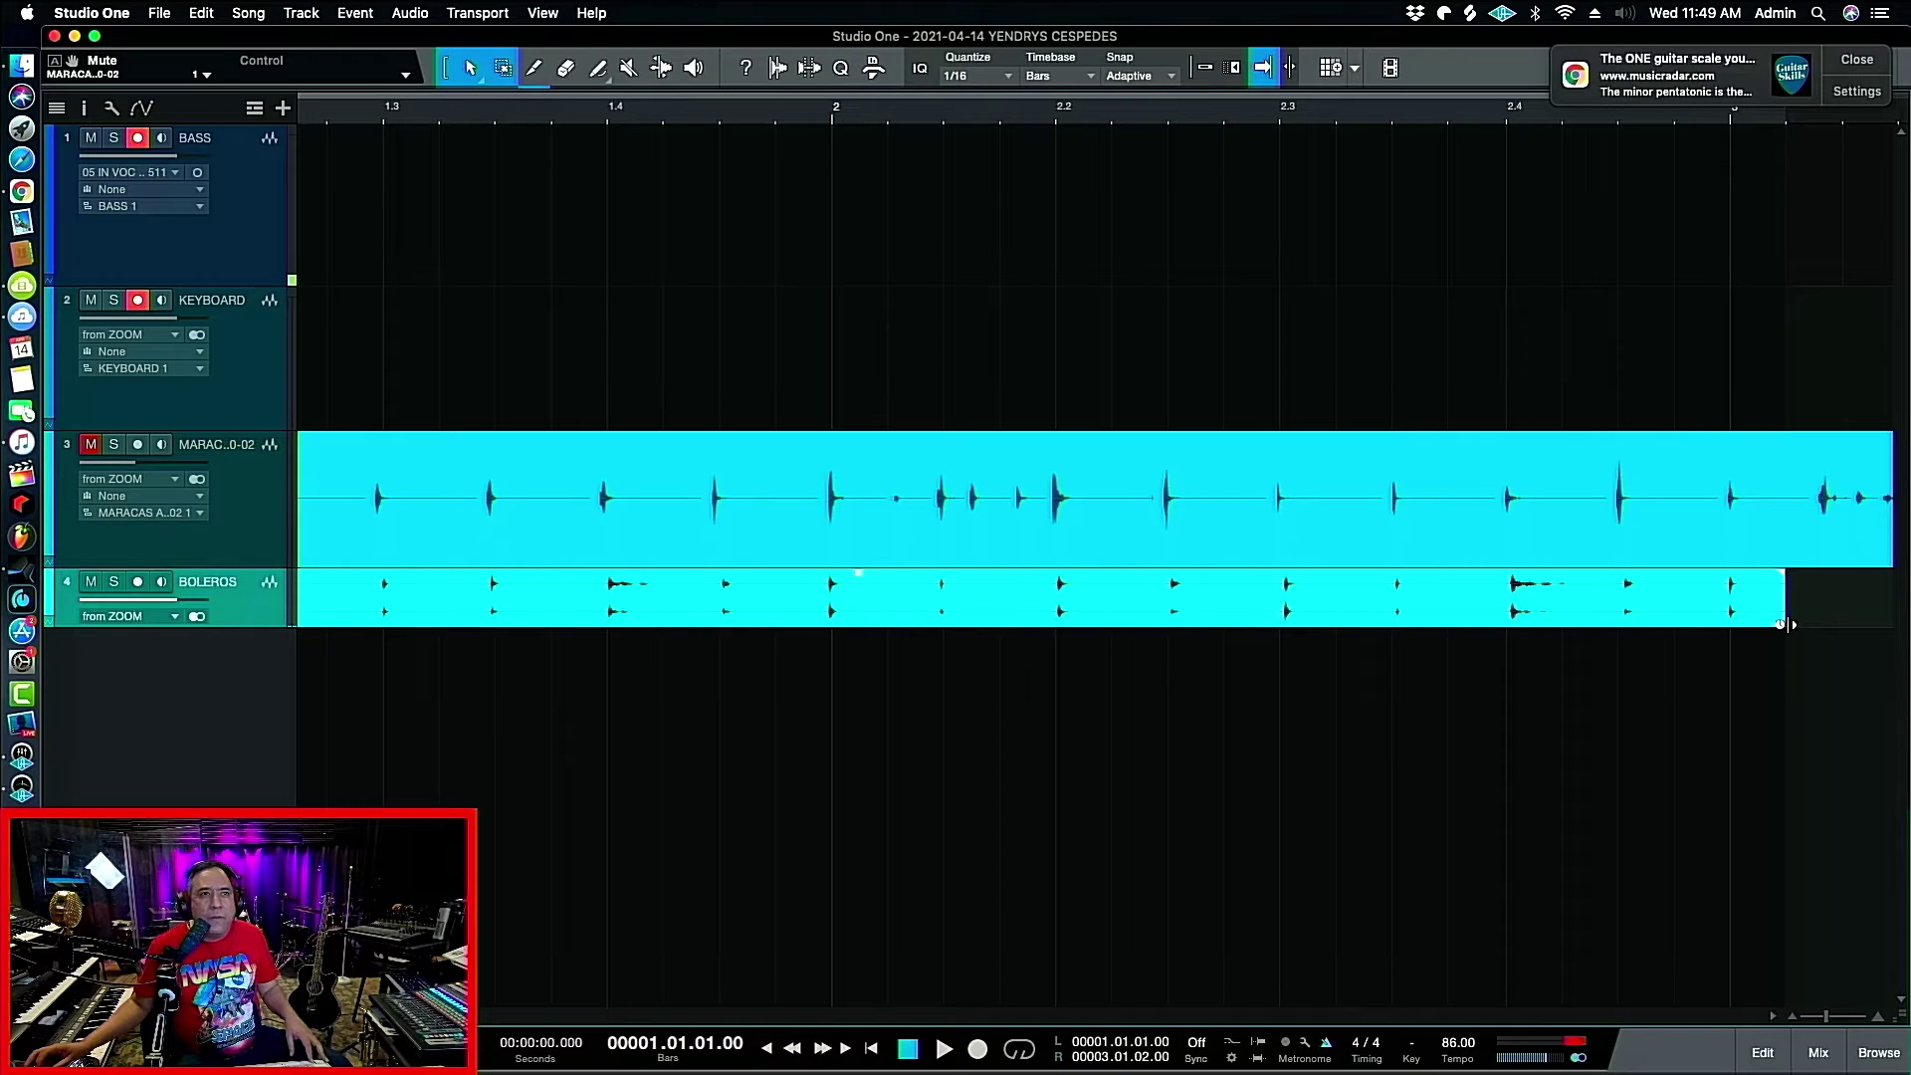
# Fine-tune the BOLEROS clip's time-stretch so it ends at about 3.01.01.96, and play it from the start.
pyautogui.moveTo(1781, 624); pyautogui.dragTo(1778, 625)
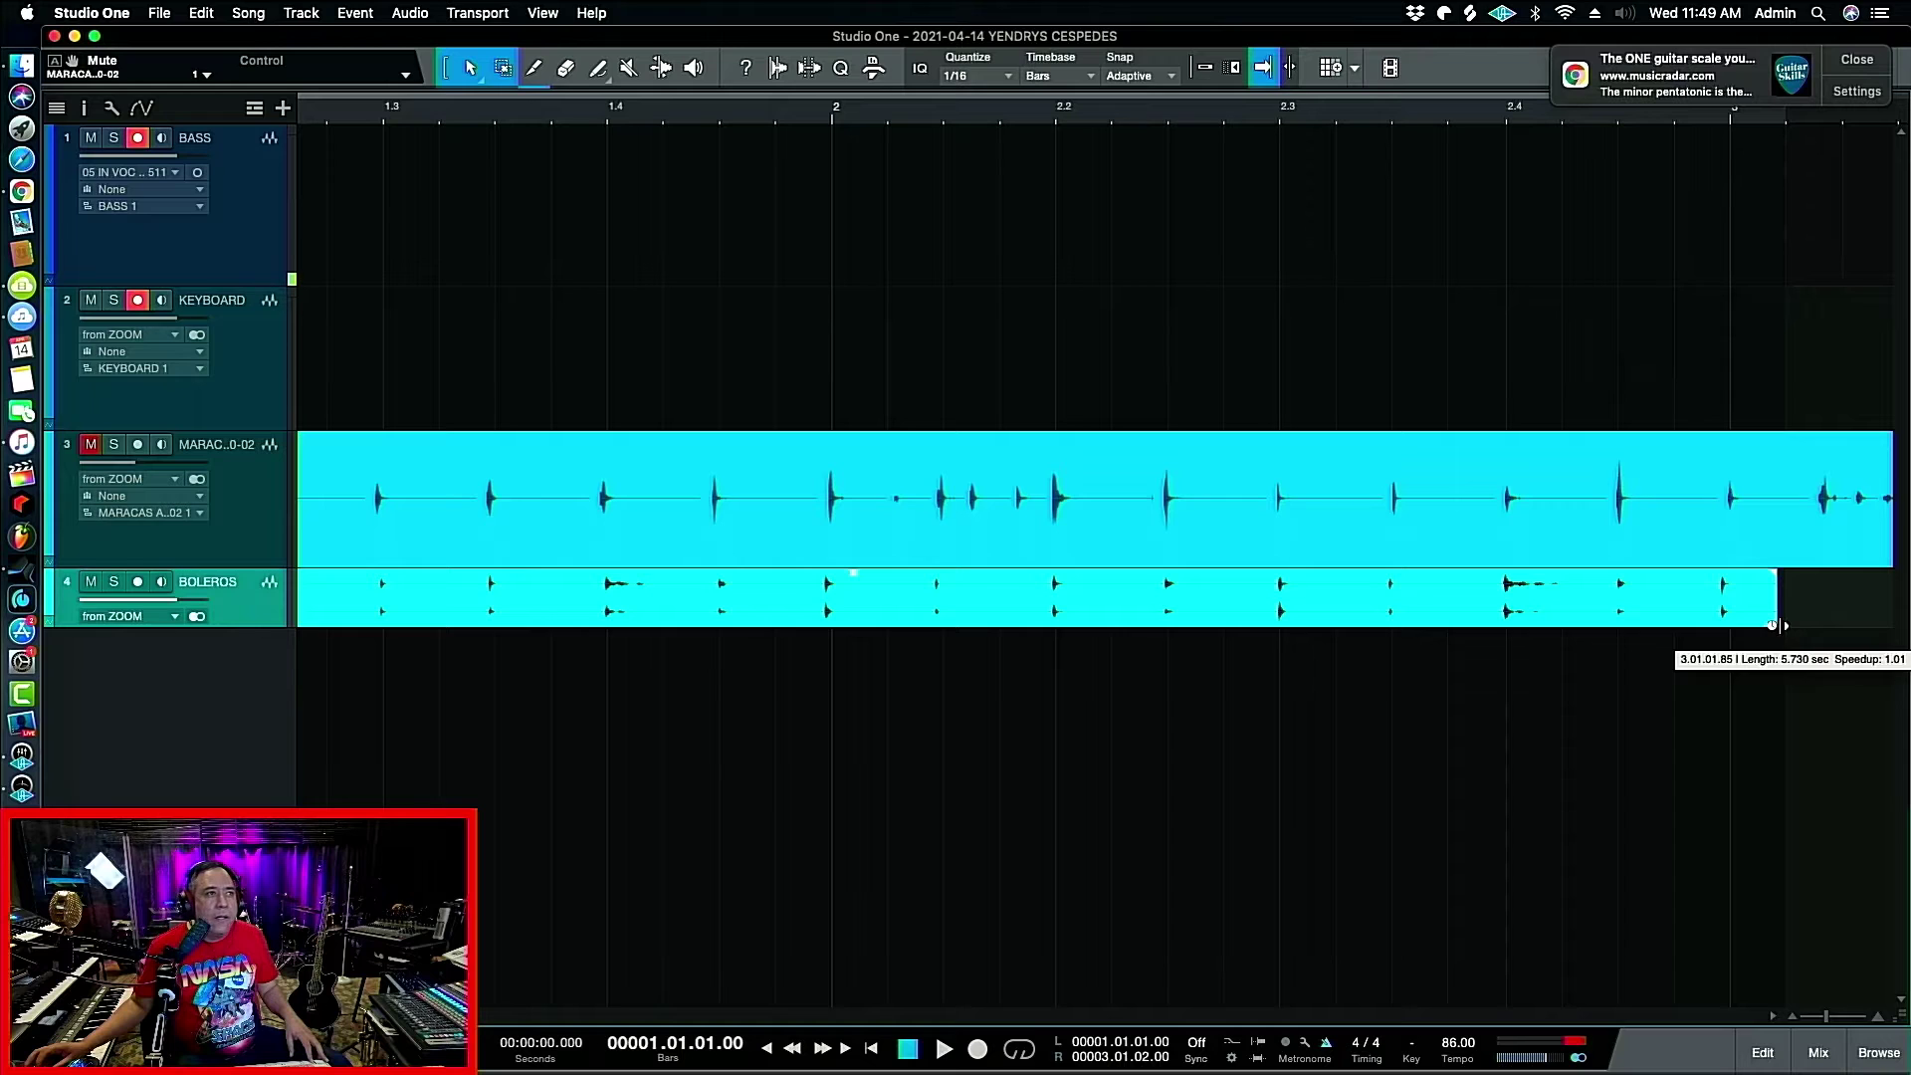
pyautogui.moveTo(1773, 625); pyautogui.dragTo(1781, 625)
pyautogui.press('space')
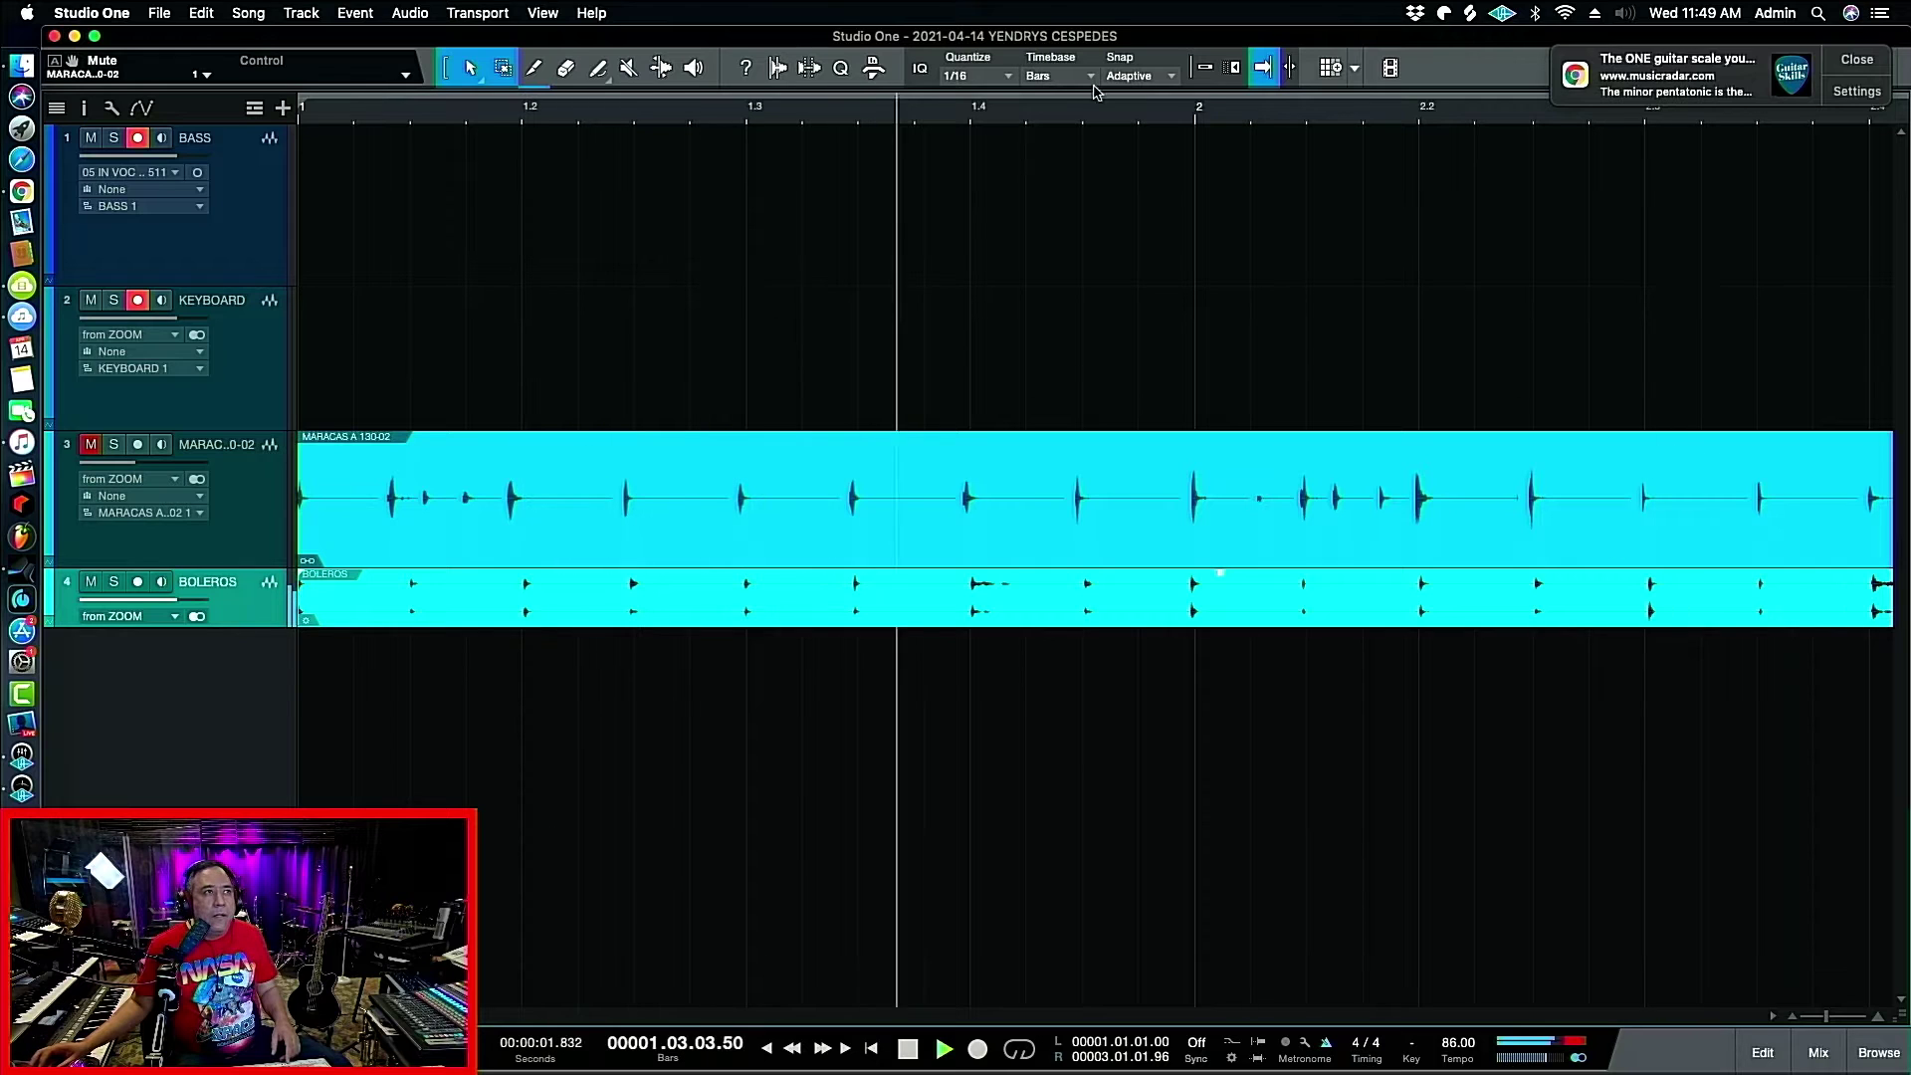
pyautogui.scroll(-5, 921, 124)
pyautogui.press('space')
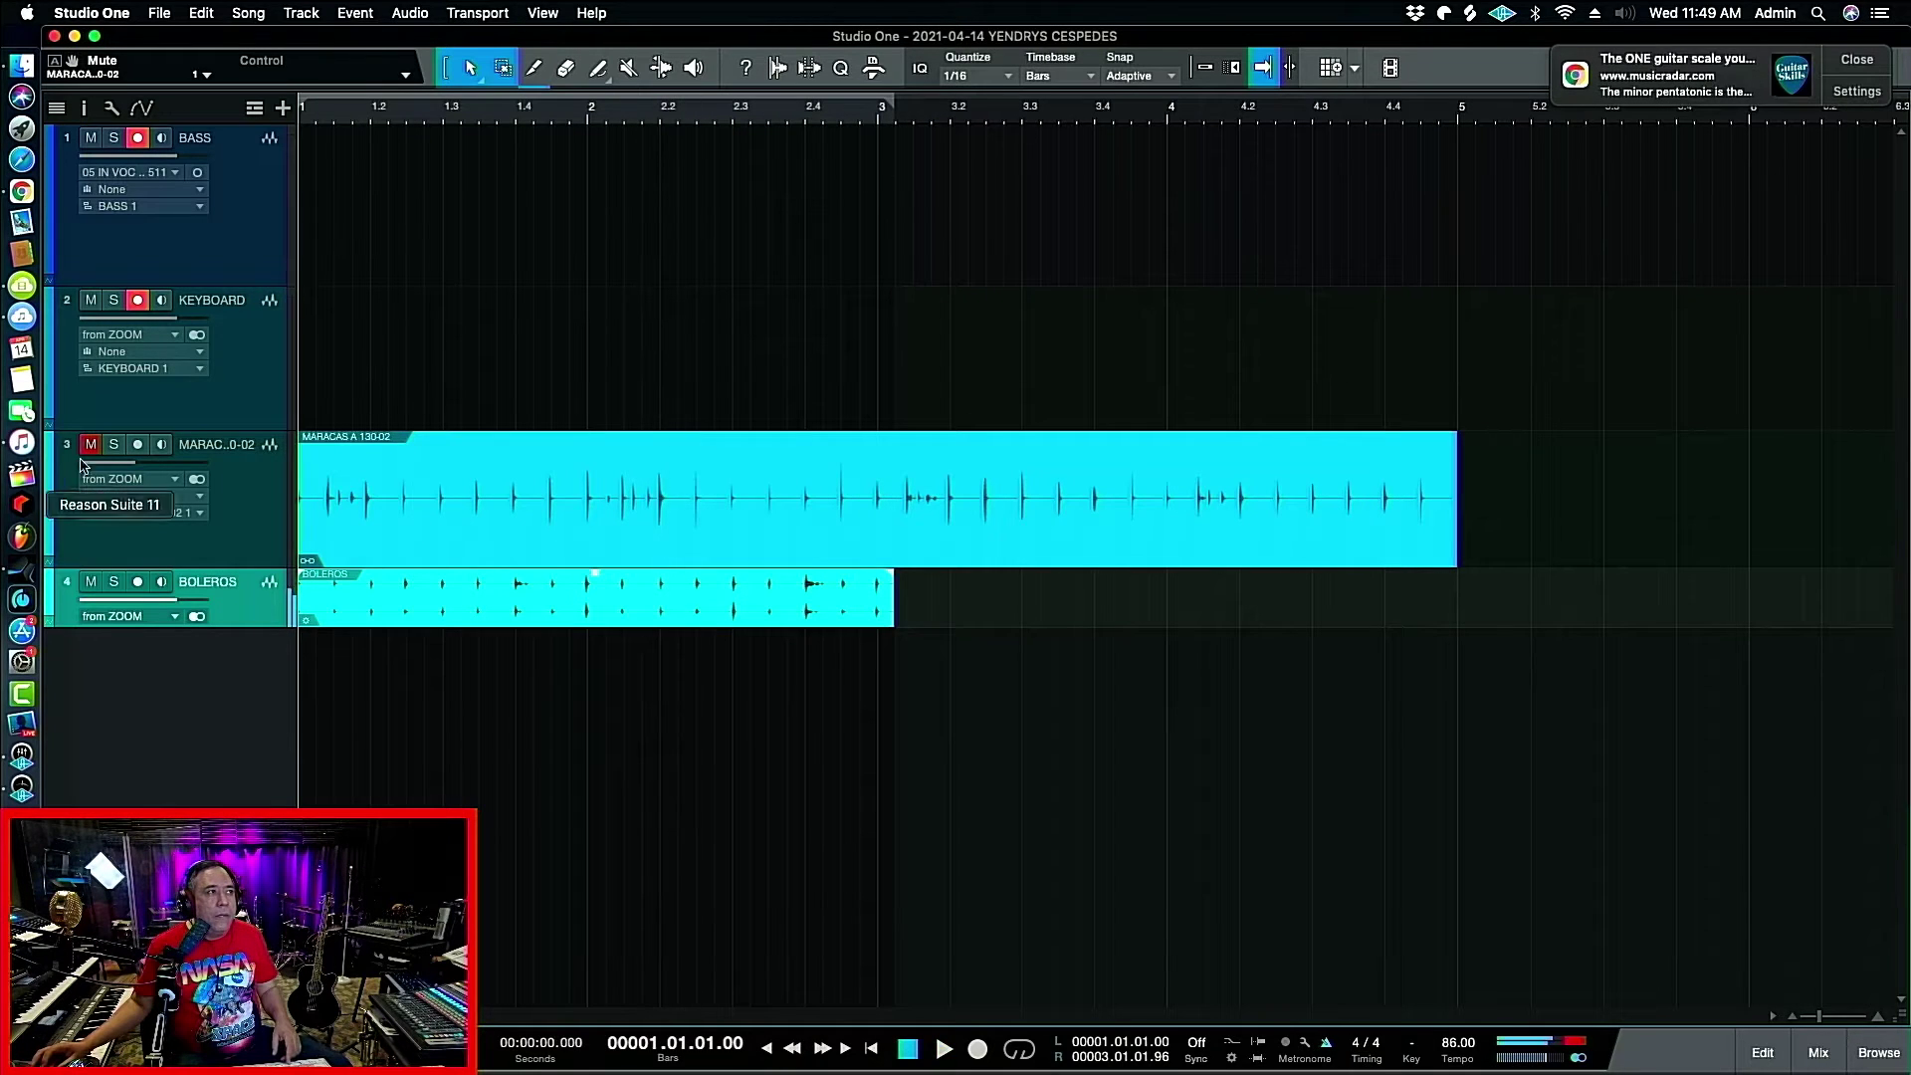
# Unmute the maracas track to hear both loops together, and trim the BOLEROS clip's end to bar 3 with snapping on.
pyautogui.click(92, 448)
pyautogui.press('space')
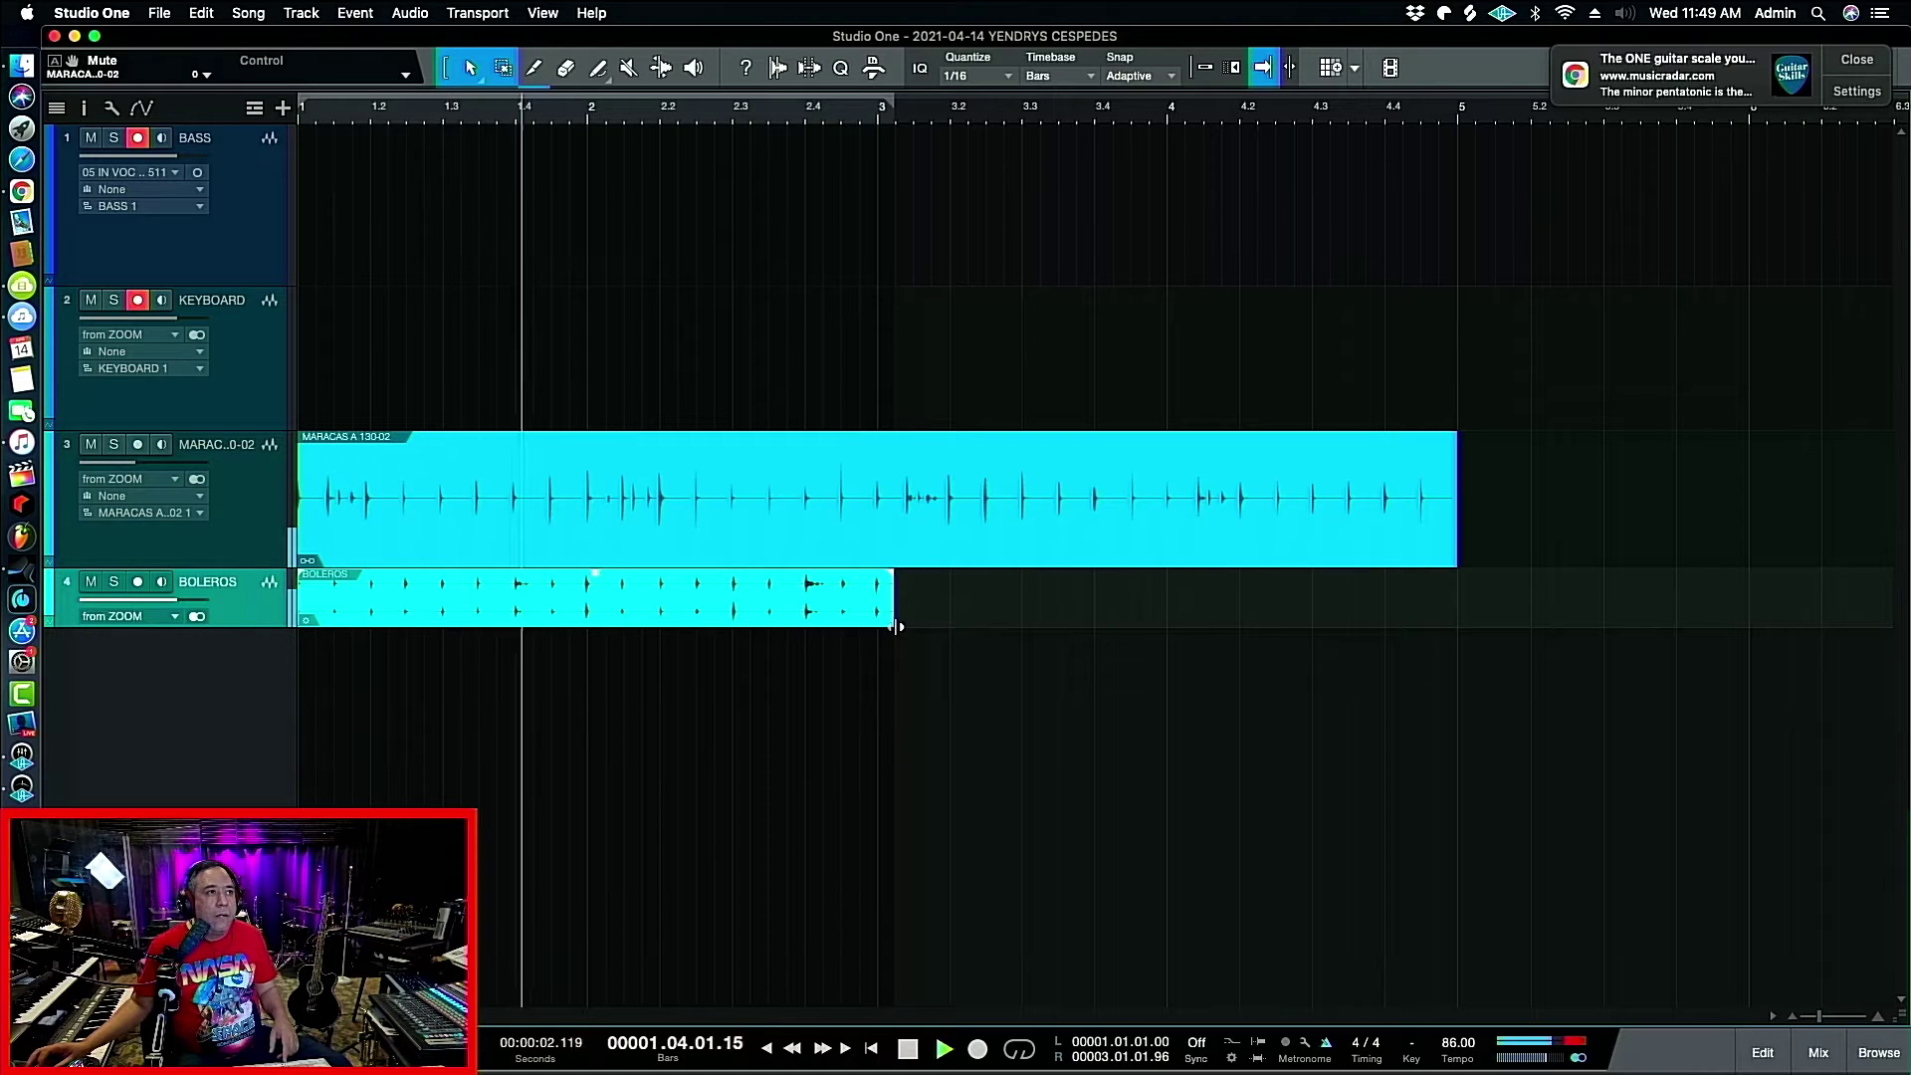
pyautogui.click(1202, 65)
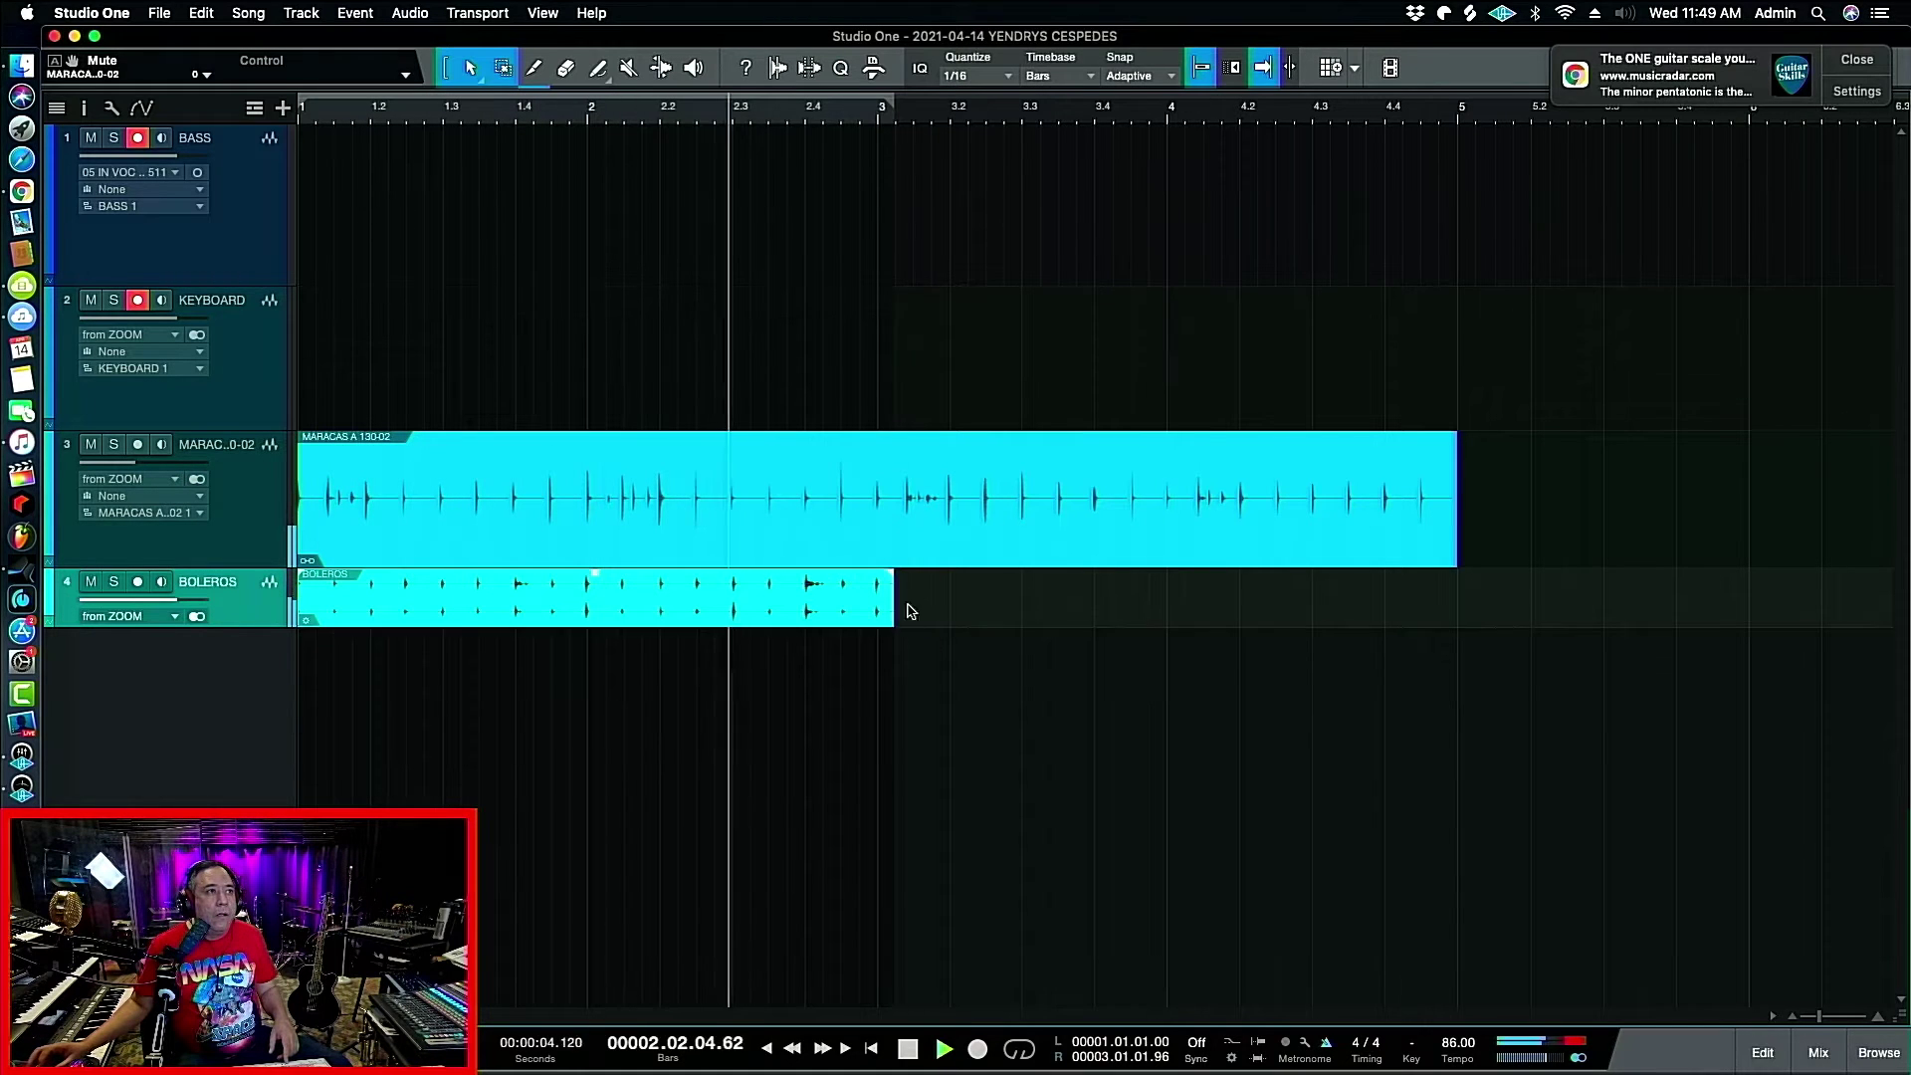
pyautogui.press('space')
pyautogui.moveTo(894, 602); pyautogui.dragTo(877, 603)
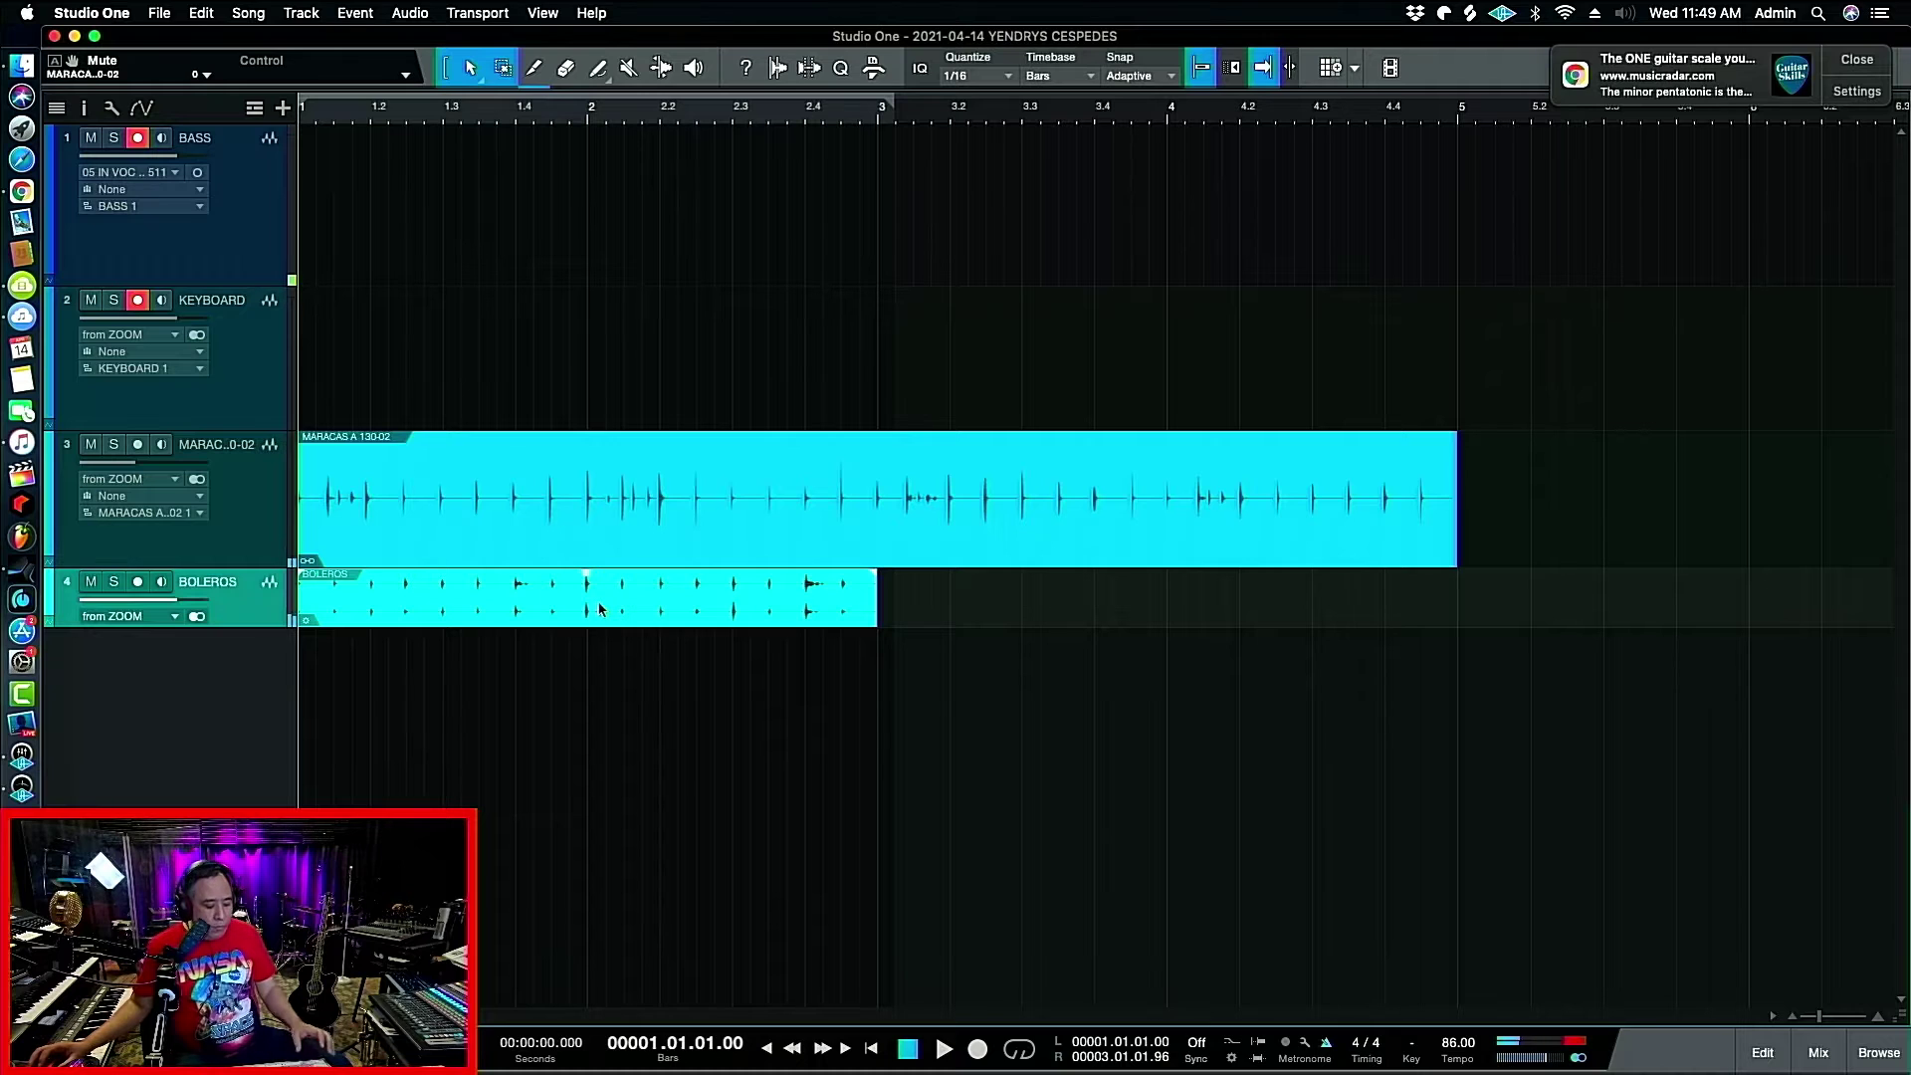
# Quantize the trimmed BOLEROS clip to the 1/16 grid and play it with the maracas.
pyautogui.click(601, 610)
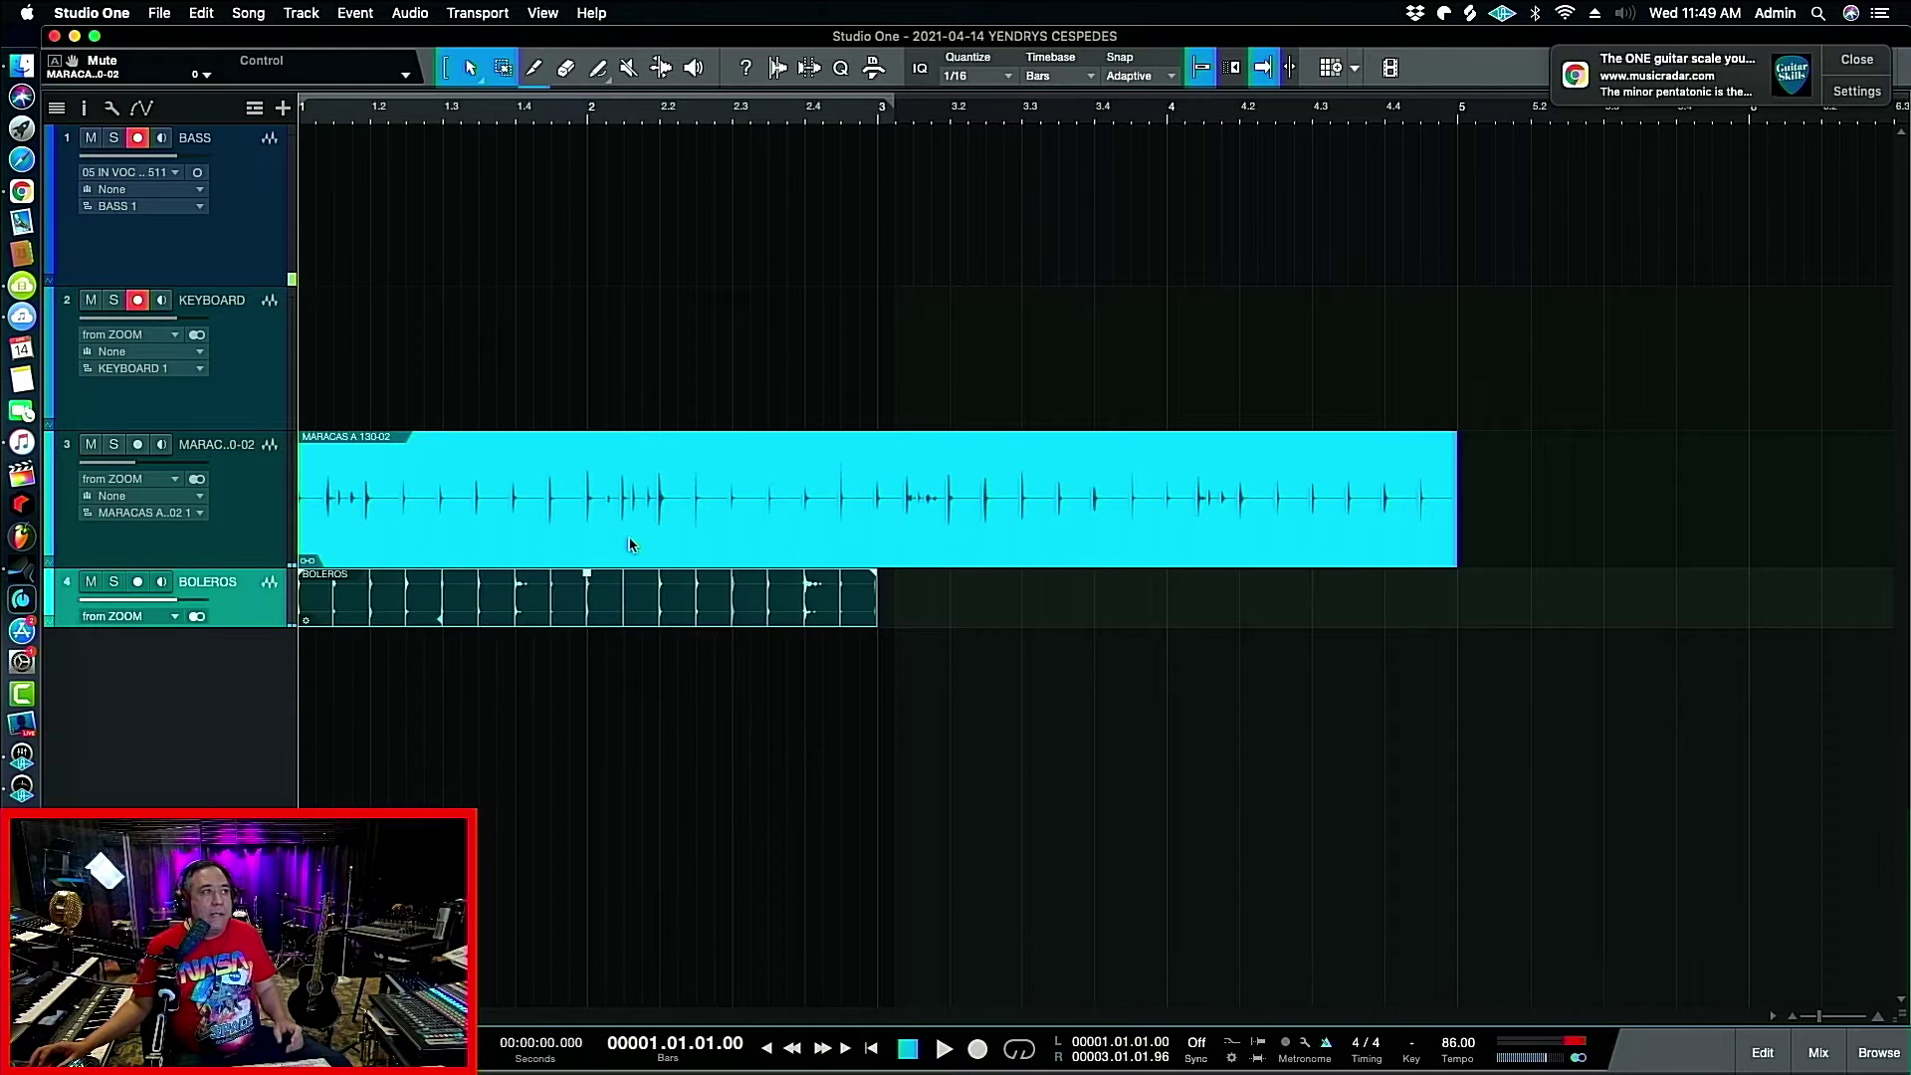
pyautogui.press('space')
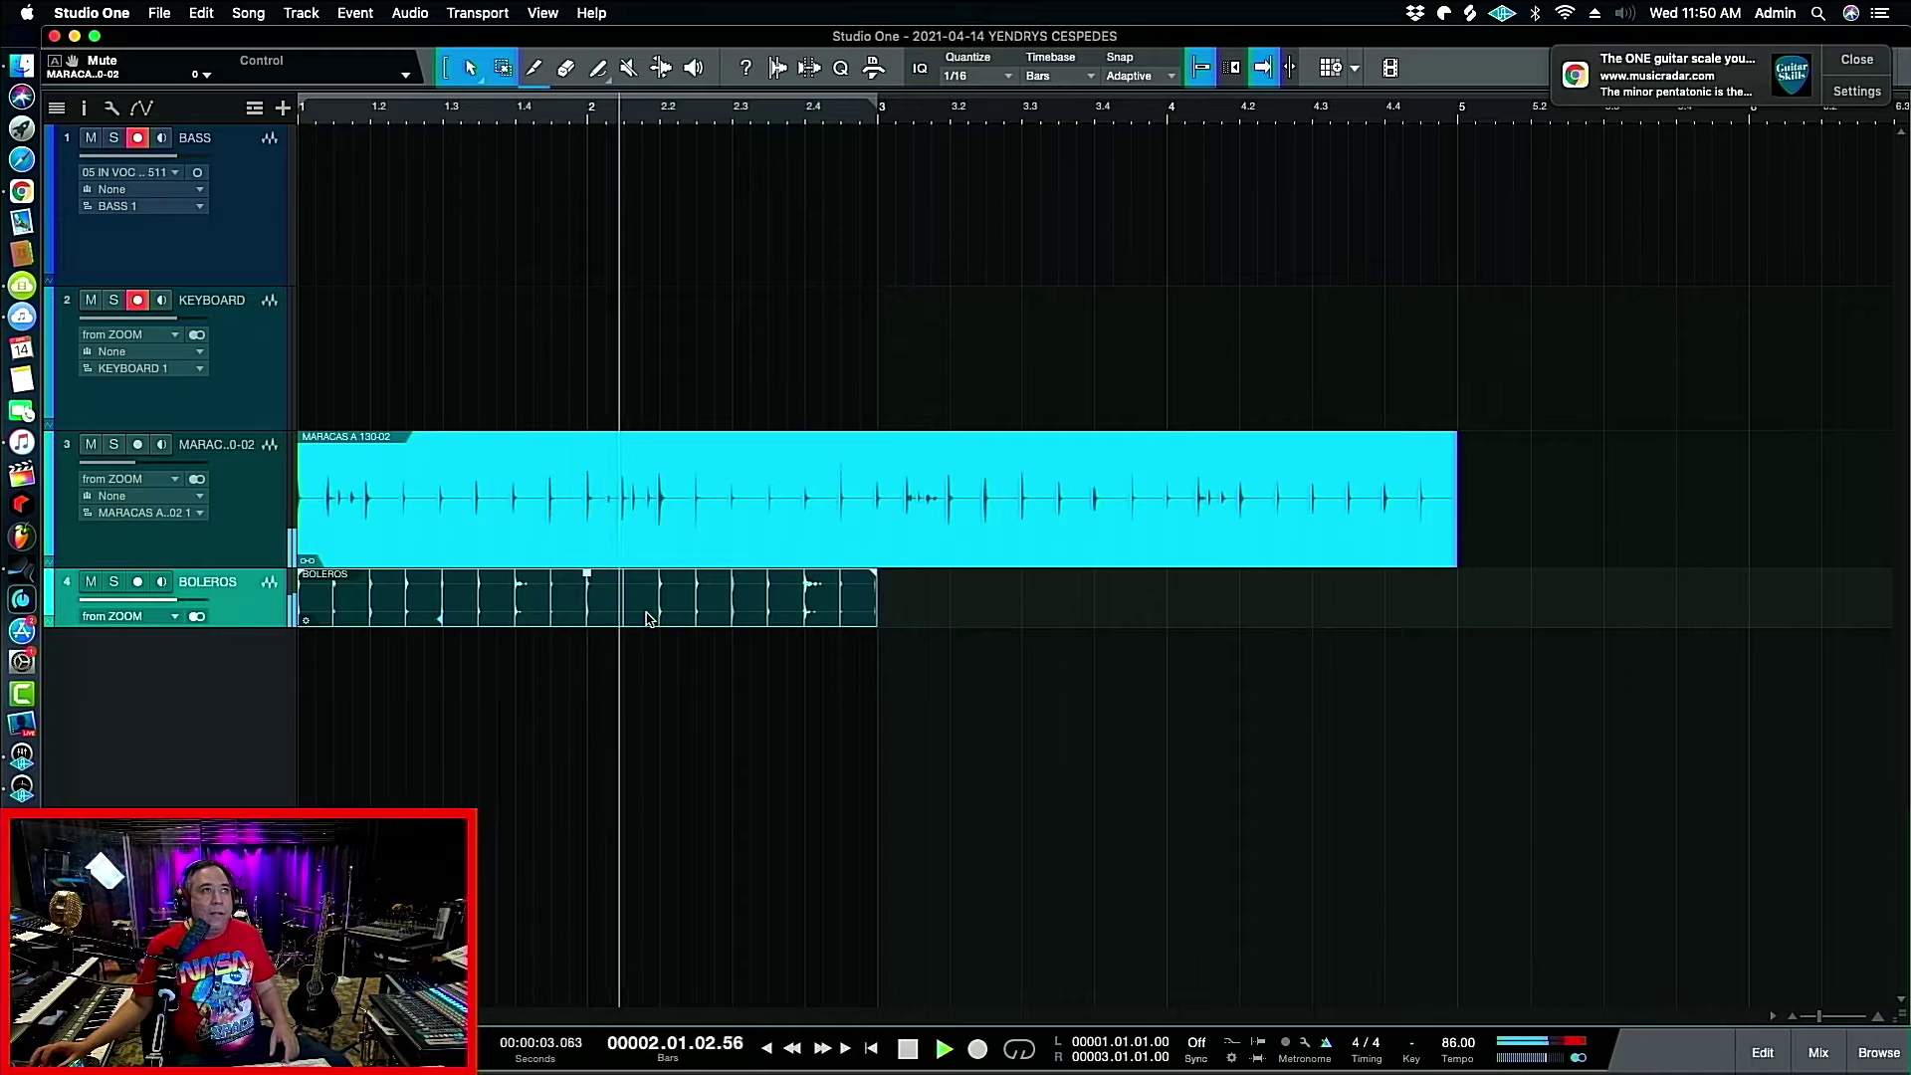
pyautogui.press('space')
# Bounce the quantized BOLEROS clip and duplicate it once to fill bars 3 to 5, checking it by playback.
pyautogui.rightClick(801, 607)
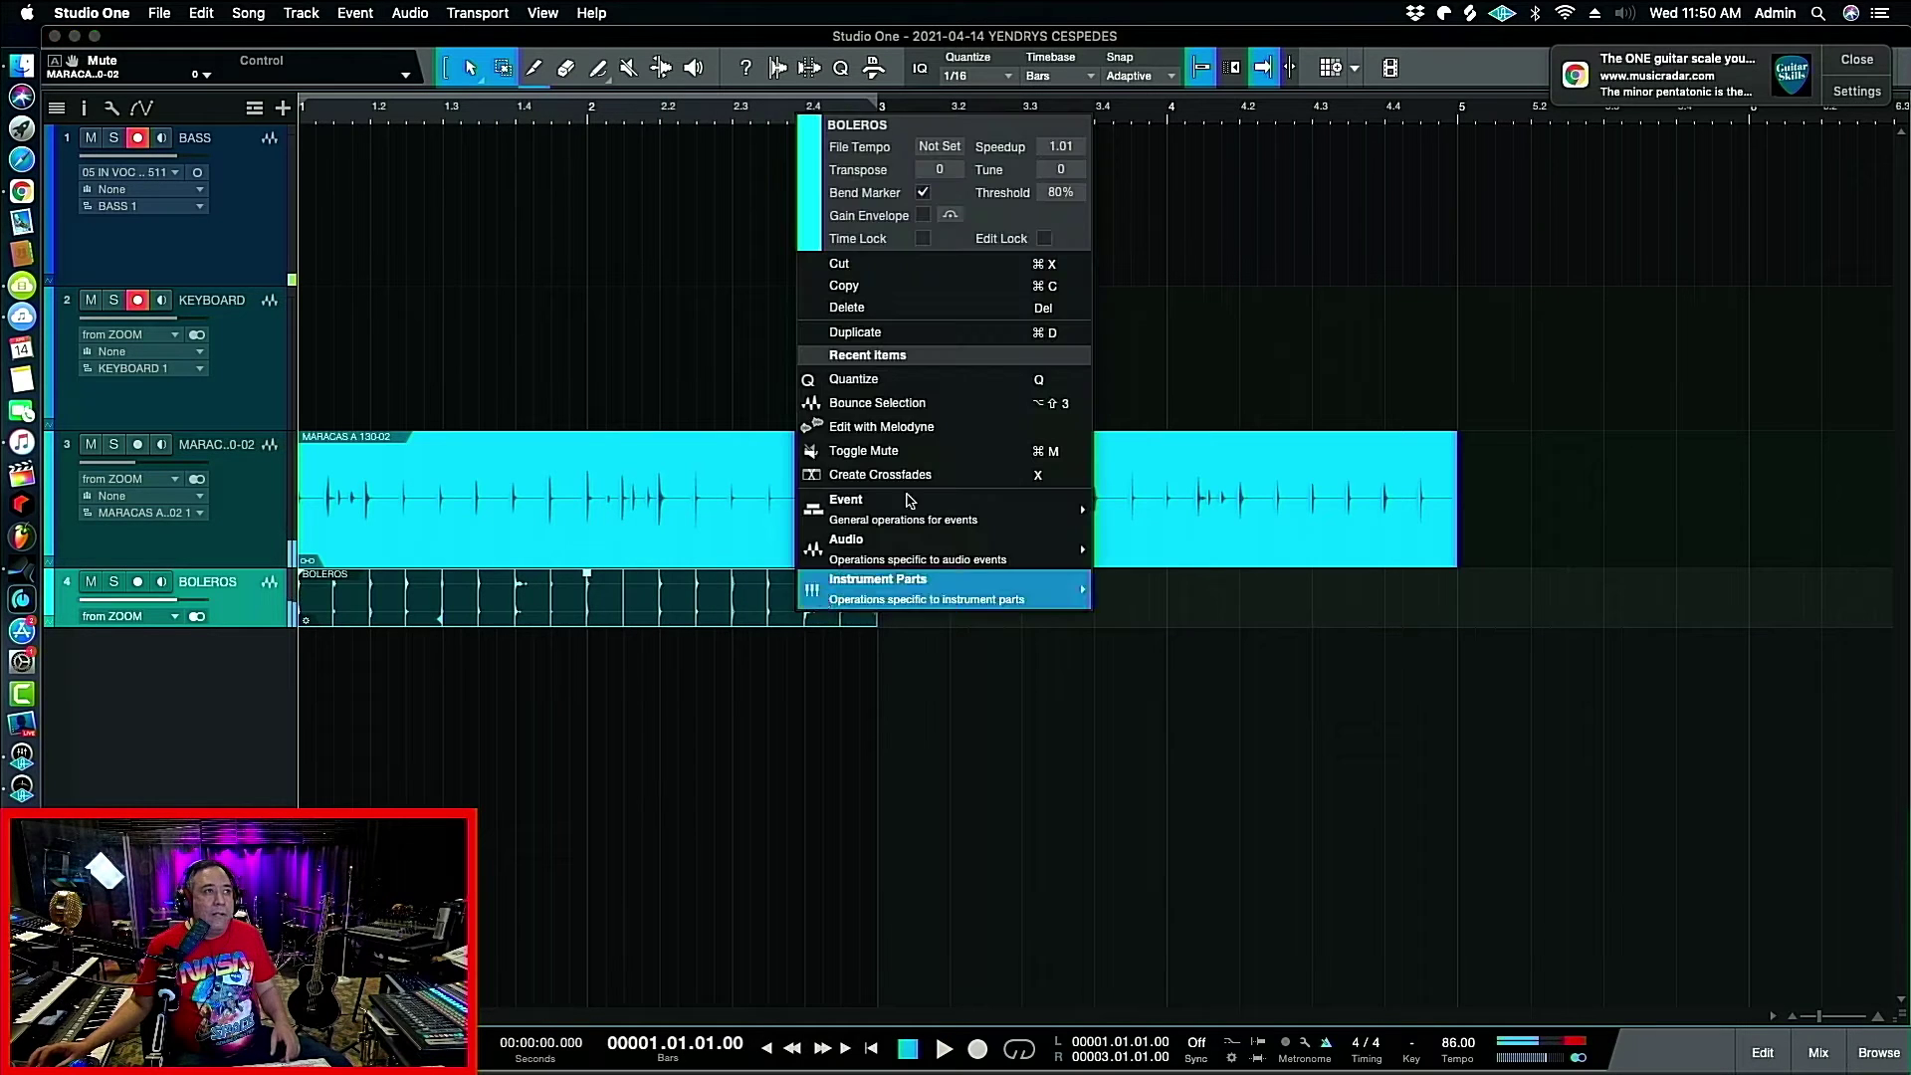
pyautogui.click(869, 403)
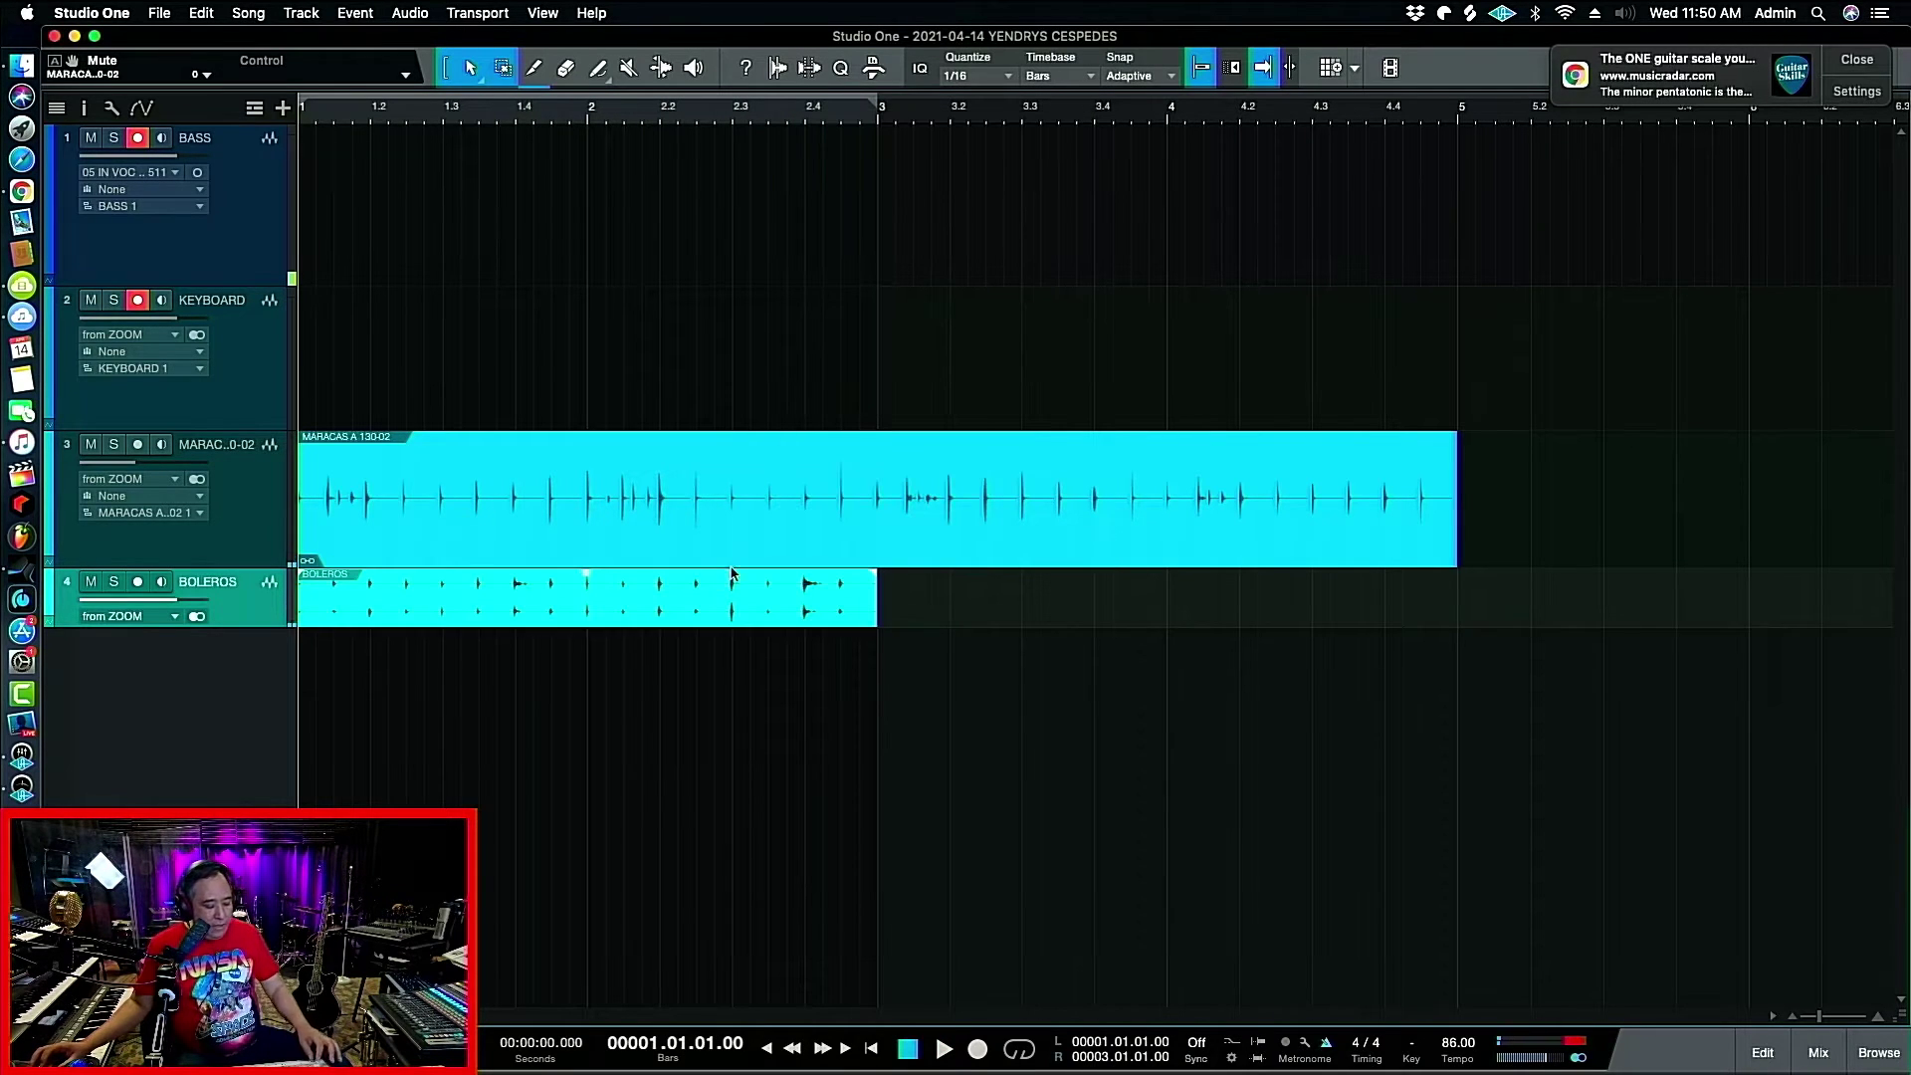
pyautogui.press('d')
pyautogui.press('space')
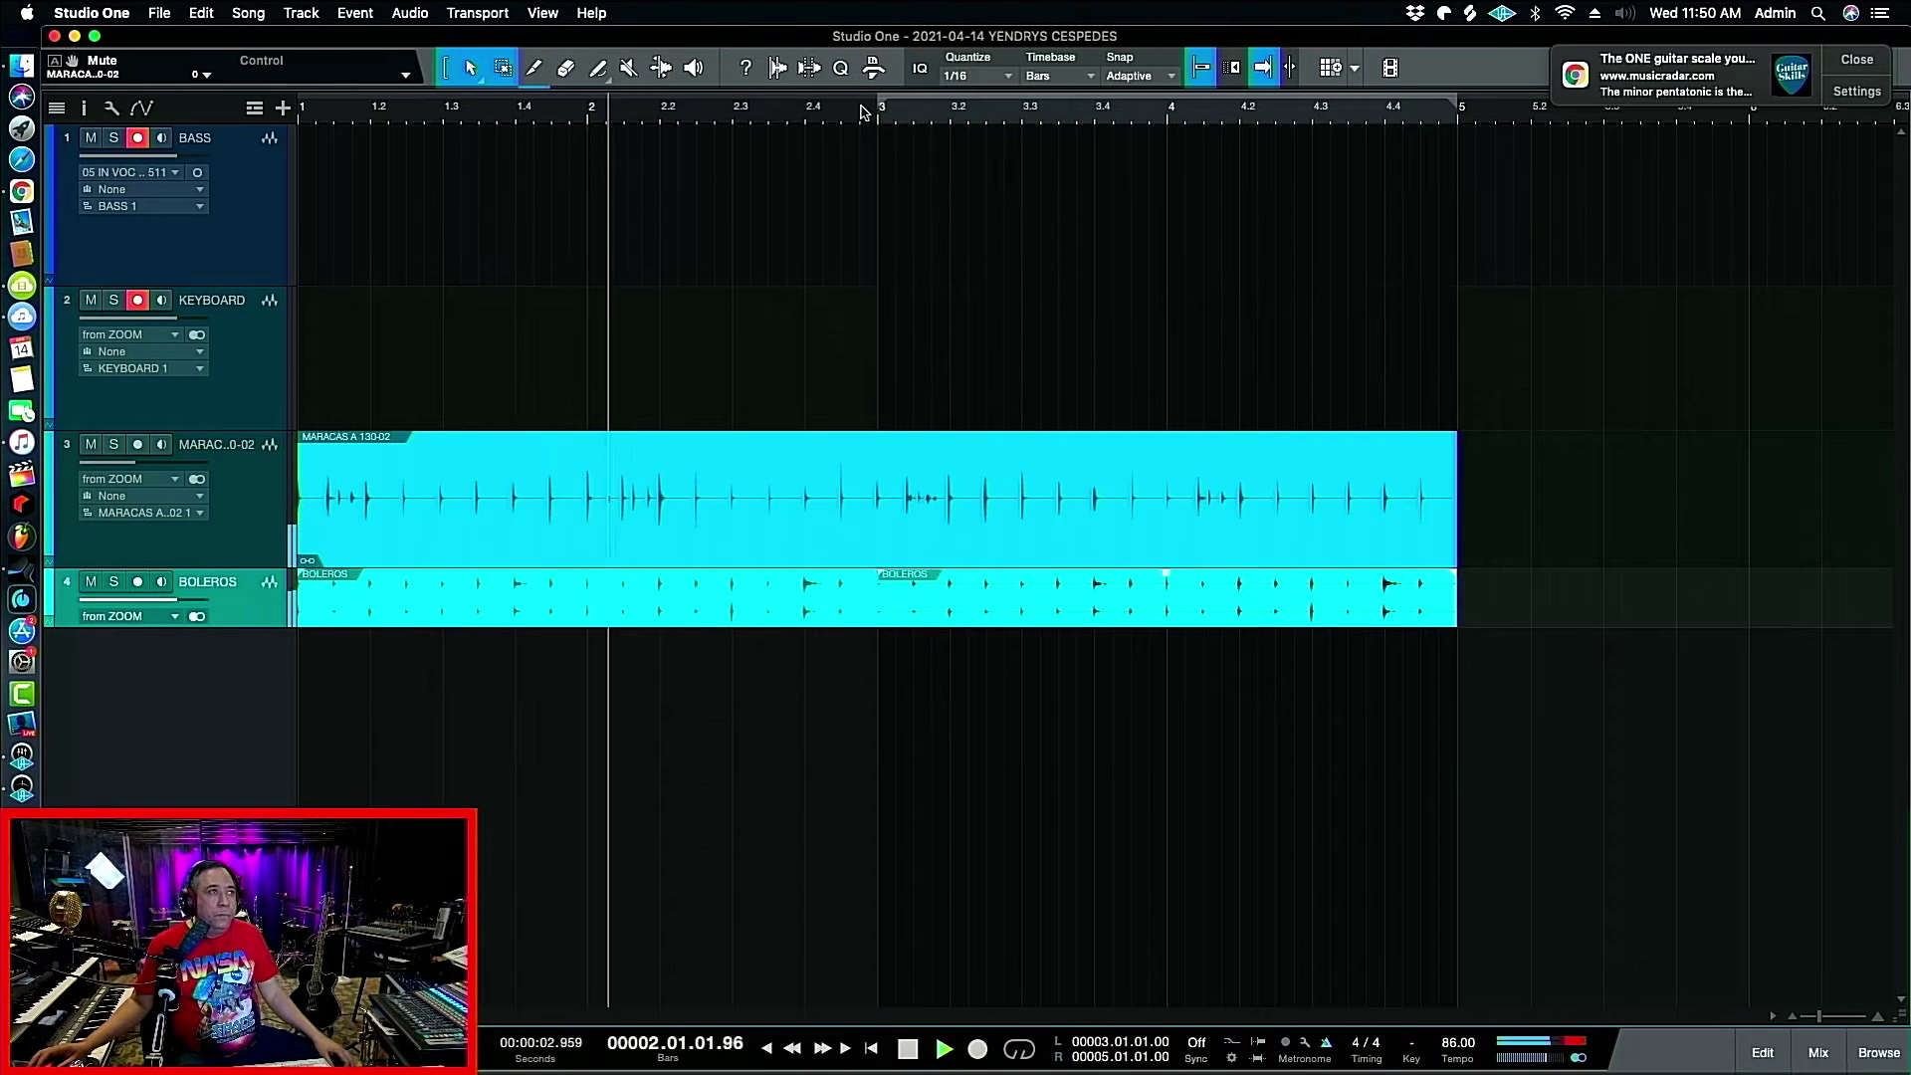
pyautogui.scroll(-1, 864, 111)
pyautogui.scroll(-3, 864, 112)
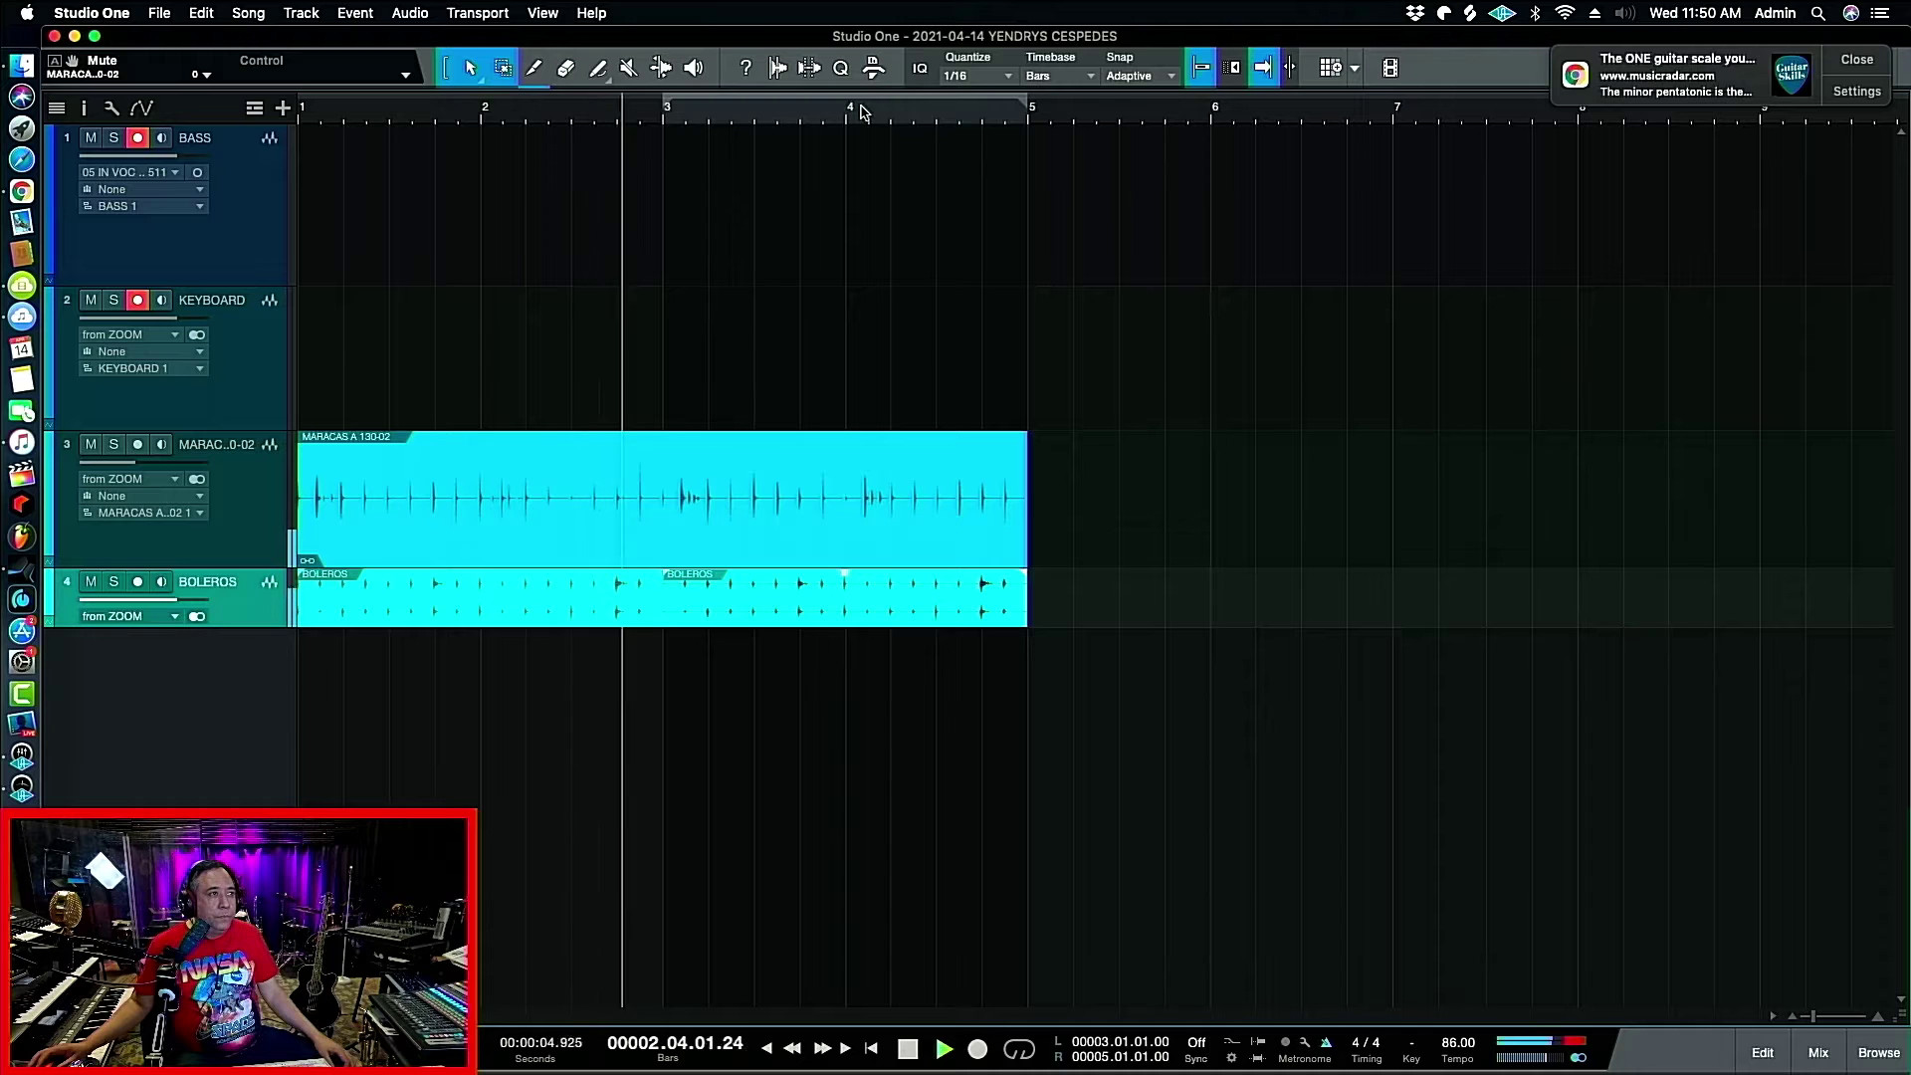
pyautogui.scroll(-4, 864, 111)
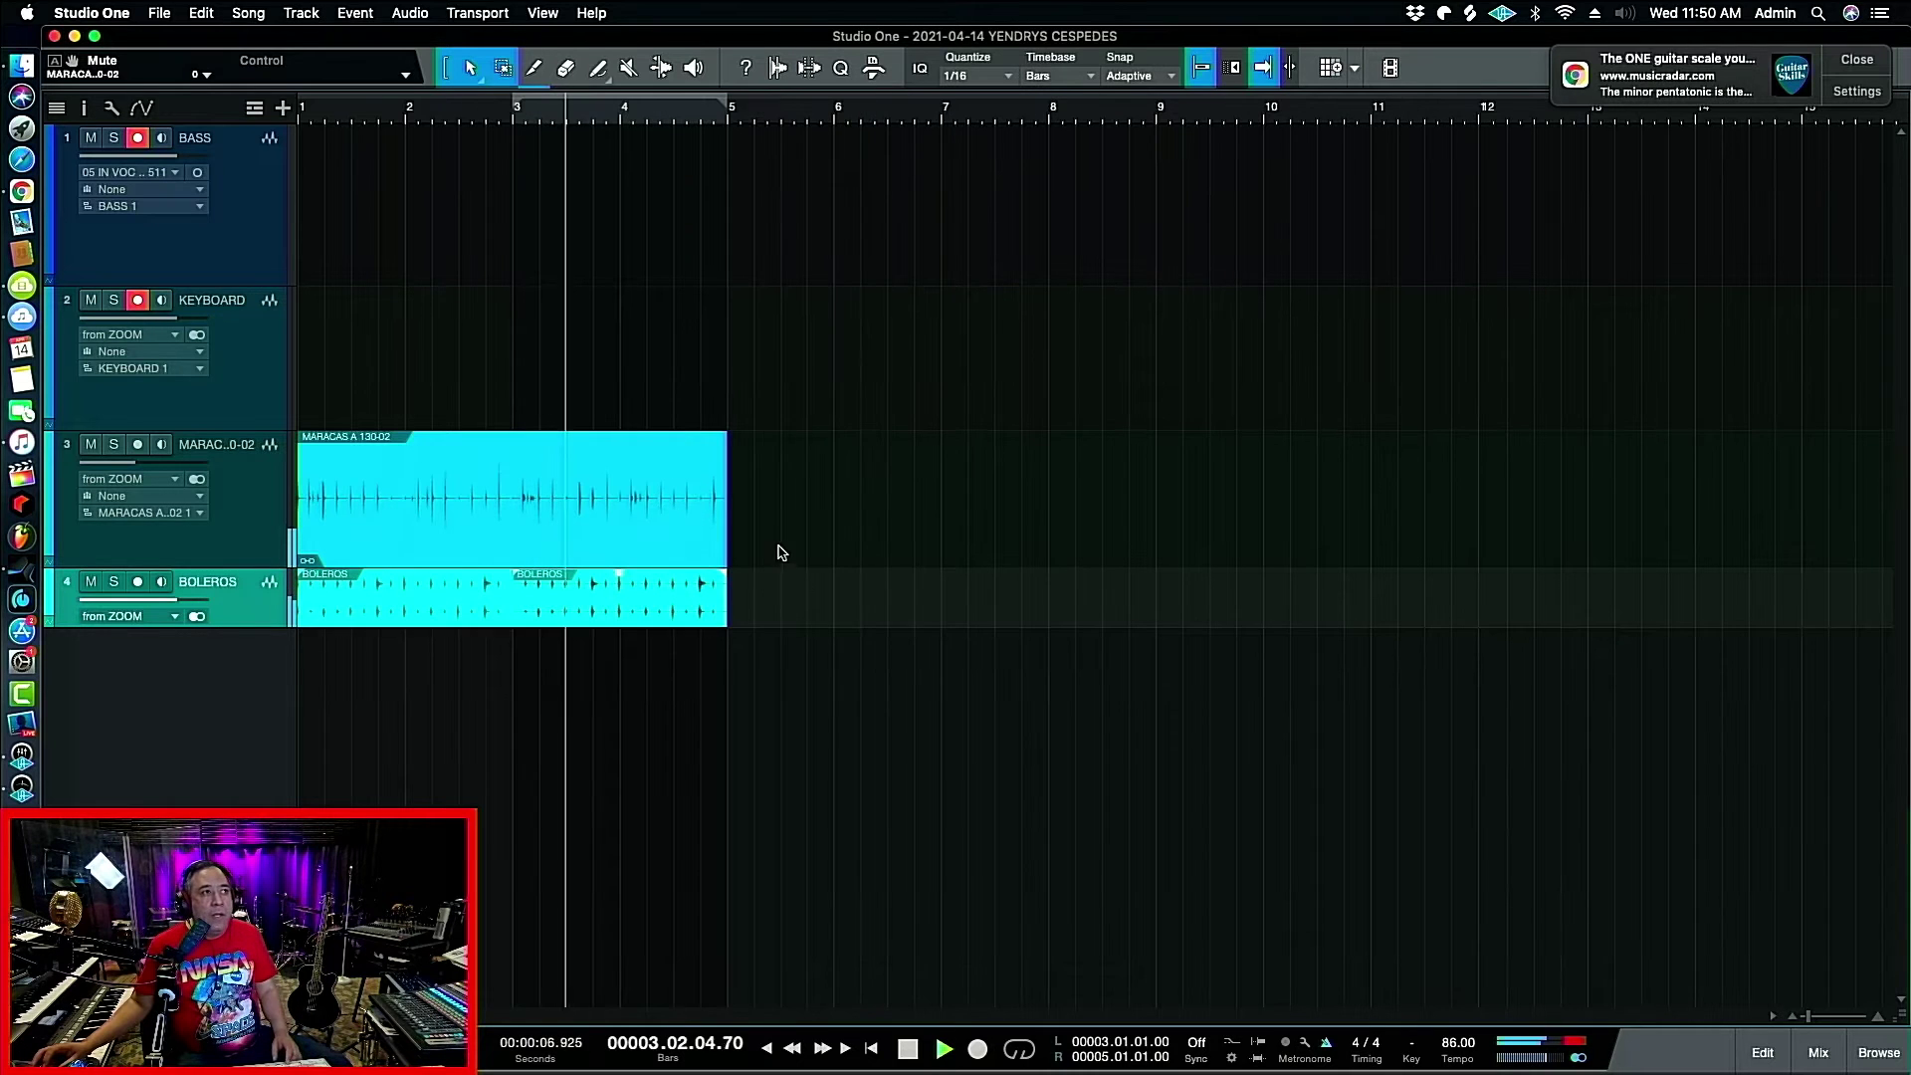
pyautogui.press('space')
# Duplicate the four-bar maracas and BOLEROS clips together repeatedly until they reach bar 141, and play the beginning.
pyautogui.click(451, 617)
pyautogui.press('p')
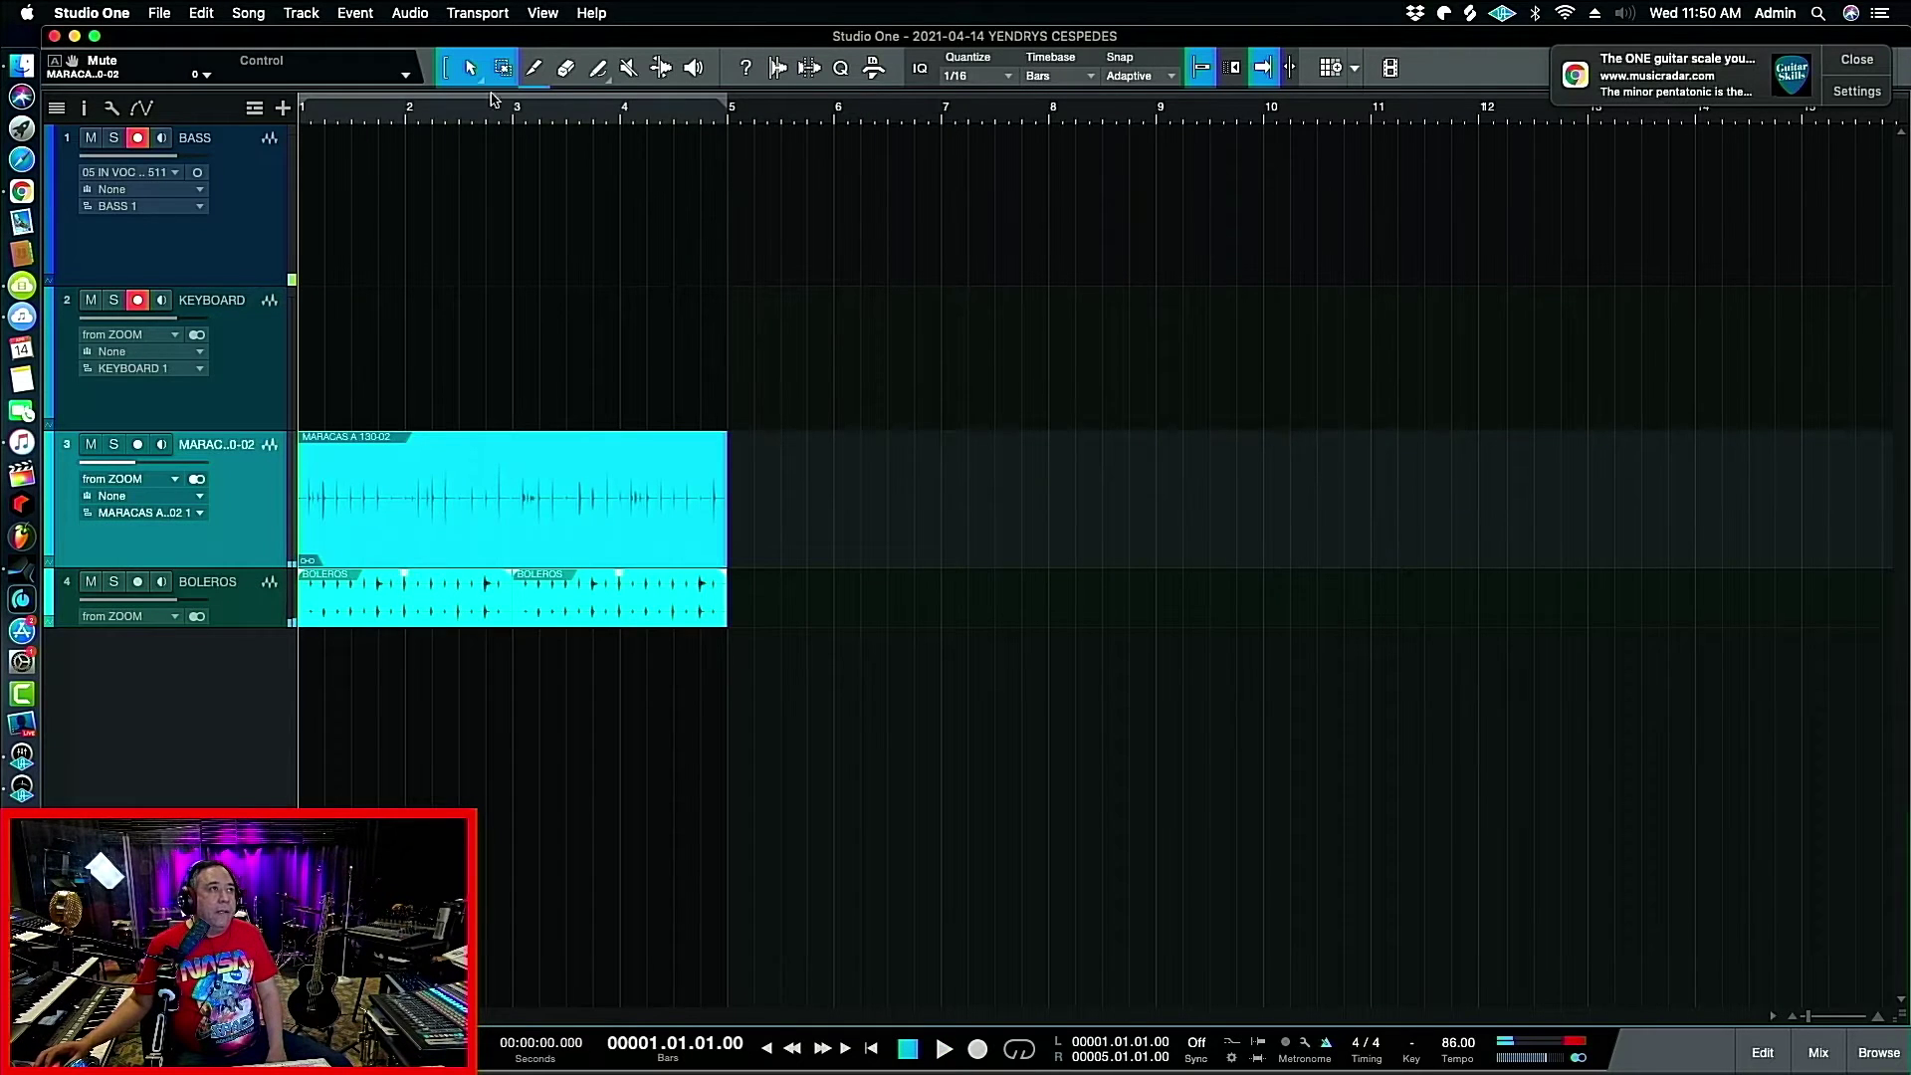
pyautogui.scroll(-6, 491, 104)
pyautogui.press('d')
pyautogui.press('d')
pyautogui.press('d')
pyautogui.press('d')
pyautogui.press('d')
pyautogui.press('d')
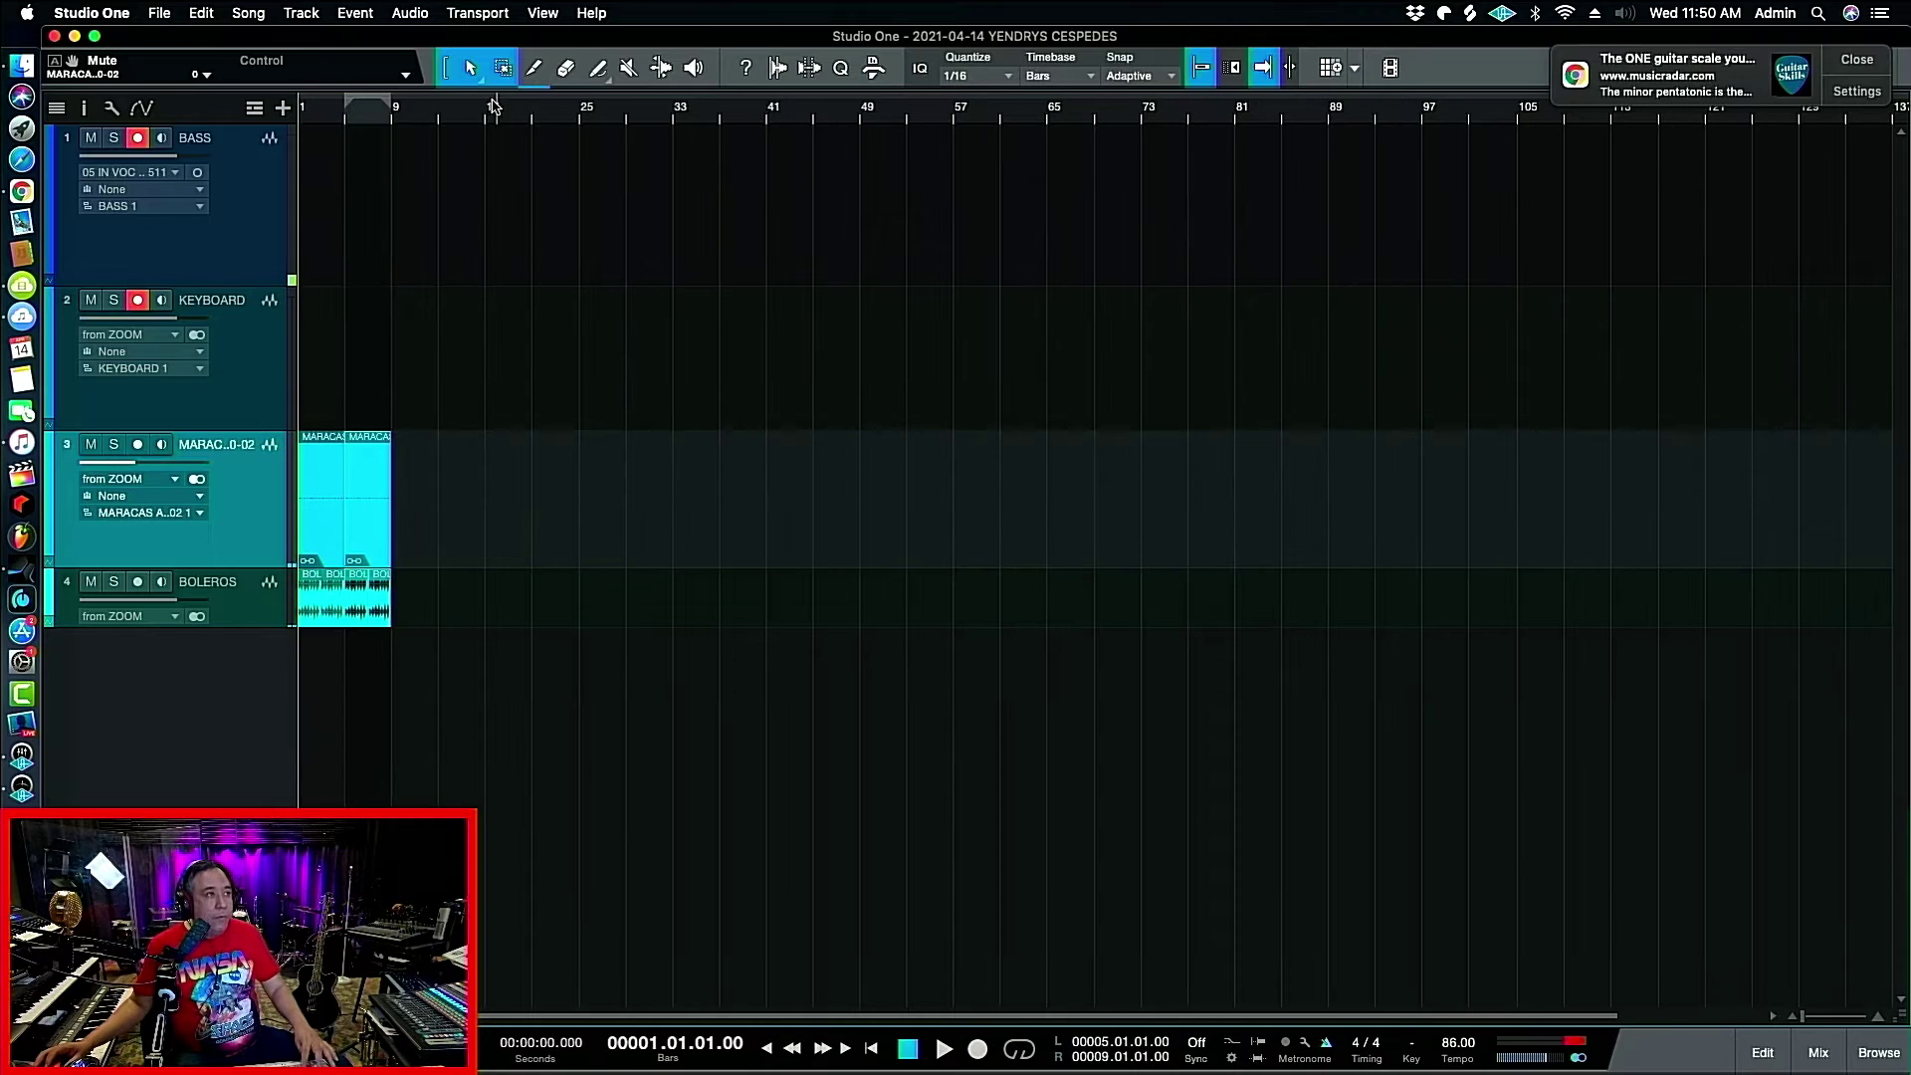
pyautogui.press('d')
pyautogui.press('d')
pyautogui.press('d')
pyautogui.press('d')
pyautogui.press('d')
pyautogui.press('d')
pyautogui.press('d')
pyautogui.press('d')
pyautogui.press('d')
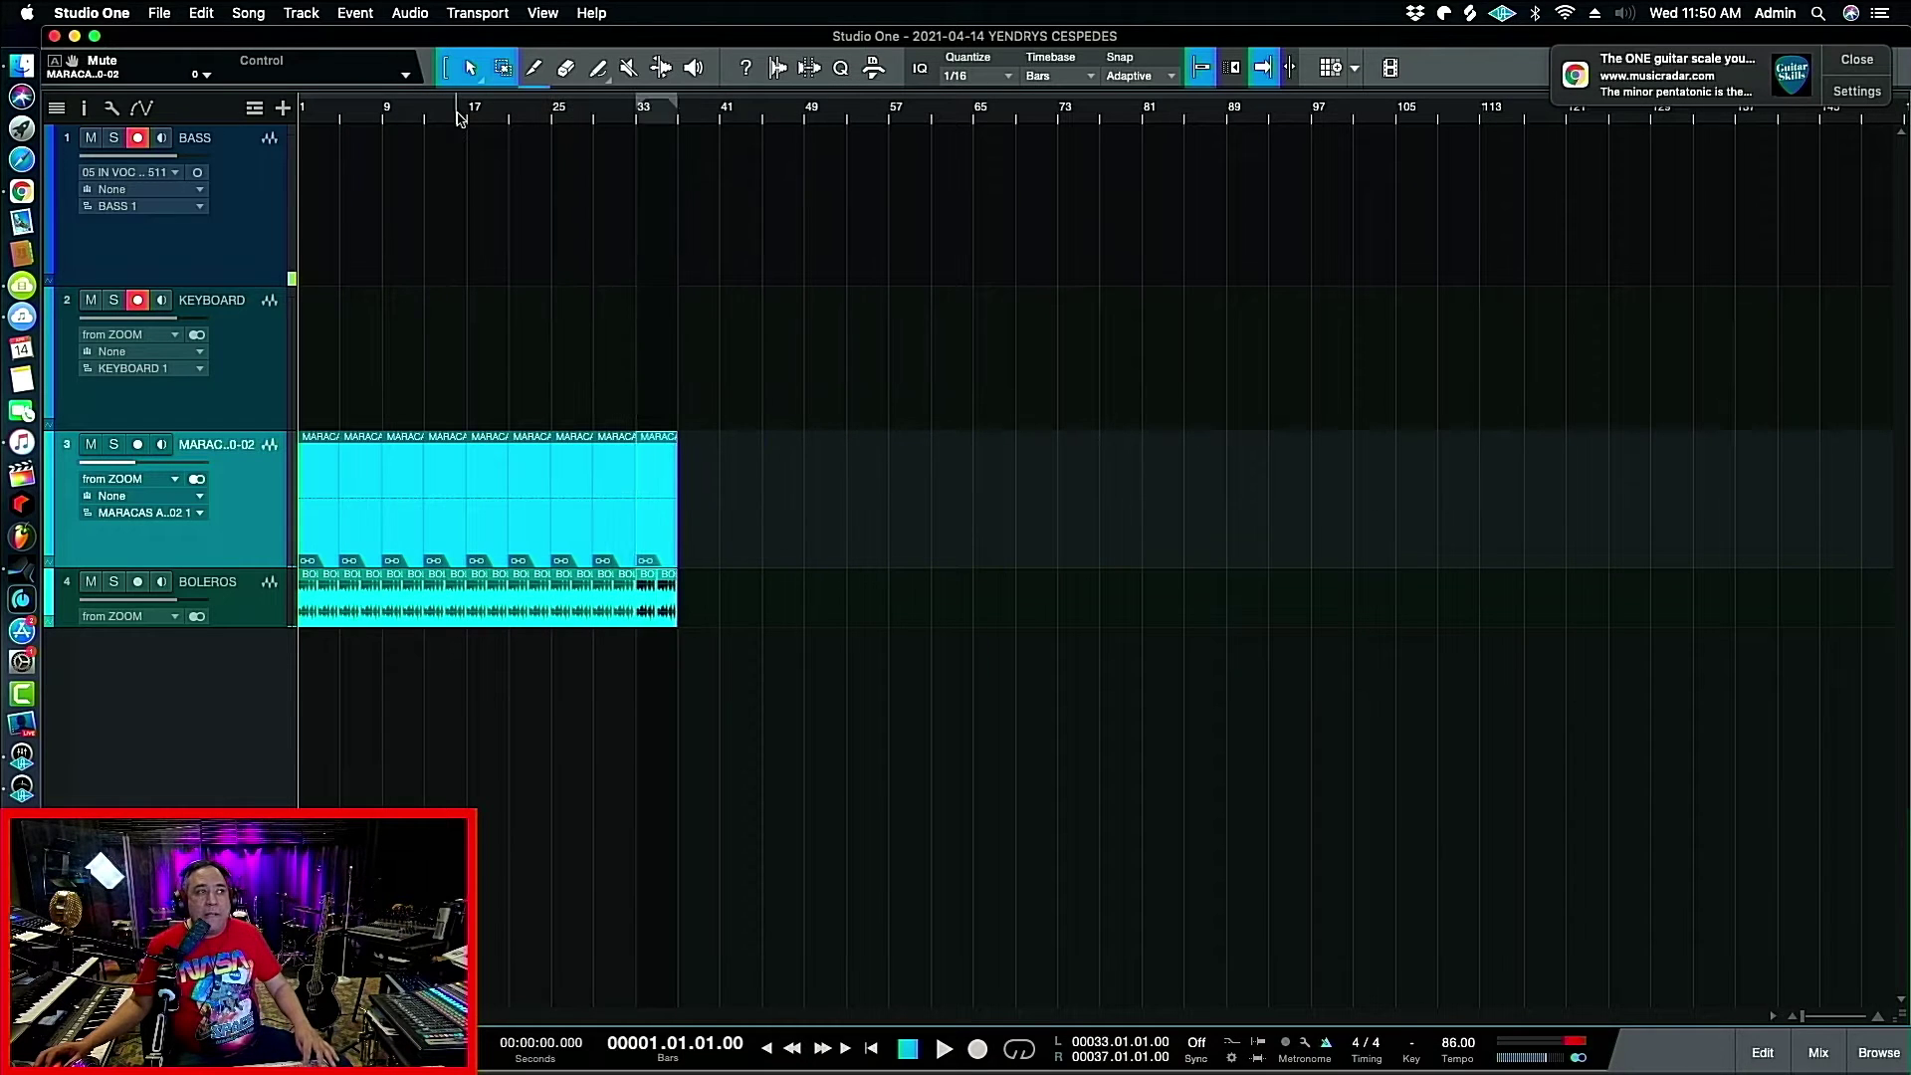
pyautogui.press('d')
pyautogui.press('d')
pyautogui.press('d')
pyautogui.press('d')
pyautogui.press('d')
pyautogui.press('d')
pyautogui.press('d')
pyautogui.press('d')
pyautogui.press('d')
pyautogui.press('d')
pyautogui.press('d')
pyautogui.press('d')
pyautogui.press('d')
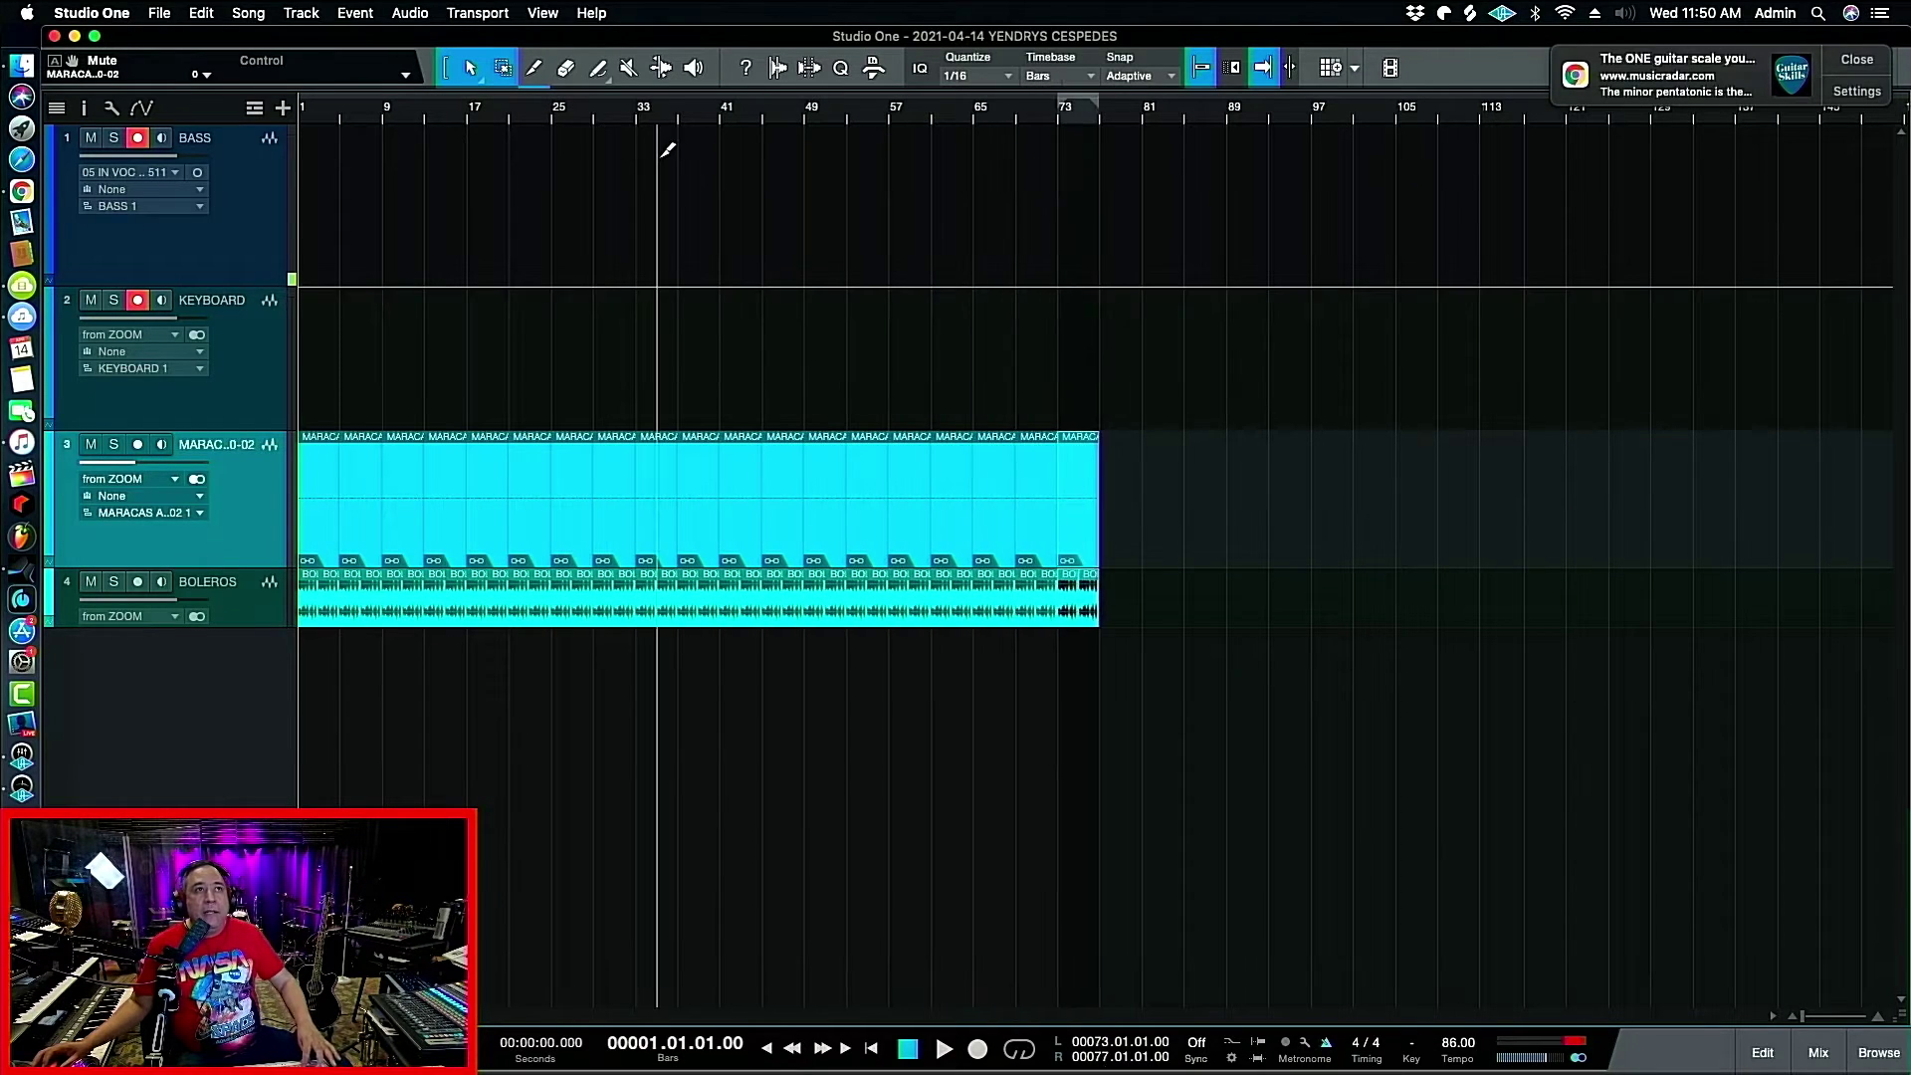
pyautogui.press('d')
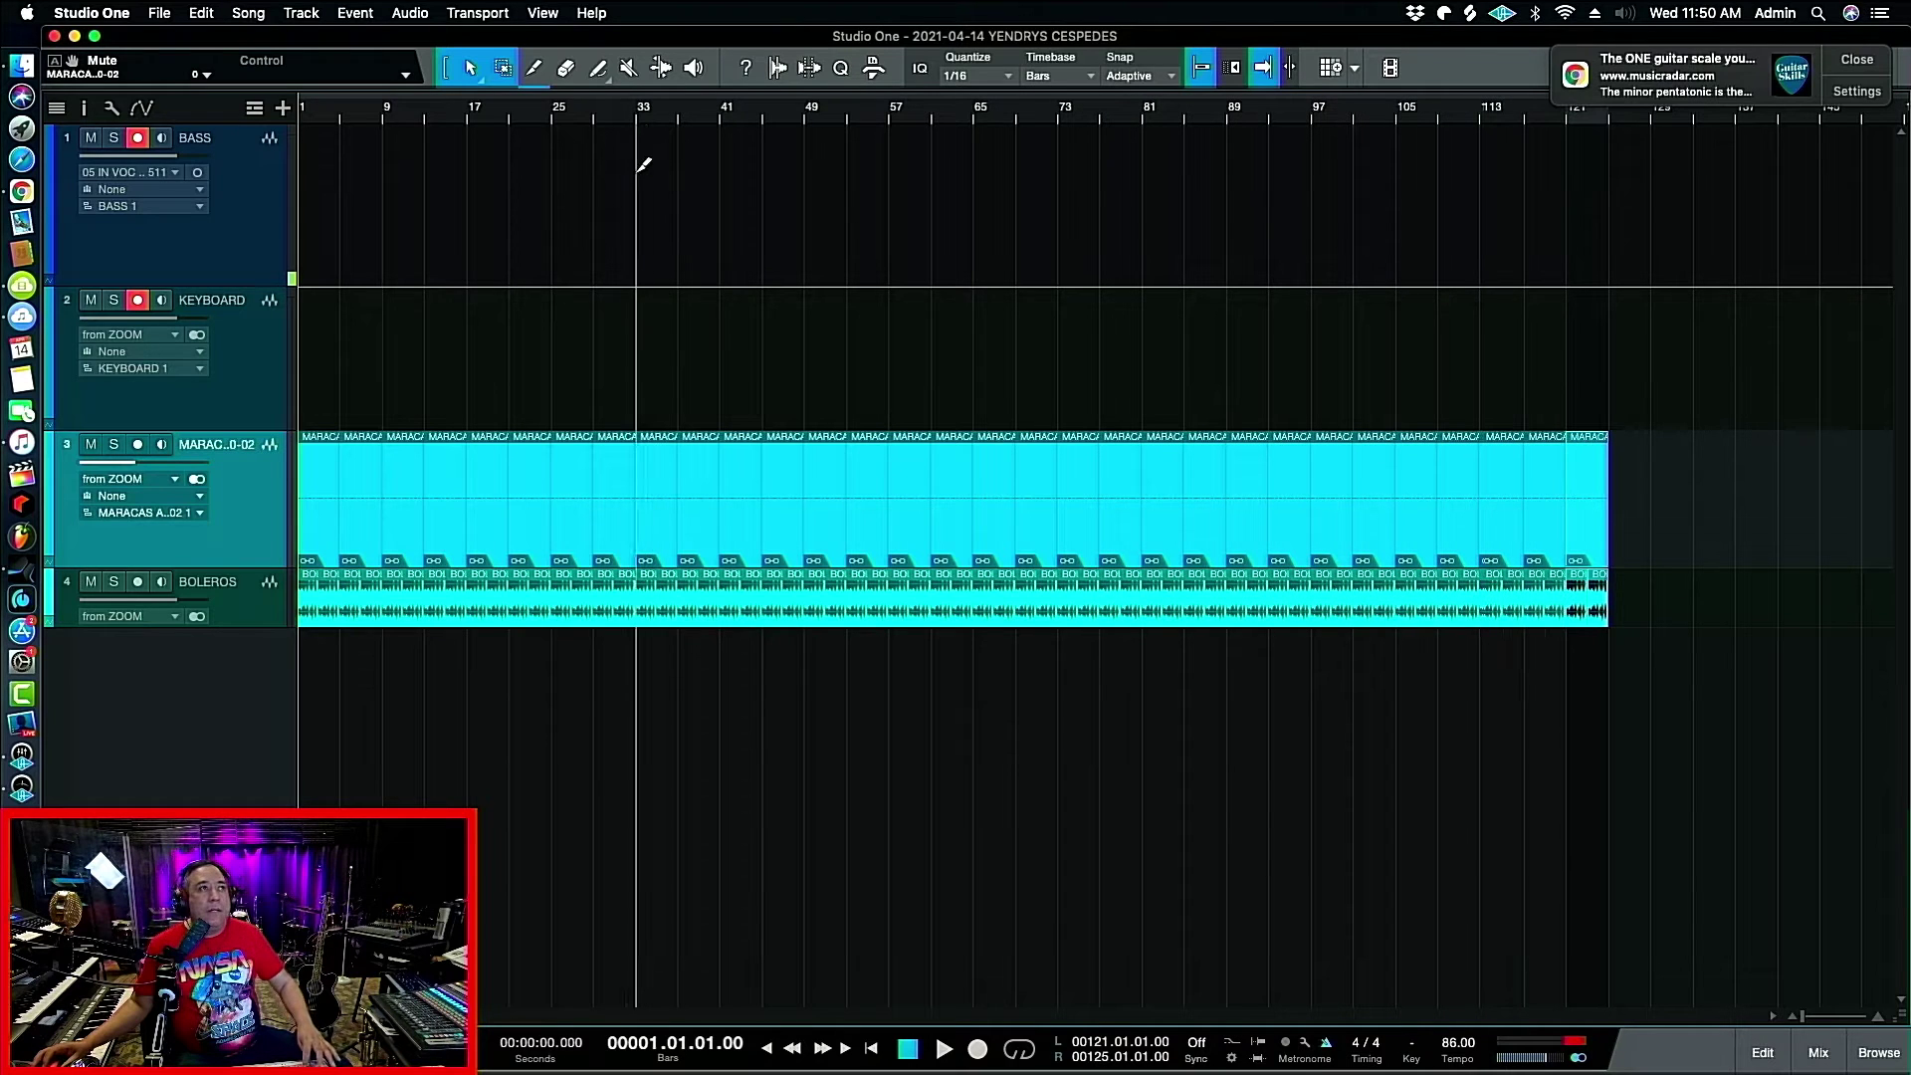
pyautogui.press('d')
pyautogui.press('d')
pyautogui.press('d')
pyautogui.press('d')
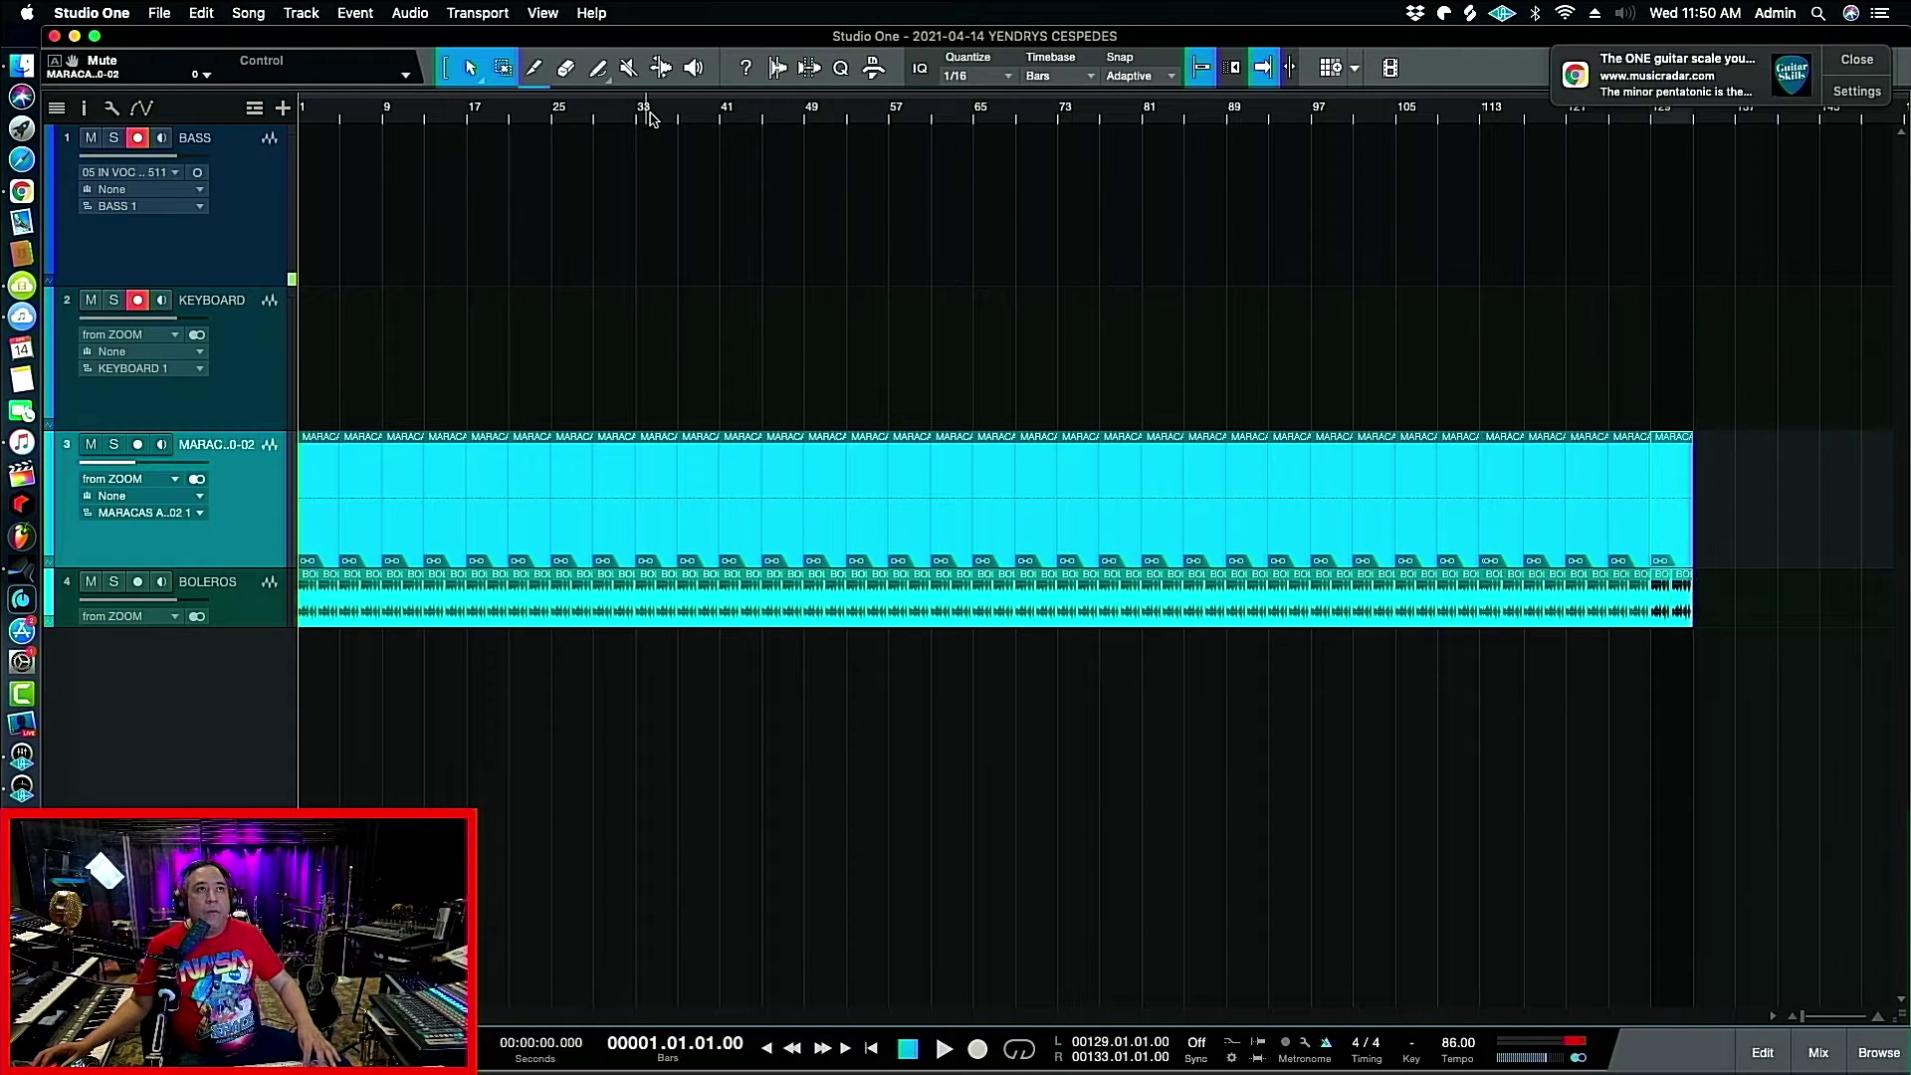
pyautogui.press('space')
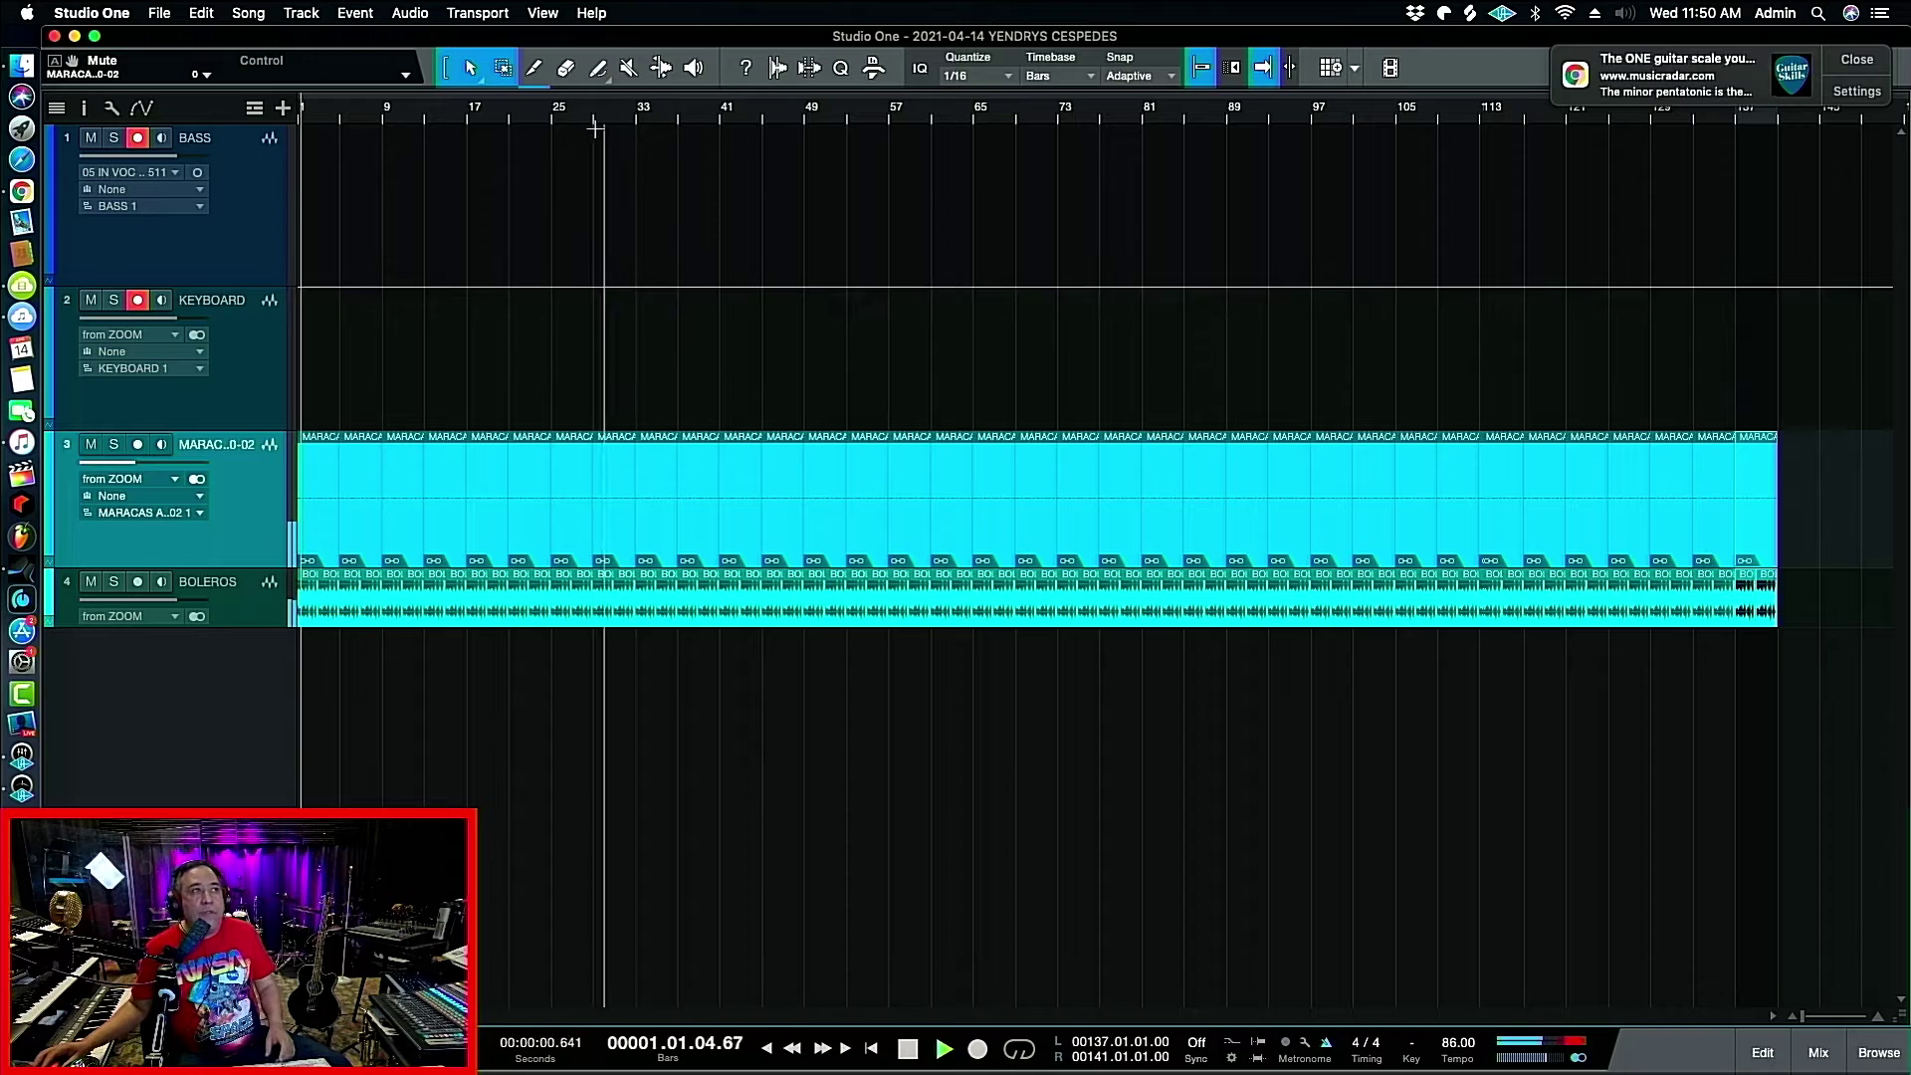
pyautogui.press('e')
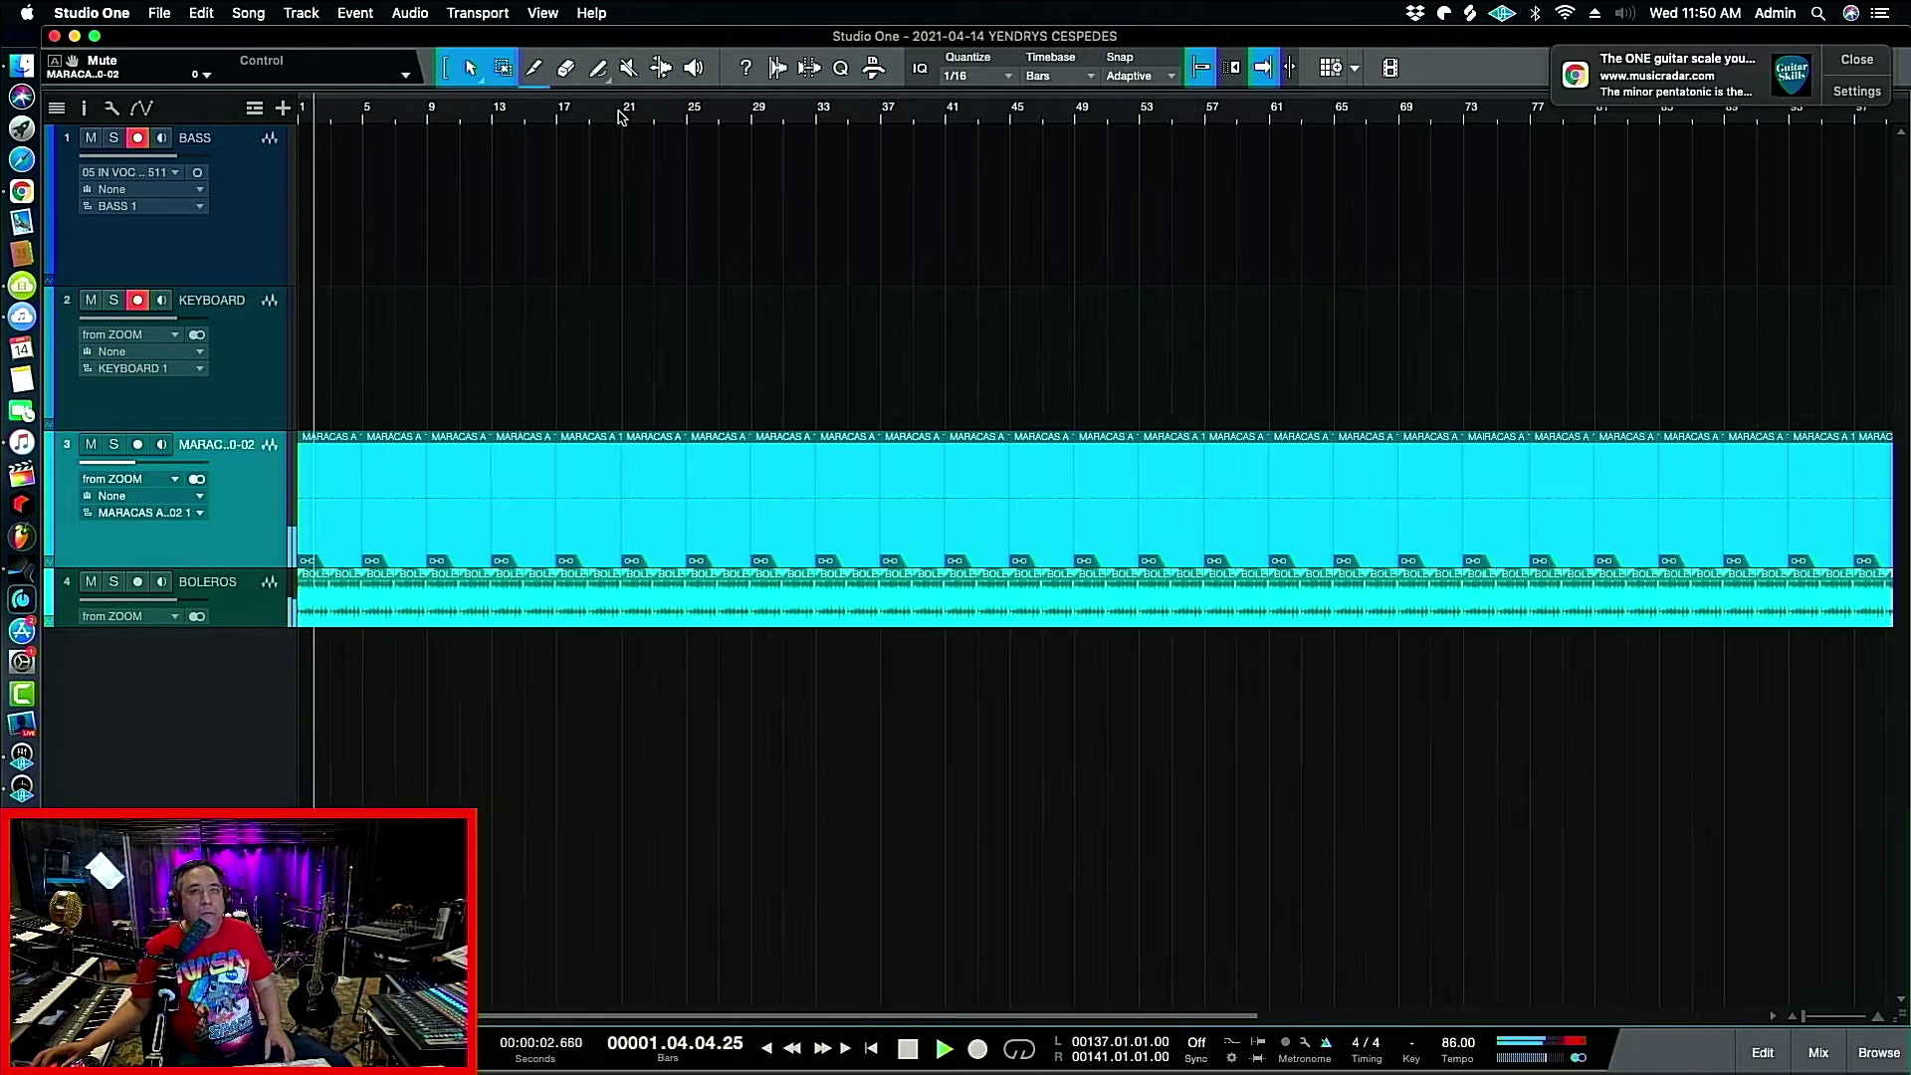
pyautogui.press('space')
# During playback, pan the maracas channel to L97 in the mixer and raise its volume to -2.9 dB.
pyautogui.press('F3')
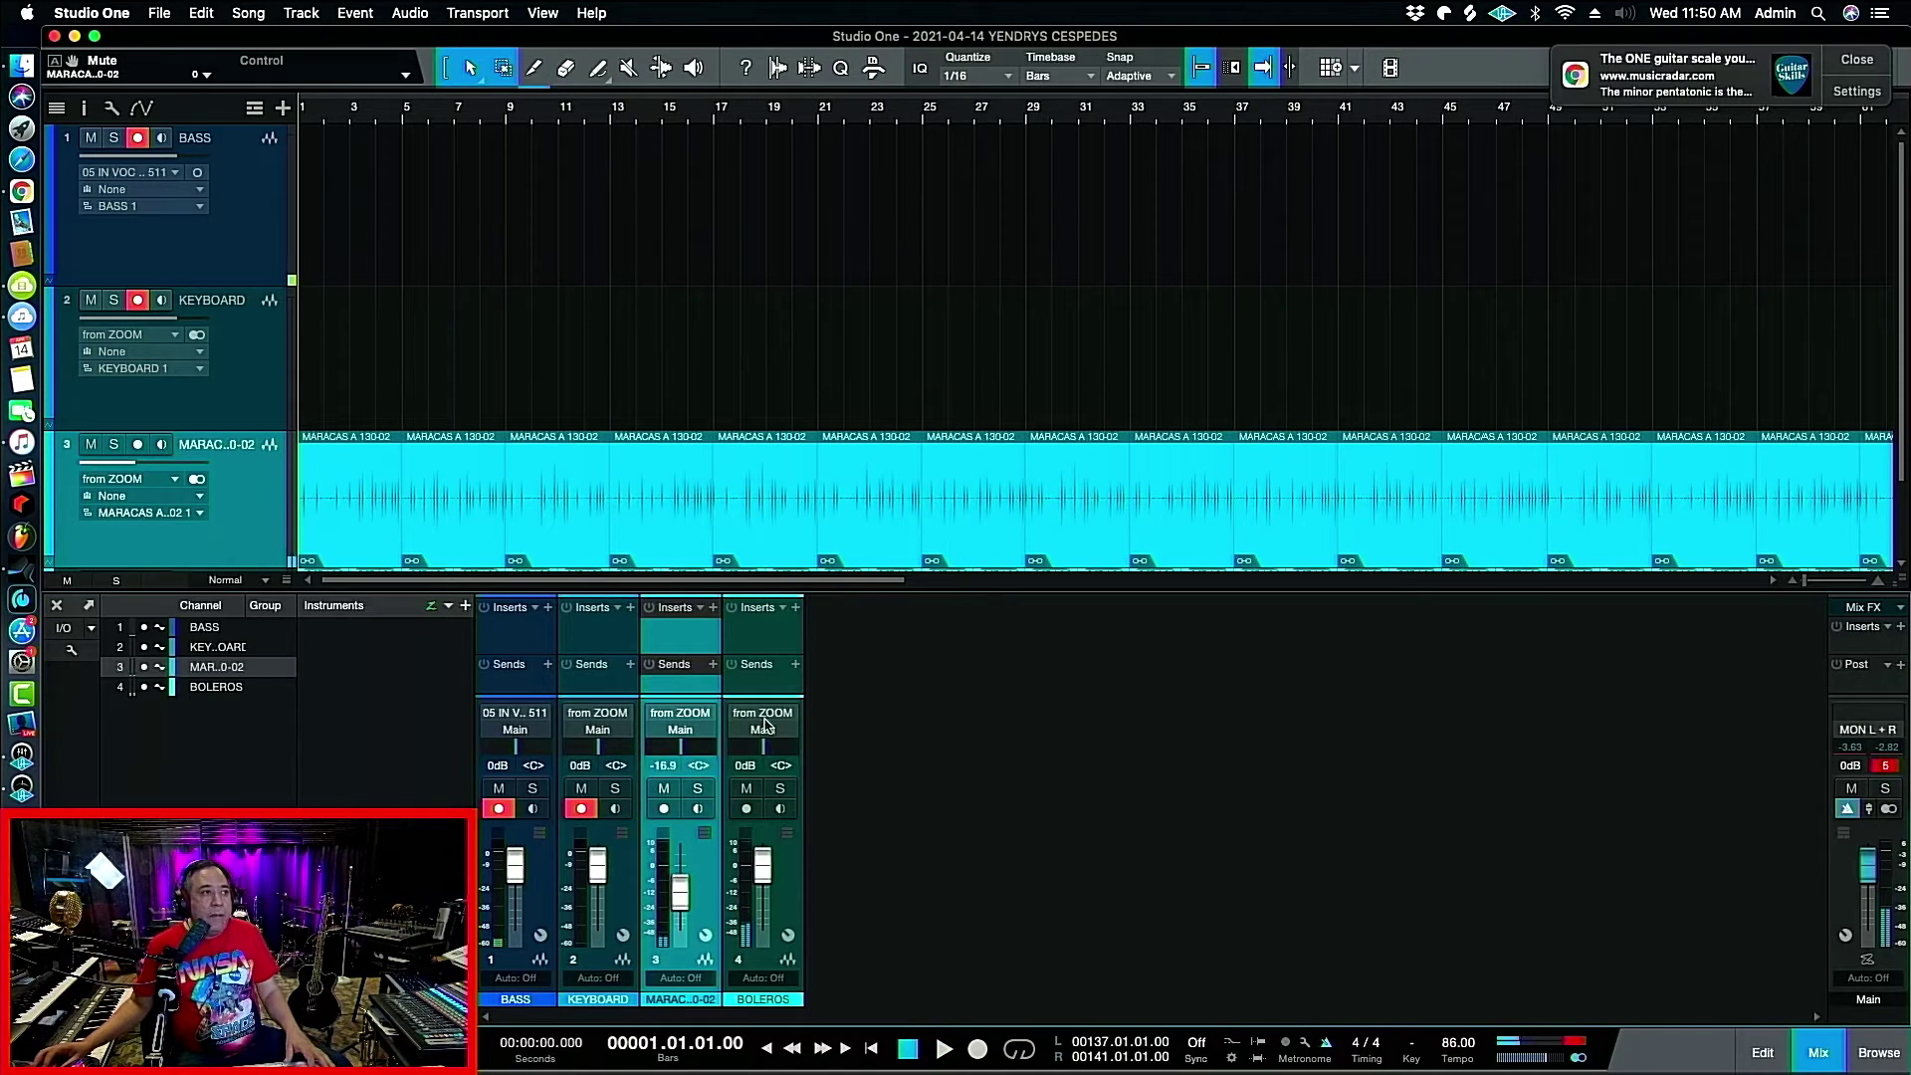
pyautogui.press('space')
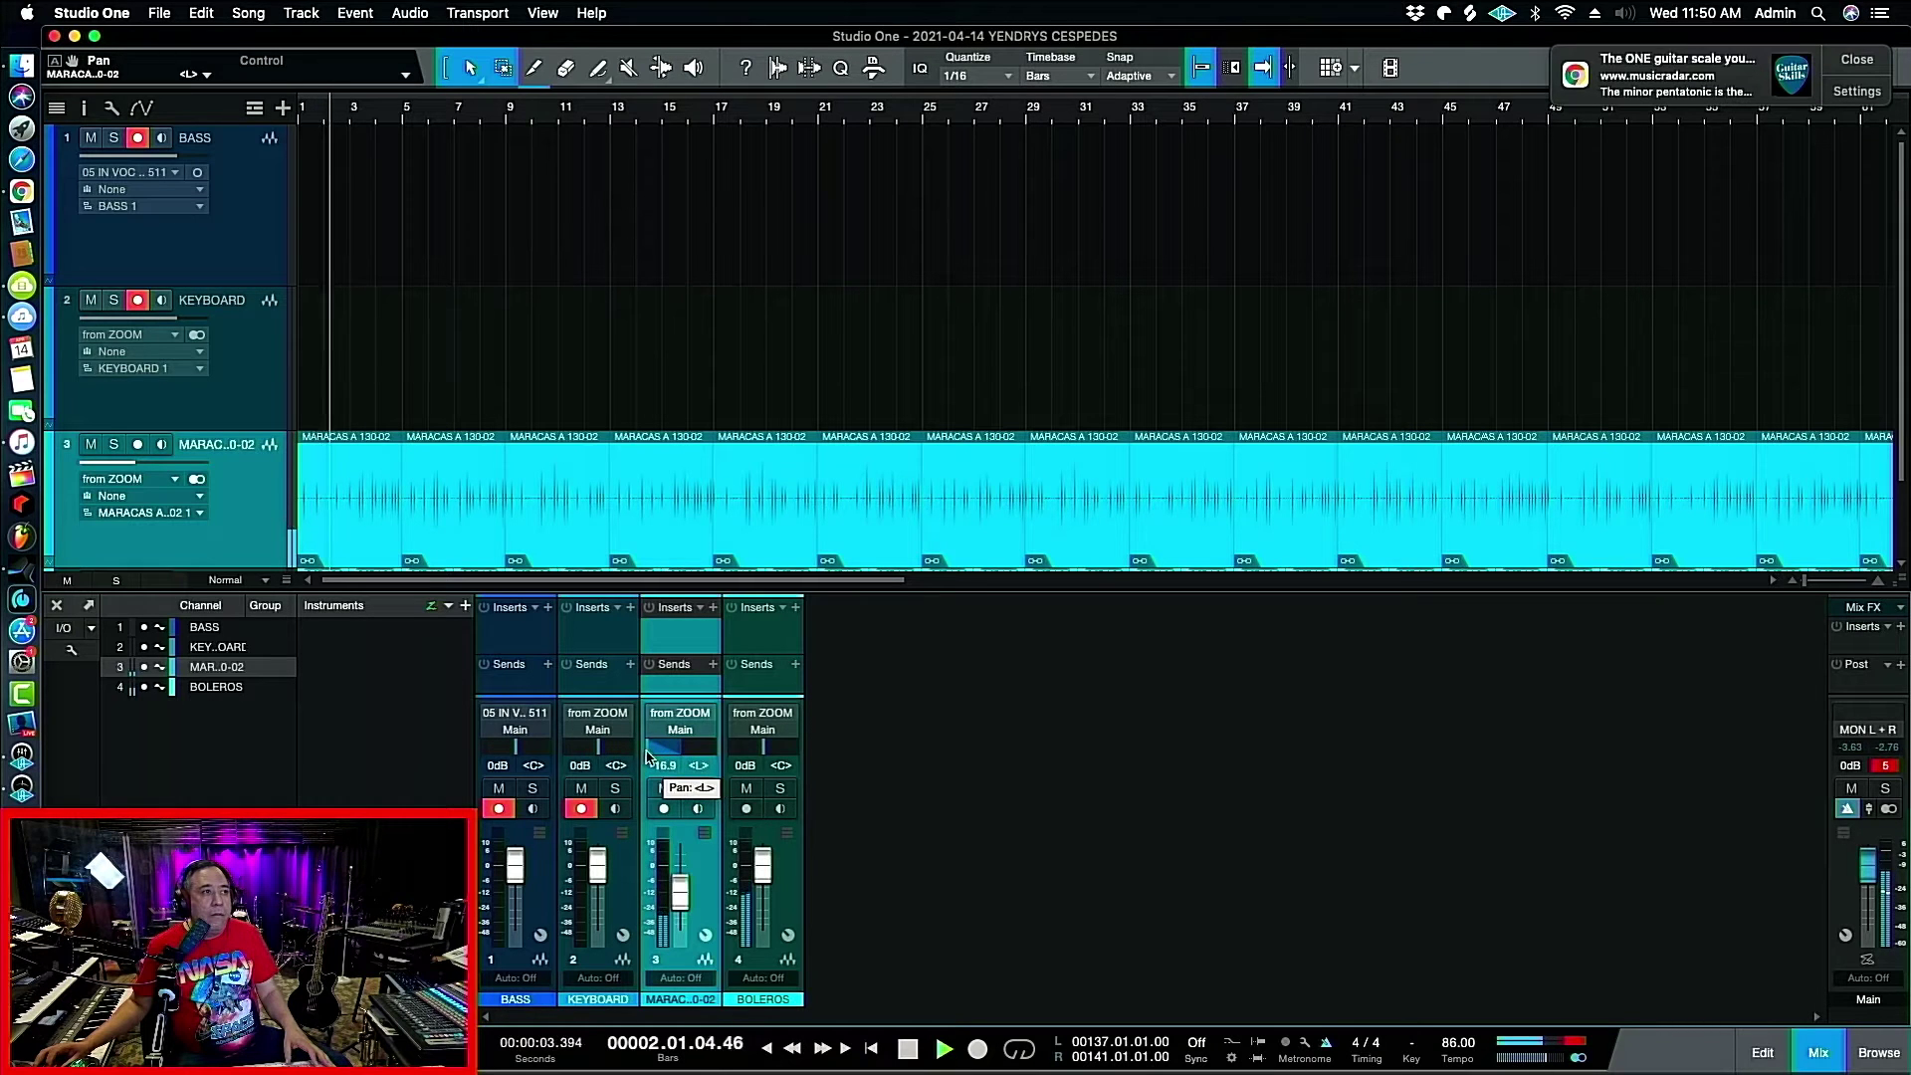
pyautogui.moveTo(652, 756); pyautogui.dragTo(647, 759)
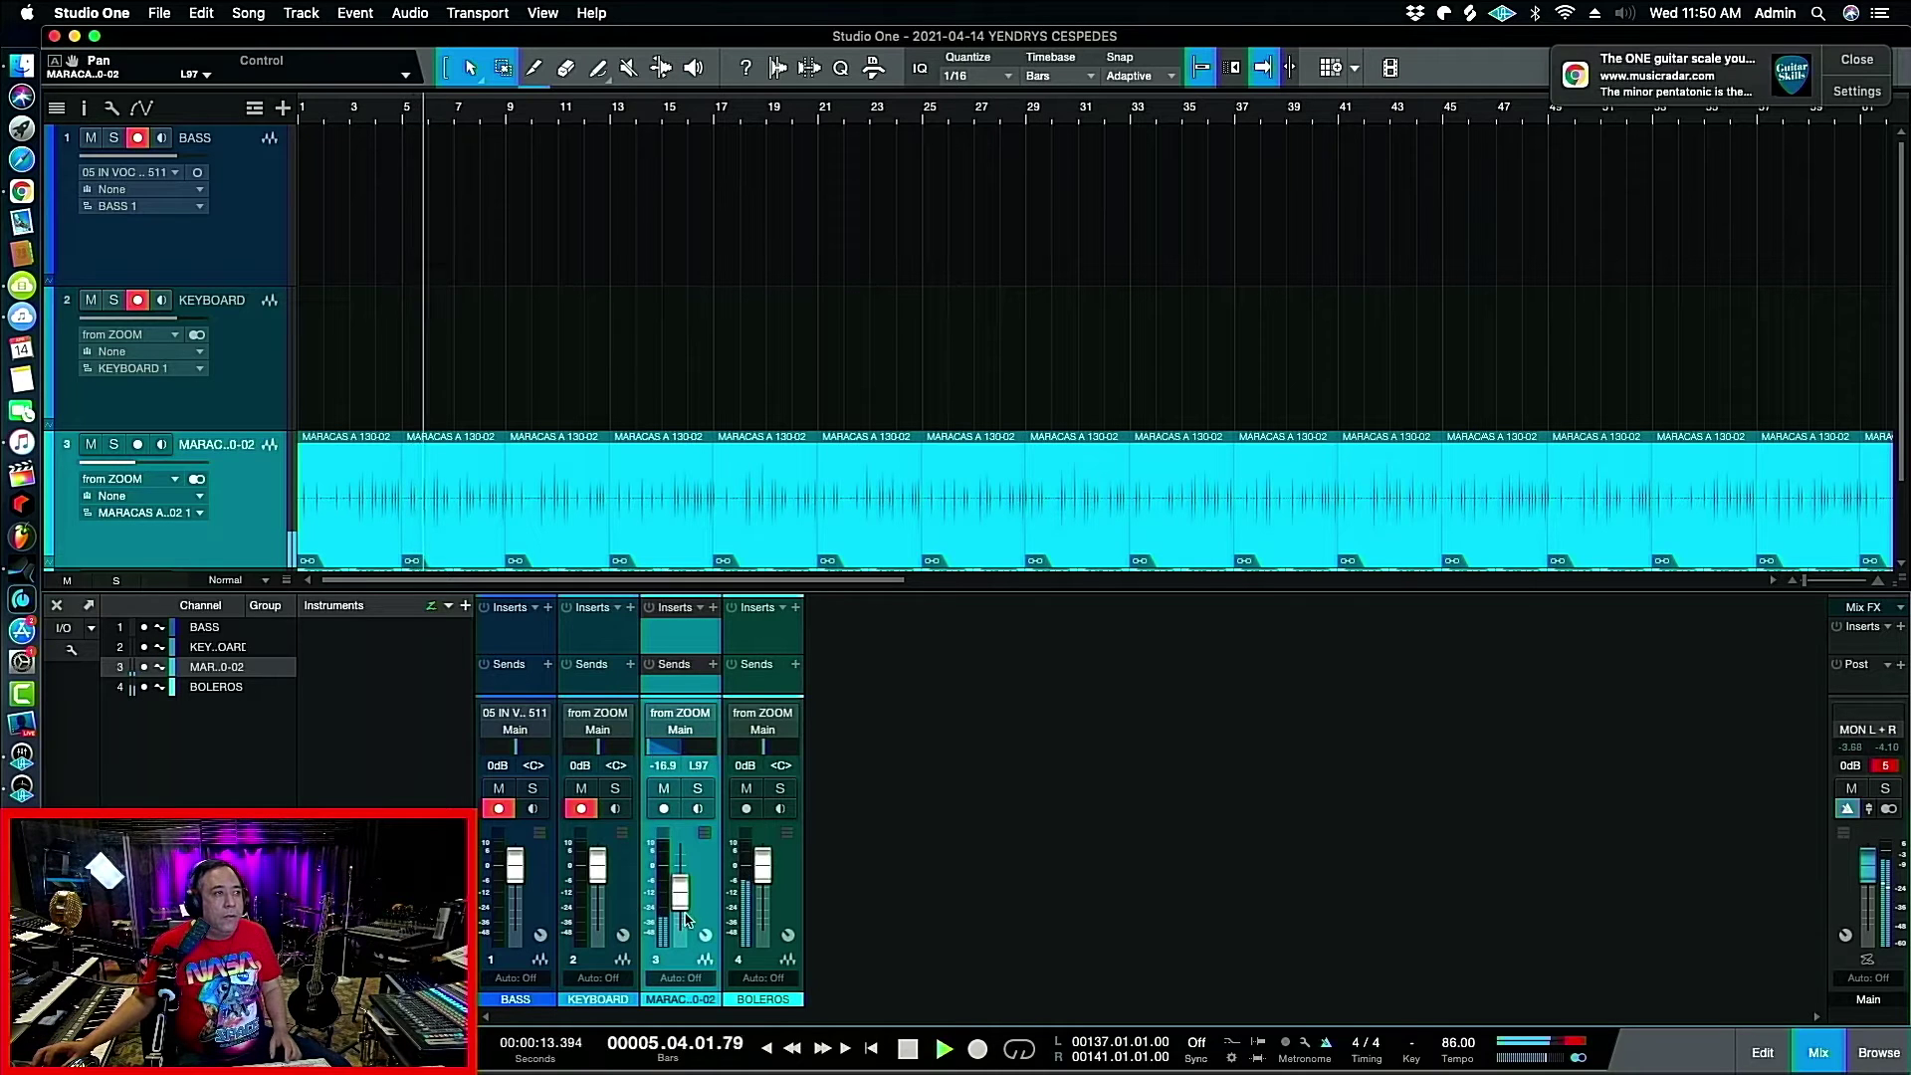
pyautogui.moveTo(683, 896); pyautogui.dragTo(686, 888)
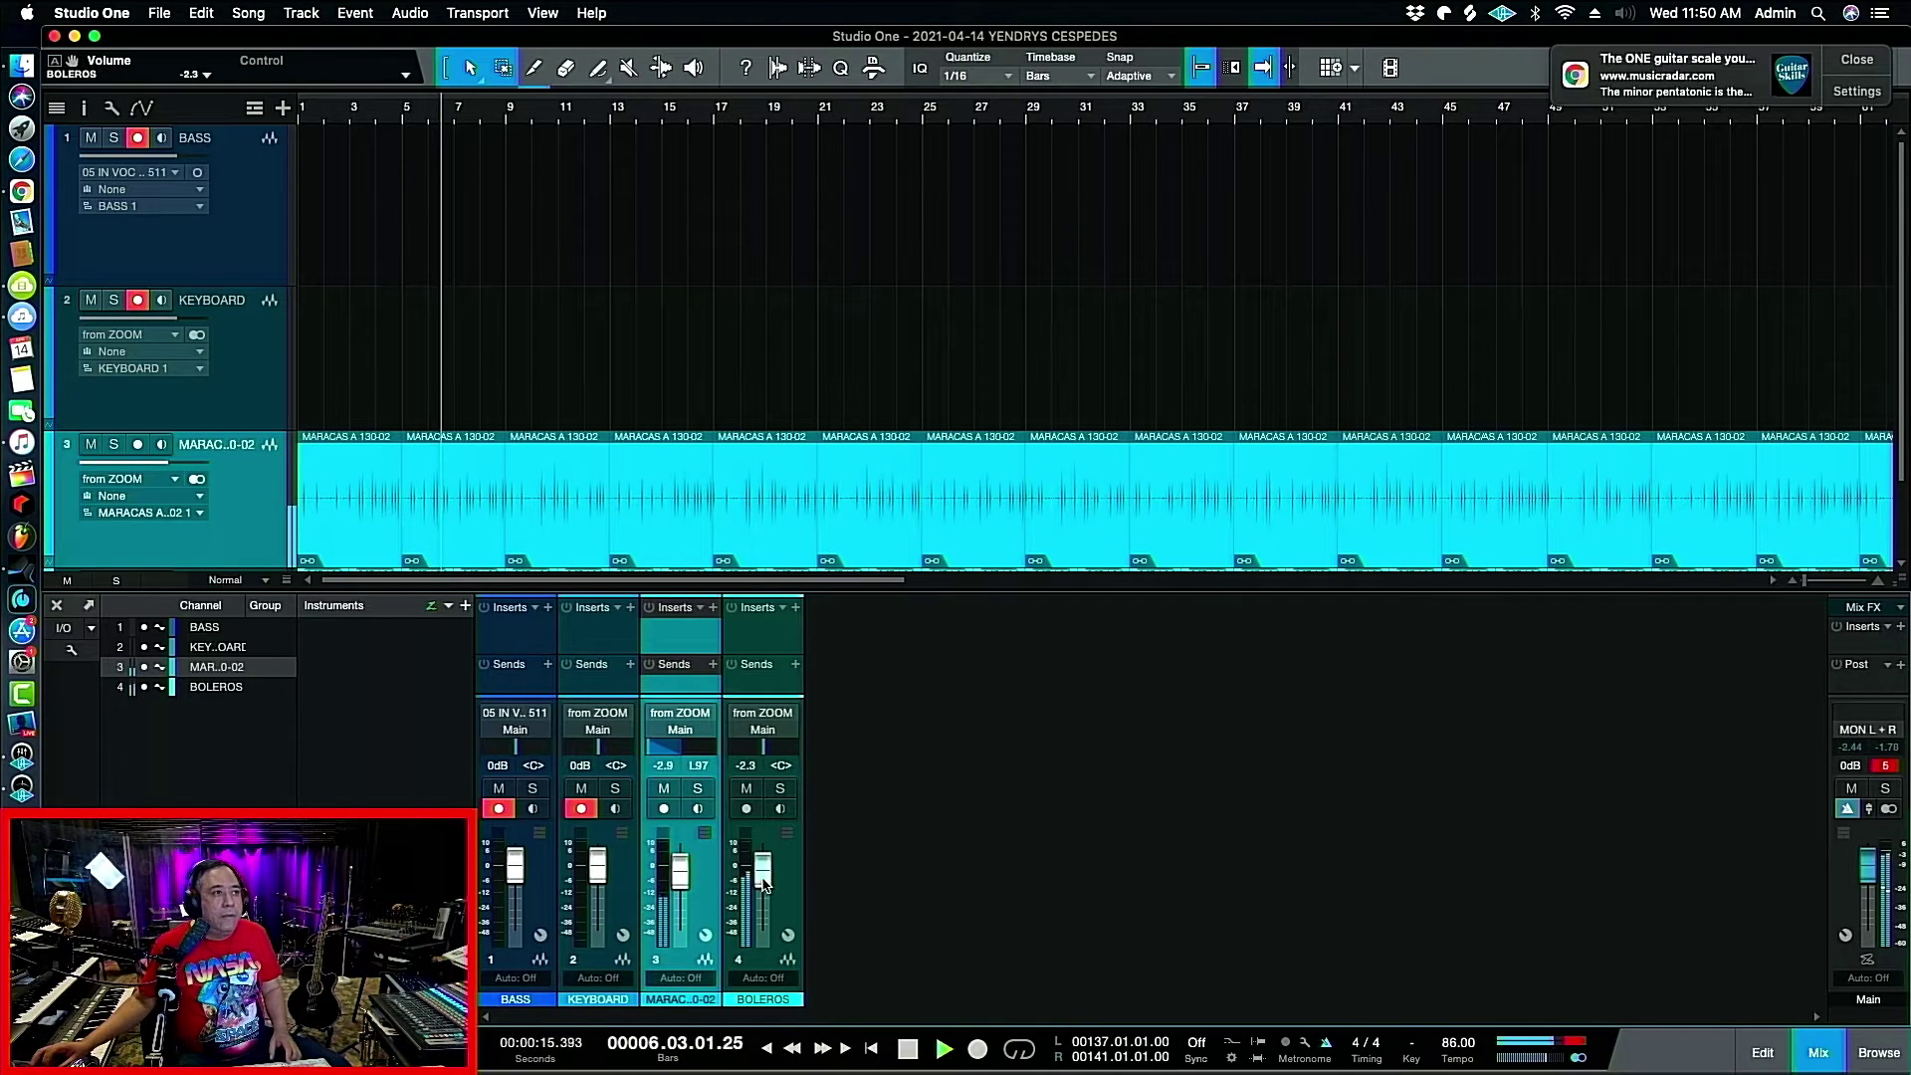
# Set the BOLEROS channel to -3.4 dB and pan R26, and briefly solo it to check the sound.
pyautogui.moveTo(764, 755); pyautogui.dragTo(781, 754)
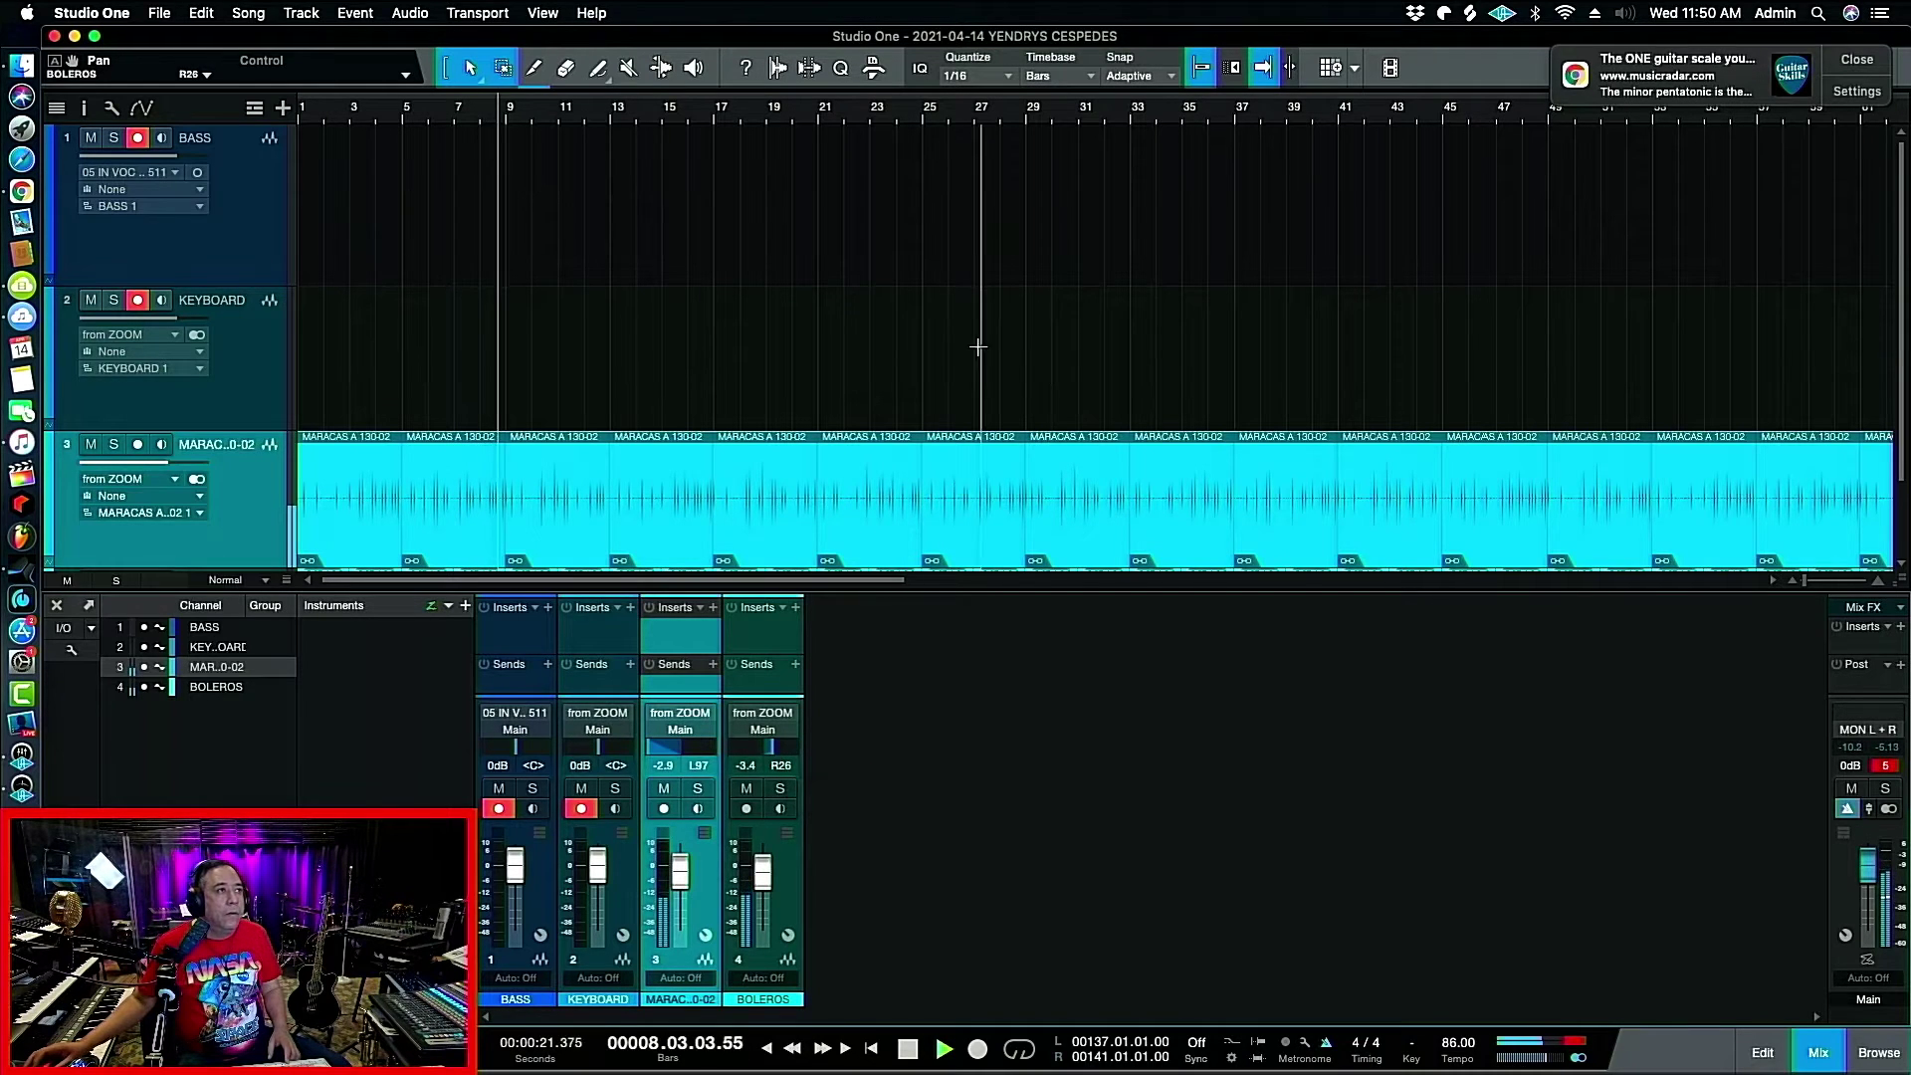
pyautogui.scroll(-2, 979, 346)
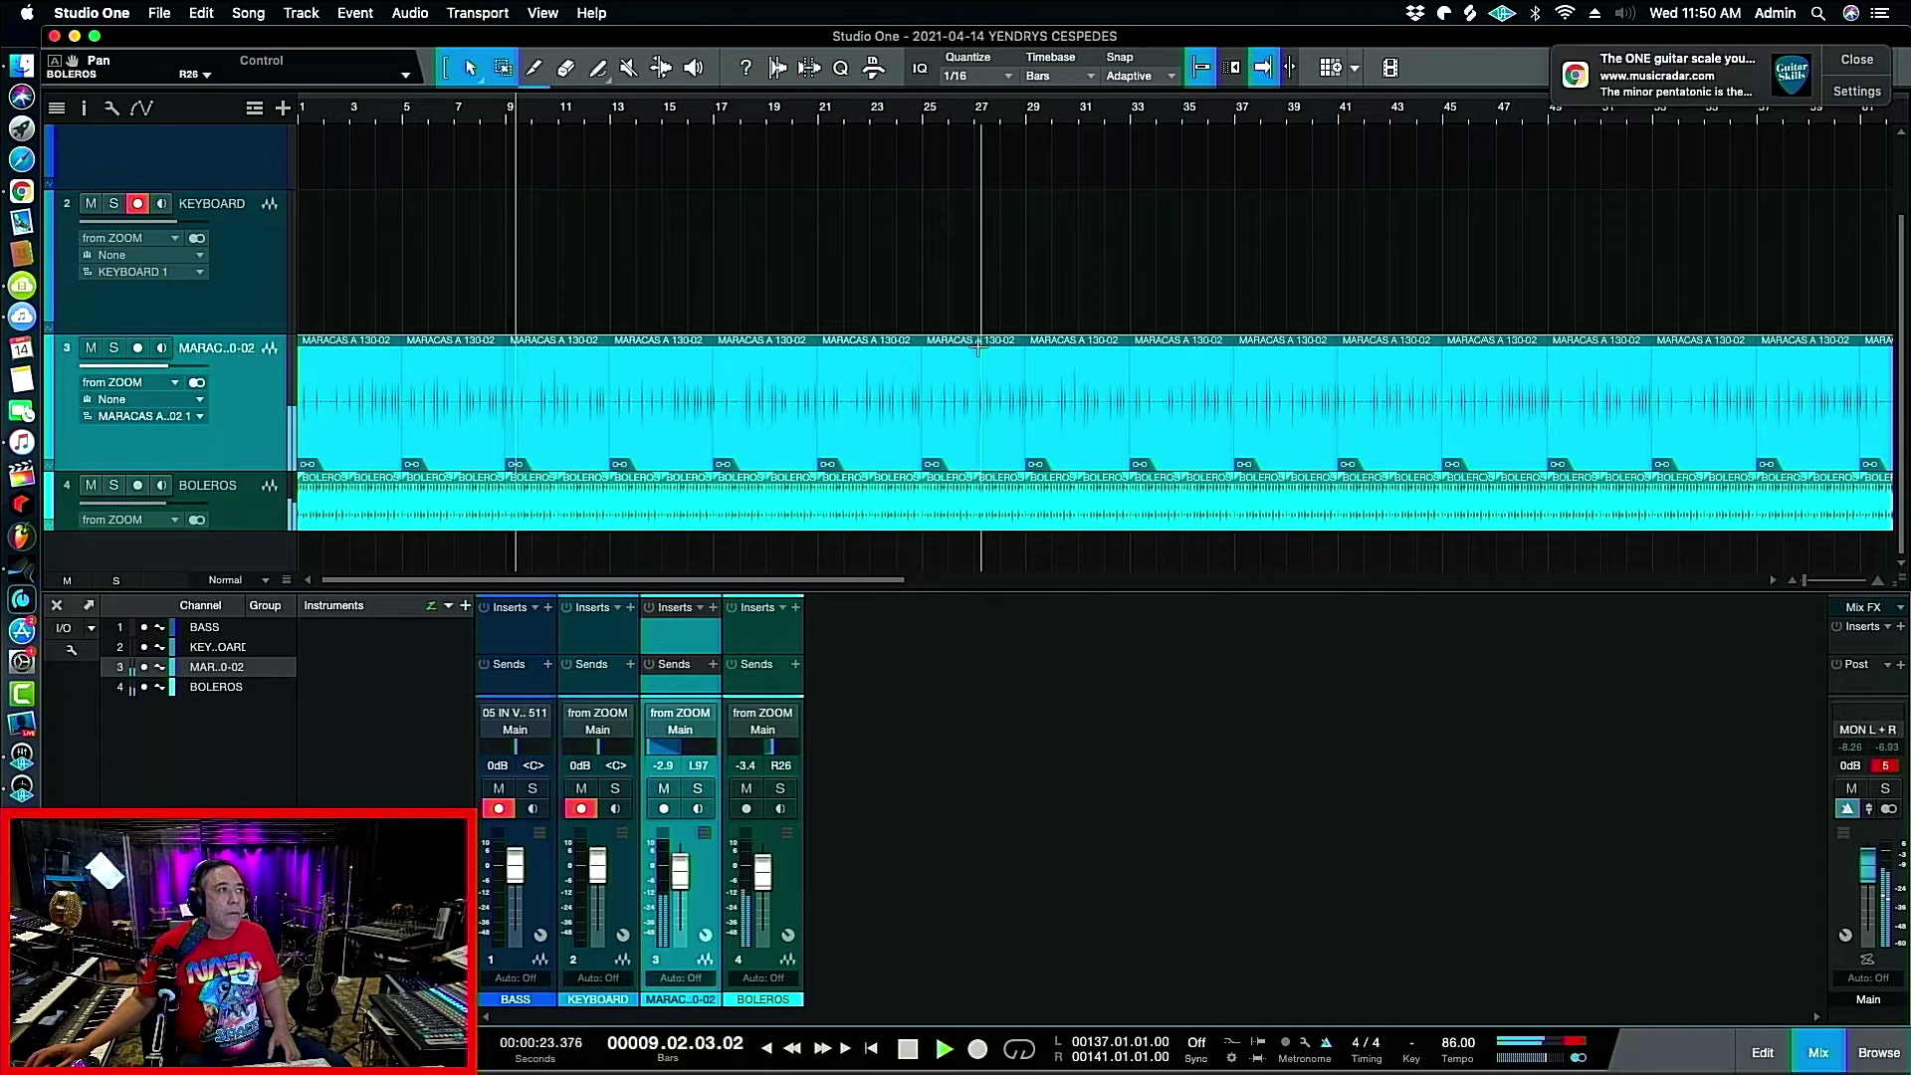
pyautogui.click(112, 486)
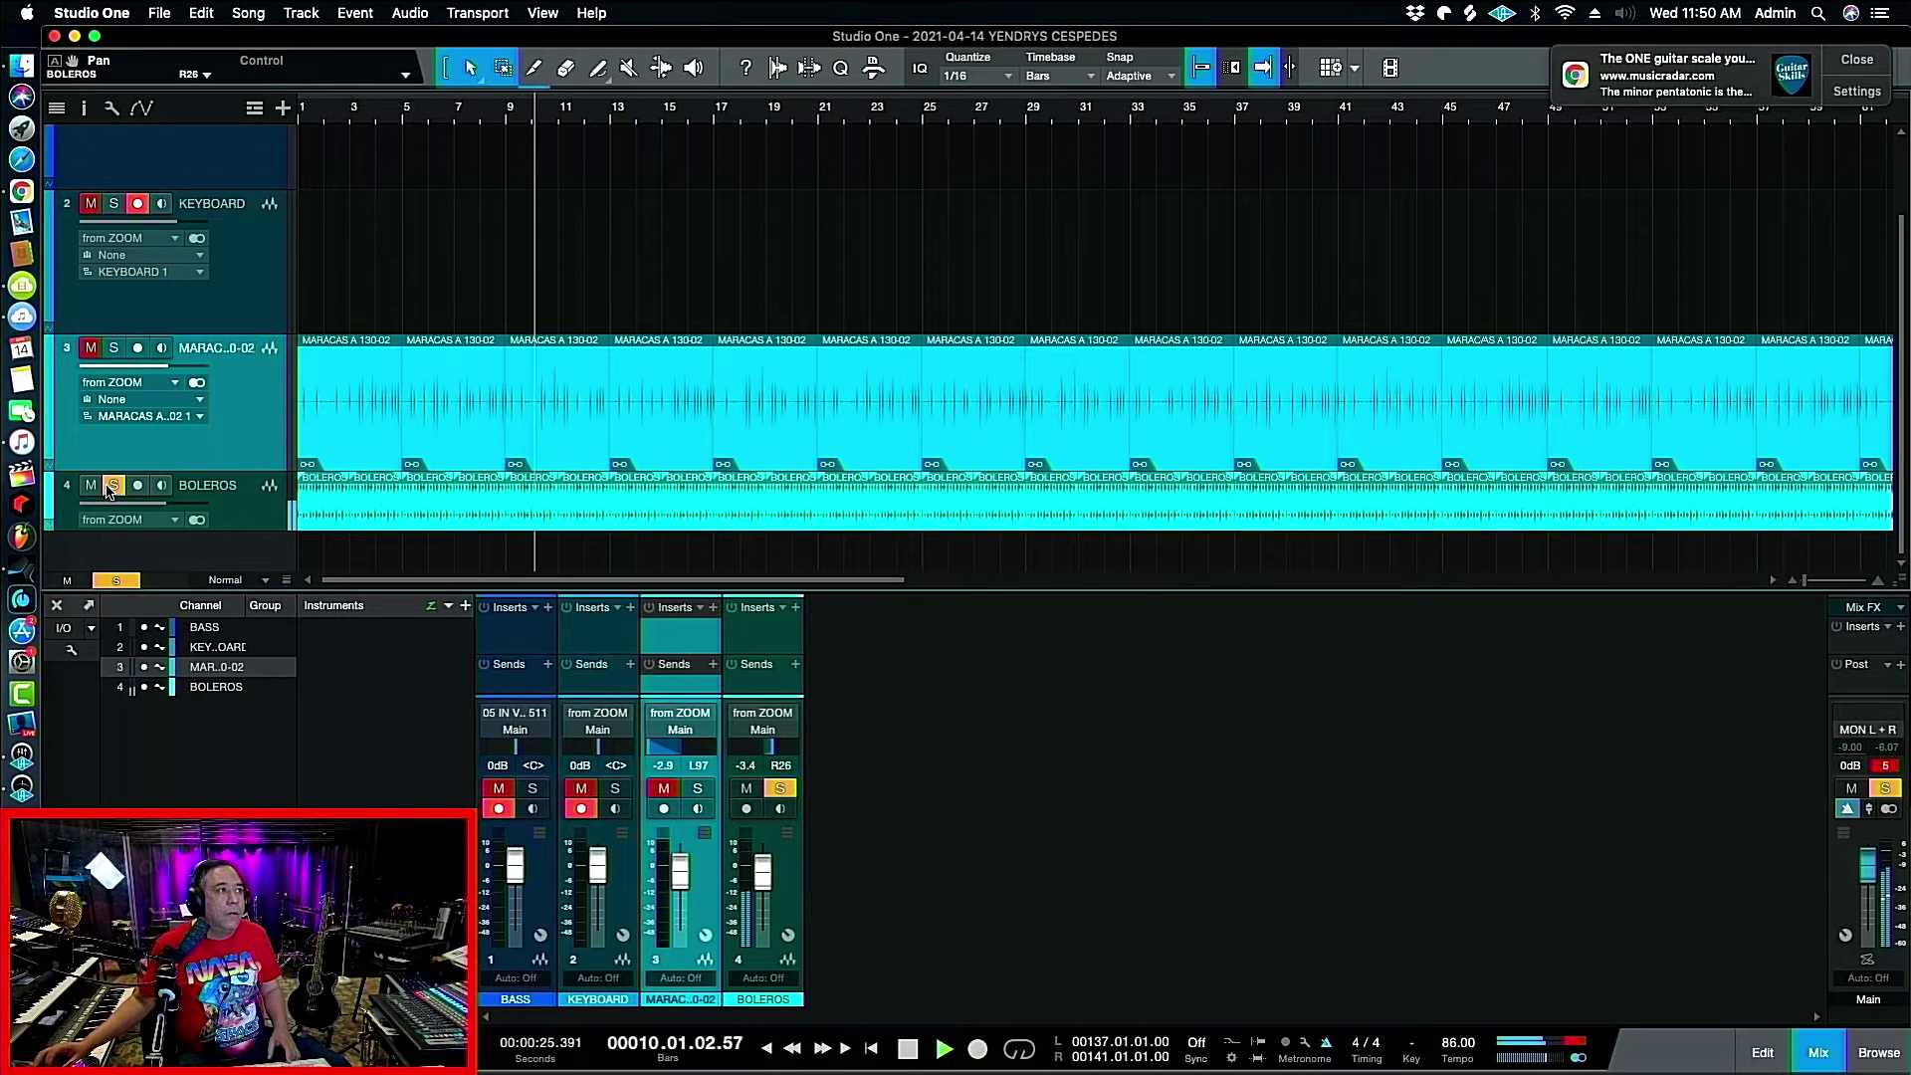
pyautogui.click(111, 486)
pyautogui.press('space')
# Return the BOLEROS channel's pan to center, play the percussion mix, and close the mixer.
pyautogui.moveTo(771, 755); pyautogui.dragTo(765, 755)
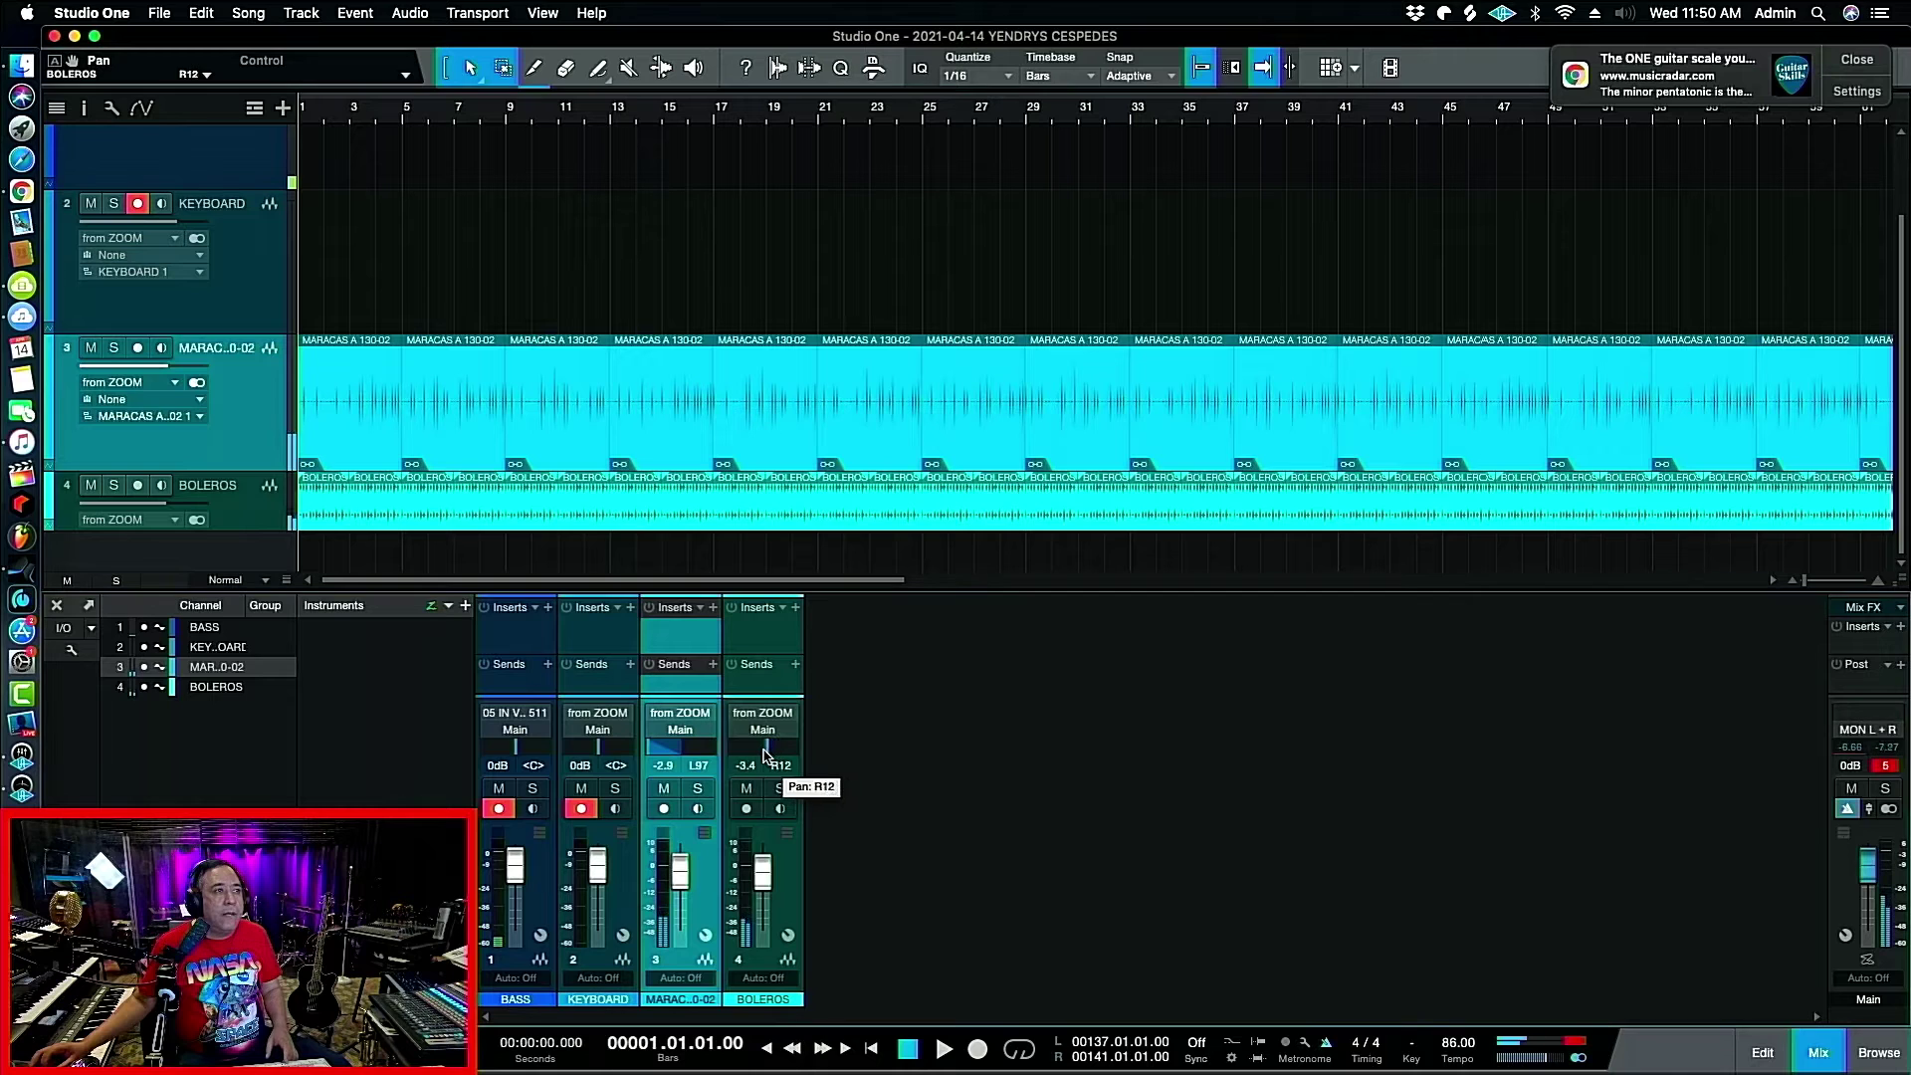
pyautogui.press('space')
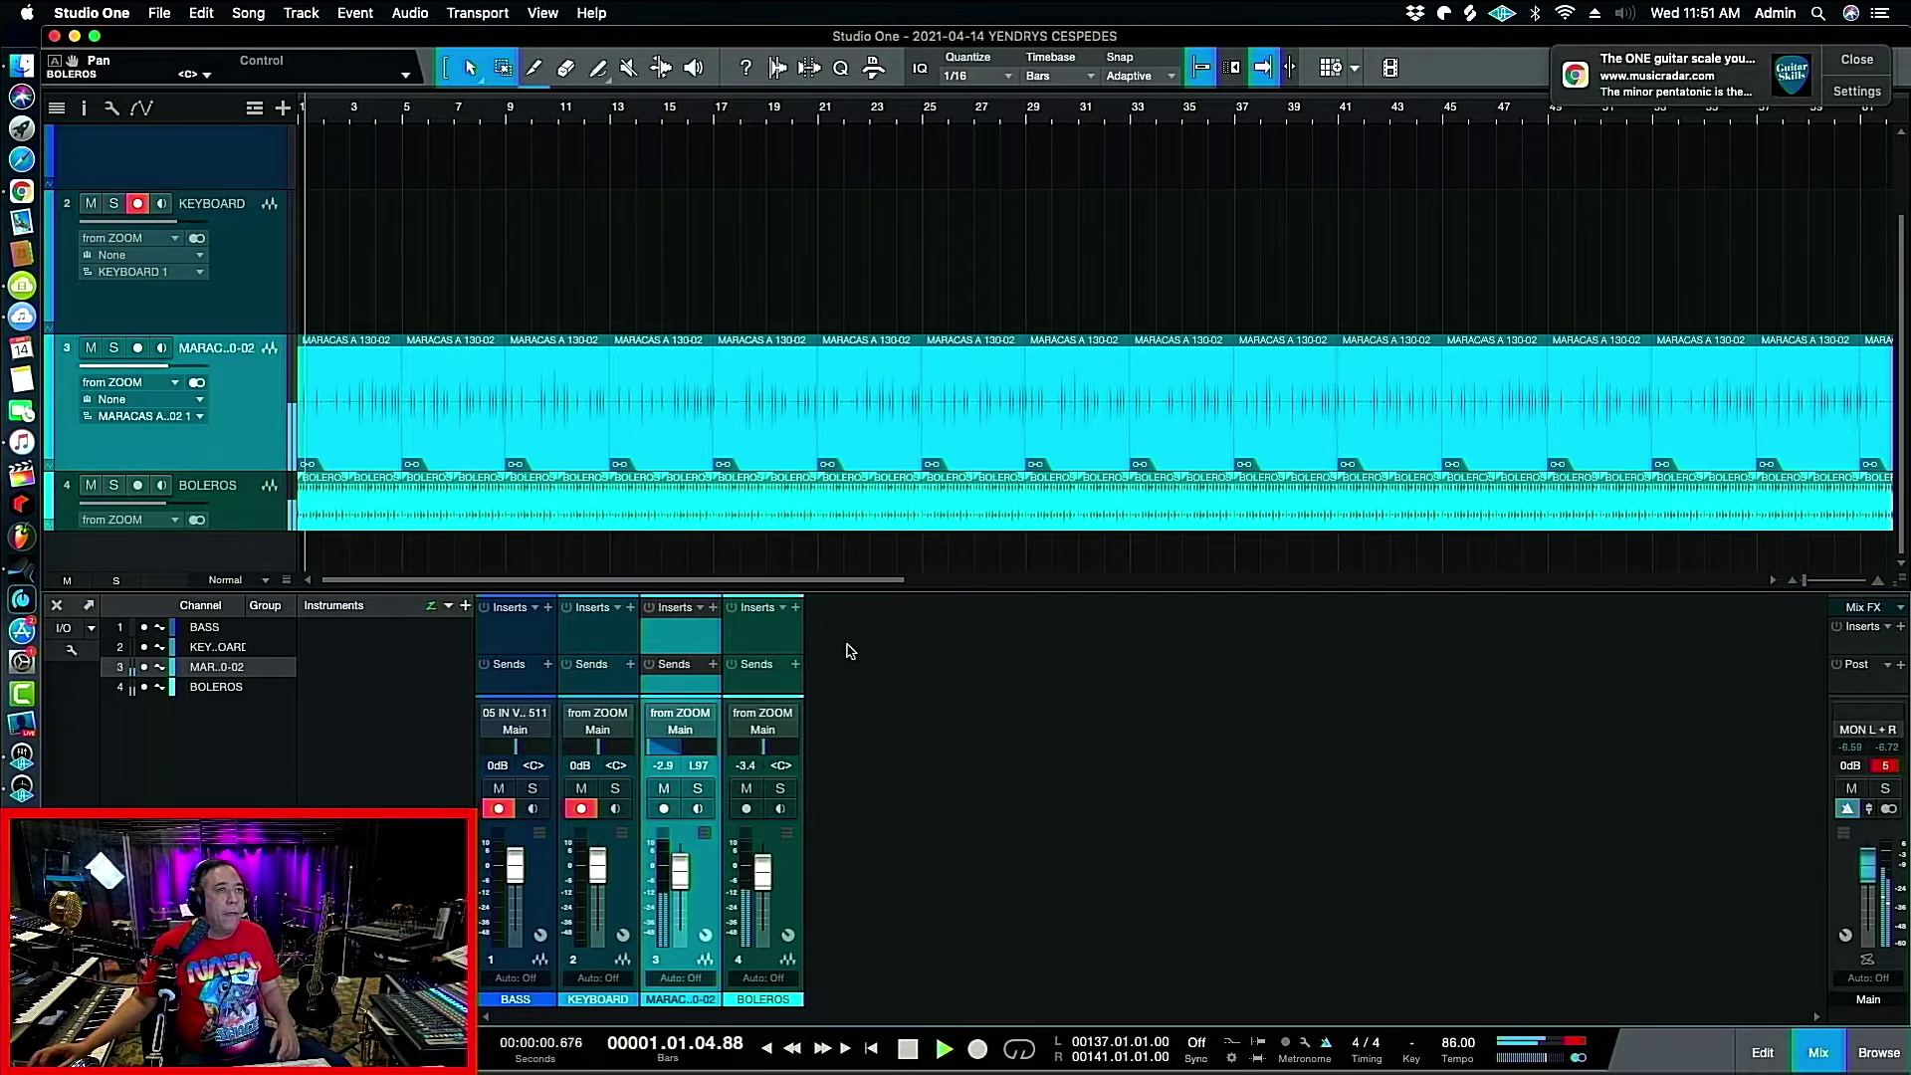
pyautogui.press('F3')
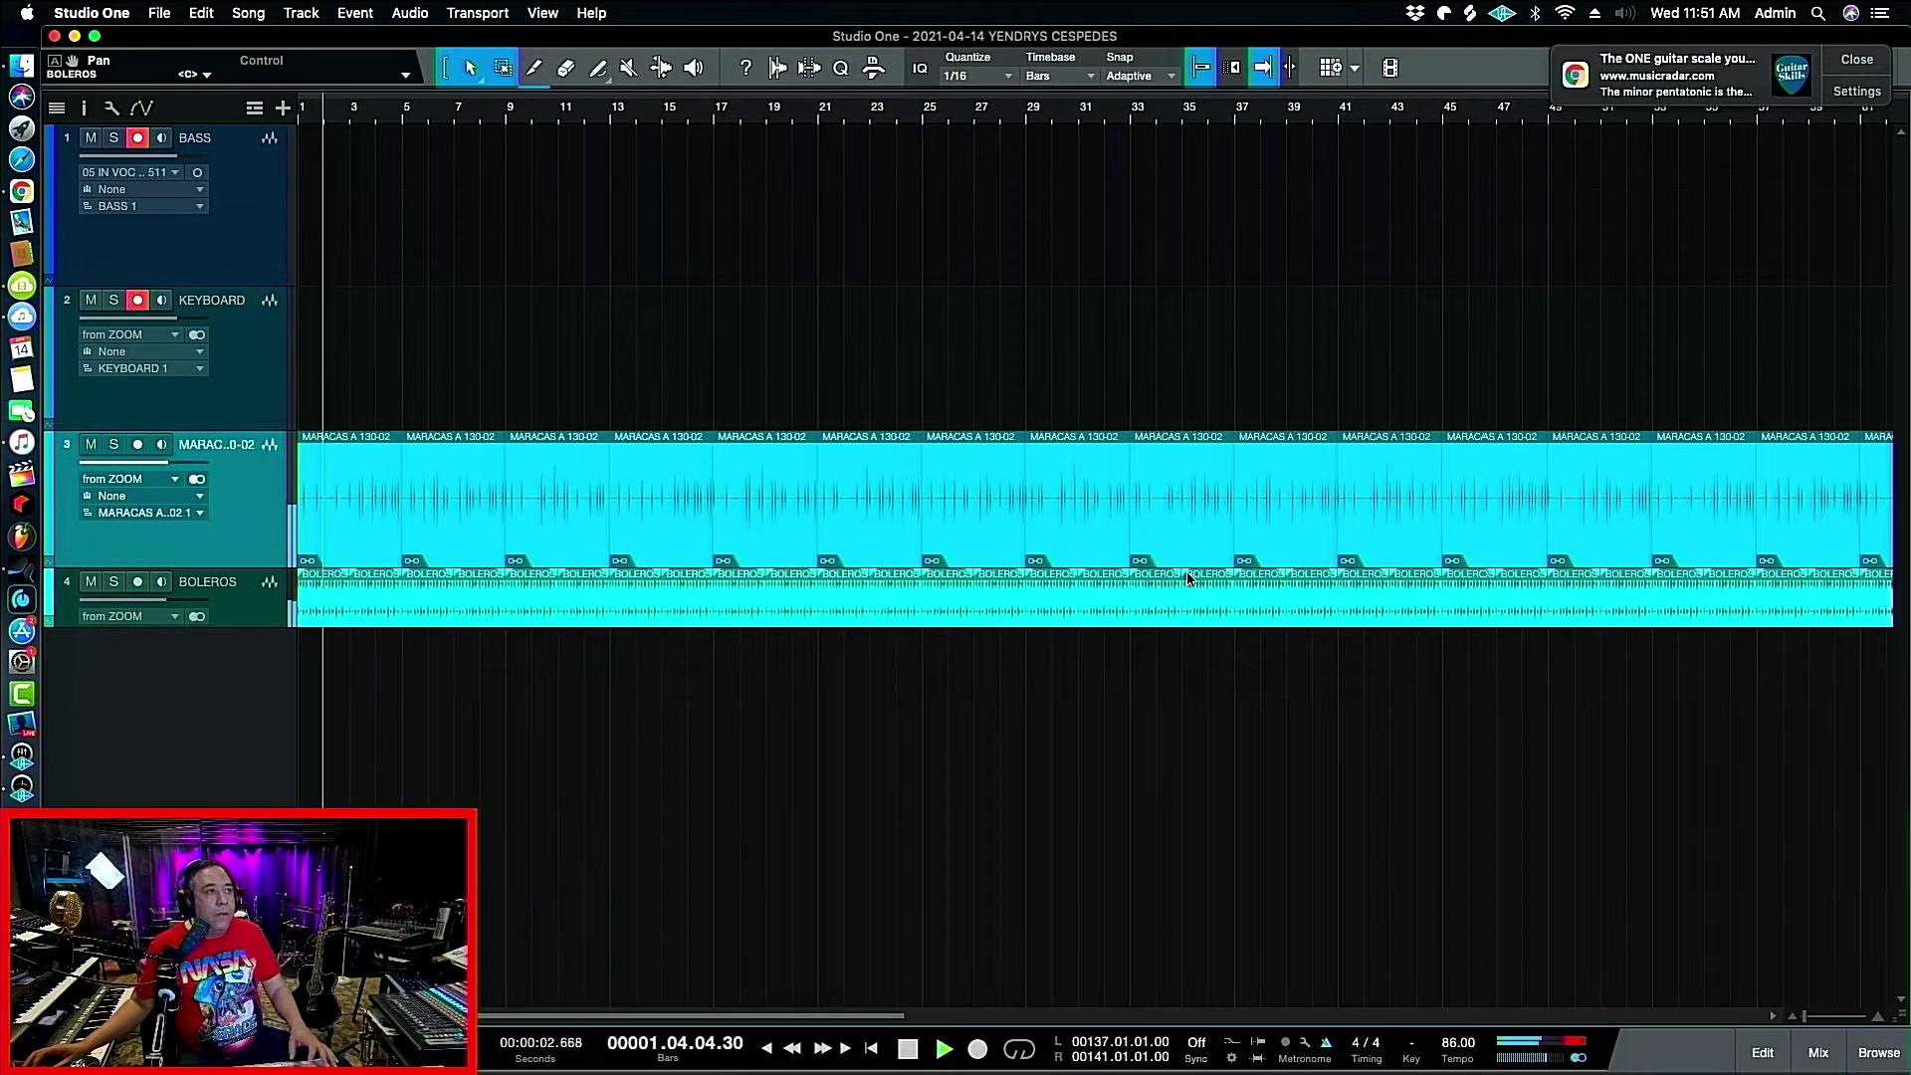
pyautogui.press('space')
# Record a bass part on the BASS track from bar 1 to about bar 43, and continue it from bar 41 to about bar 49.
pyautogui.click(233, 373)
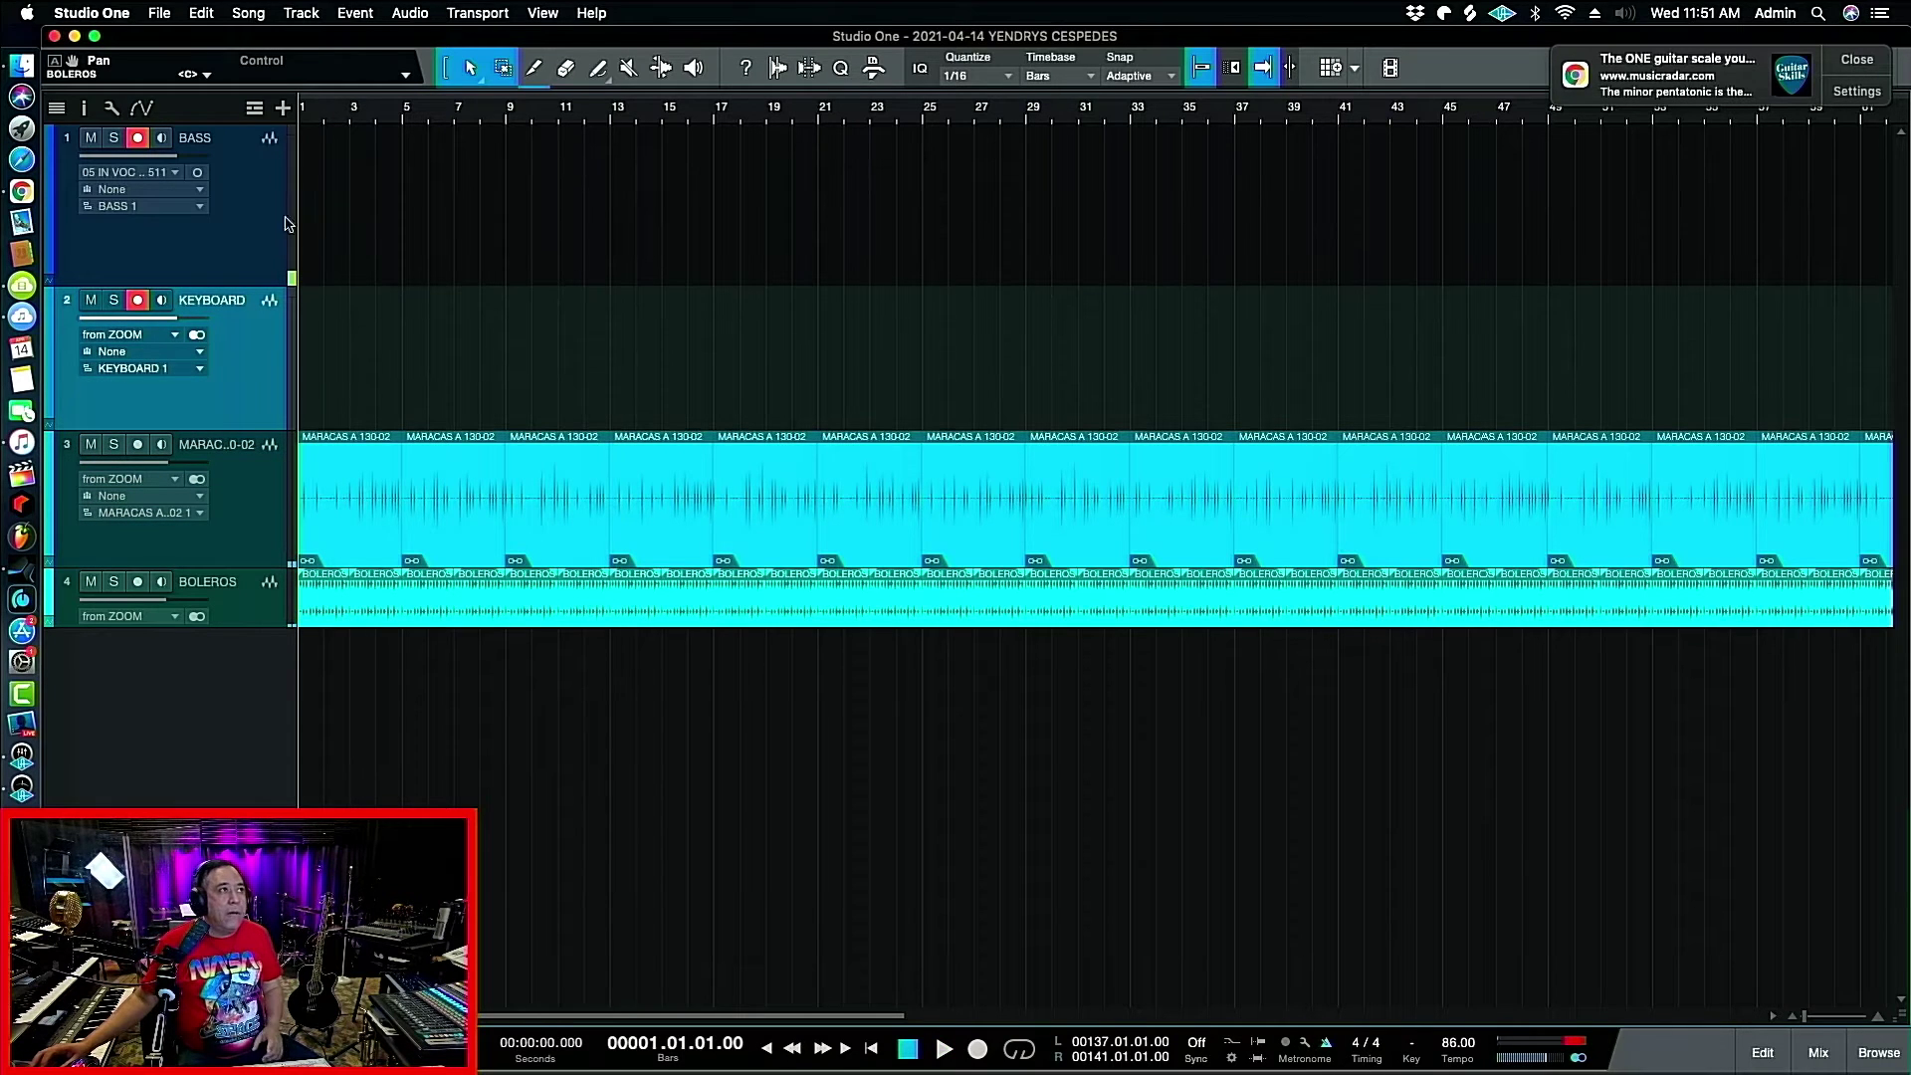
pyautogui.click(242, 229)
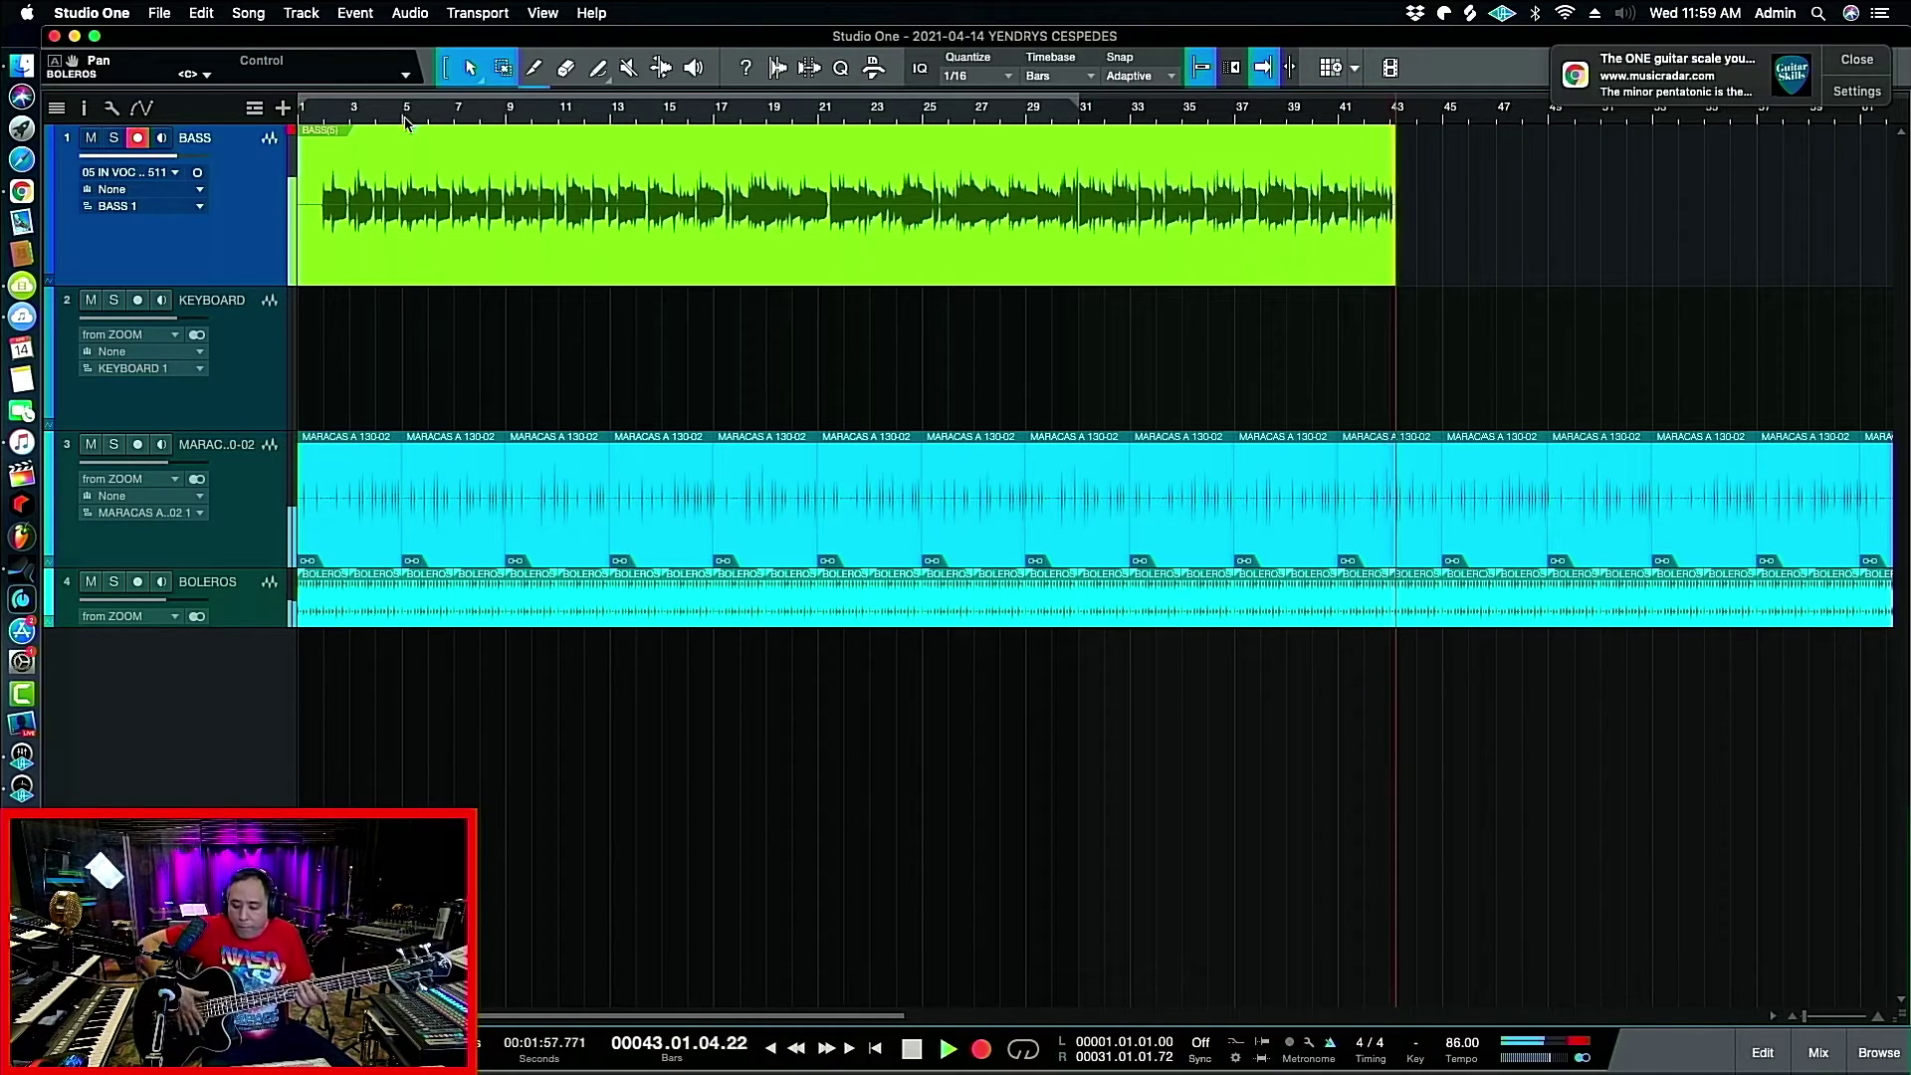
pyautogui.press('space')
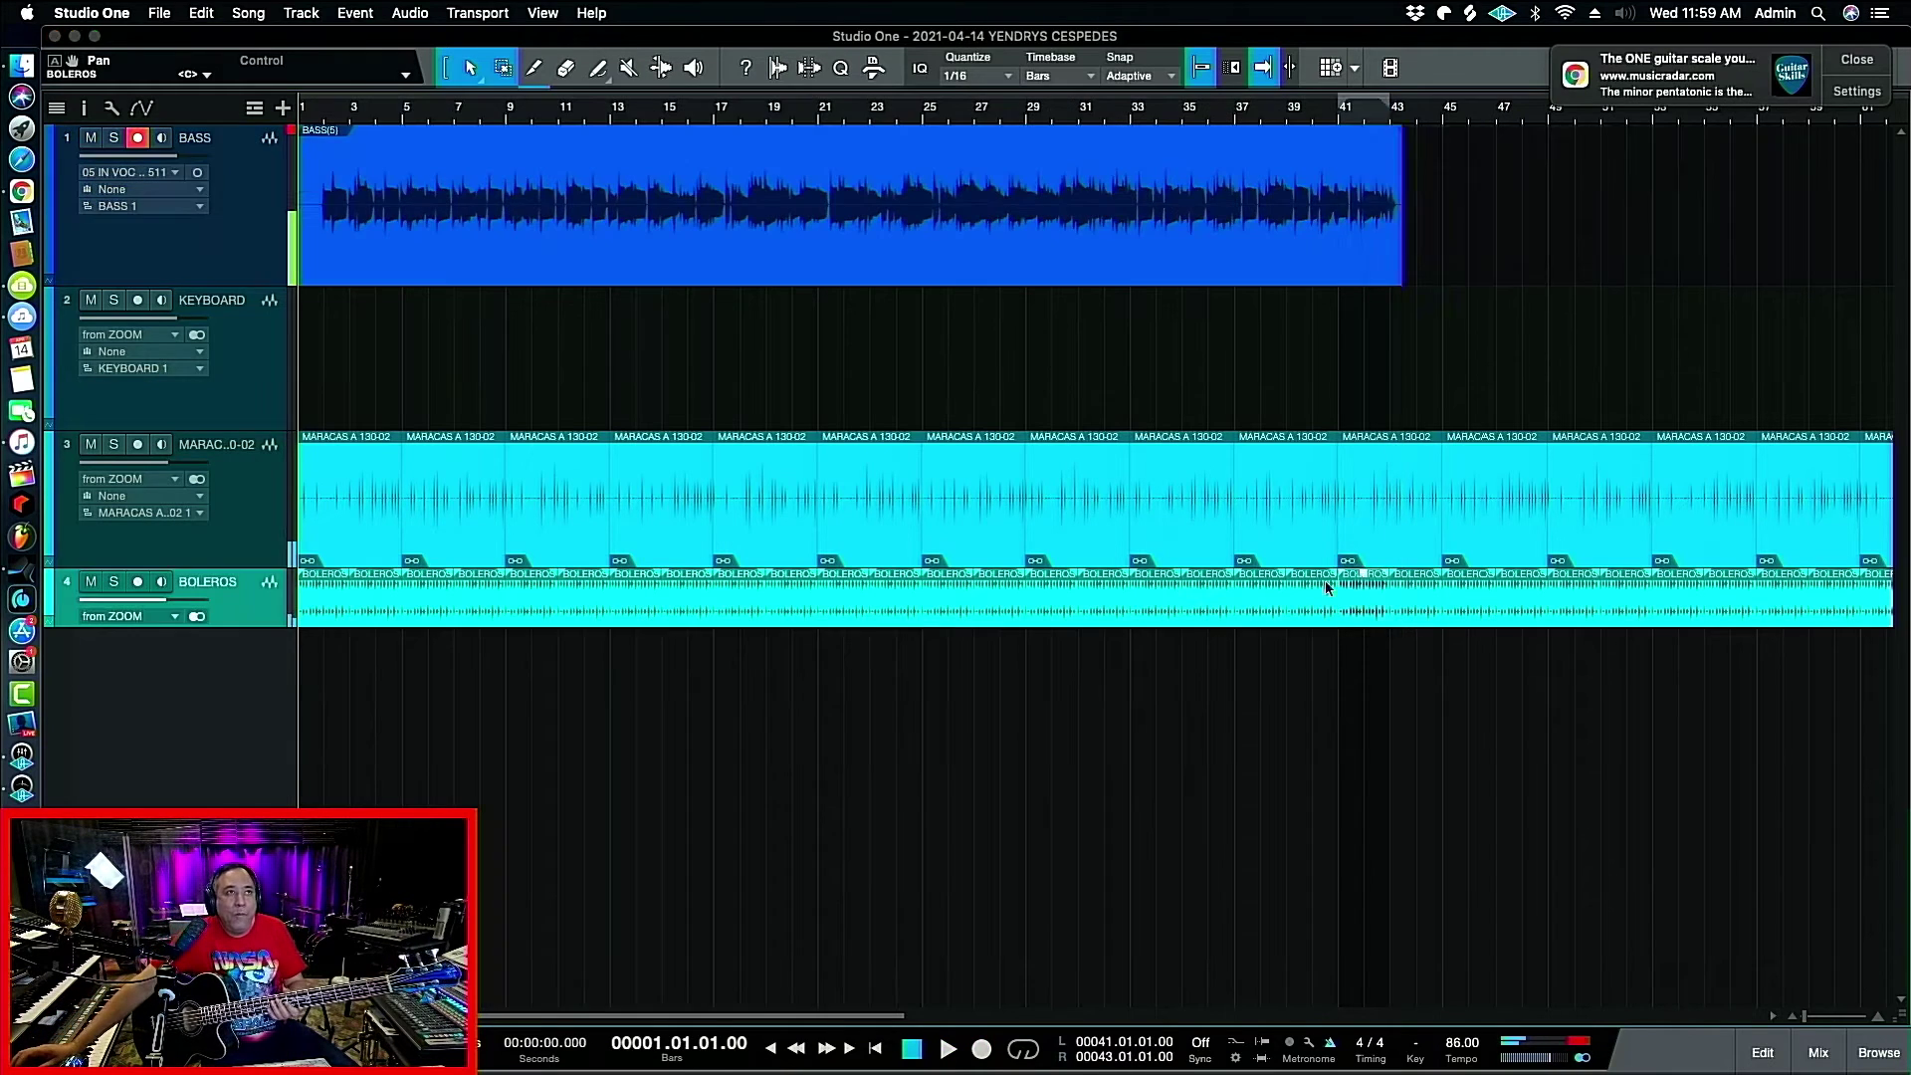
pyautogui.rightClick(1366, 130)
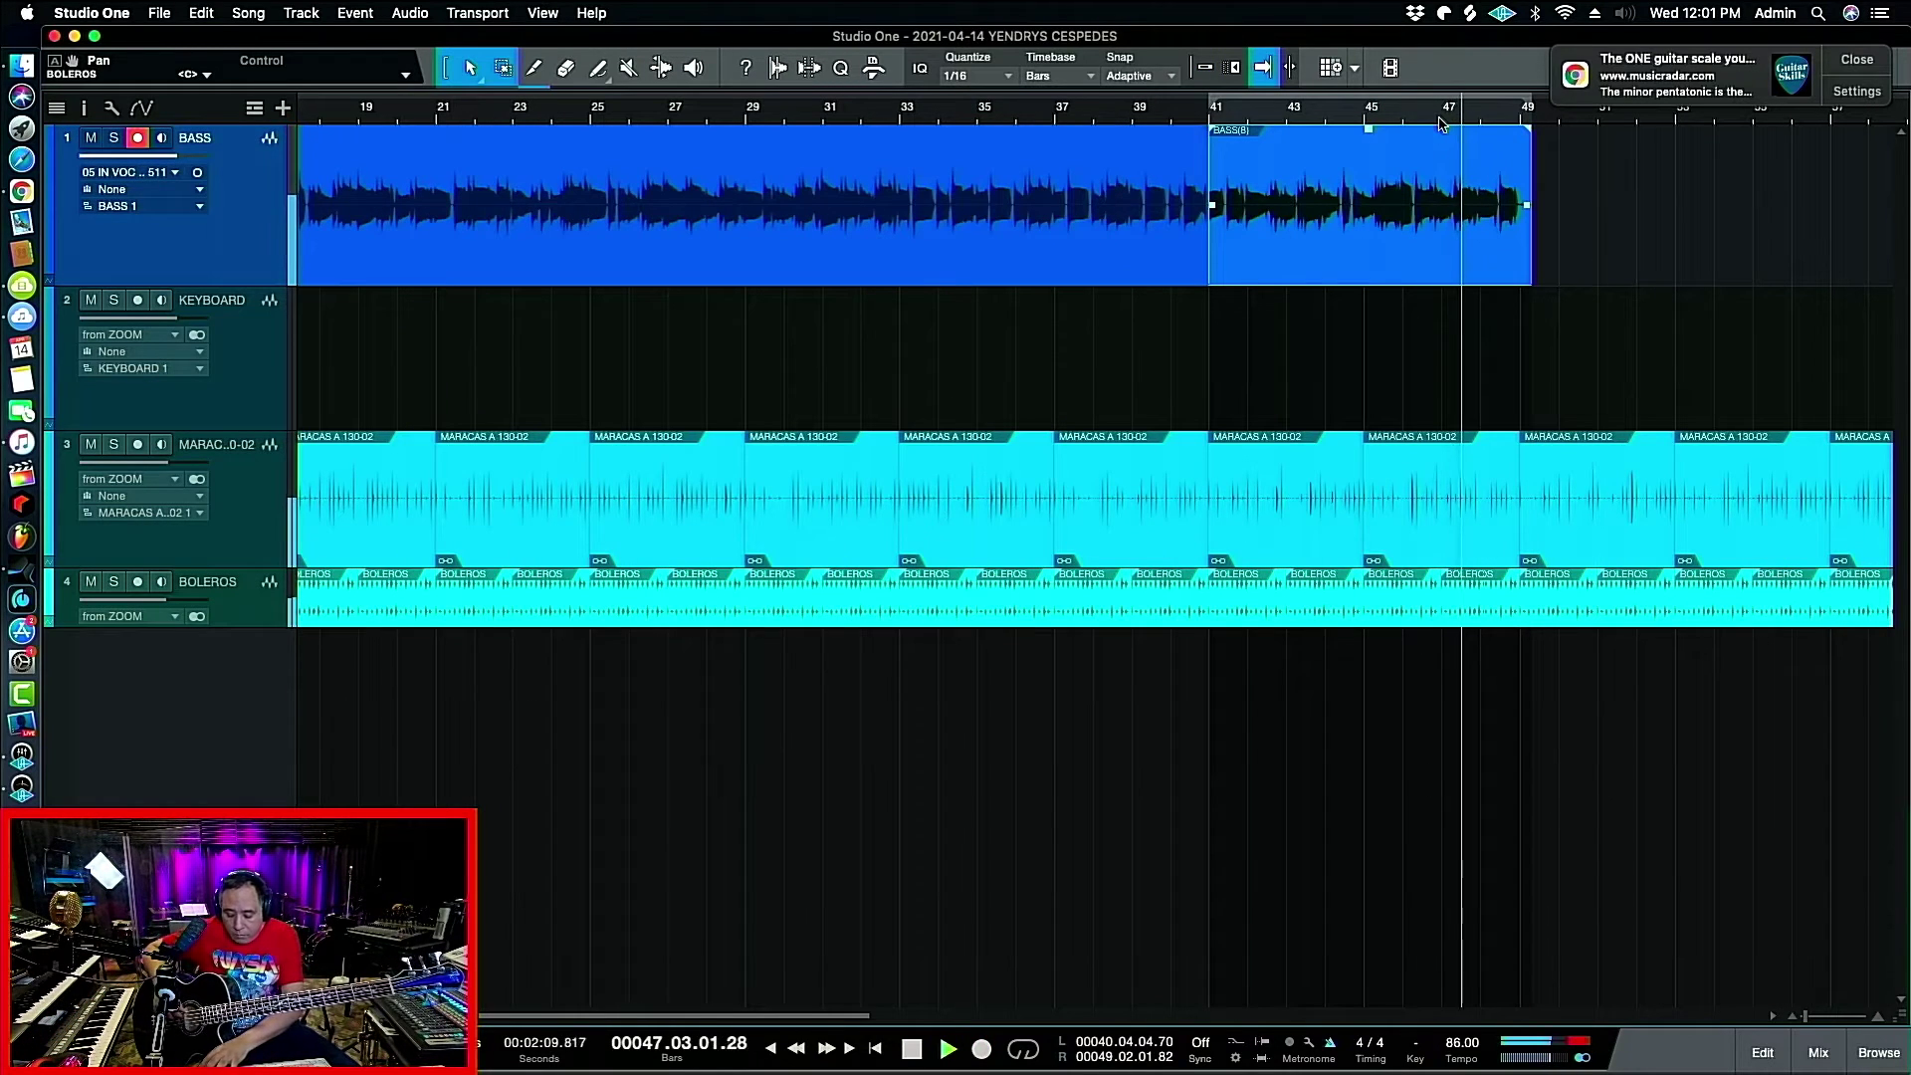
# Record the next bass section from about bar 47 to bar 74 and trim the new take's start to 47.04.04.59.
pyautogui.press('KP_Multiply')
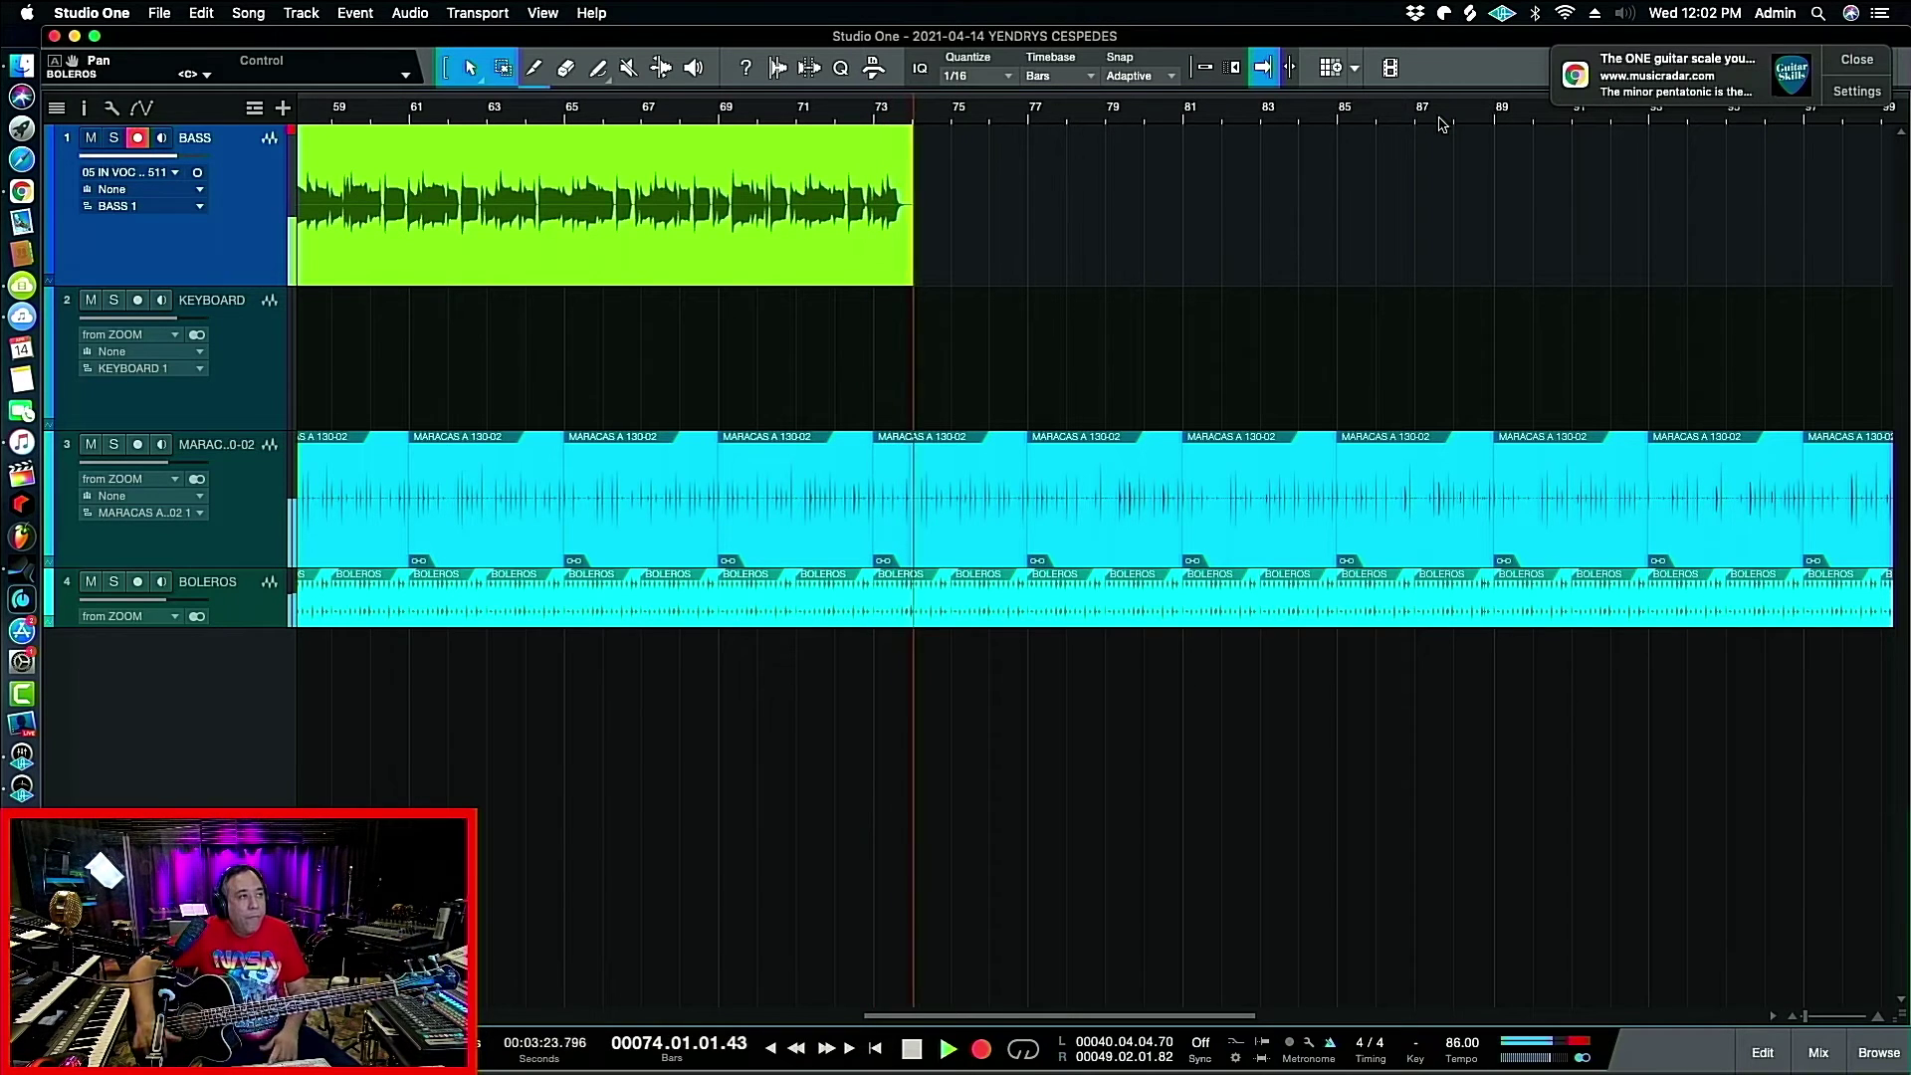
pyautogui.press('space')
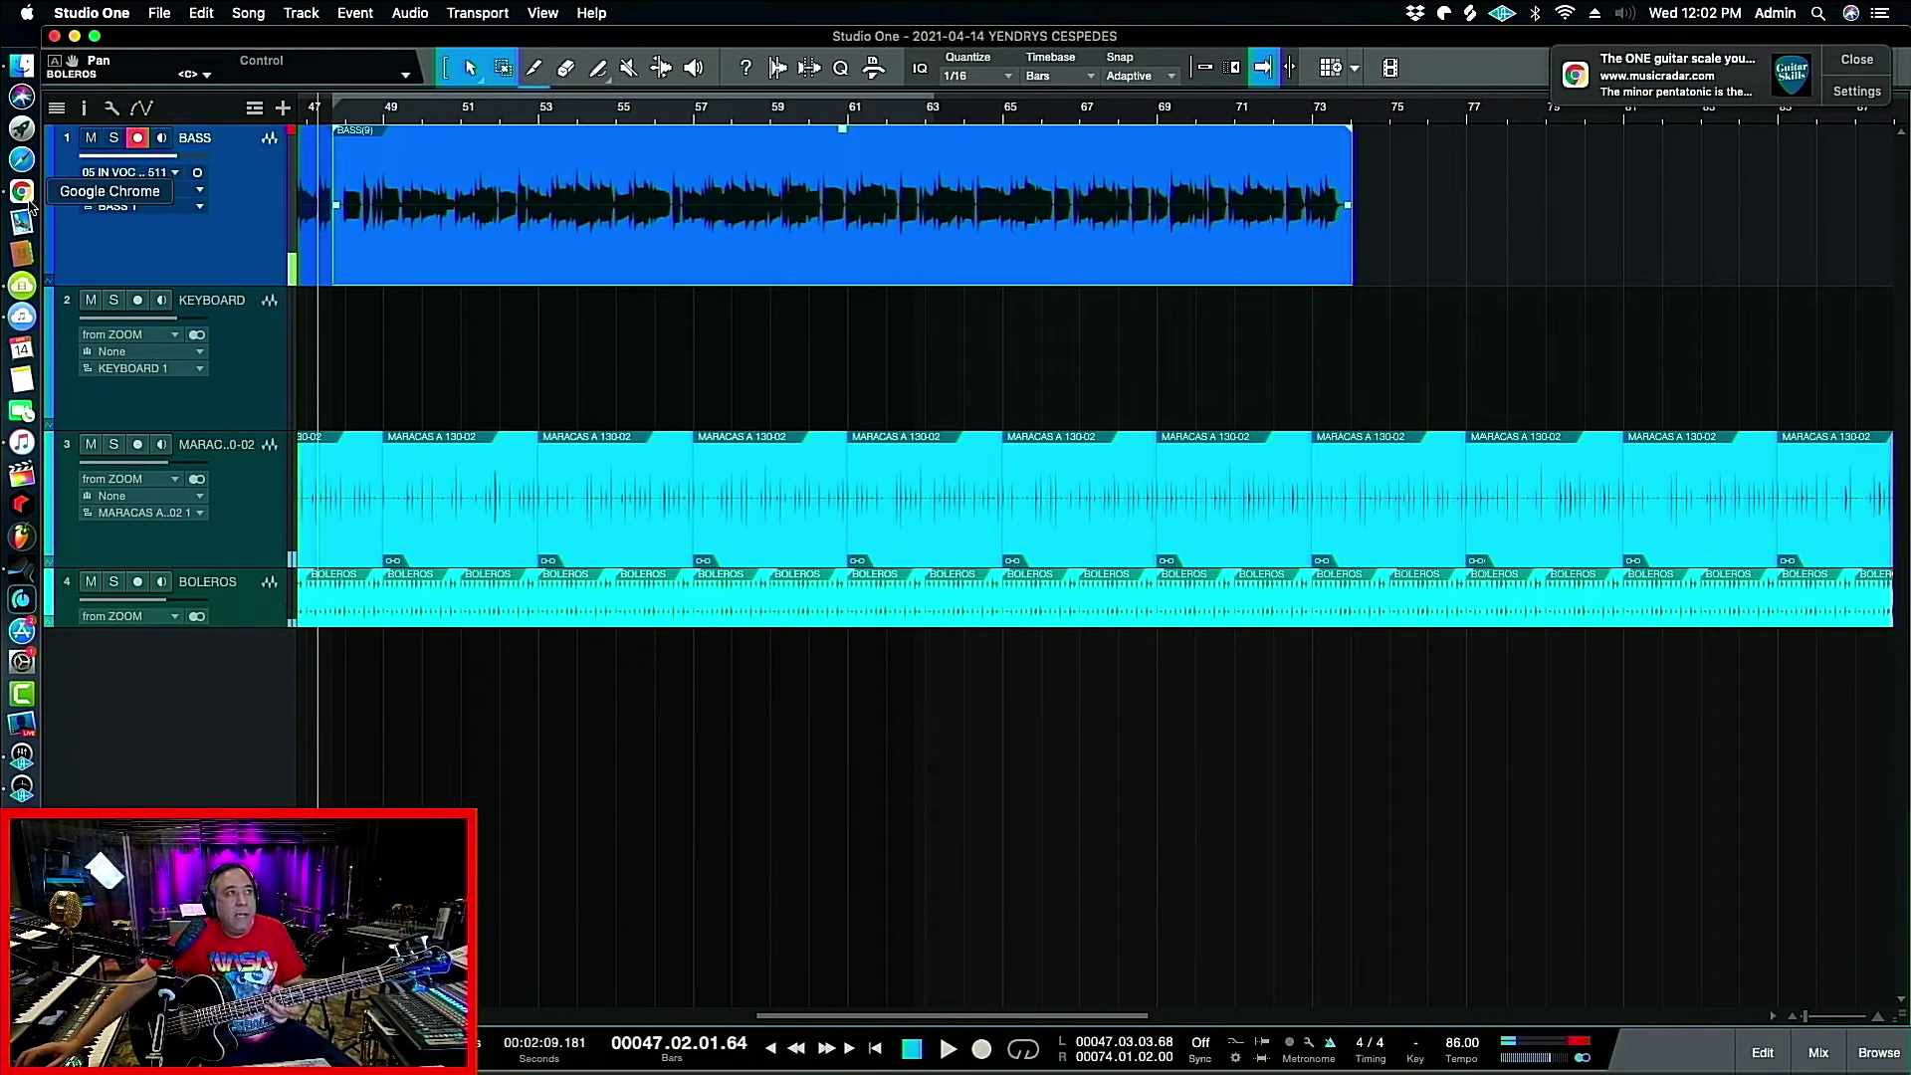
pyautogui.moveTo(319, 109); pyautogui.dragTo(384, 280)
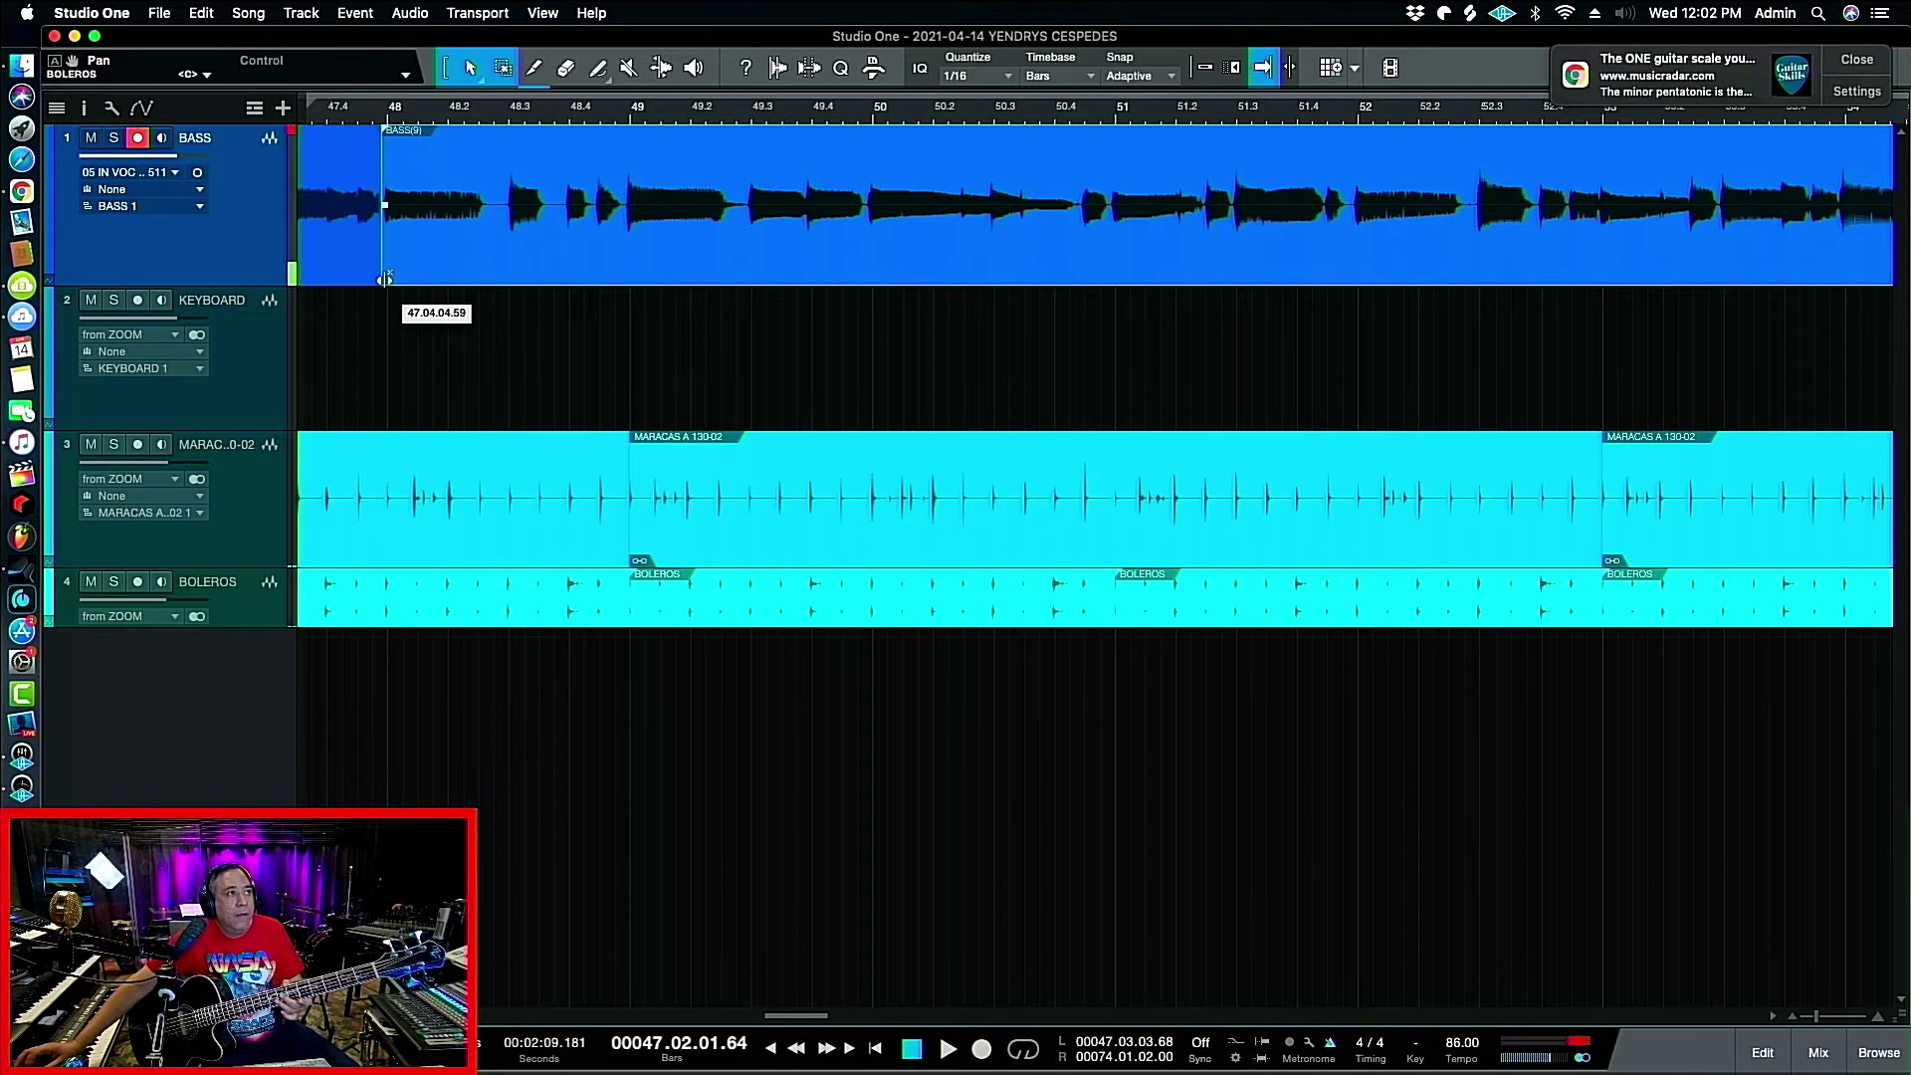
pyautogui.moveTo(386, 119); pyautogui.dragTo(386, 107)
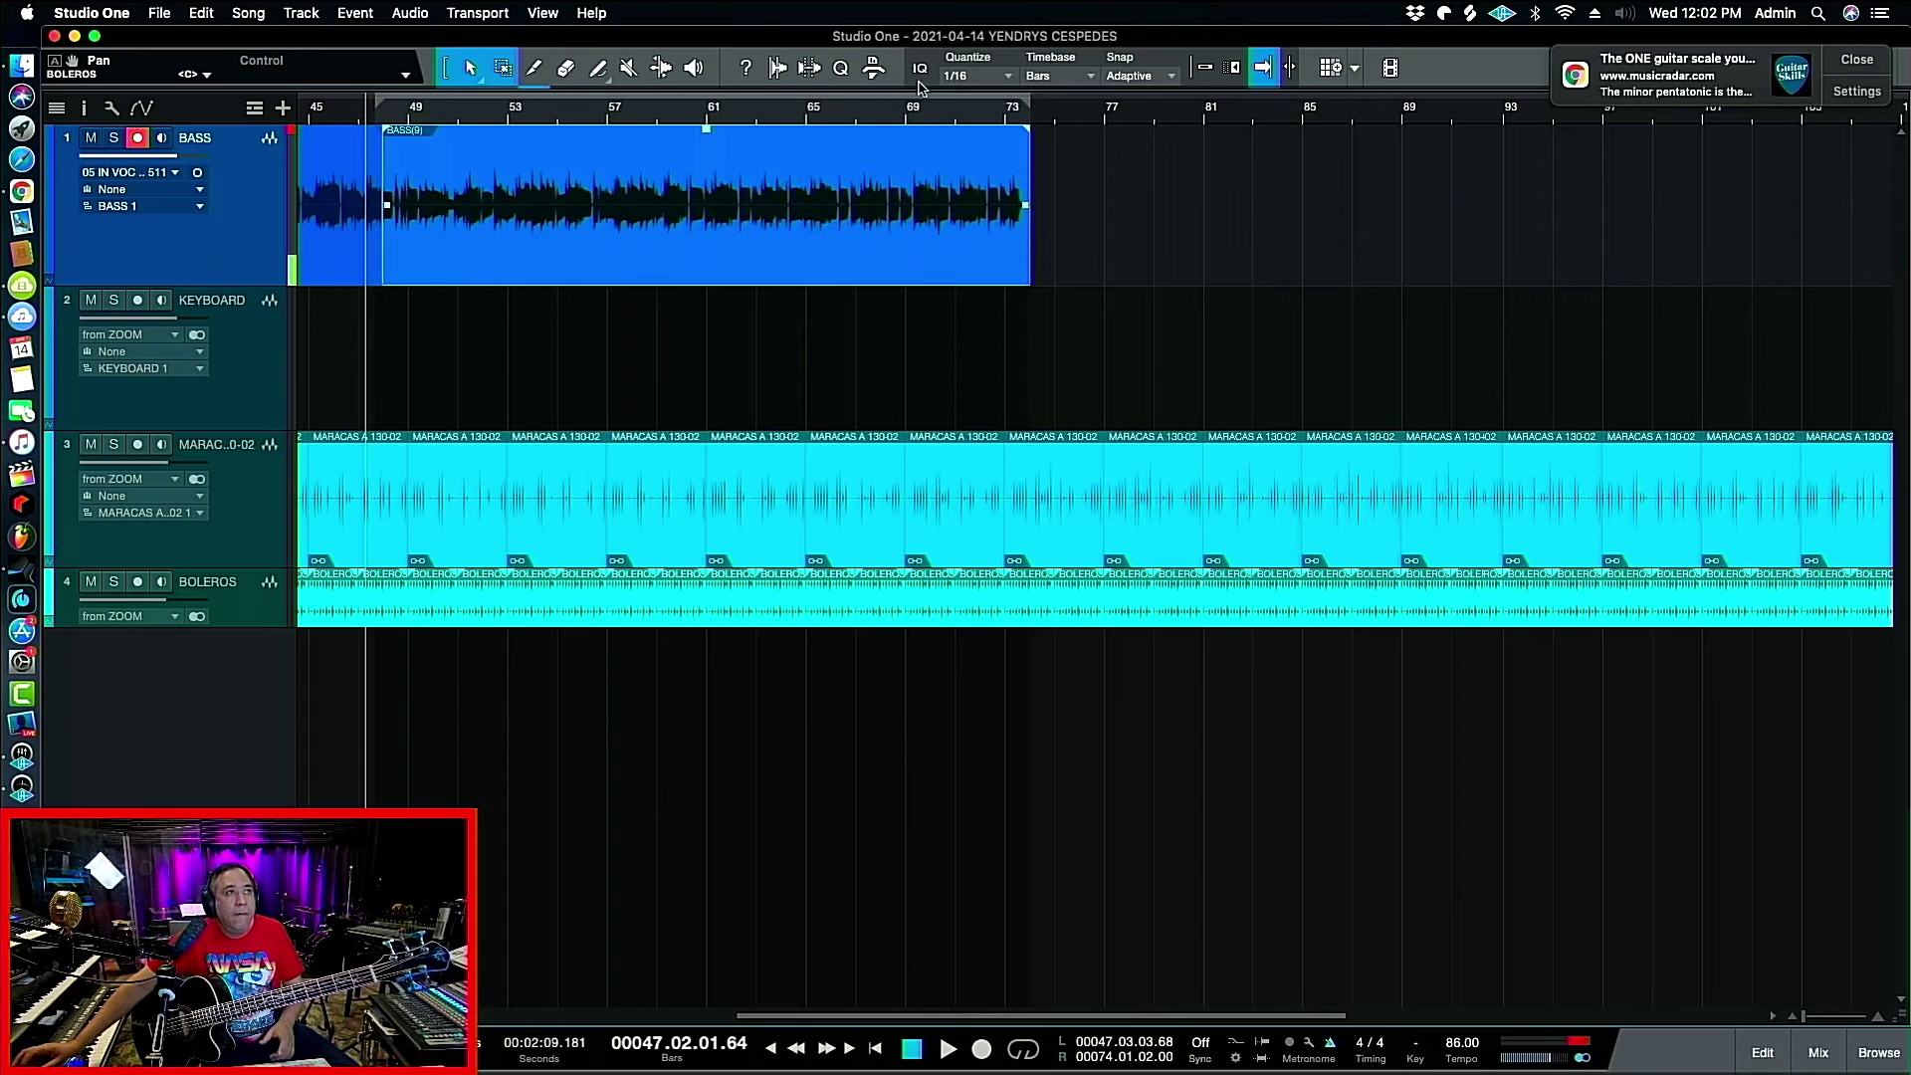
# Re-record the bass ending, starting playback around bar 70 and stopping at about bar 74.
pyautogui.click(941, 109)
pyautogui.press('KP_Multiply')
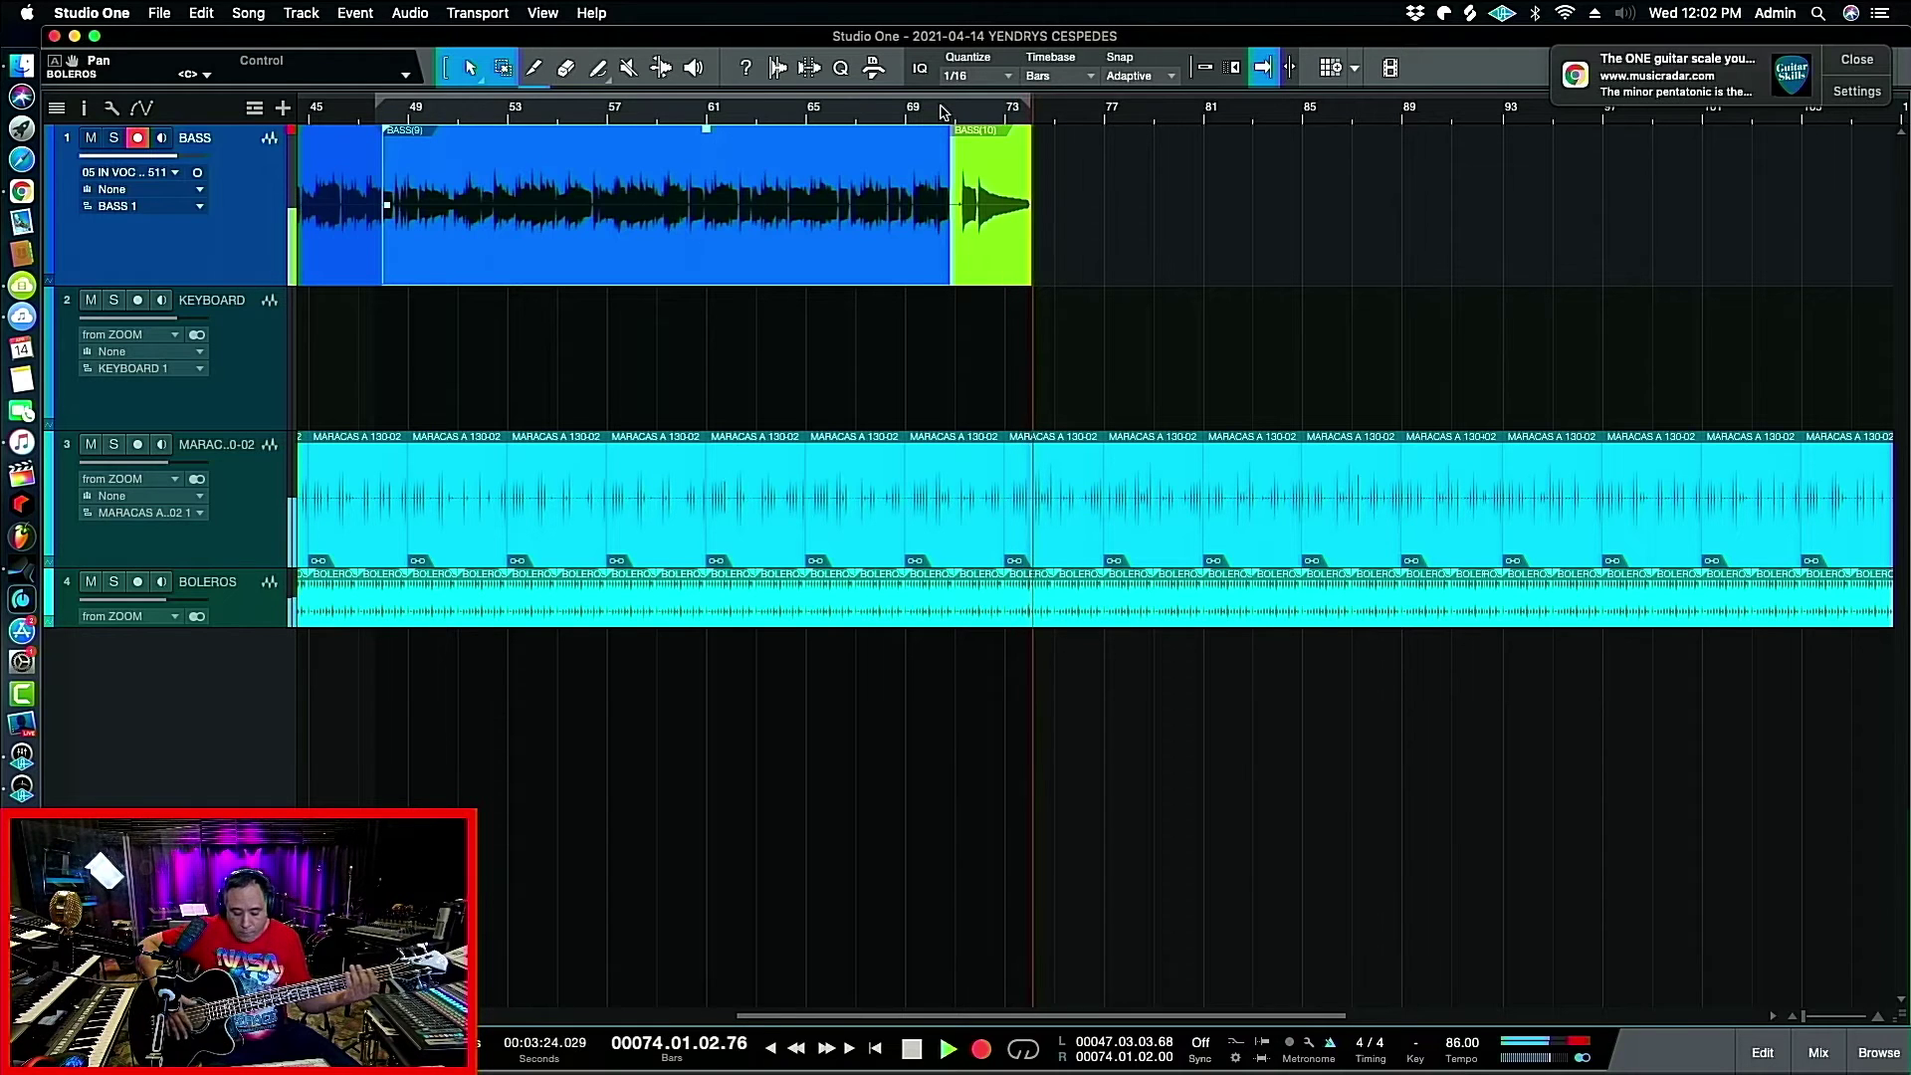
pyautogui.press('space')
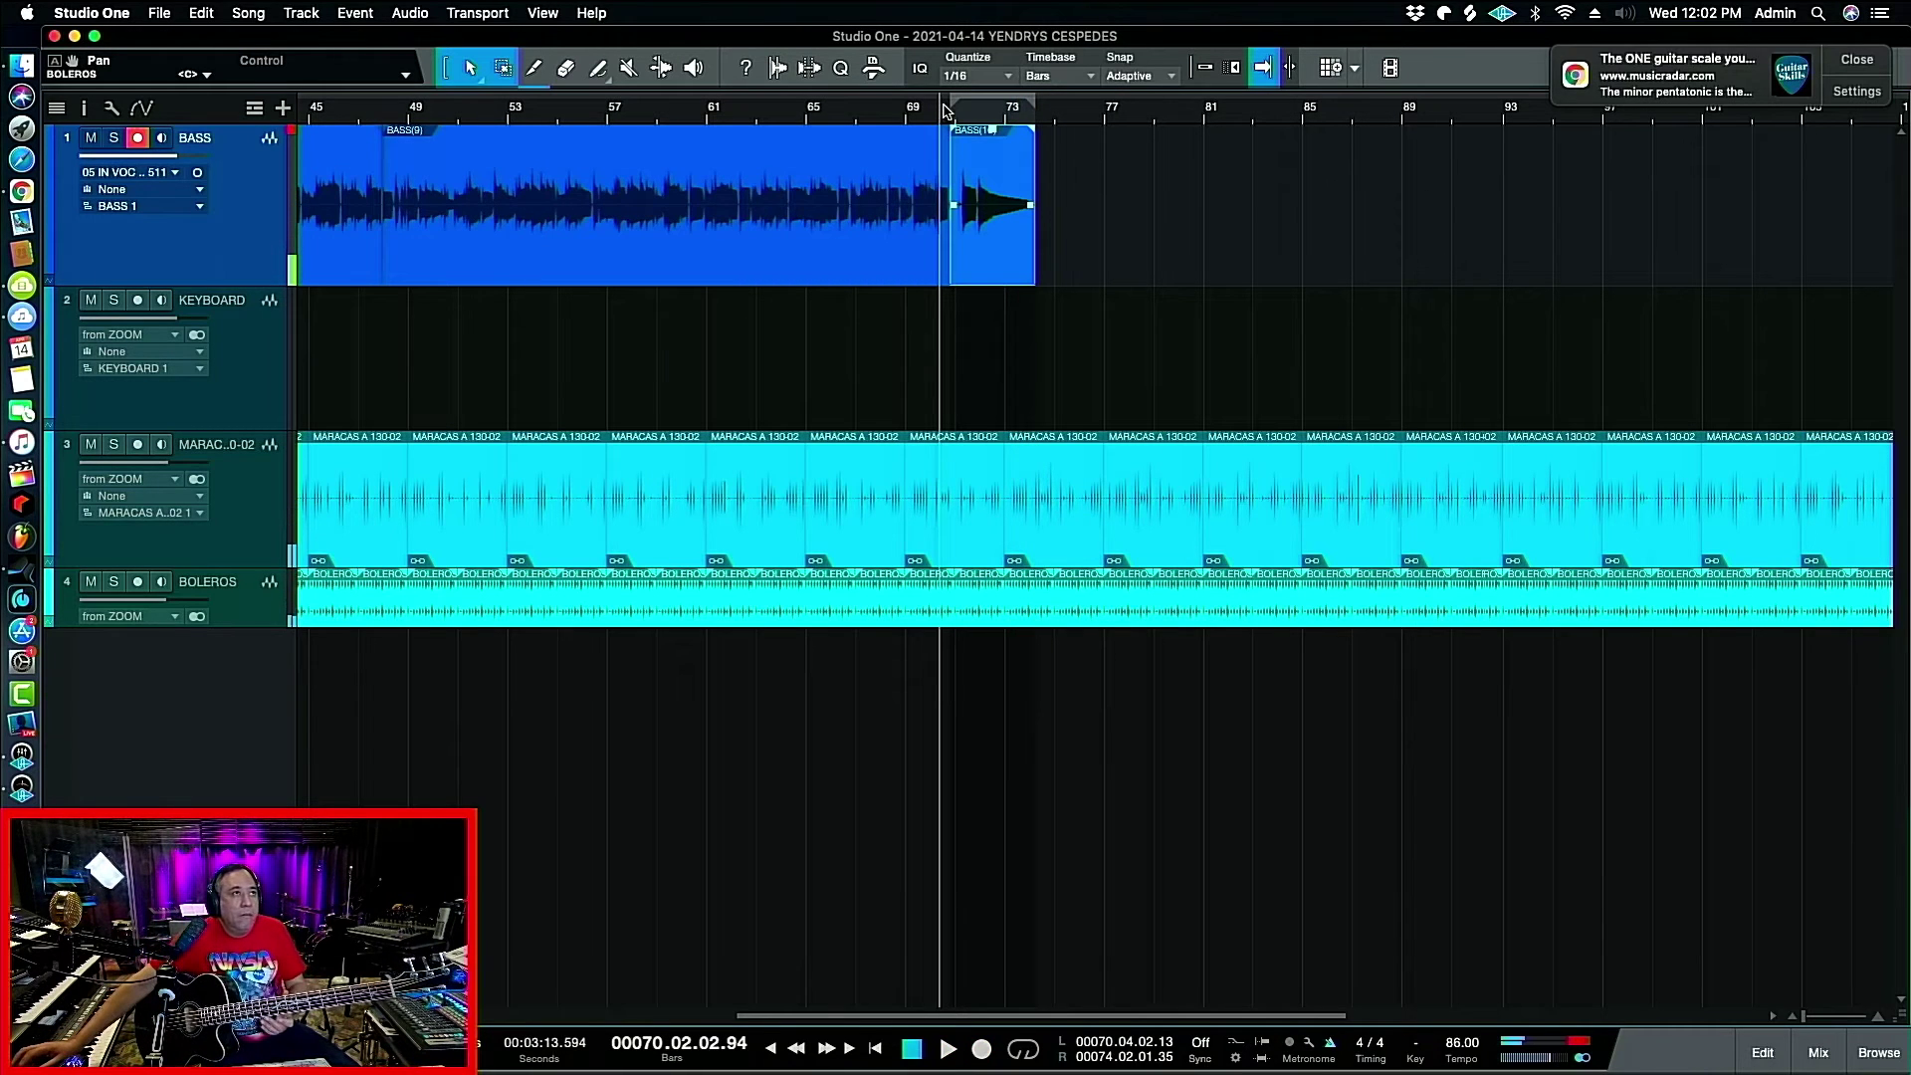
# Move the boundary between the last two bass takes to 71.02.02.84, just before the ending note's attack.
pyautogui.scroll(5, 946, 112)
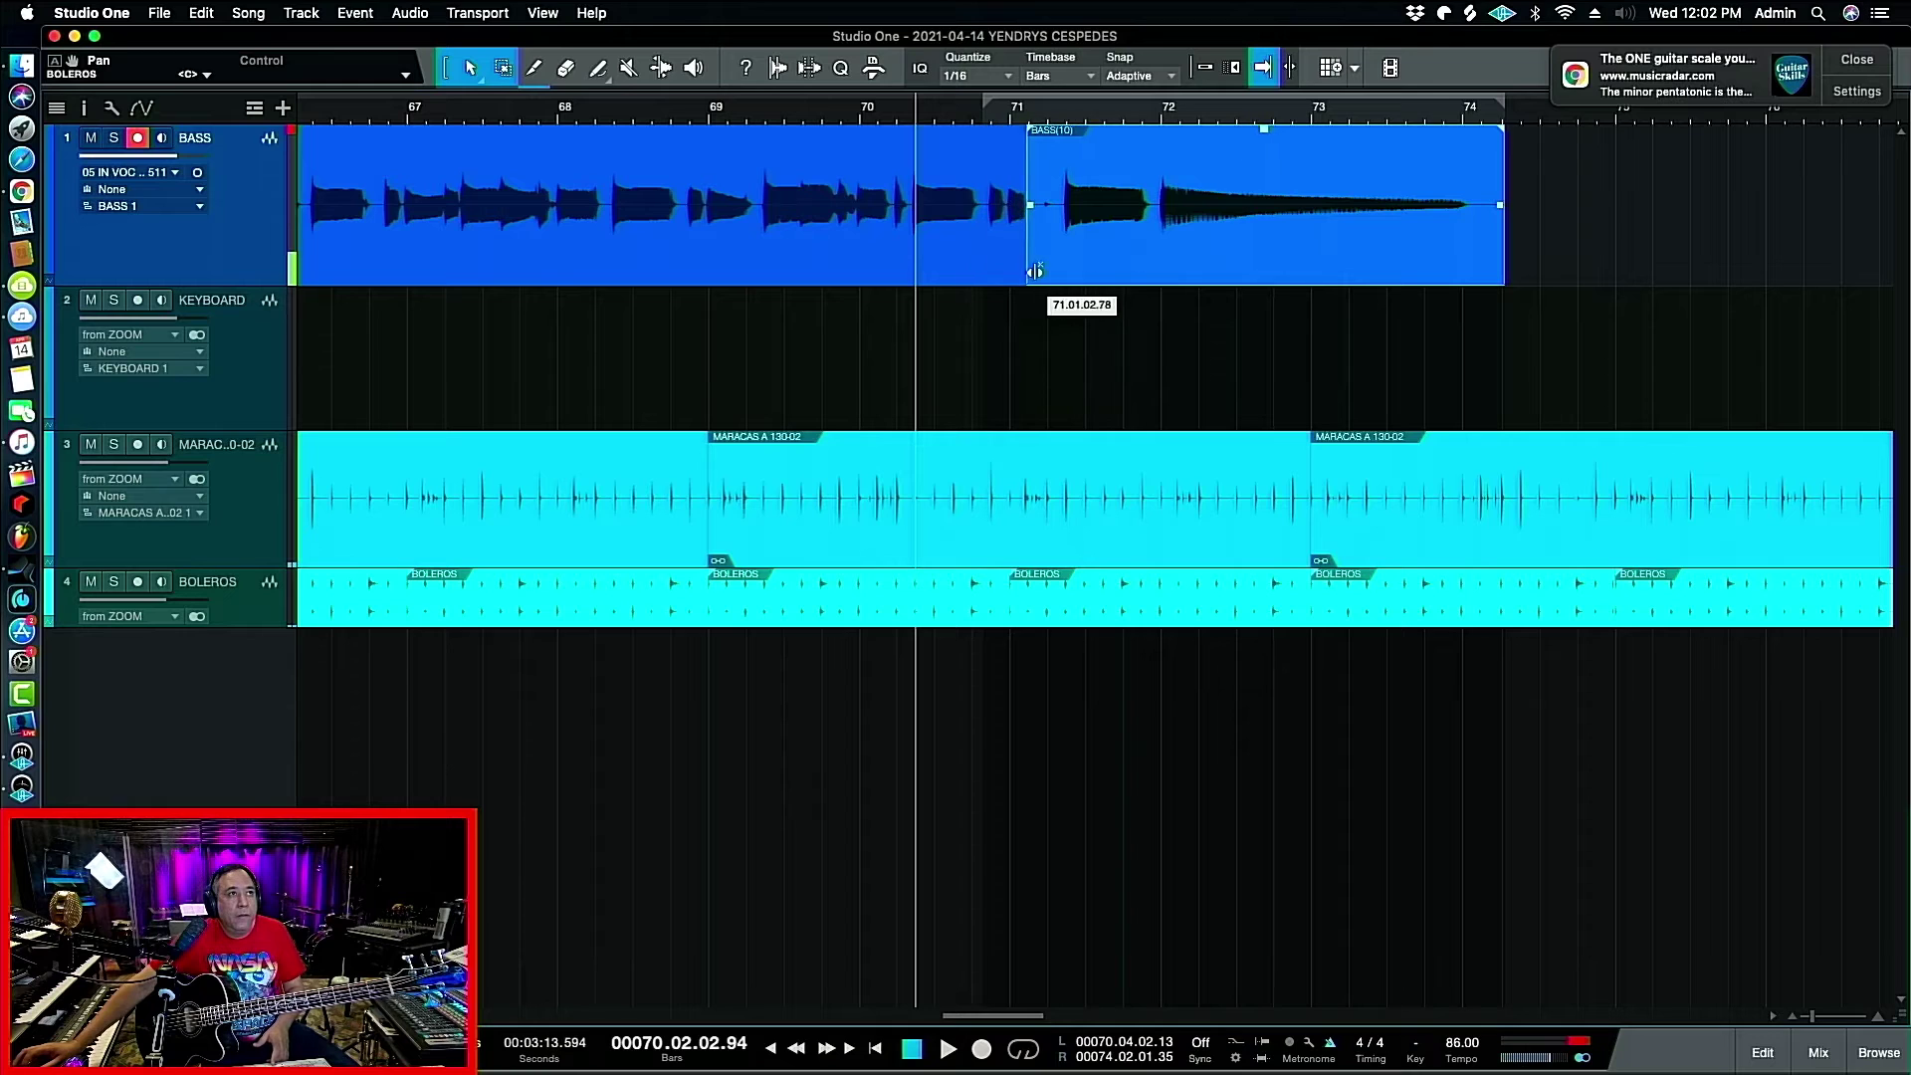
pyautogui.moveTo(1035, 271); pyautogui.dragTo(1055, 272)
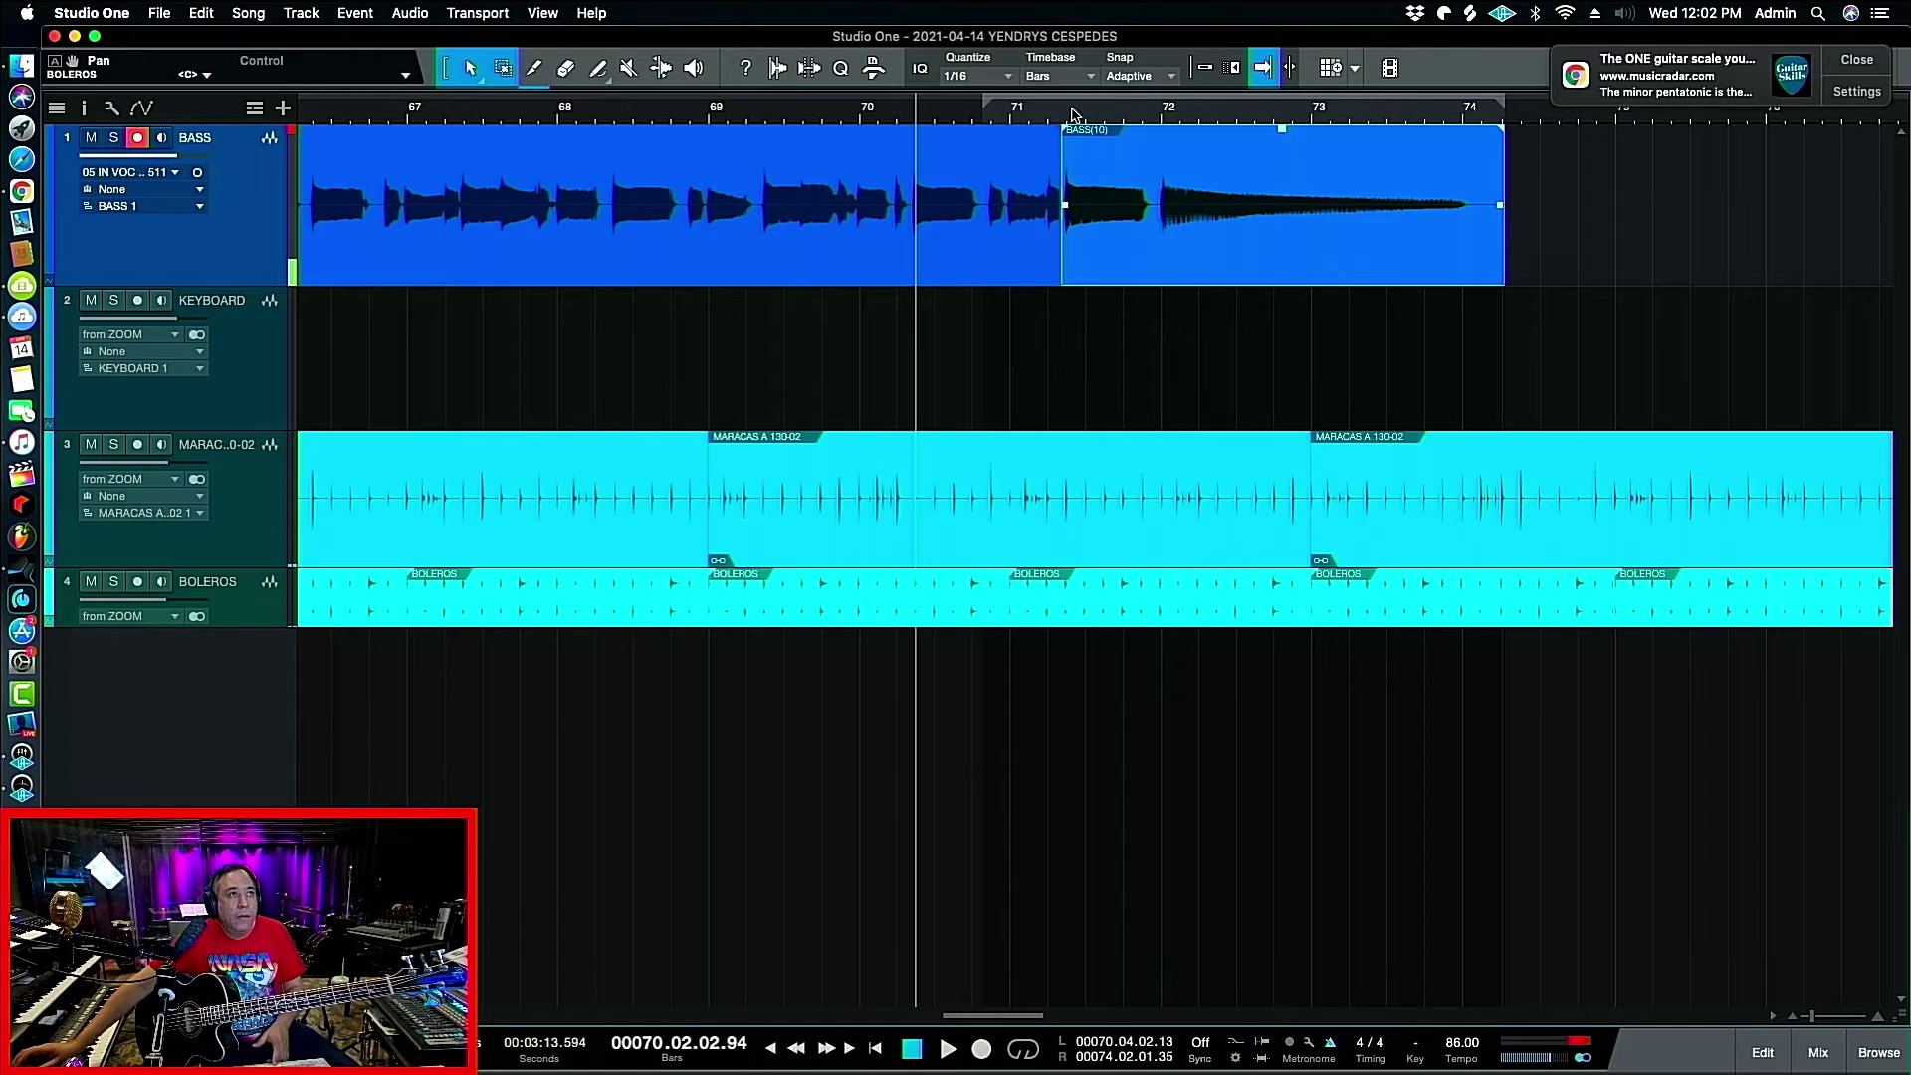
pyautogui.scroll(5, 1072, 113)
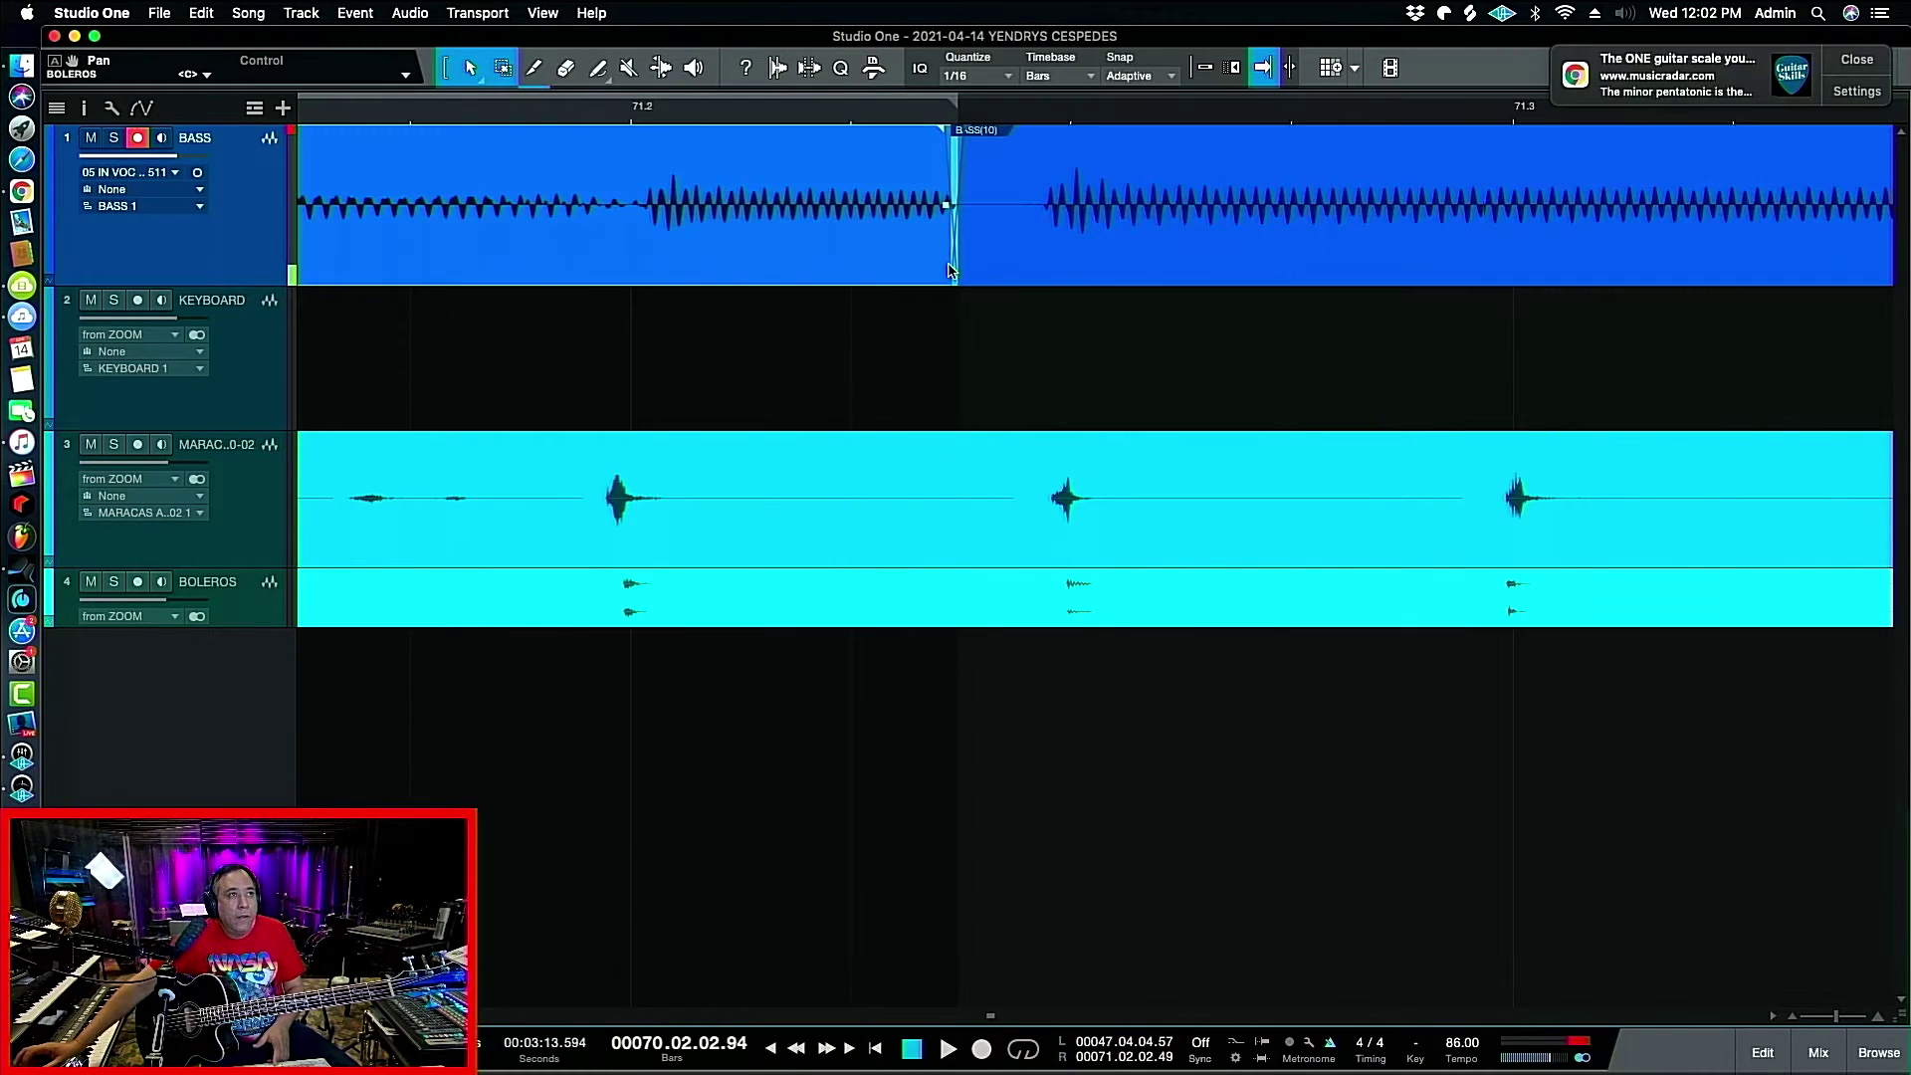
pyautogui.moveTo(951, 267); pyautogui.dragTo(1033, 267)
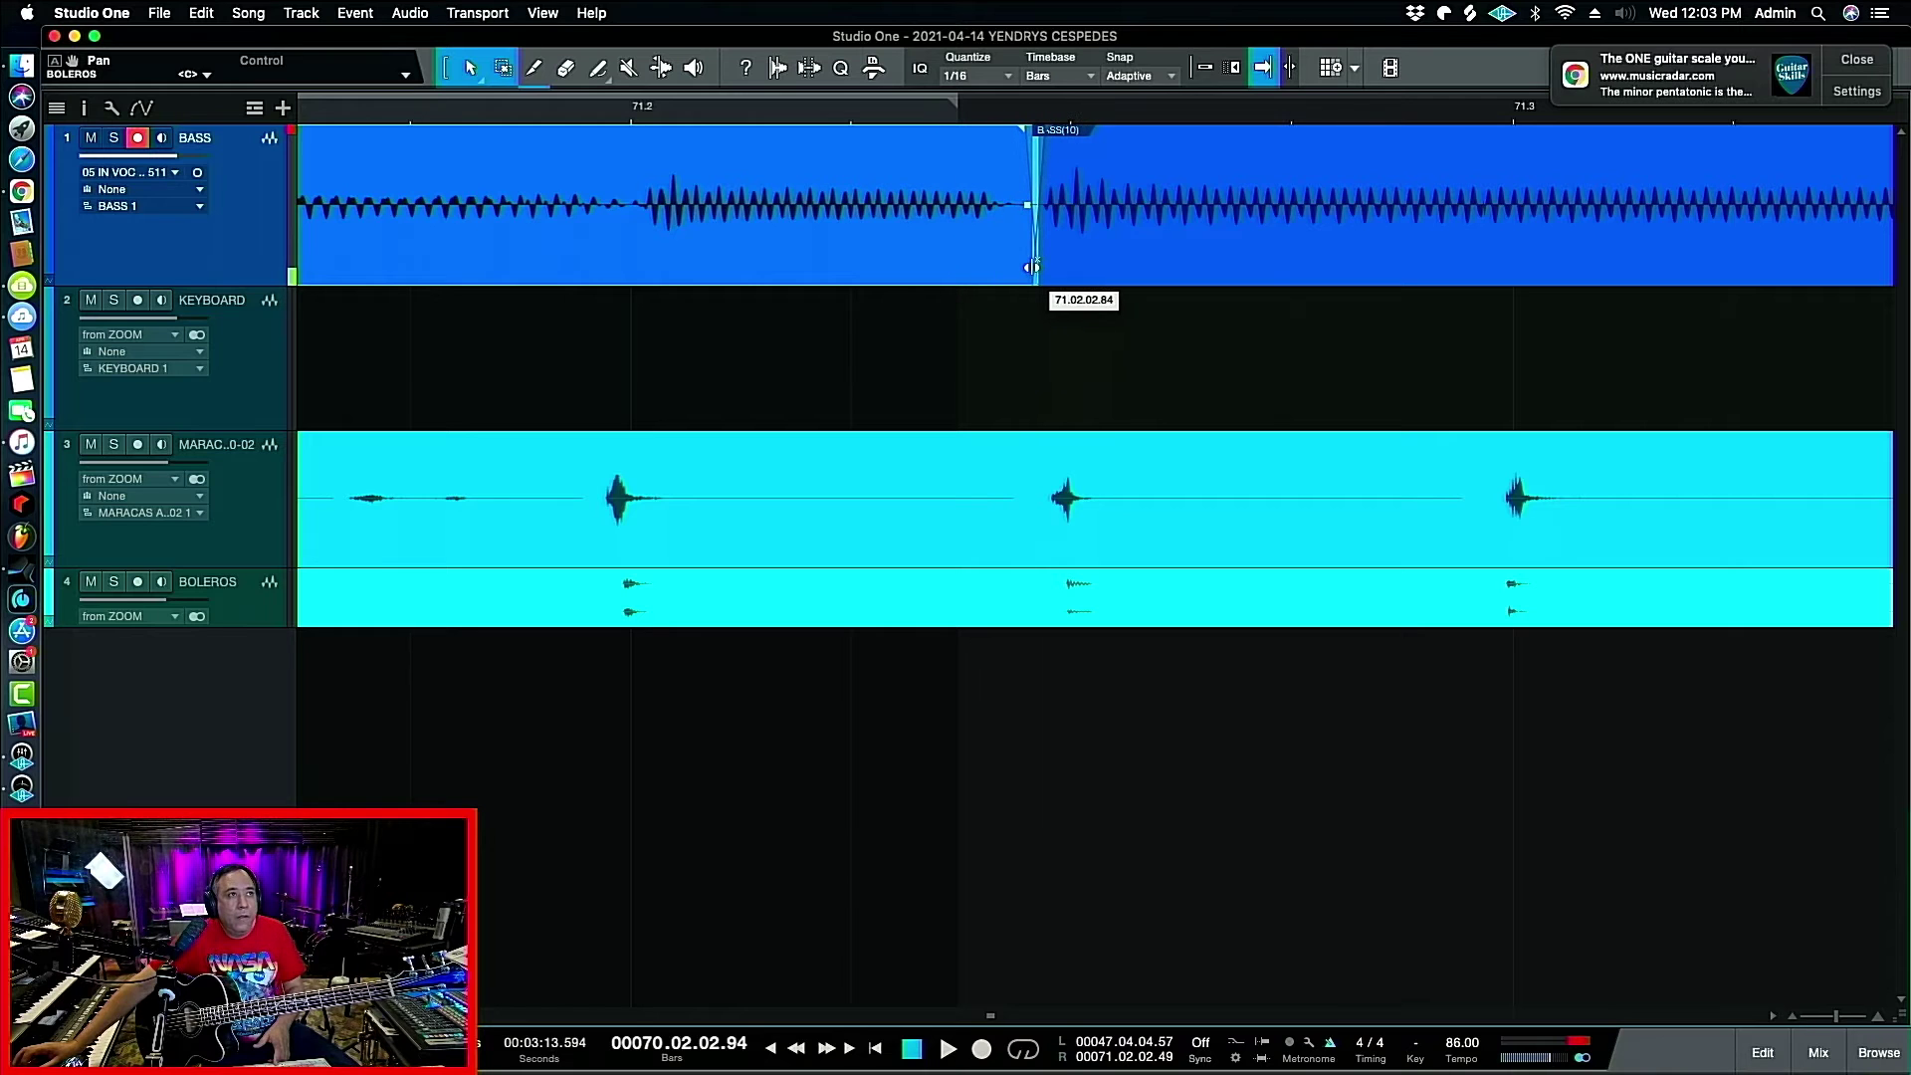
pyautogui.scroll(-10, 1003, 107)
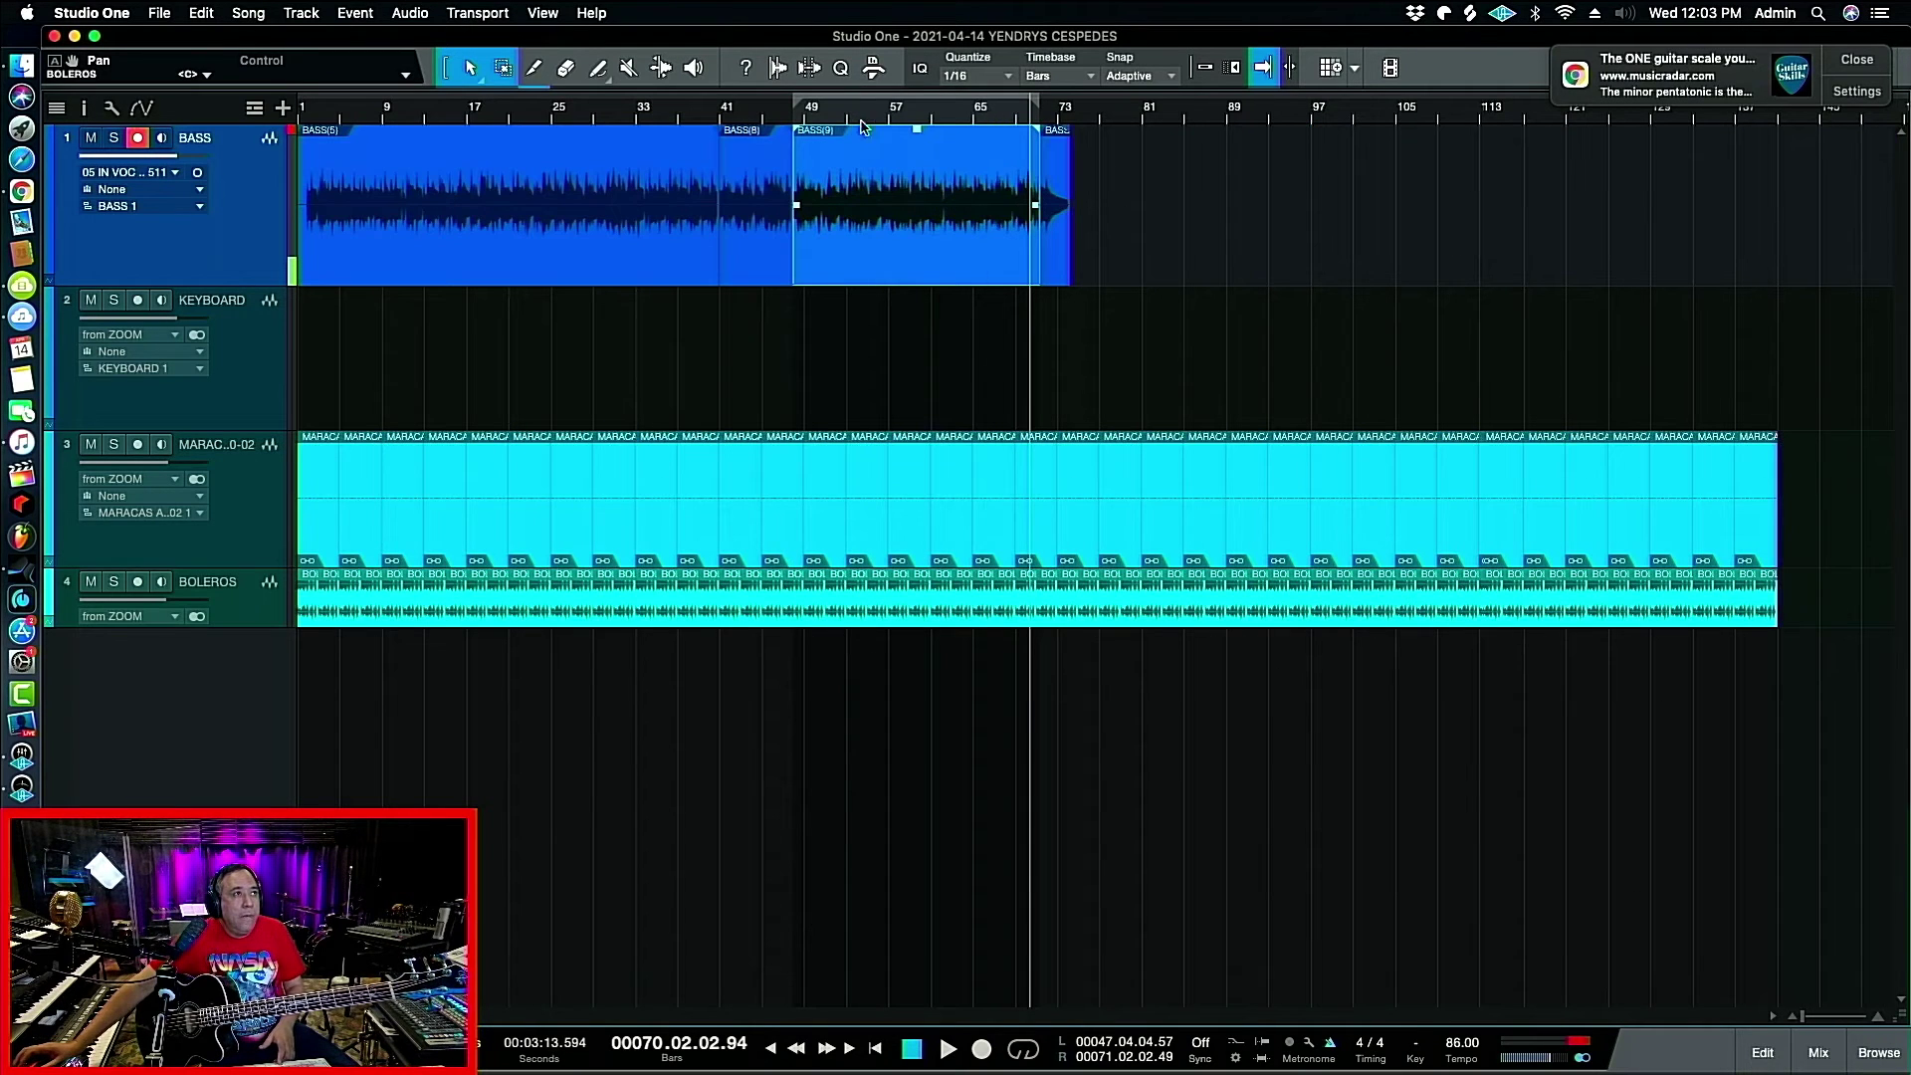
# Check the bass join at bar 41, then bounce all the BASS track's takes into one continuous event.
pyautogui.click(717, 112)
pyautogui.scroll(3, 717, 112)
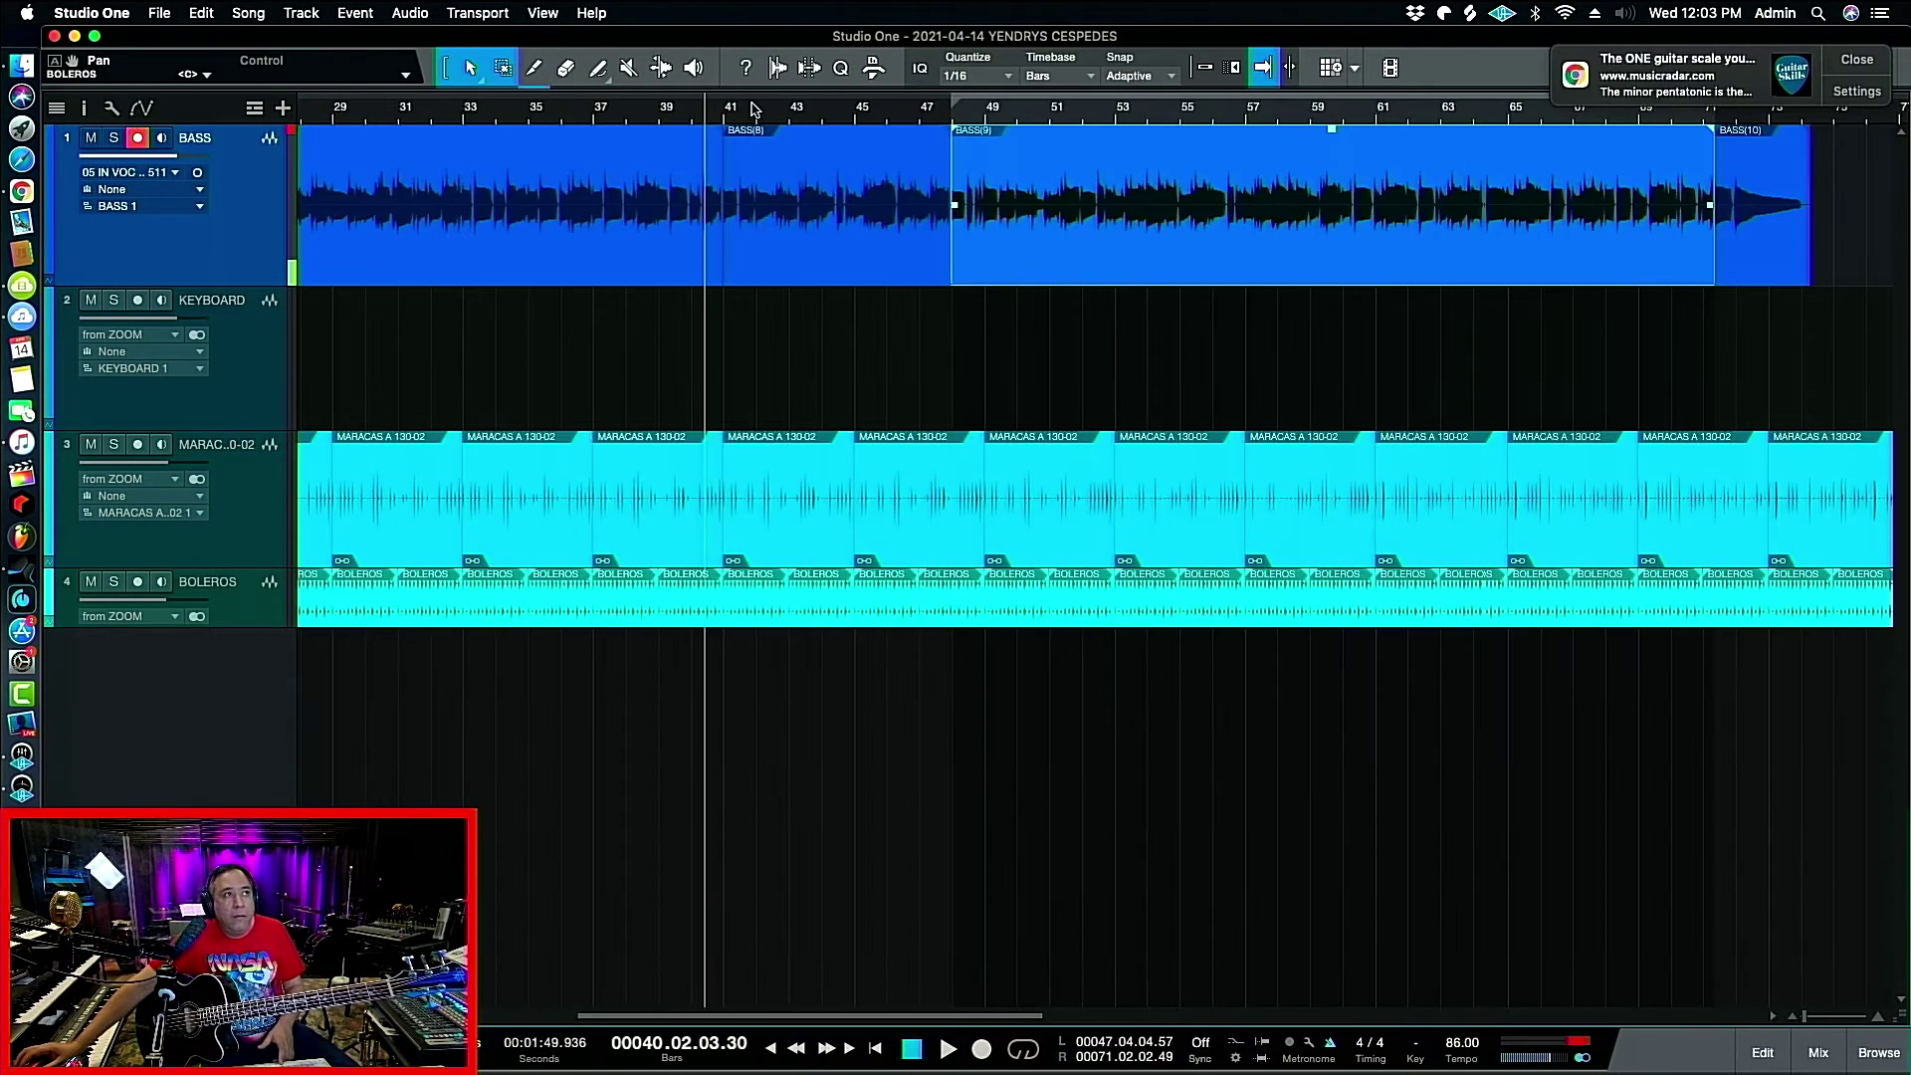
pyautogui.scroll(3, 752, 110)
pyautogui.scroll(4, 660, 106)
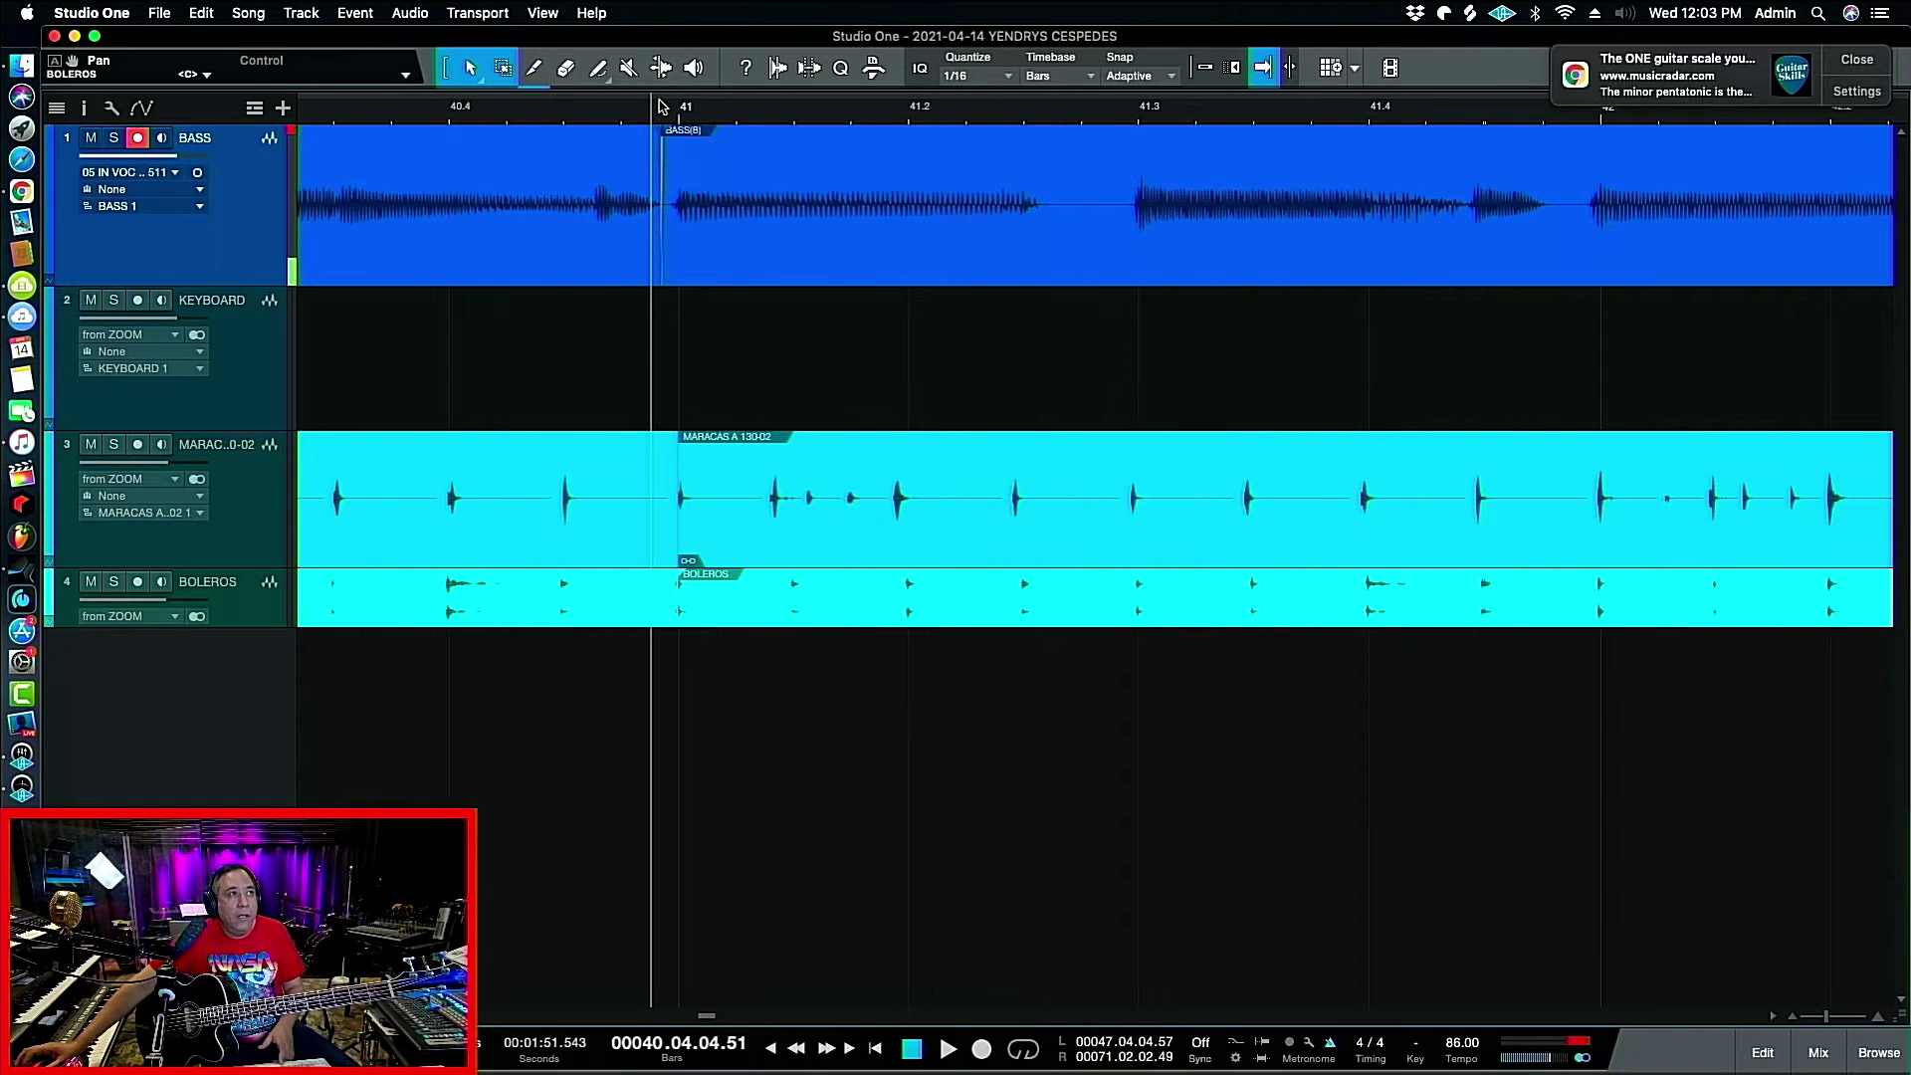
pyautogui.scroll(-8, 681, 107)
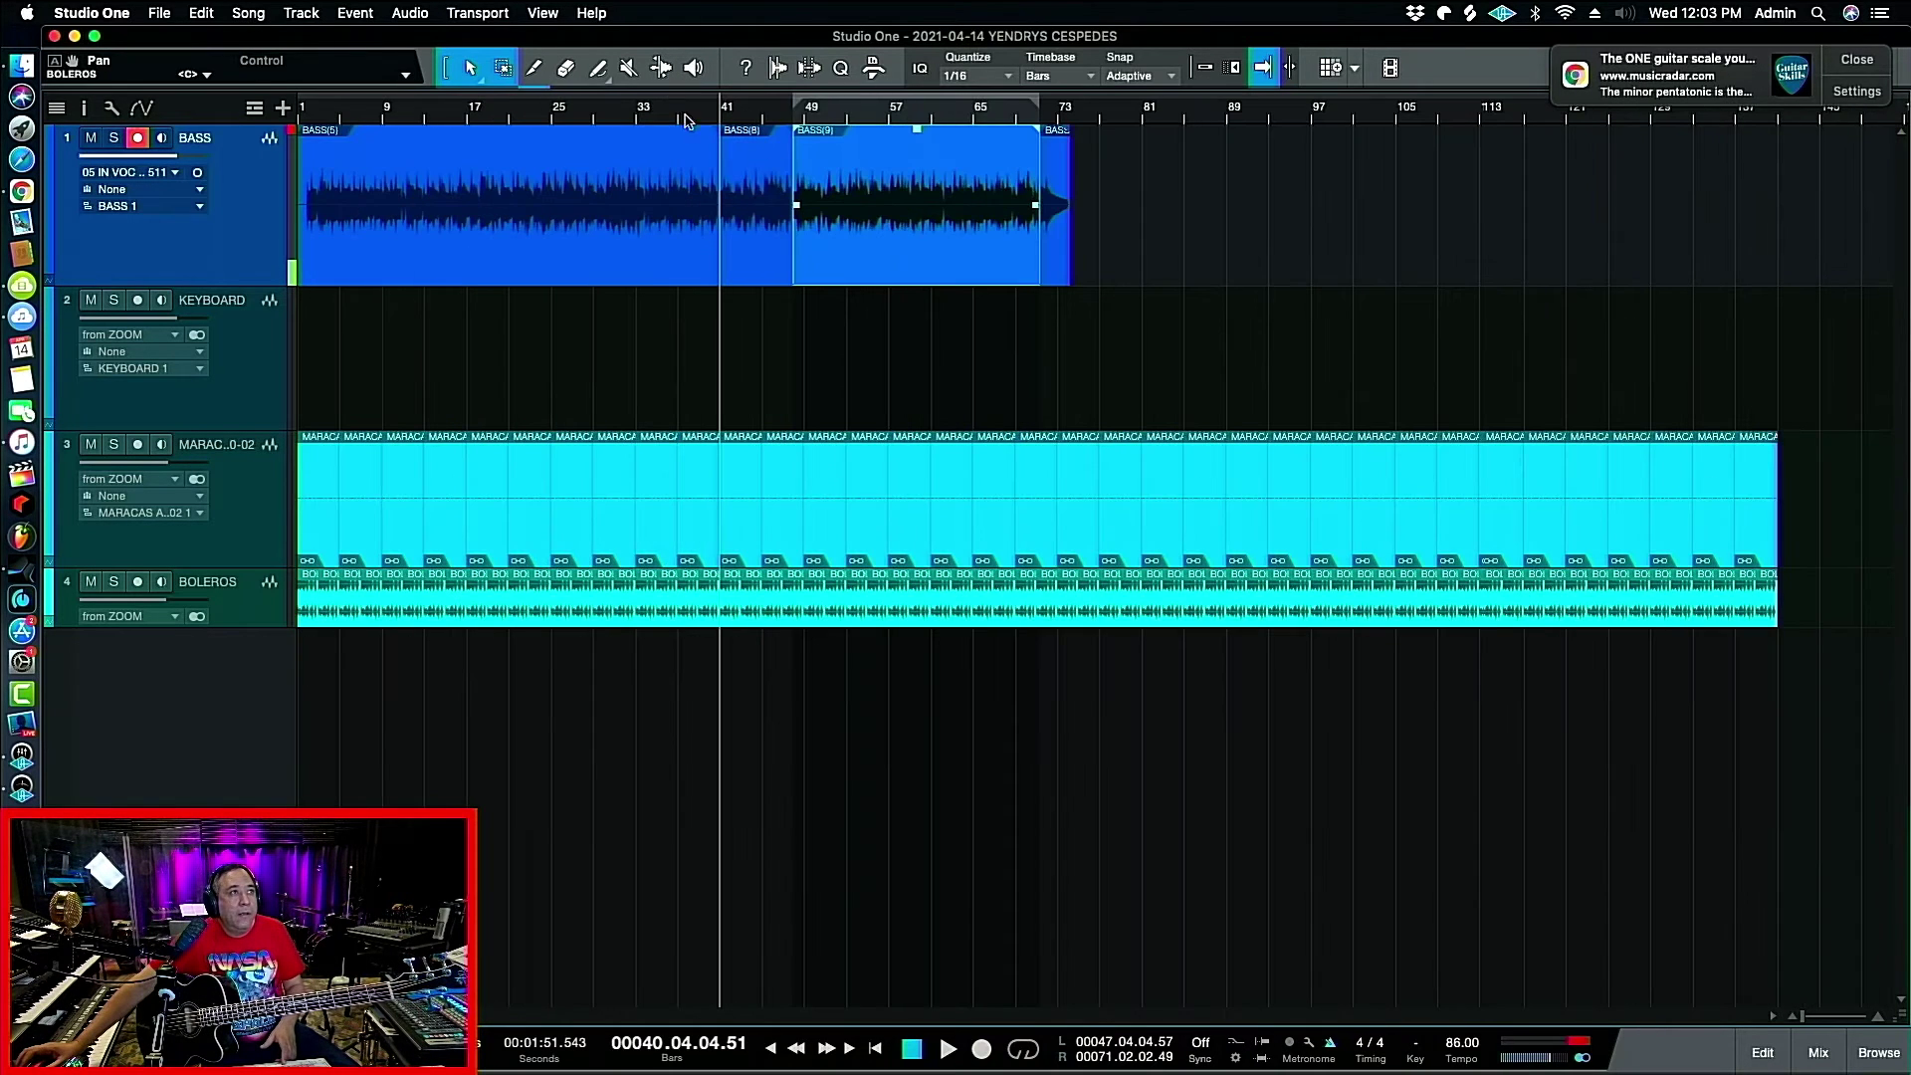
pyautogui.moveTo(1127, 263); pyautogui.dragTo(298, 247)
pyautogui.rightClick(498, 244)
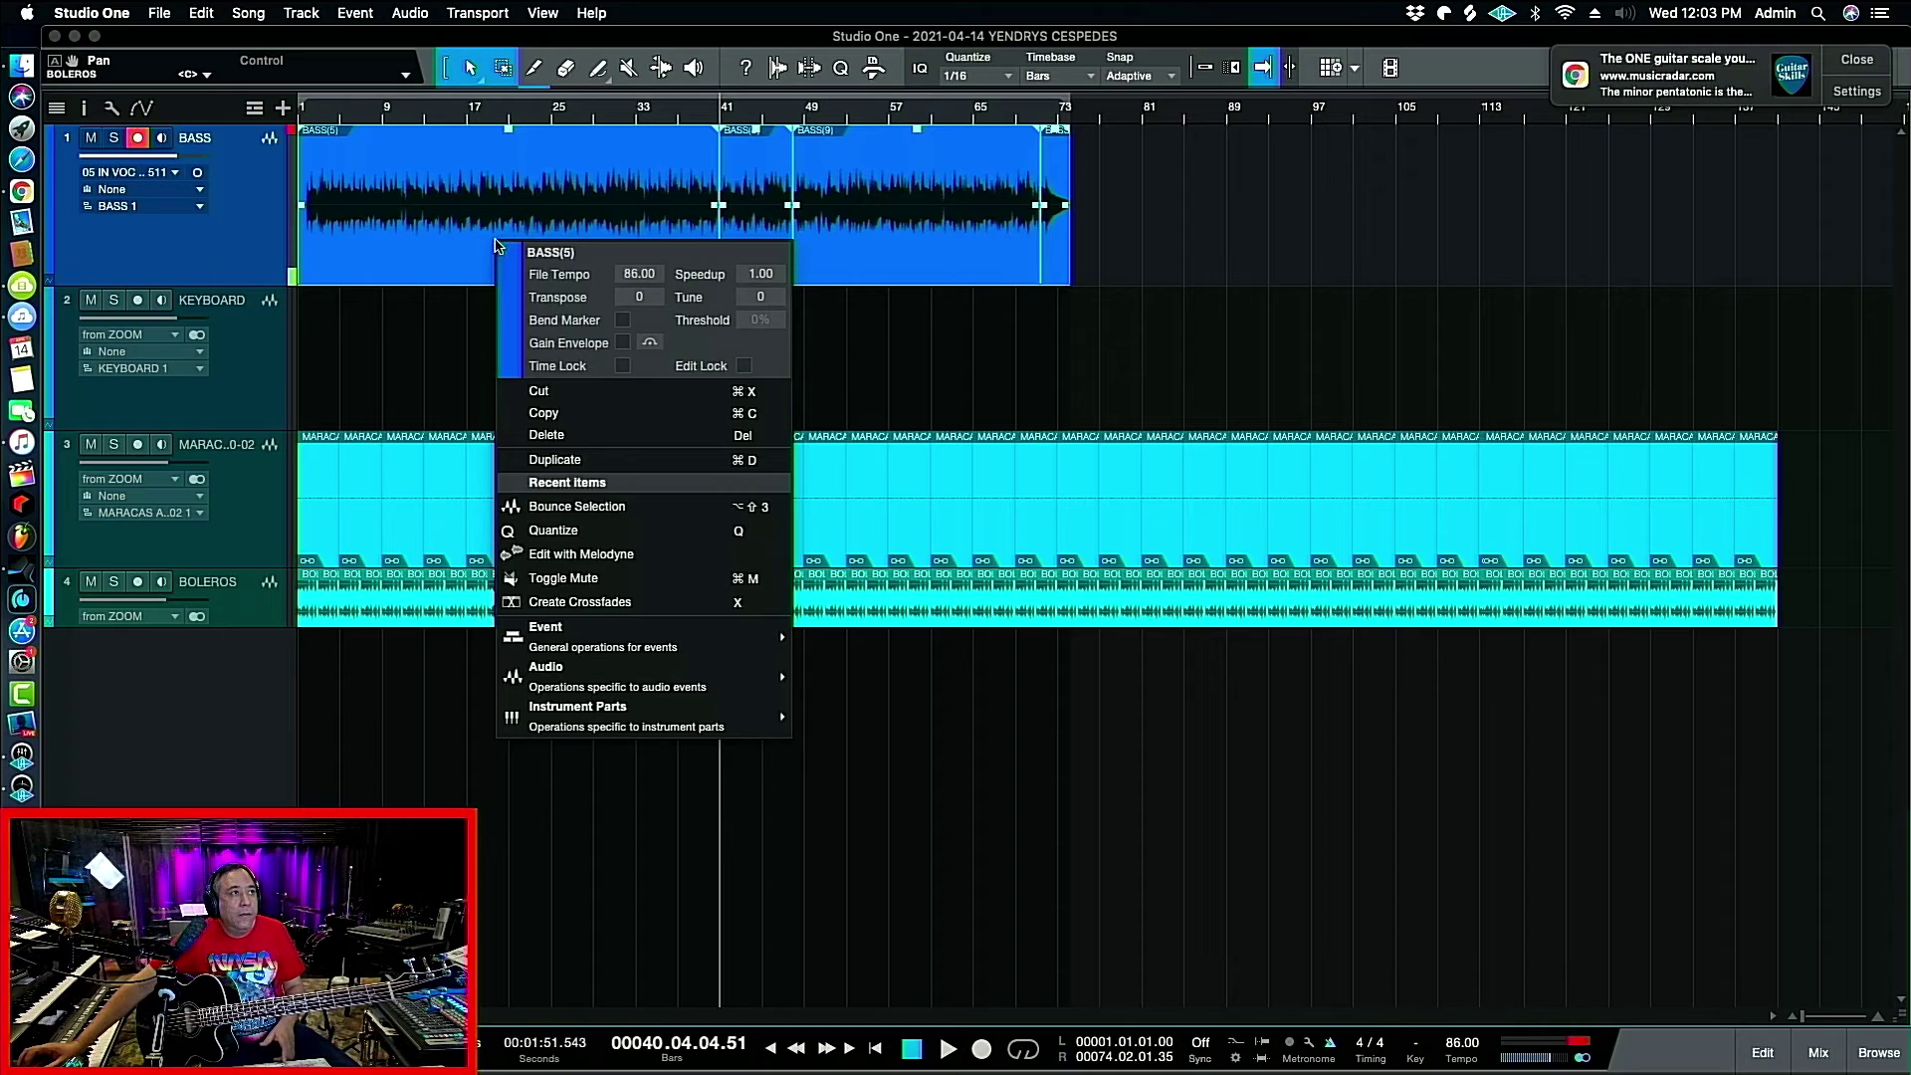
pyautogui.click(579, 508)
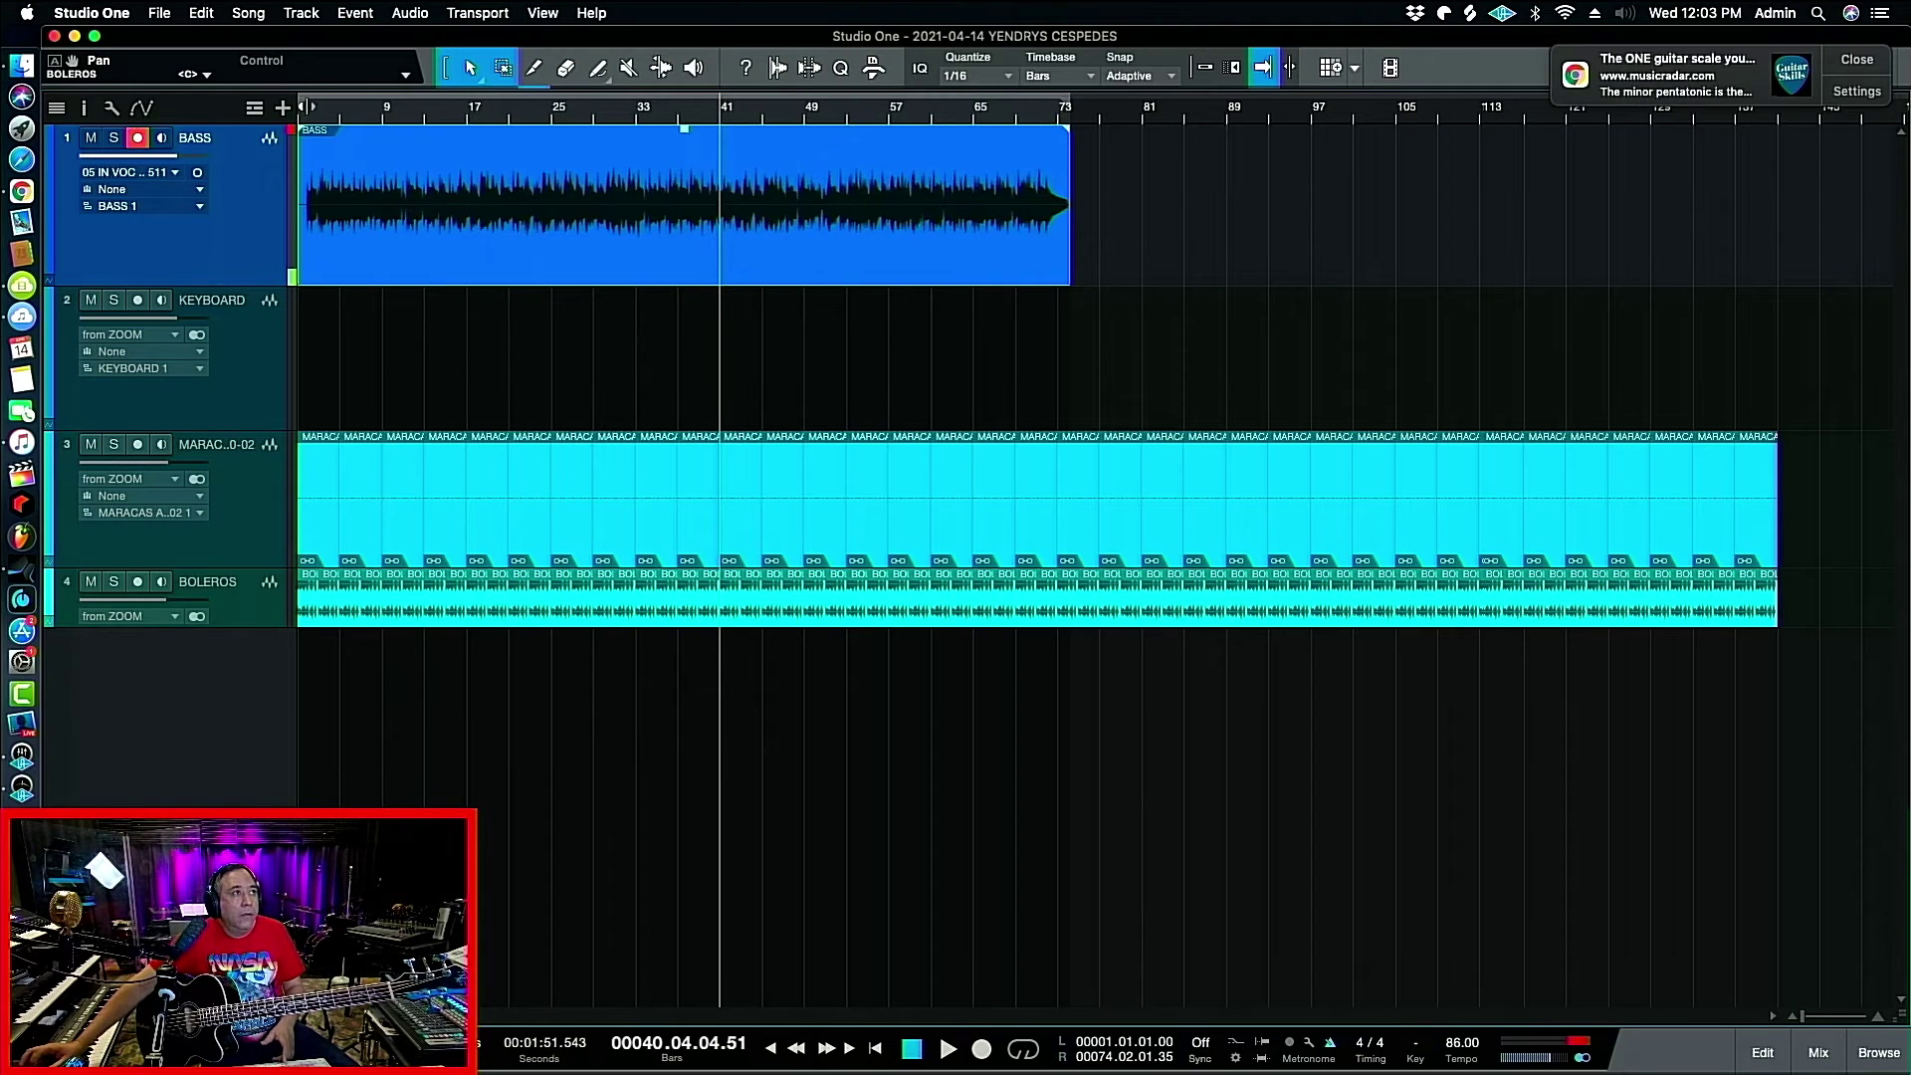
# Record a keyboard part on the KEYBOARD track from bar 1 to about bar 74.
pyautogui.press('Return')
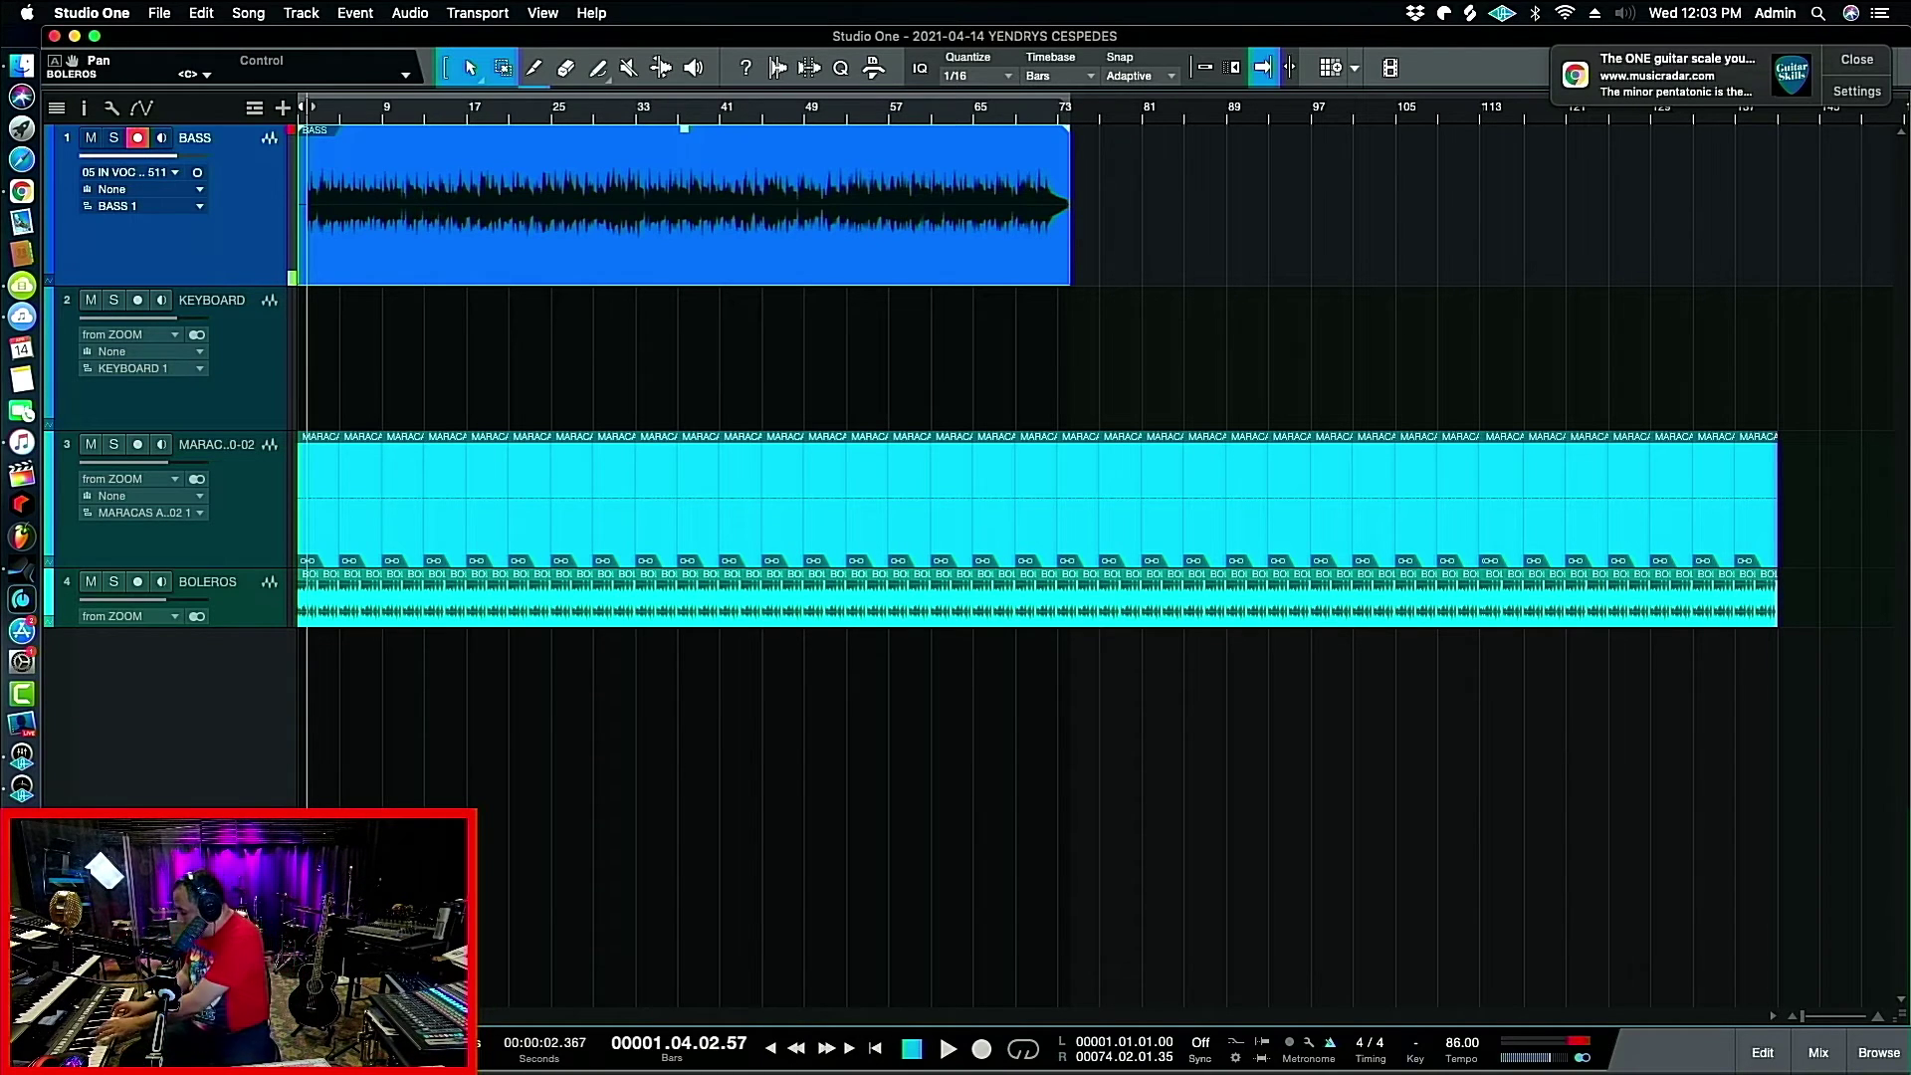
pyautogui.press('space')
pyautogui.click(217, 391)
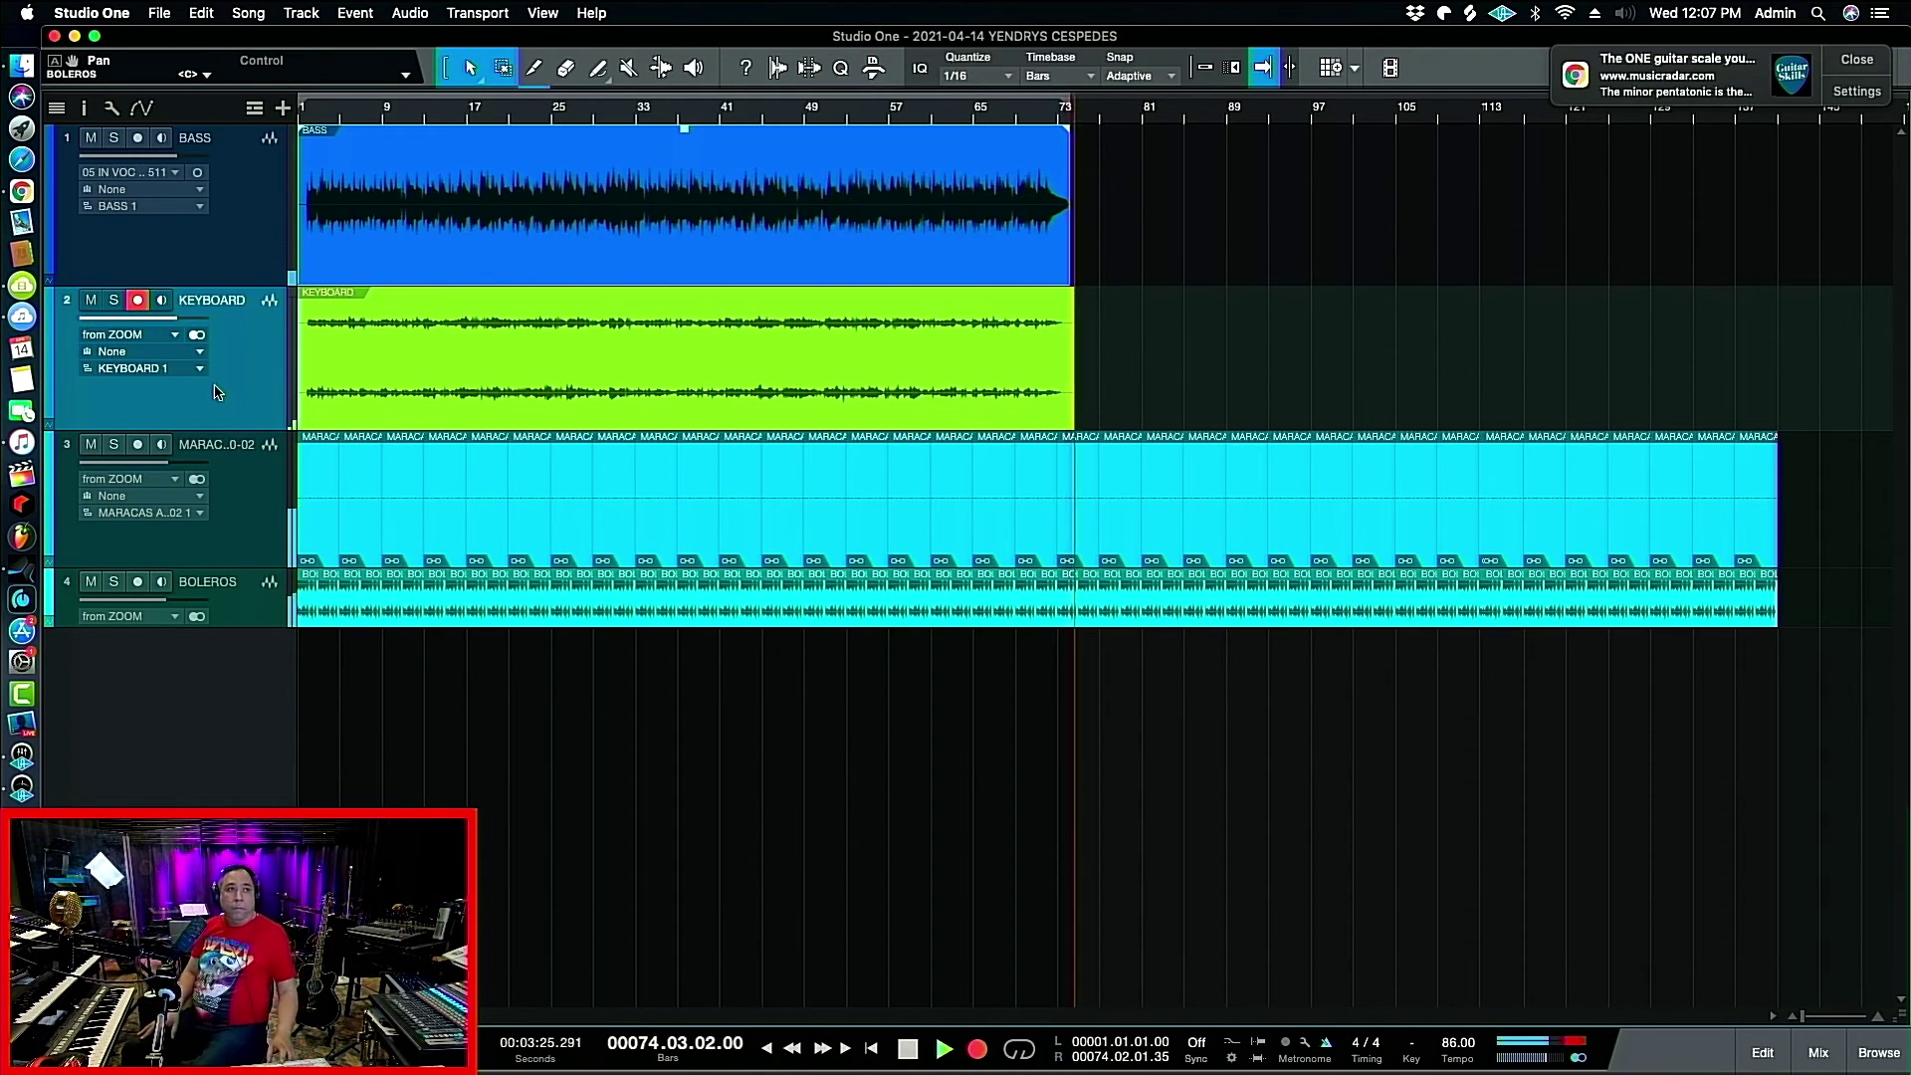
pyautogui.press('space')
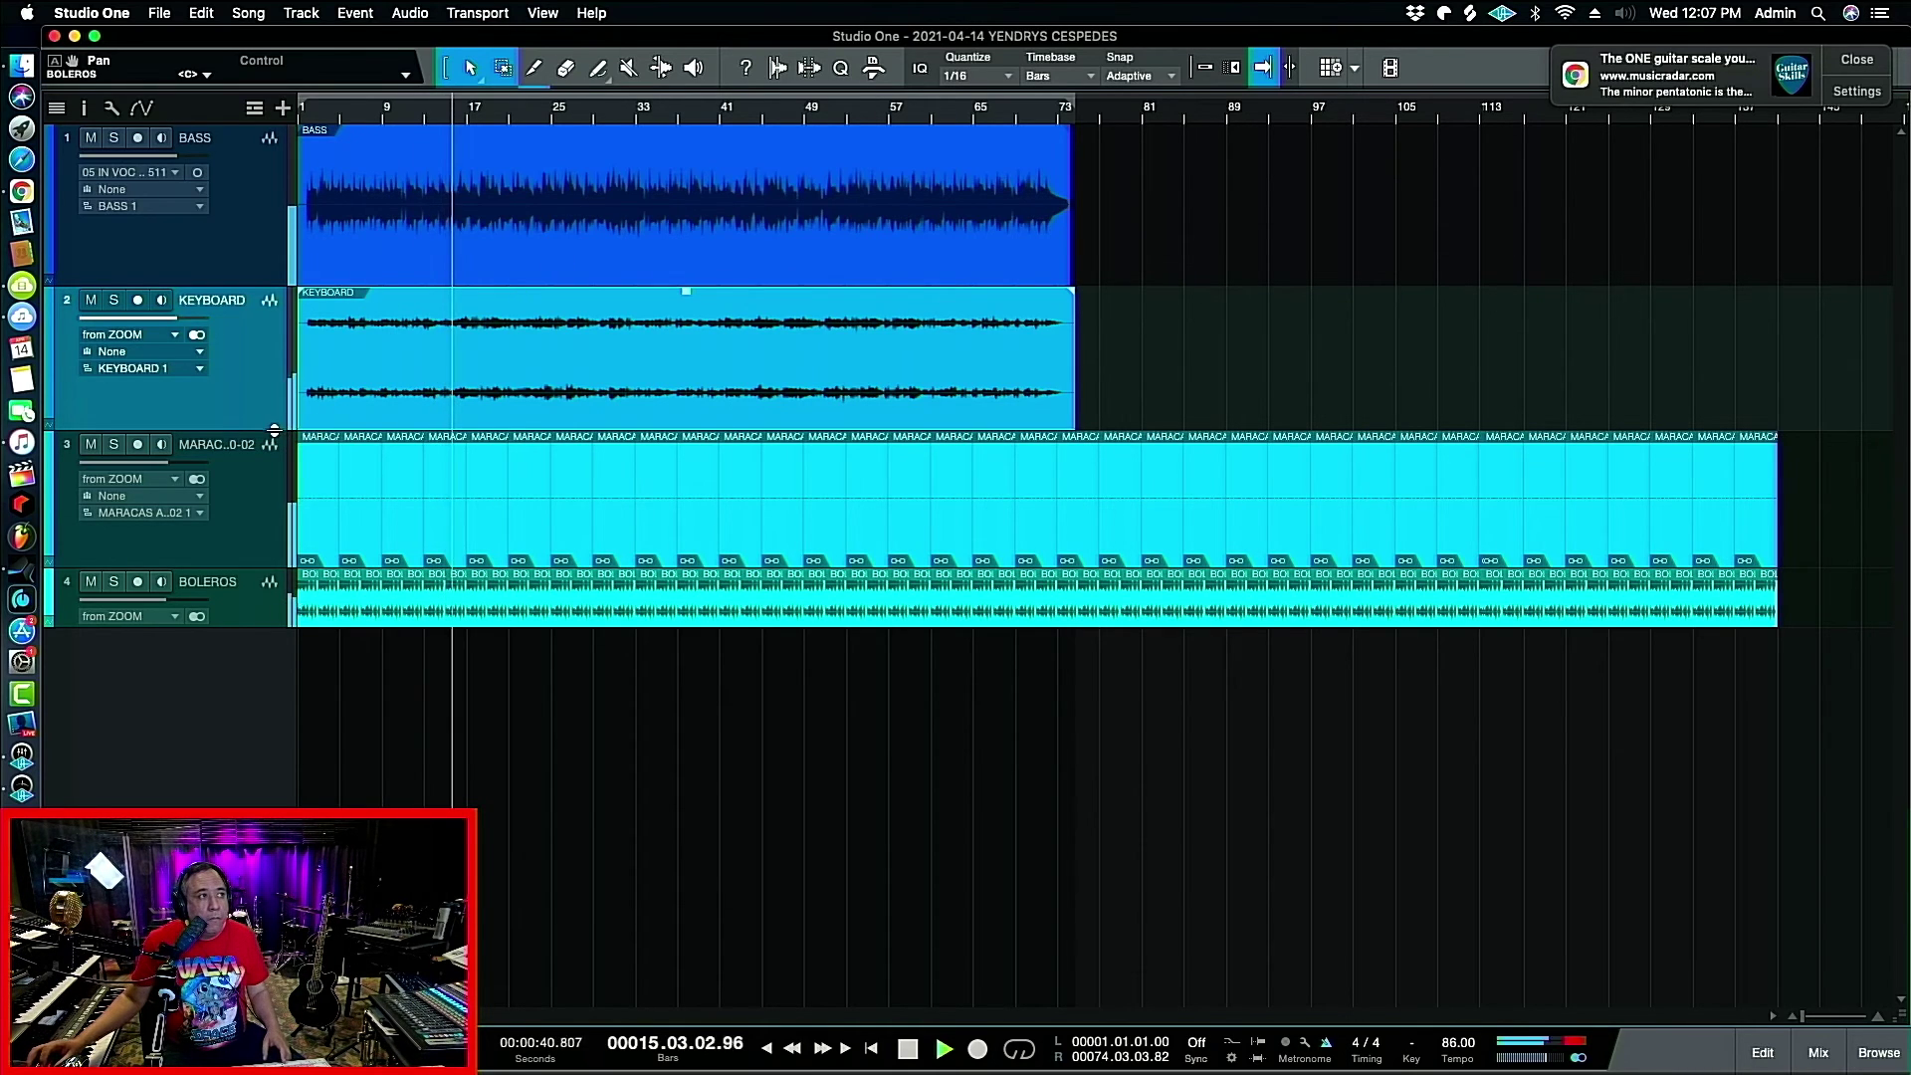
# Make the KEYBOARD track taller and add a short fade-out at the end of its recording.
pyautogui.moveTo(274, 430); pyautogui.dragTo(273, 516)
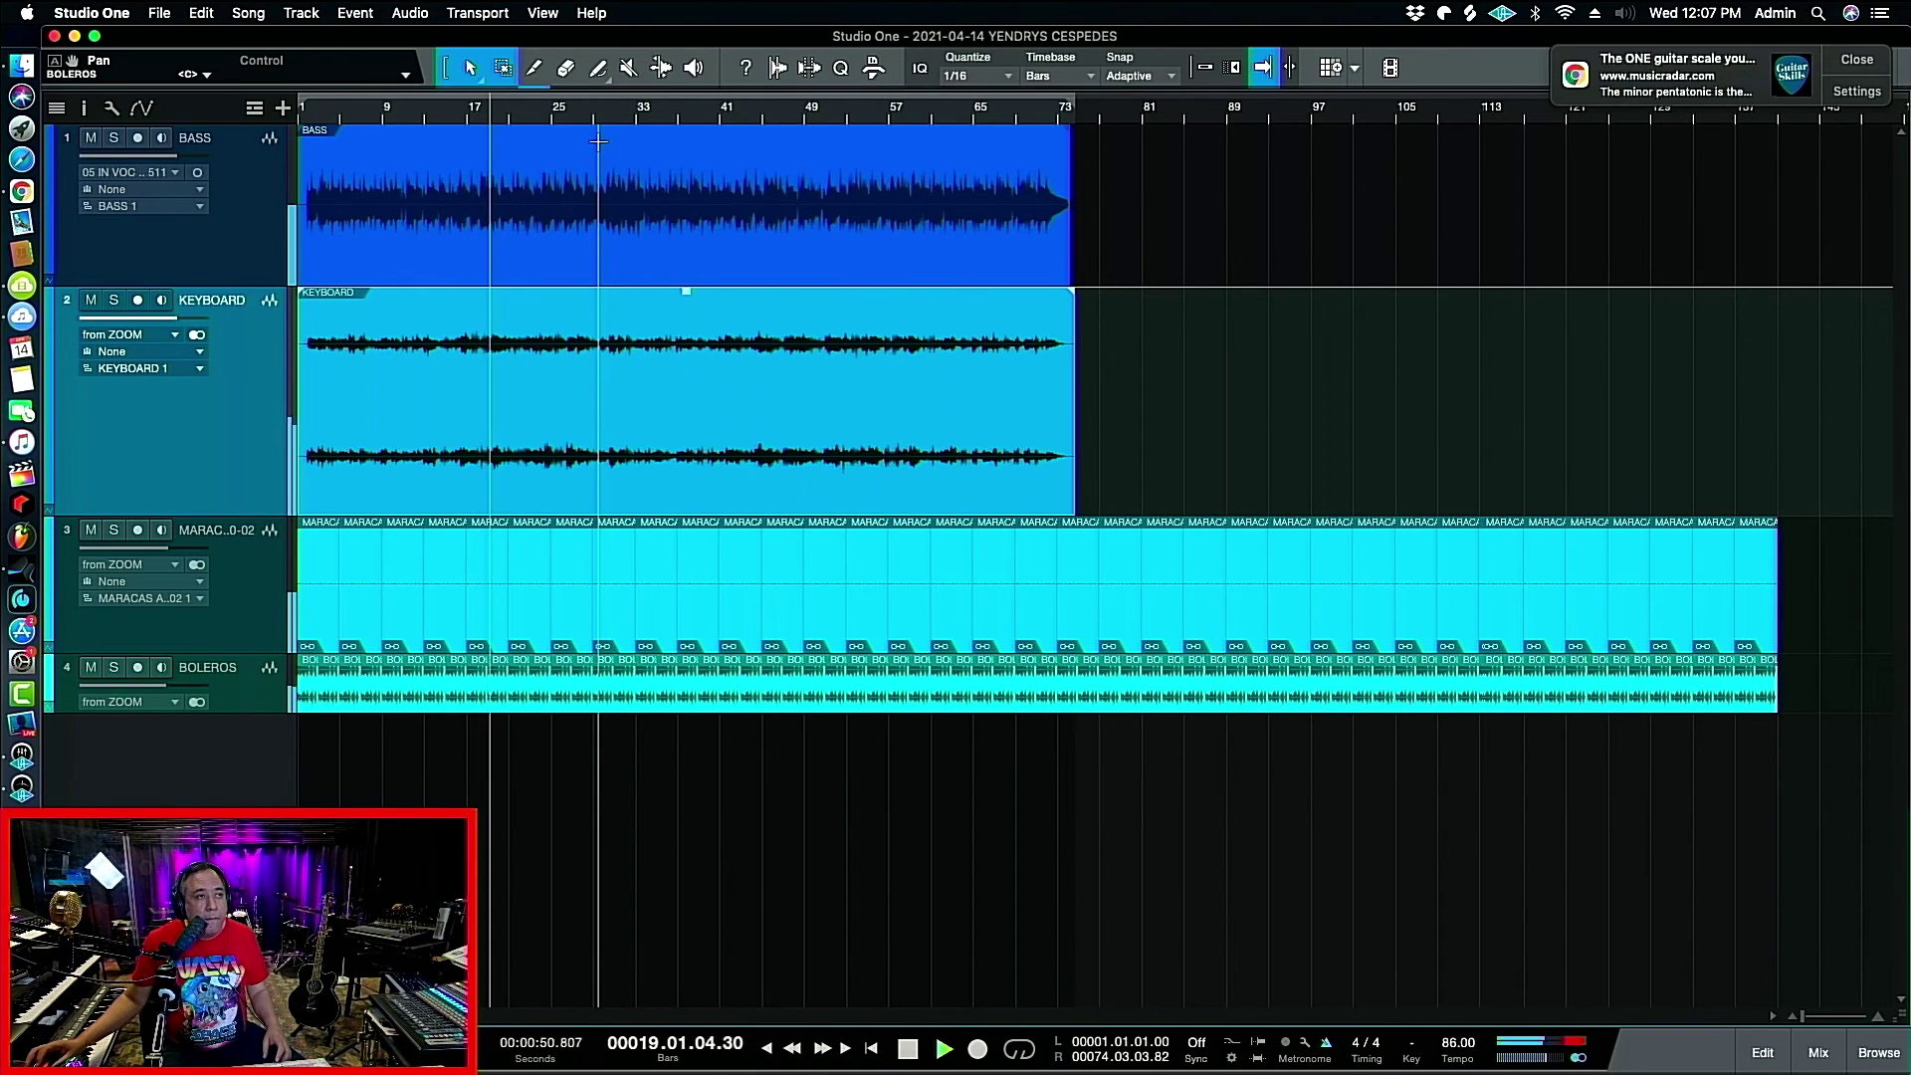
pyautogui.press('space')
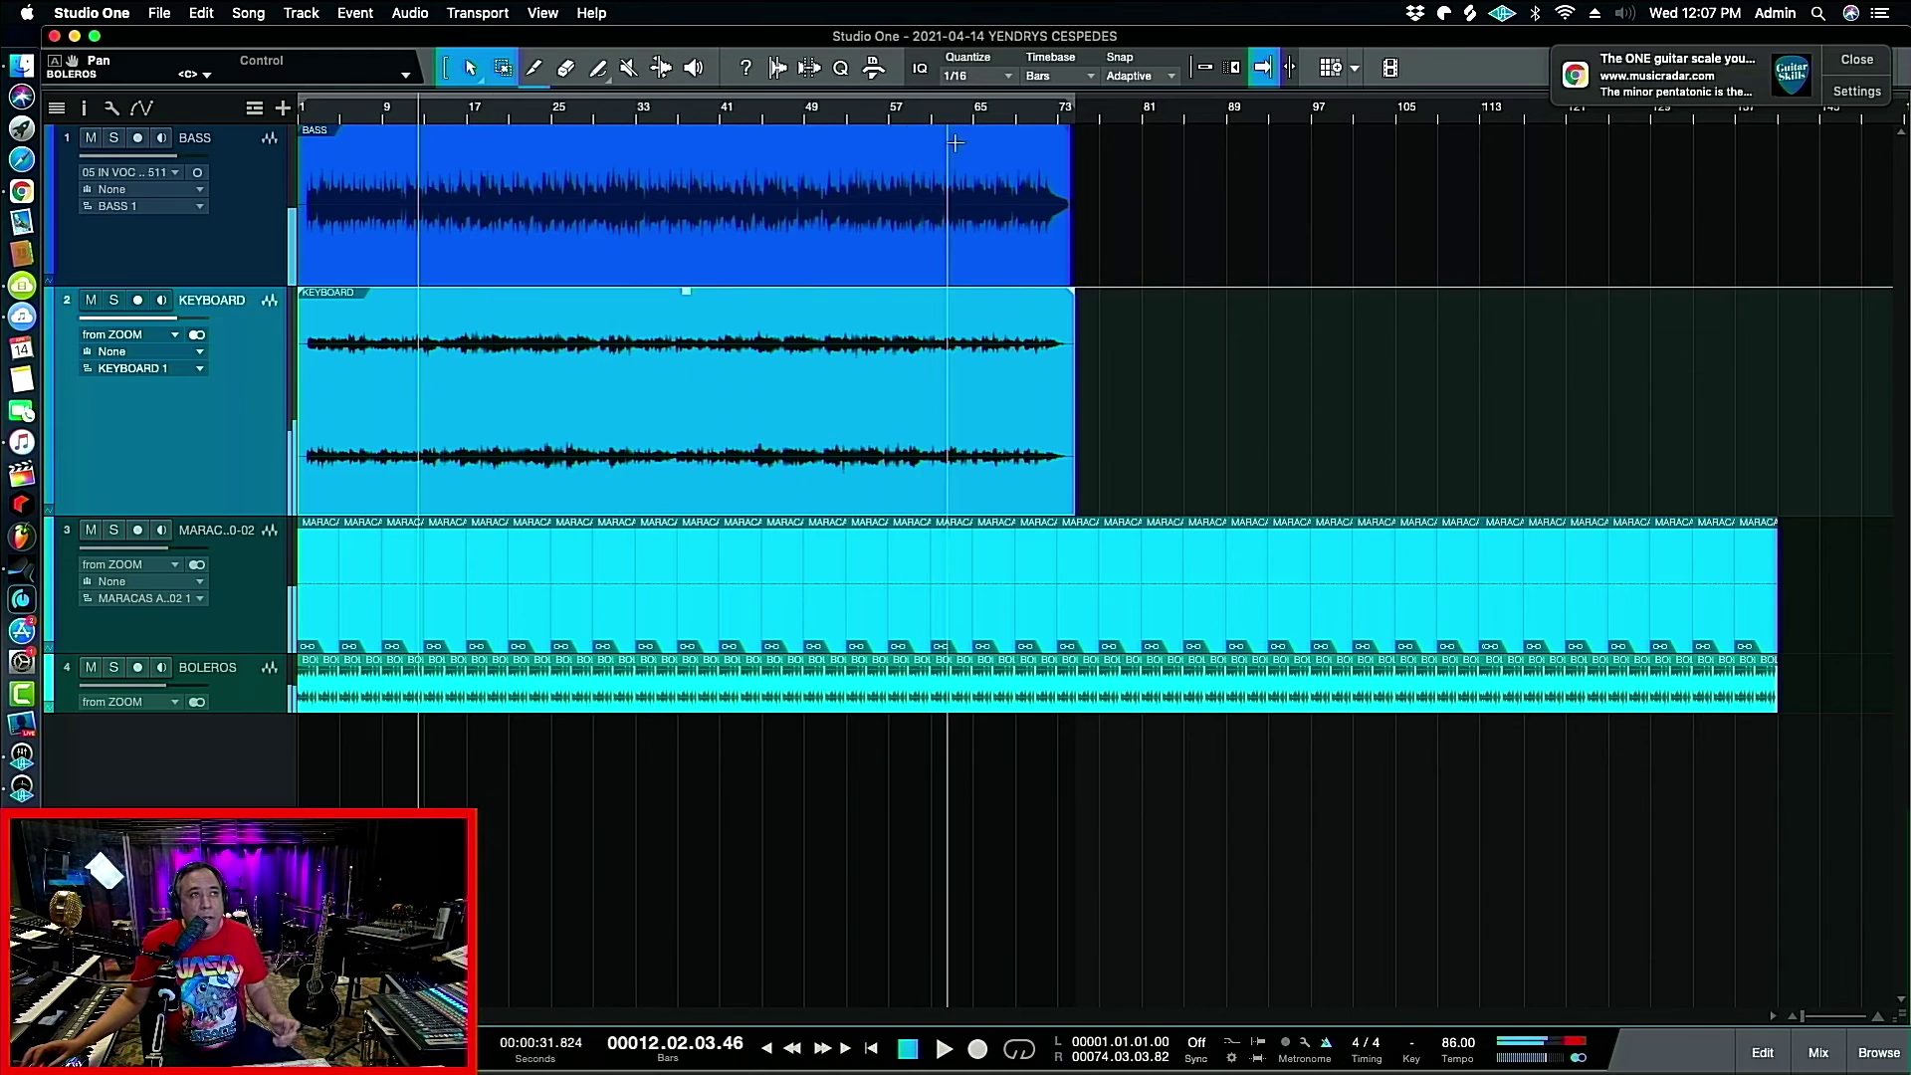
pyautogui.click(1045, 113)
pyautogui.scroll(10, 1046, 114)
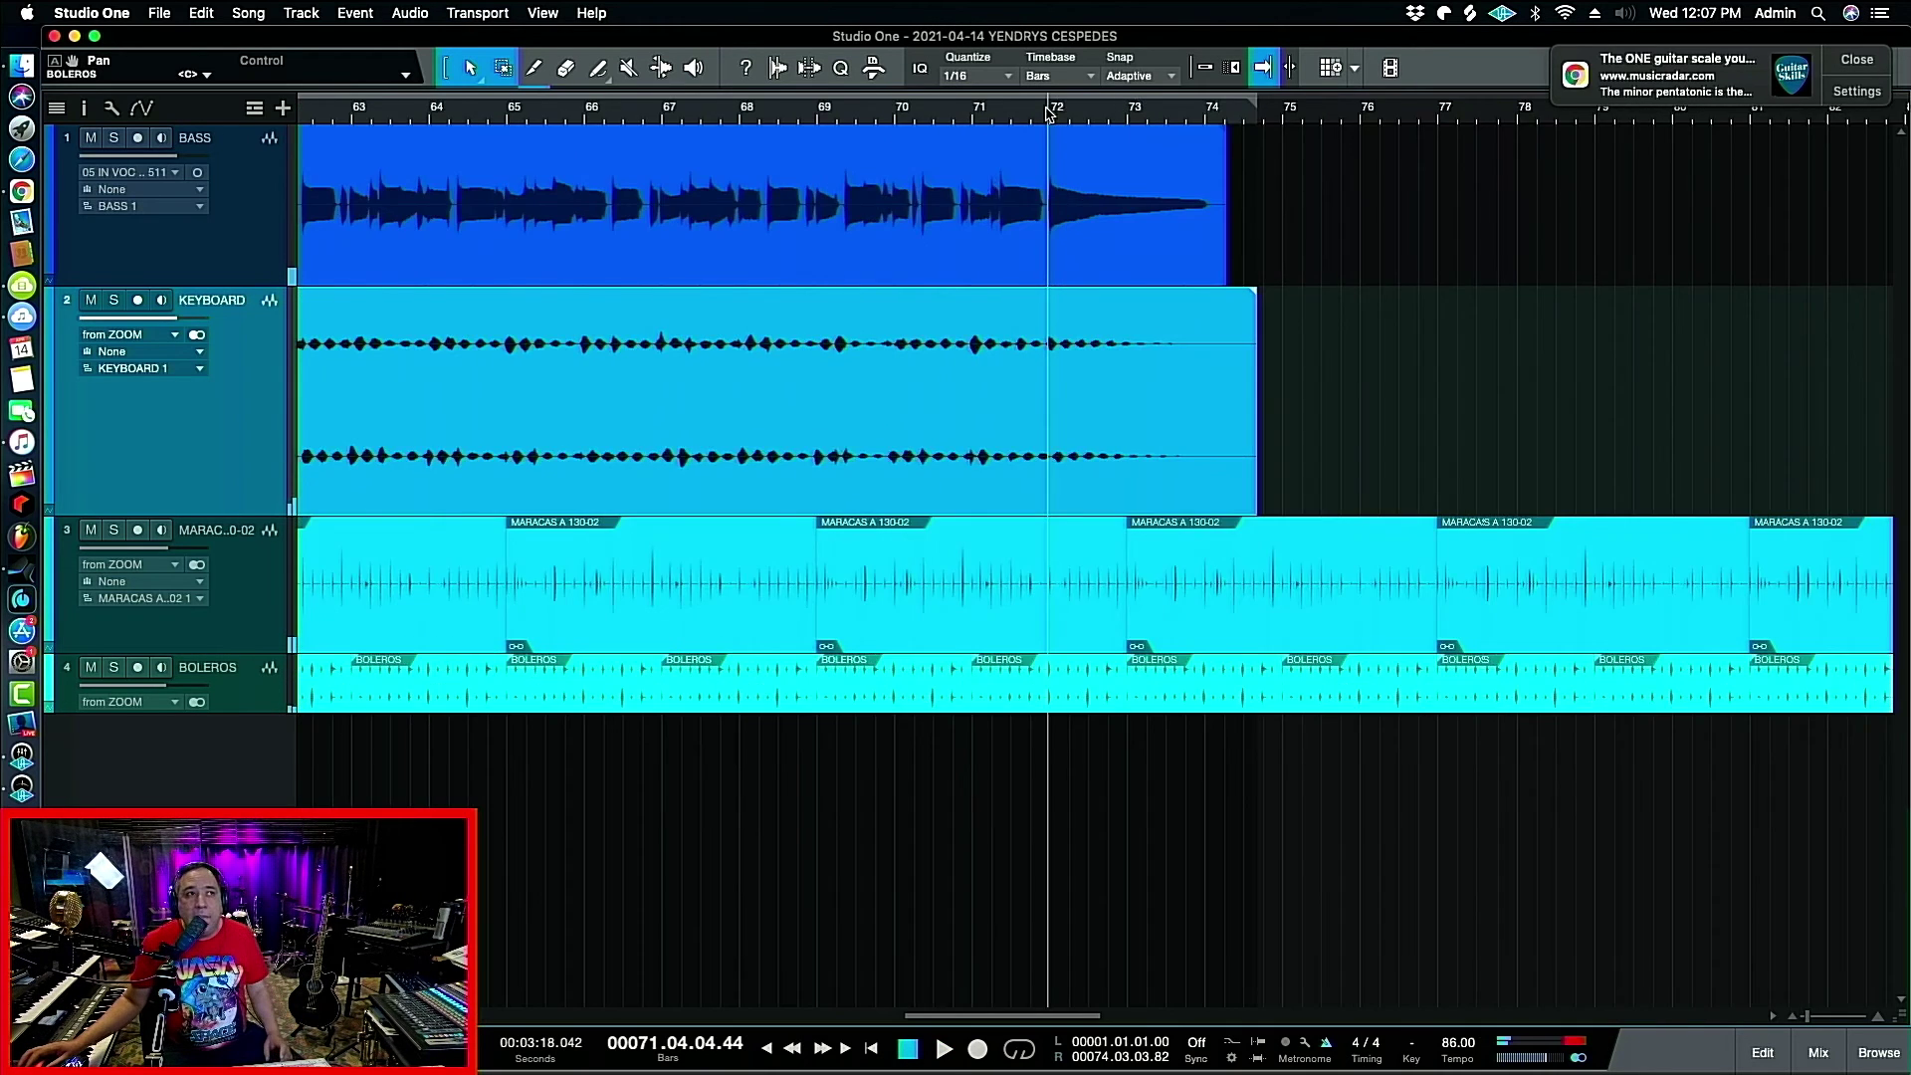
pyautogui.press('space')
pyautogui.scroll(-5, 1045, 114)
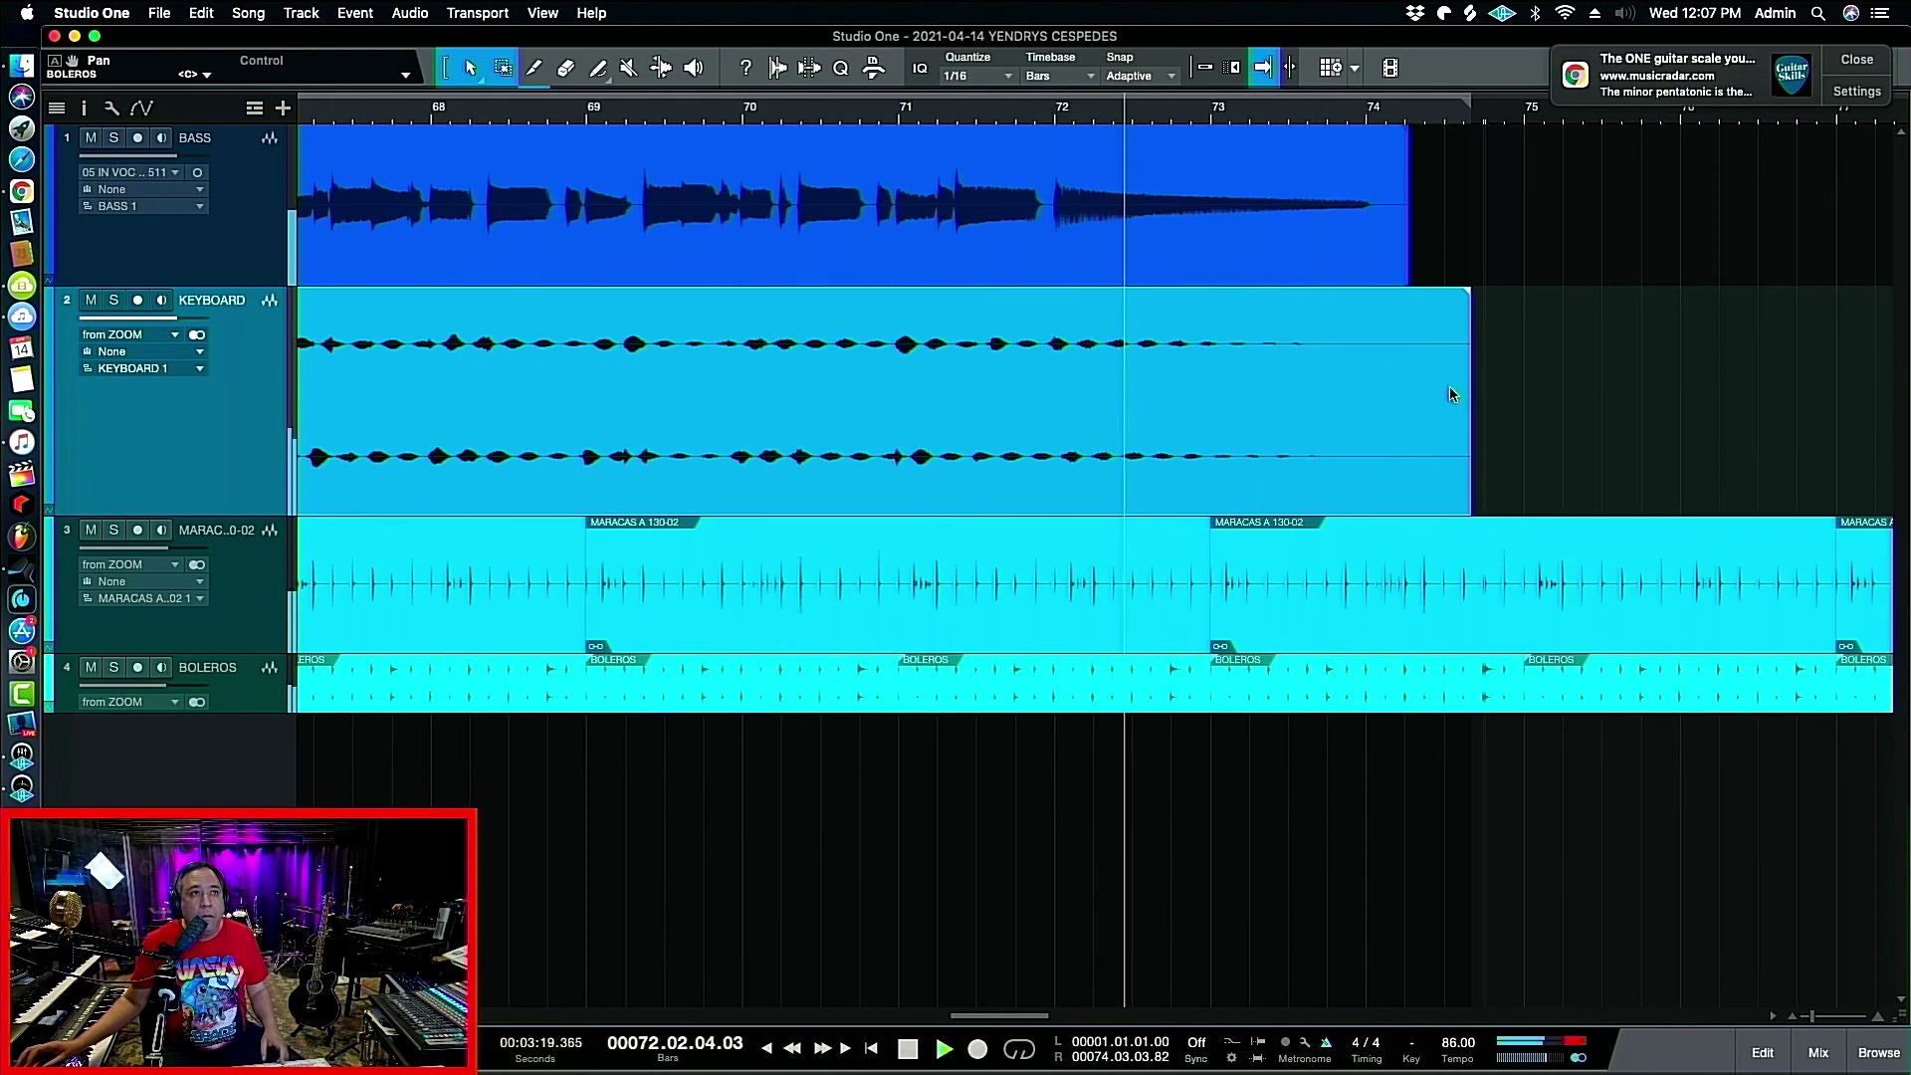
pyautogui.moveTo(1468, 294); pyautogui.dragTo(1444, 291)
# Replay the ending from about bar 72, then cut the maracas and BOLEROS clips just before bar 74 and delete the cut-off pieces.
pyautogui.click(1049, 111)
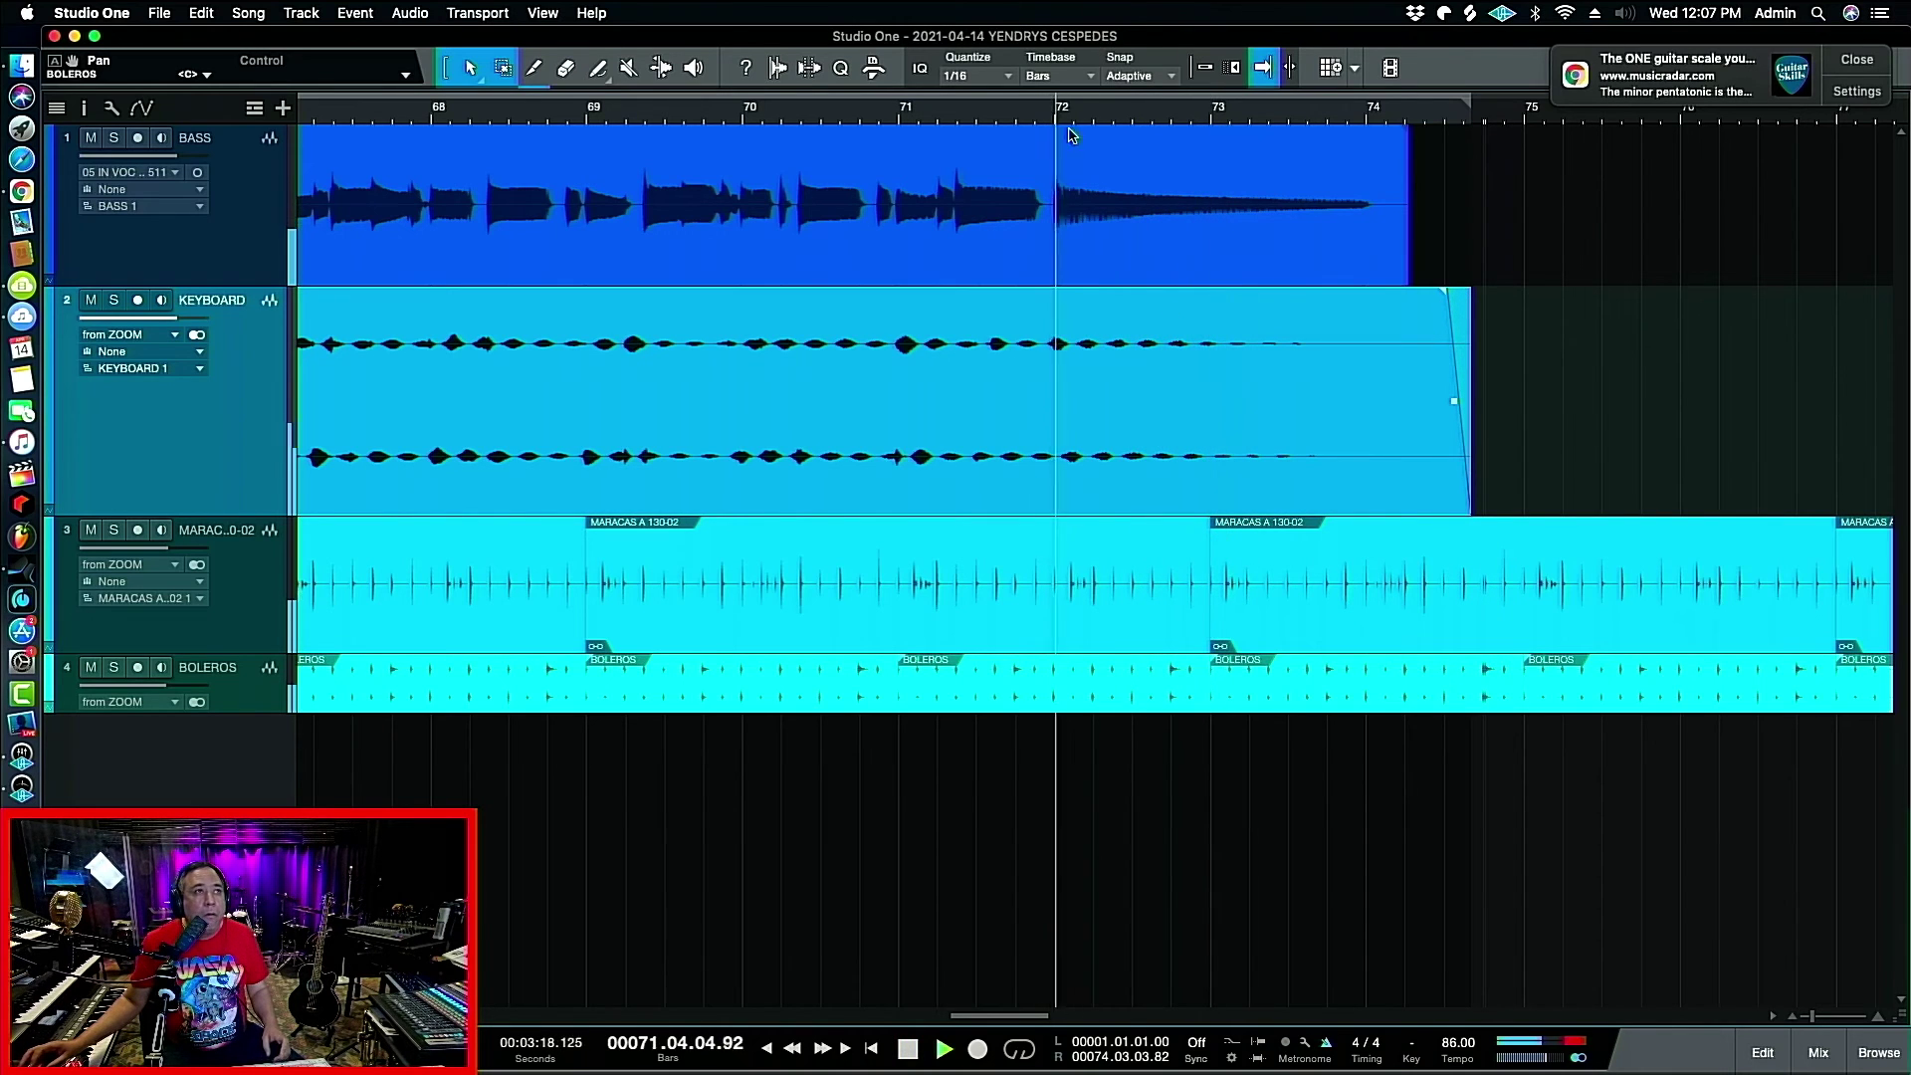
pyautogui.scroll(1, 1048, 111)
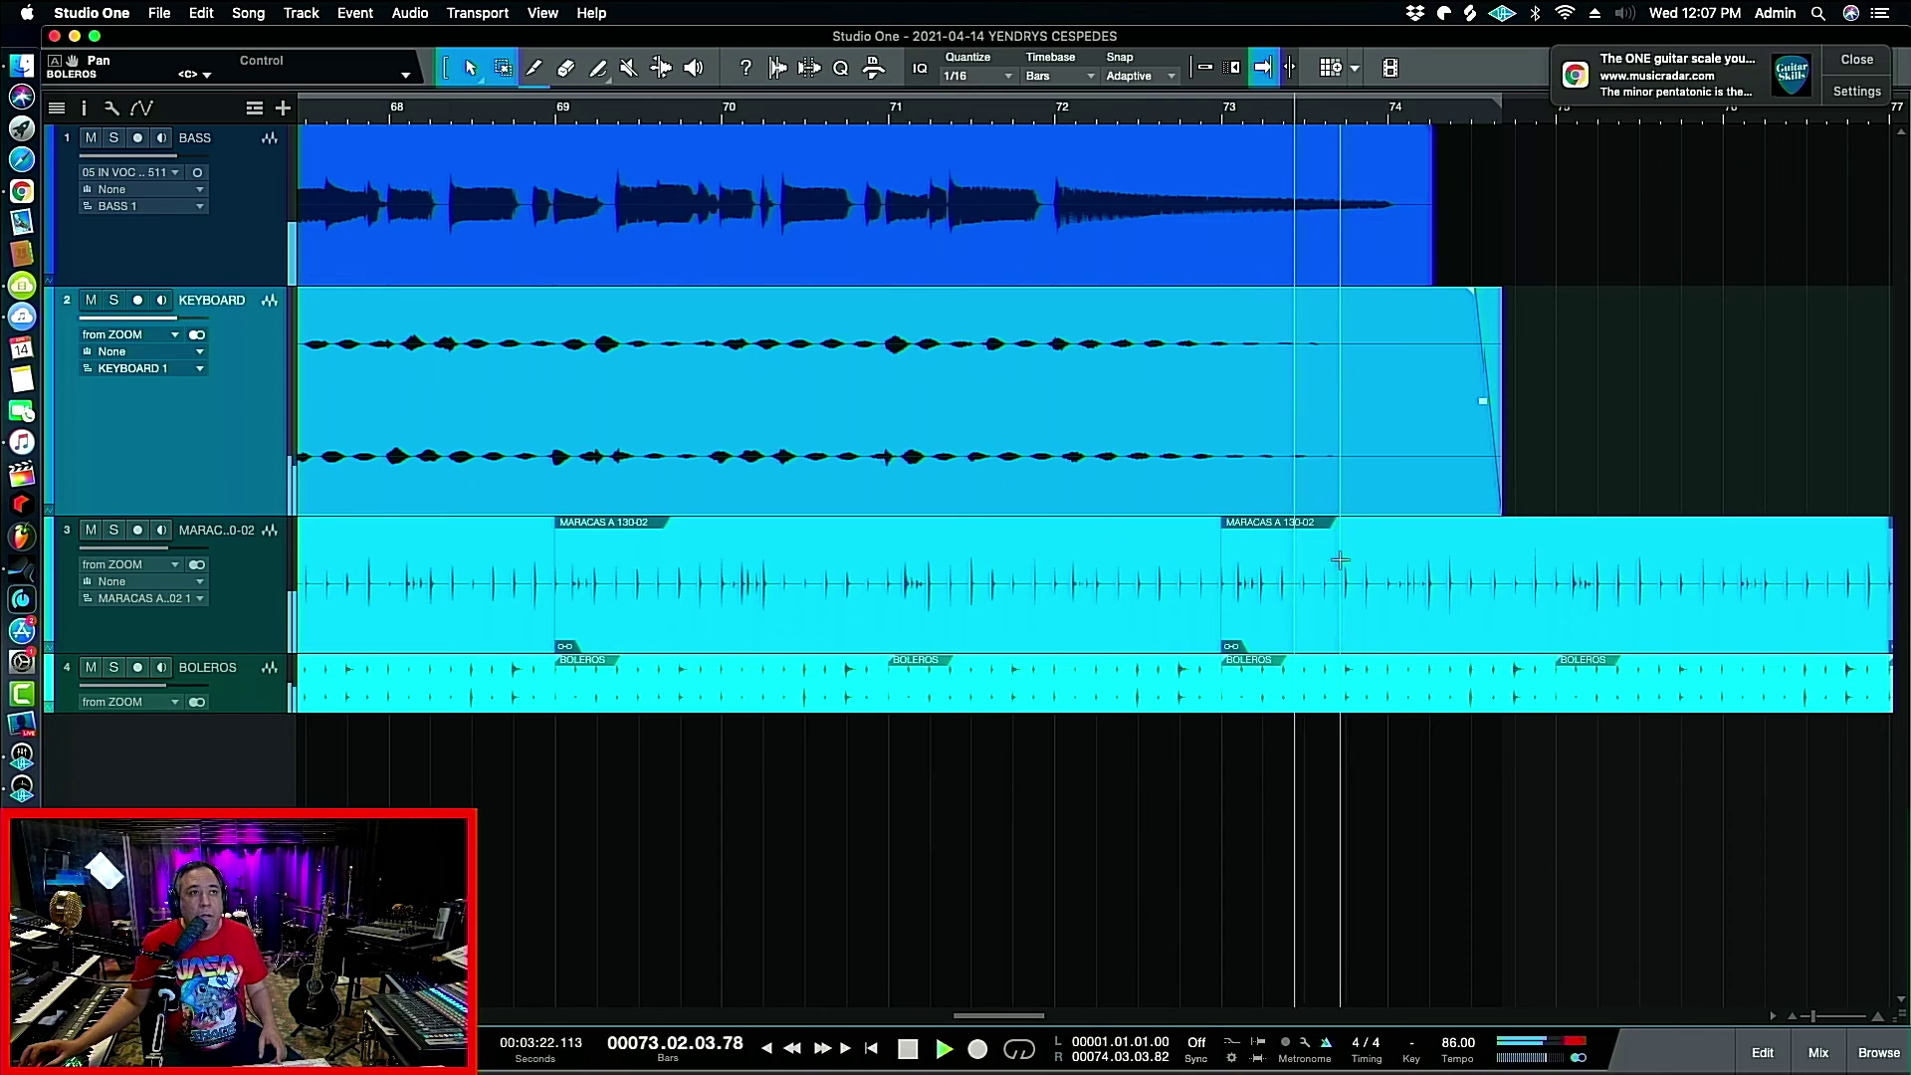
pyautogui.press('space')
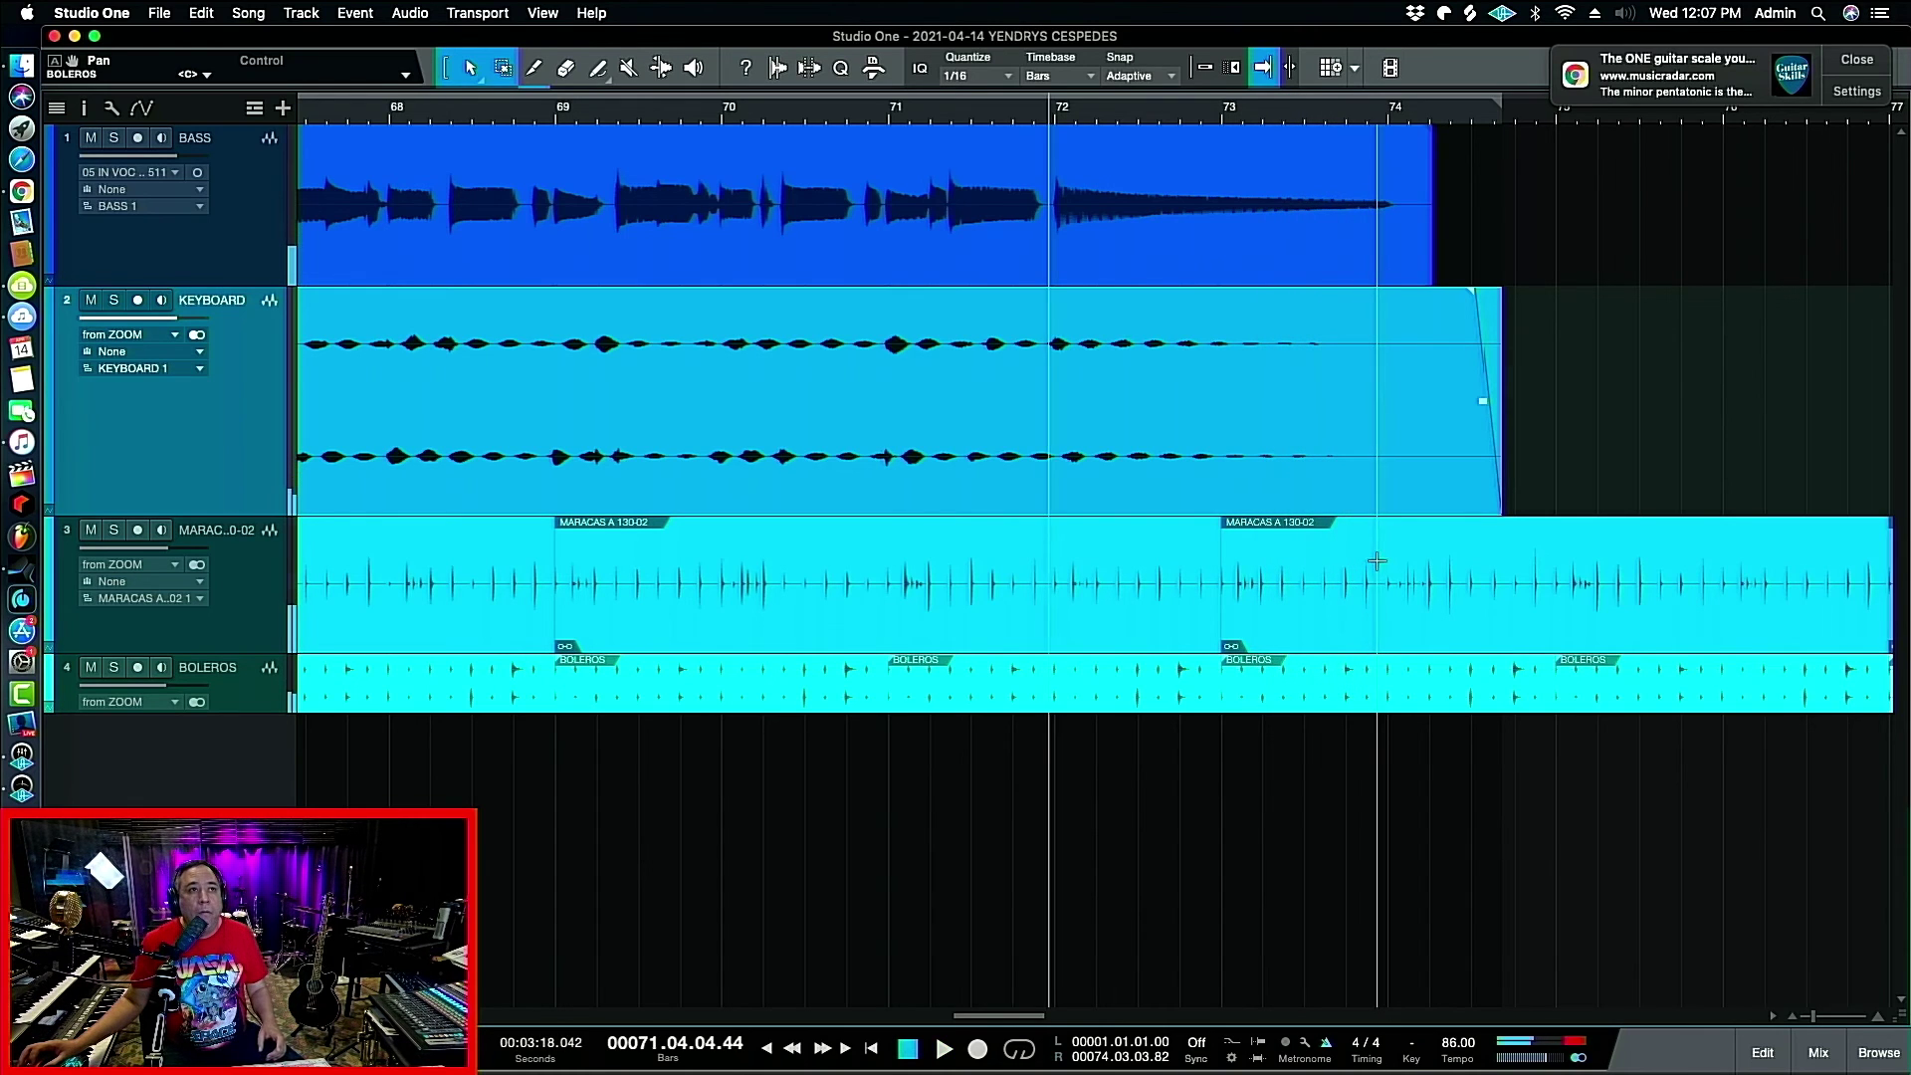
pyautogui.keyDown('alt'); pyautogui.click(1376, 564); pyautogui.keyUp('alt')
pyautogui.press('Delete')
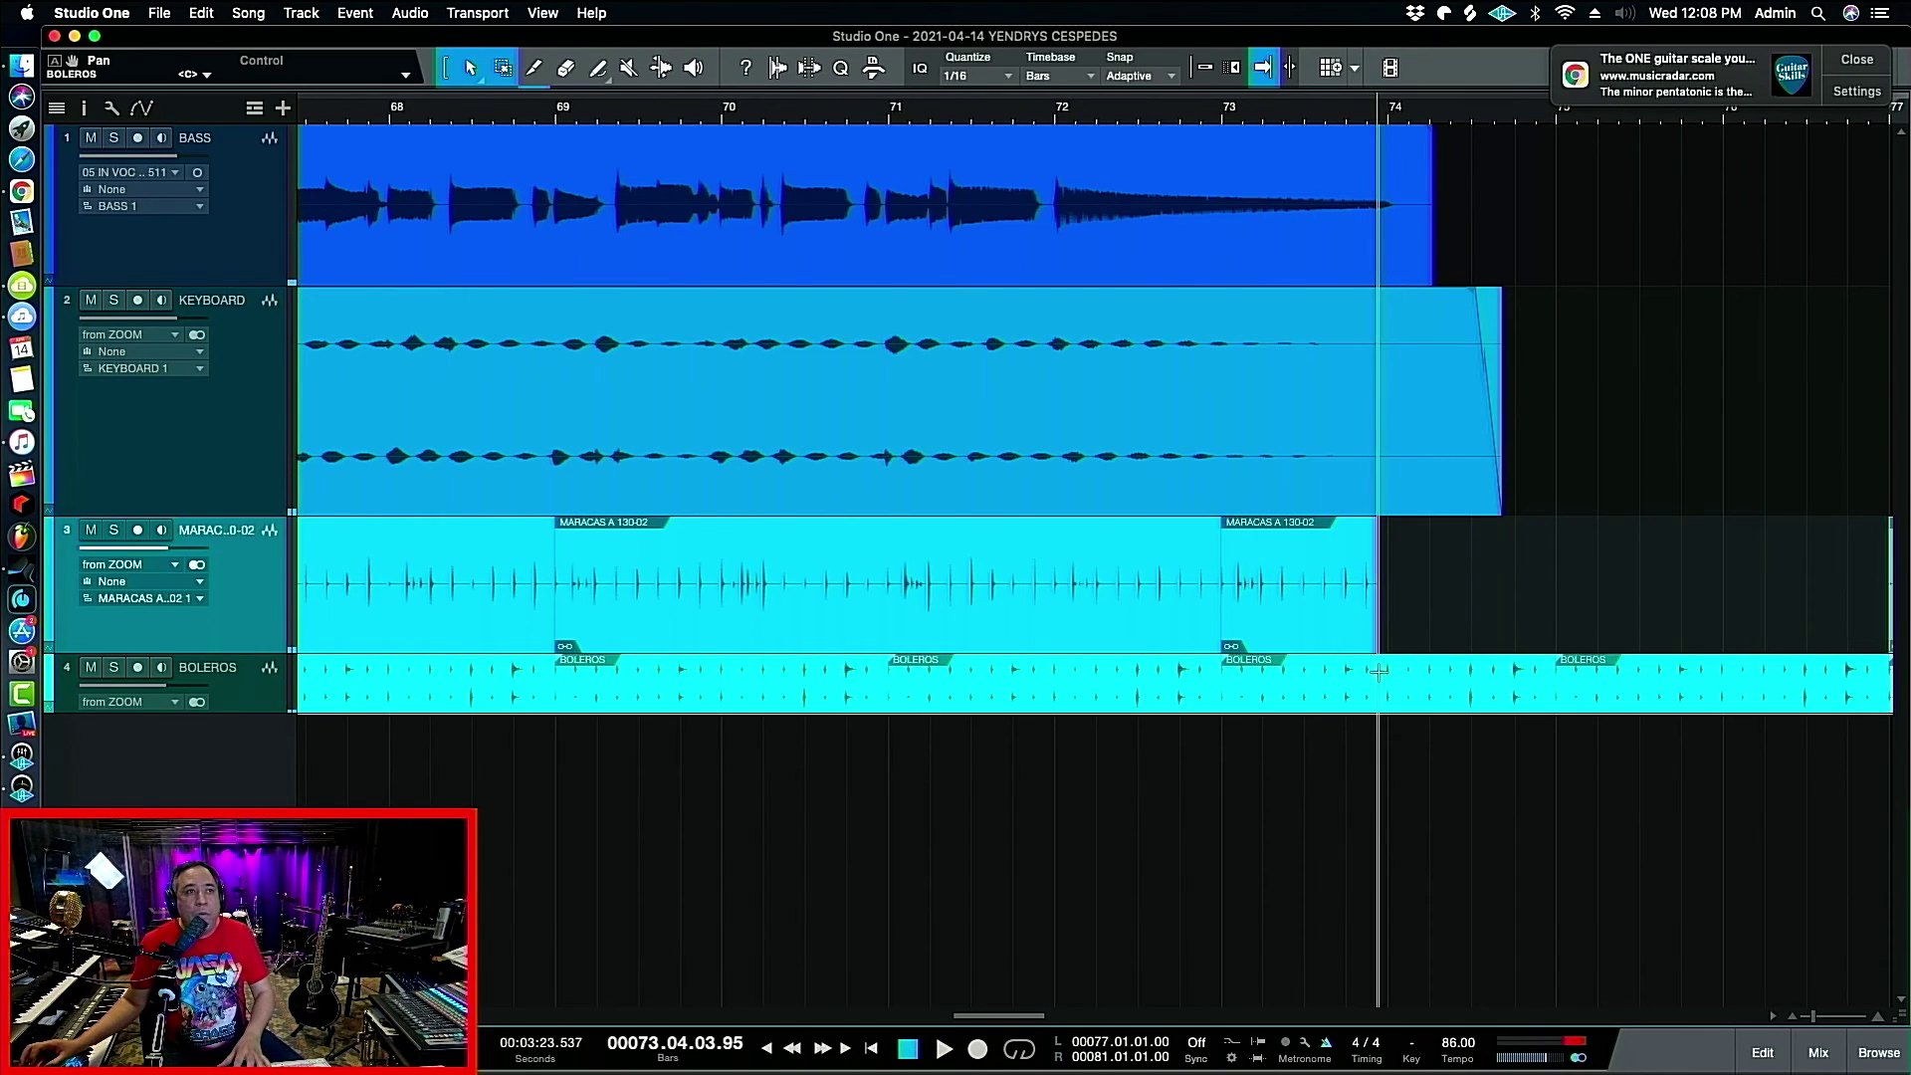
pyautogui.keyDown('alt'); pyautogui.click(1377, 677); pyautogui.keyUp('alt')
pyautogui.press('Delete')
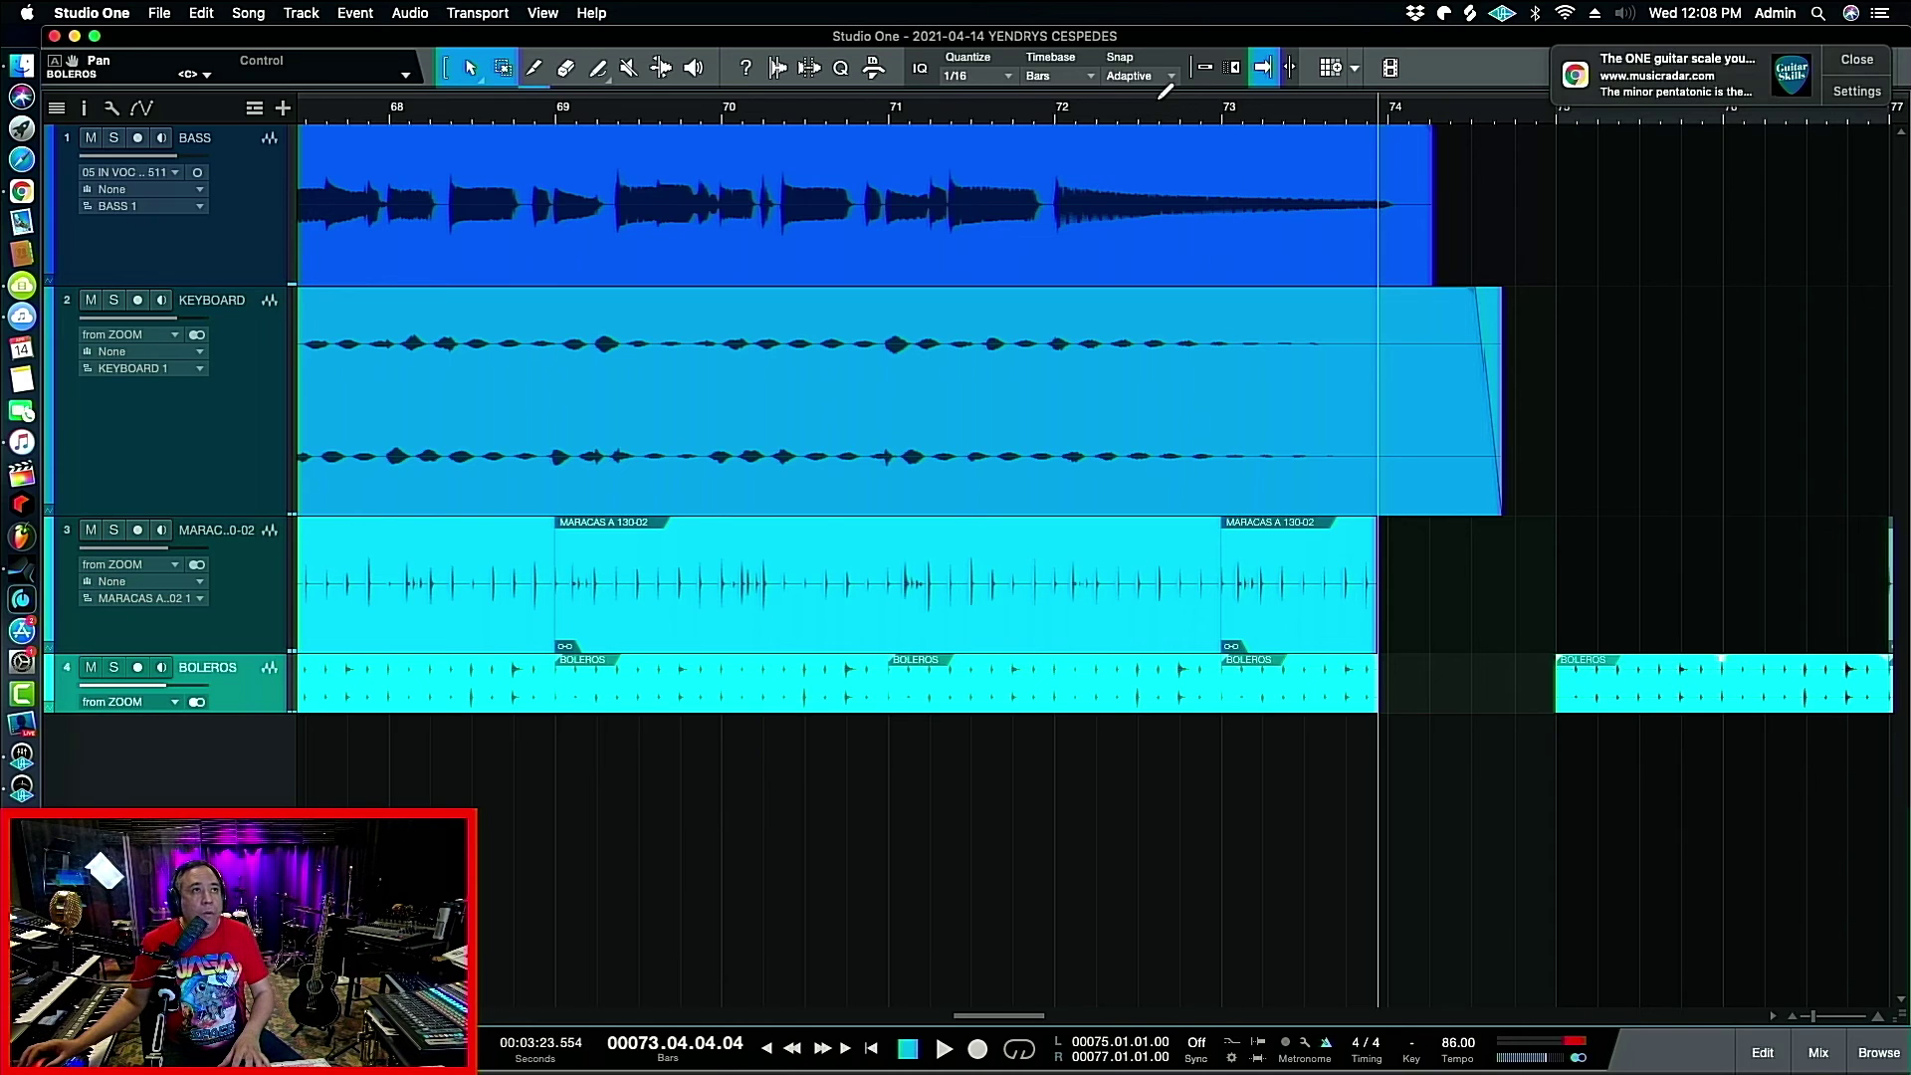
# Delete all remaining maracas and BOLEROS clips after the song's ending.
pyautogui.press('z')
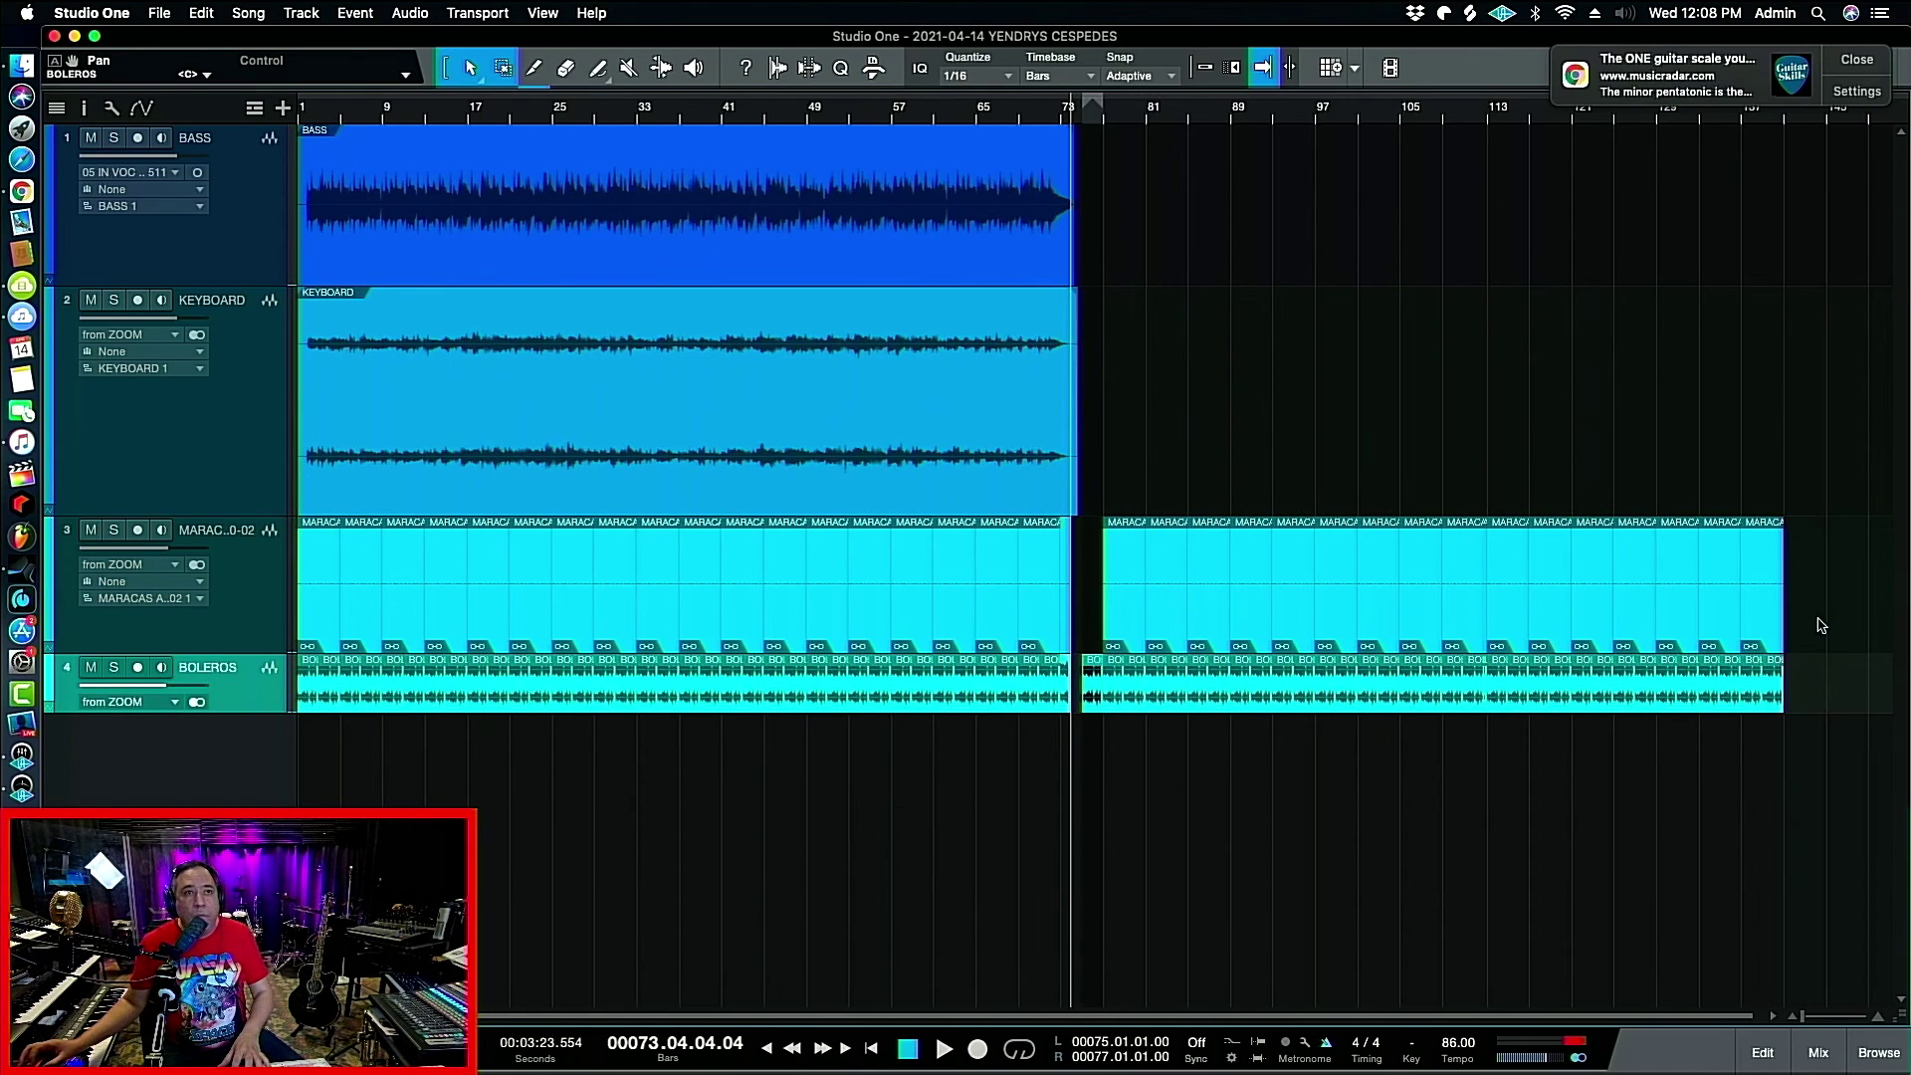
pyautogui.moveTo(1824, 627); pyautogui.dragTo(1090, 712)
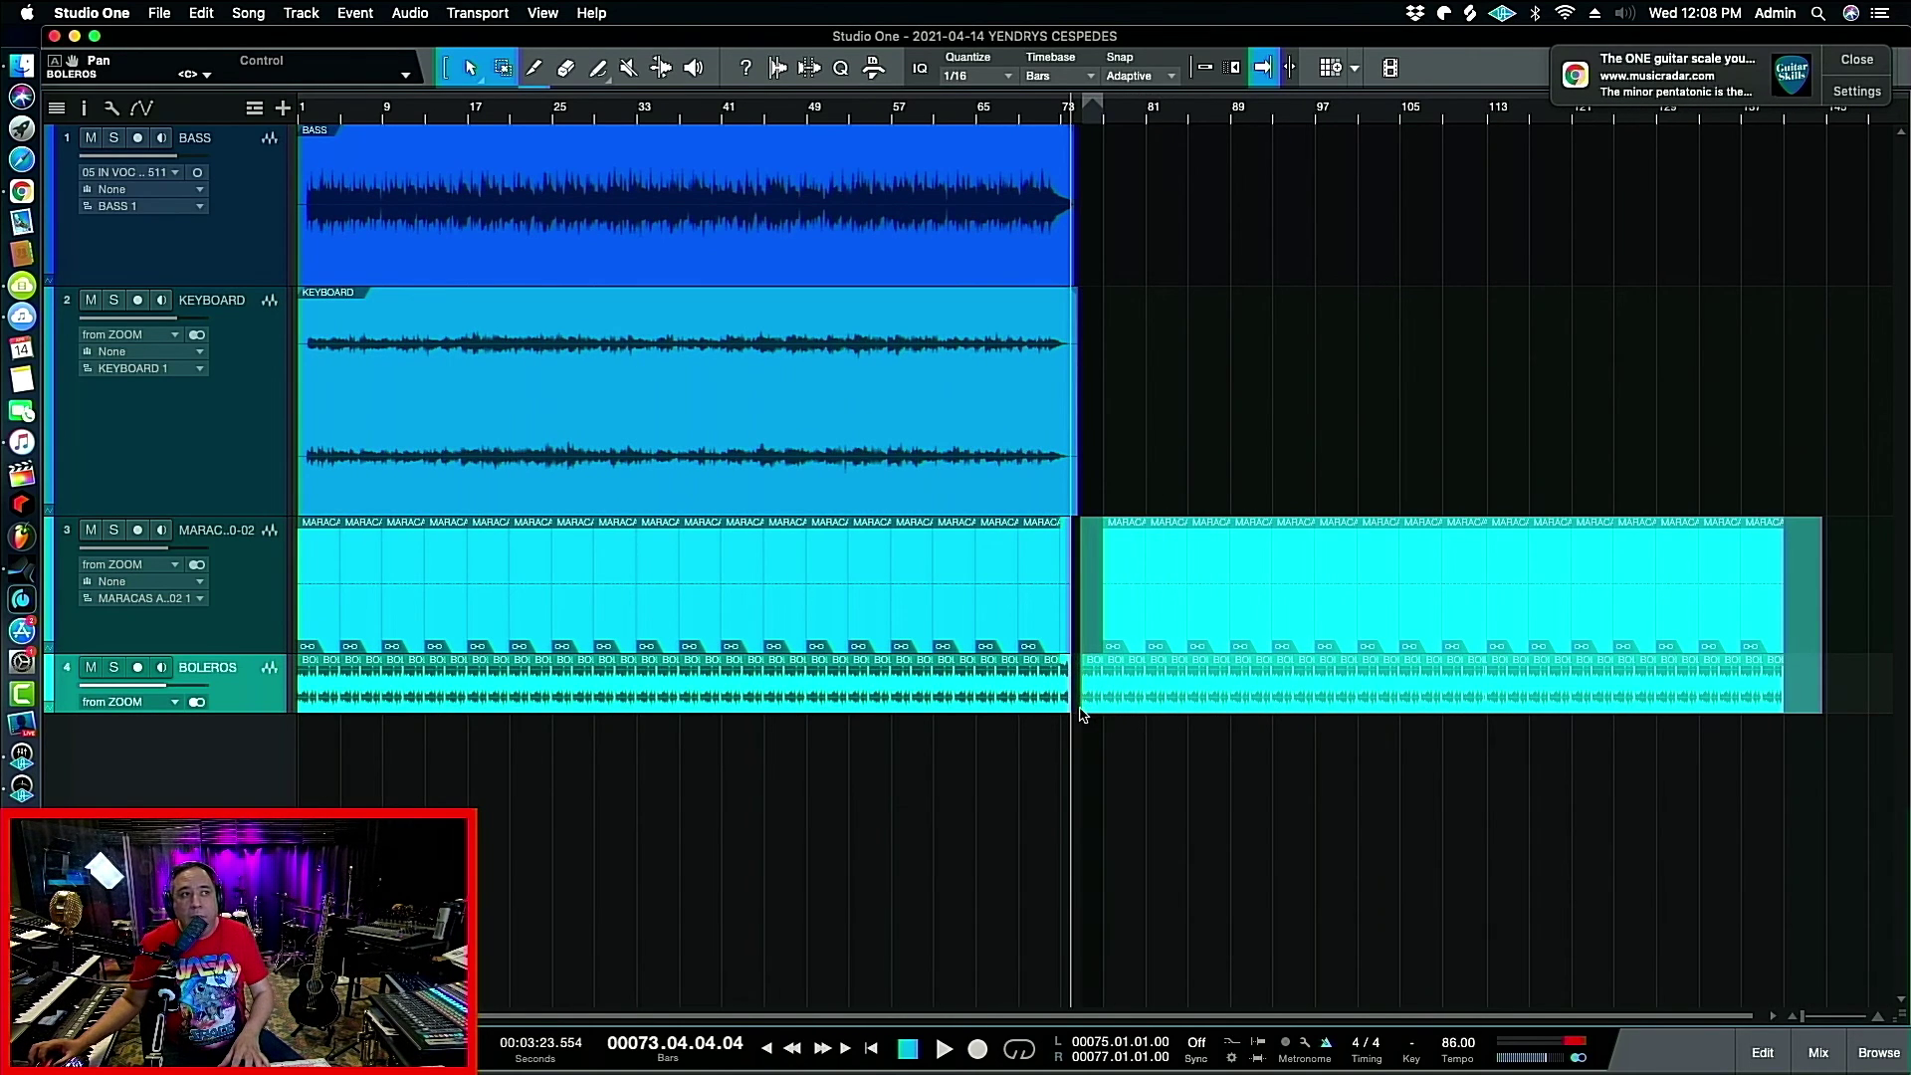
pyautogui.press('Delete')
# Return to the song's start and play the opening bars, checking where the bass and keyboard enter against the percussion.
pyautogui.press(',')
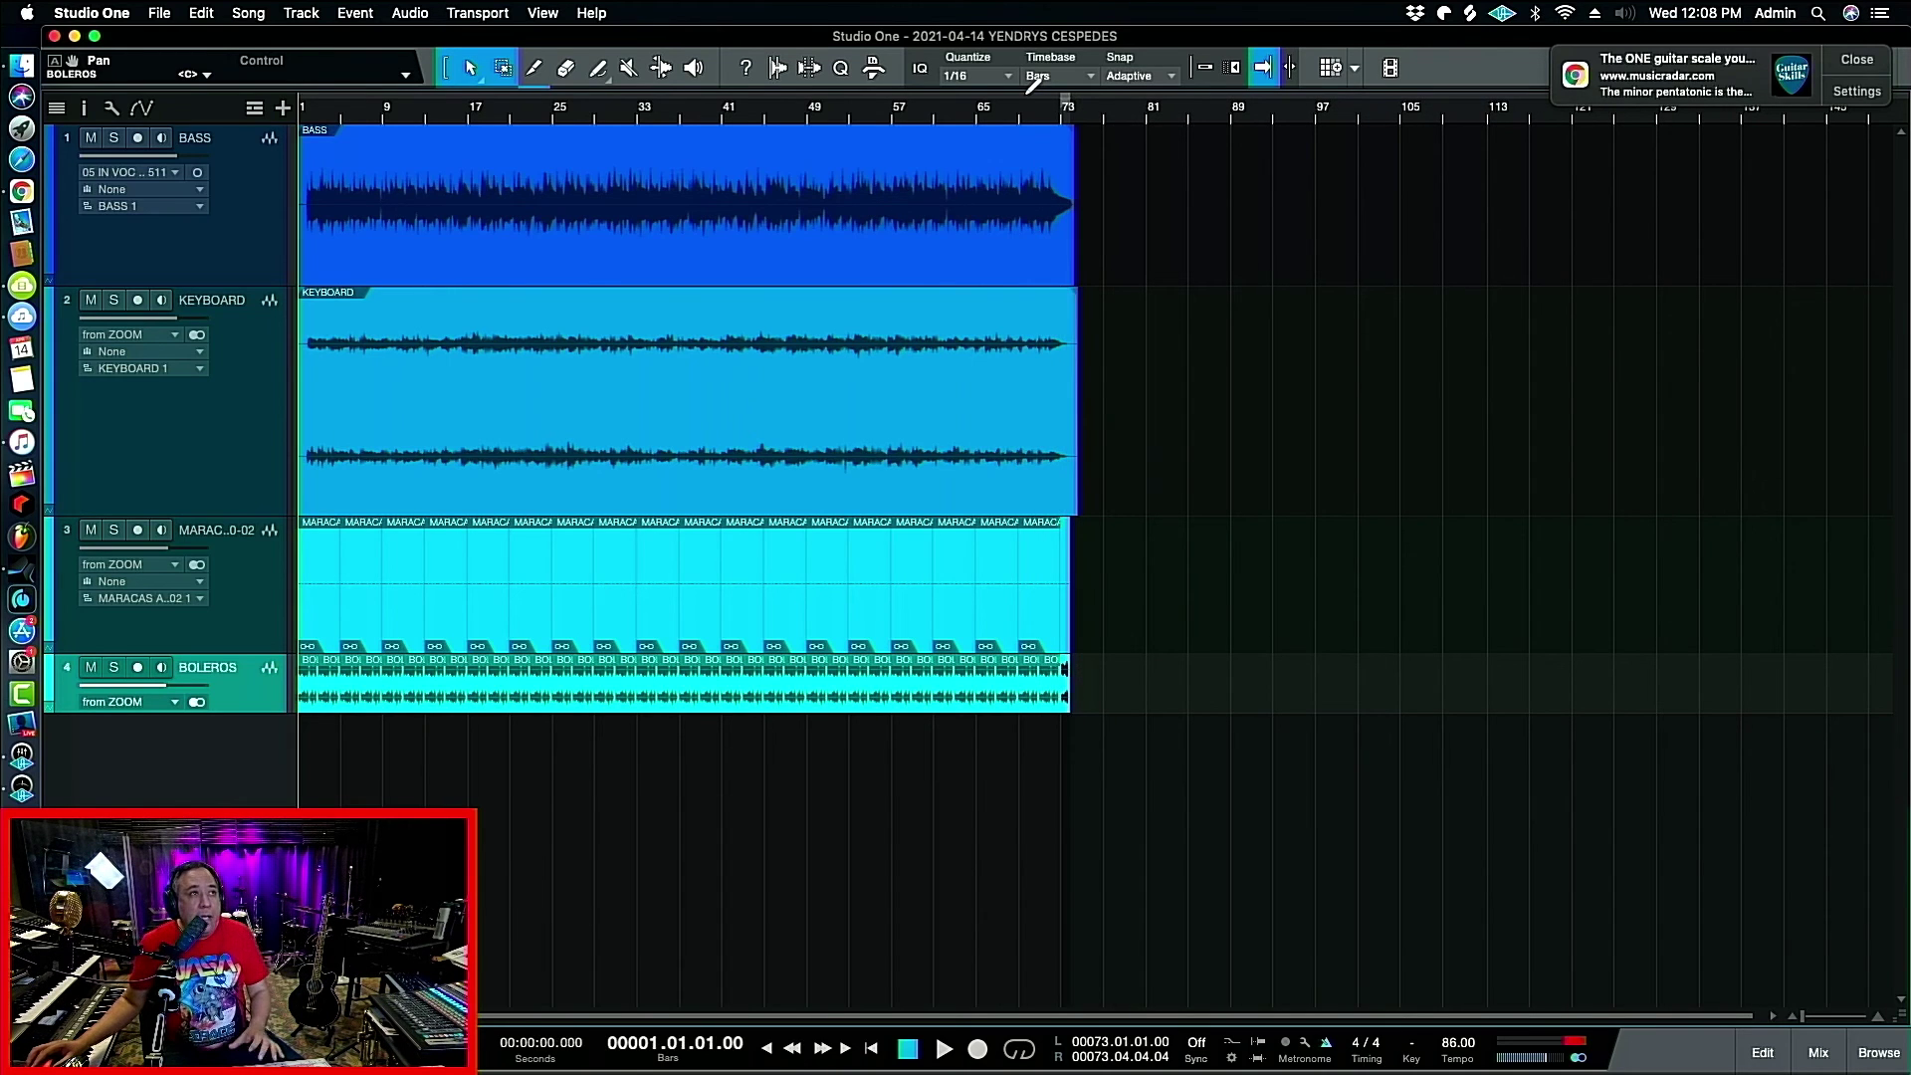
pyautogui.scroll(3, 1033, 84)
pyautogui.hscroll(-10, 1033, 84)
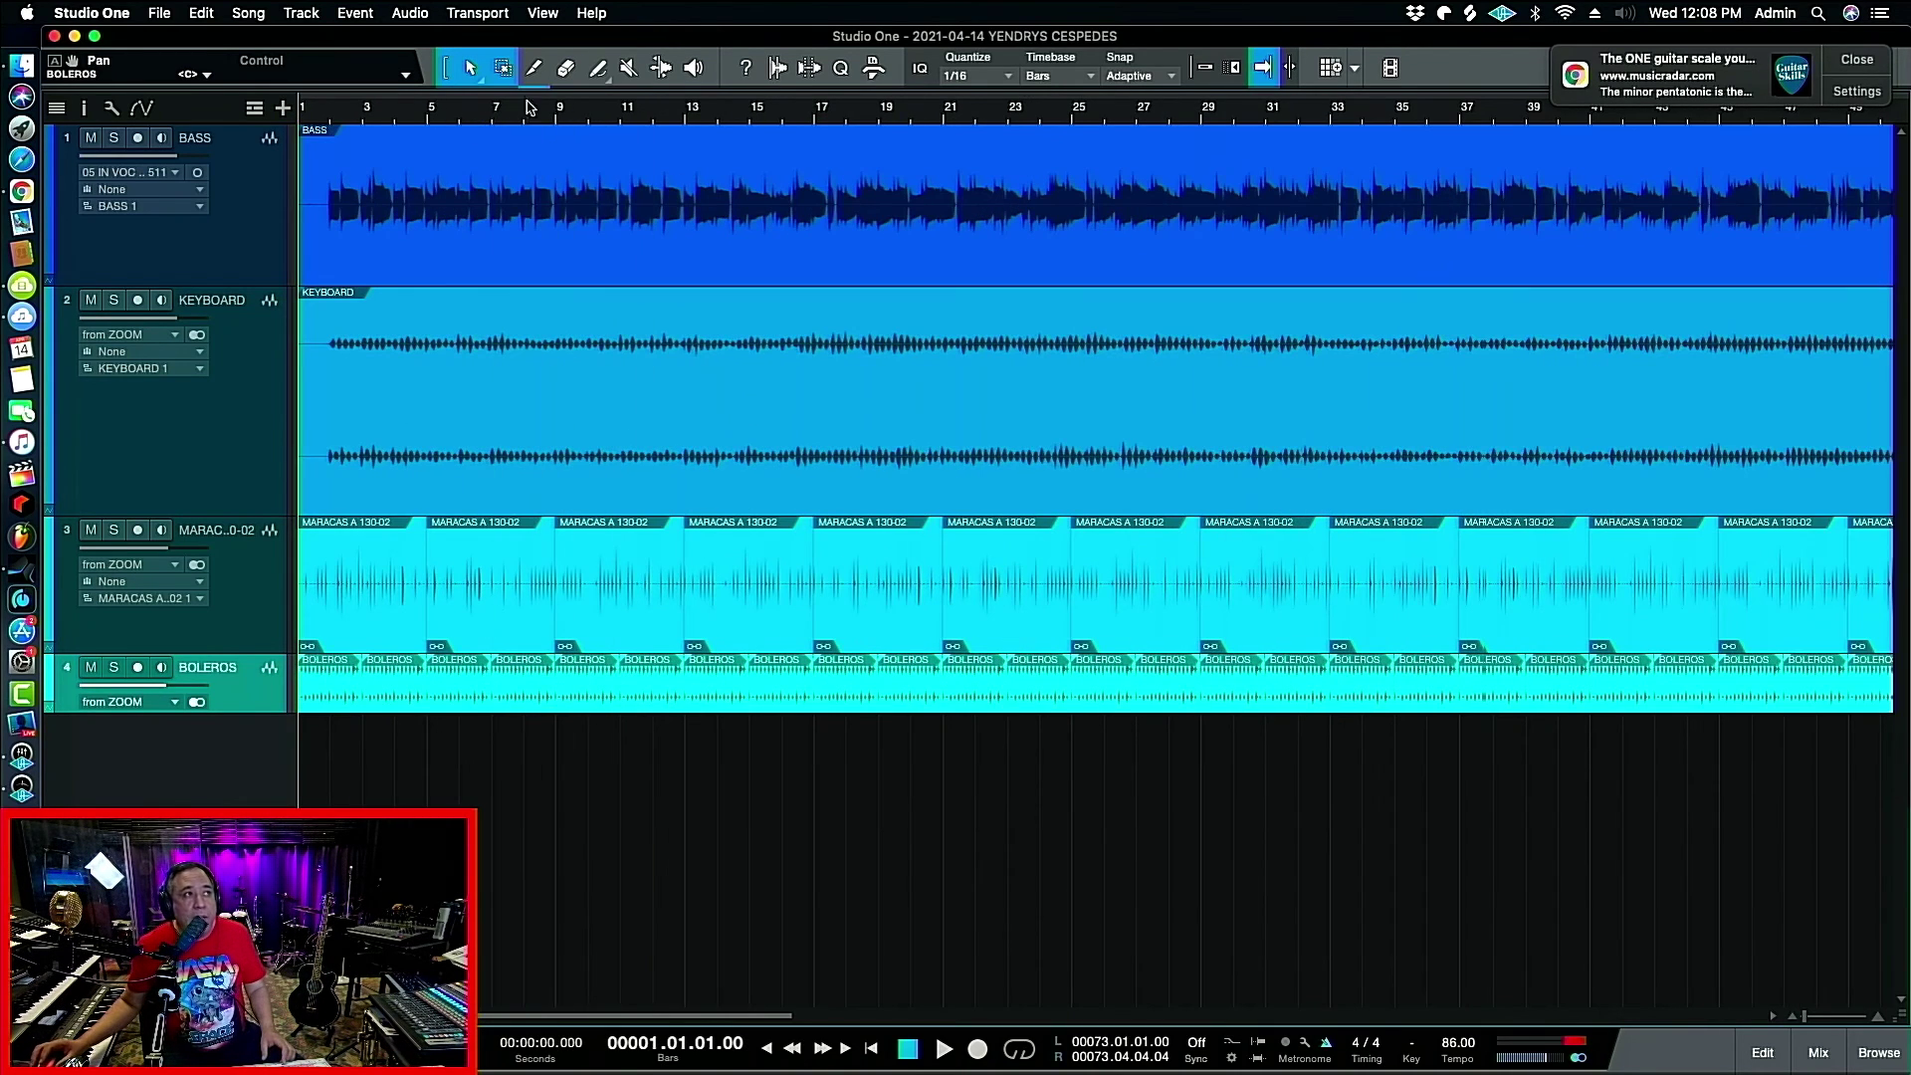
pyautogui.scroll(2, 303, 109)
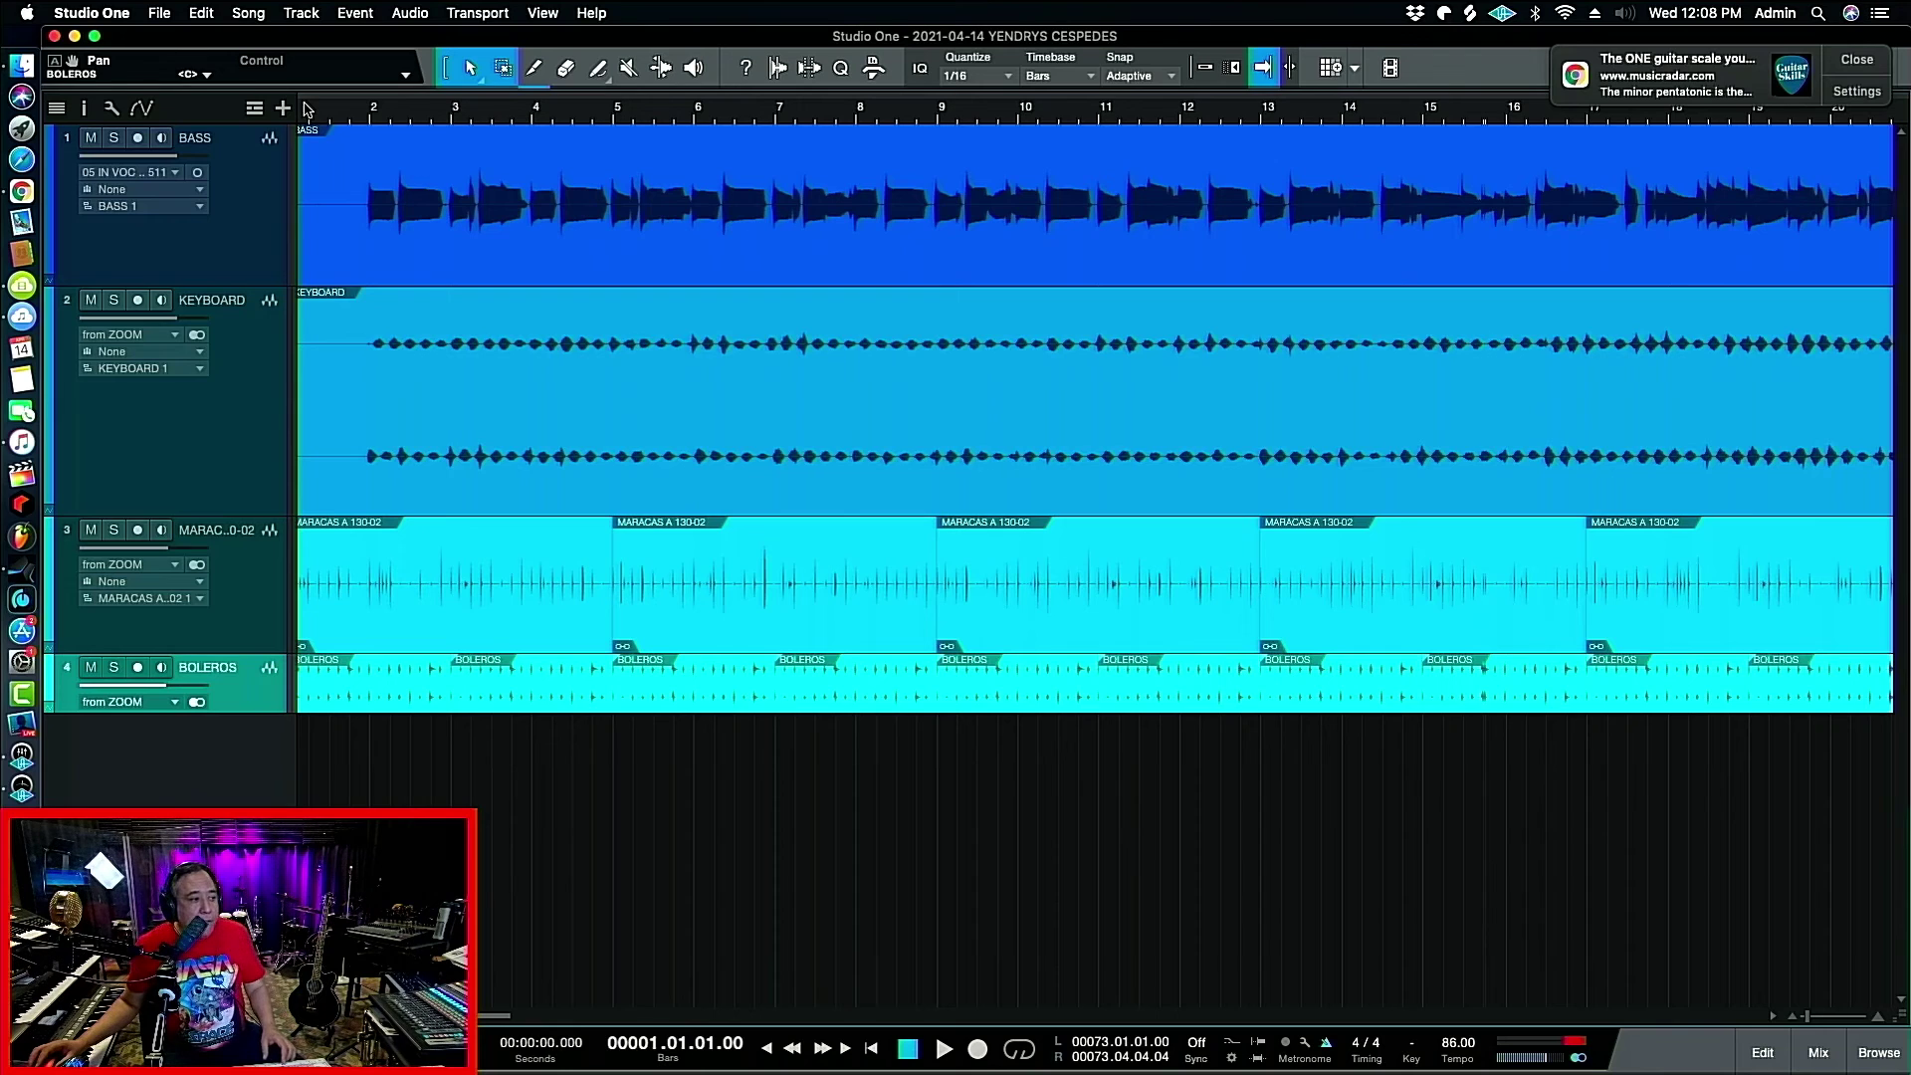
pyautogui.press('space')
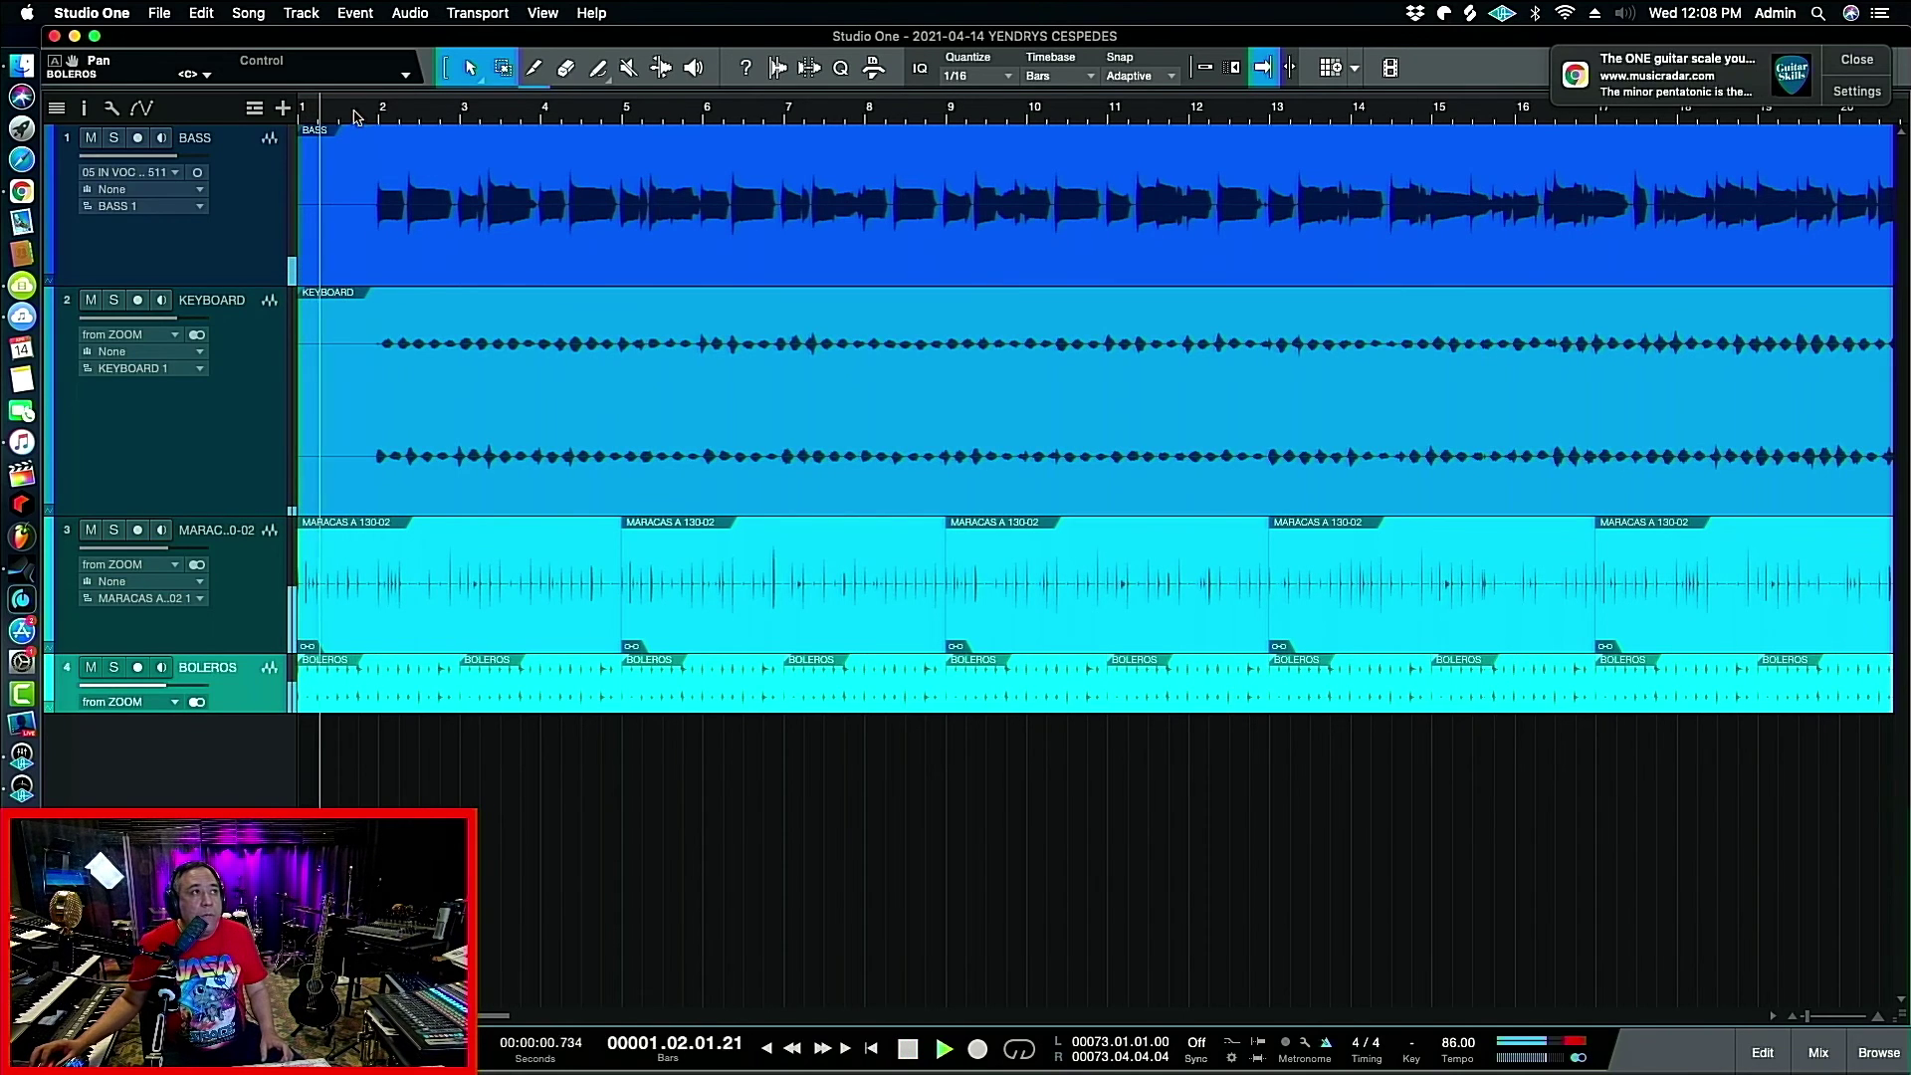
pyautogui.press('space')
pyautogui.scroll(3, 331, 466)
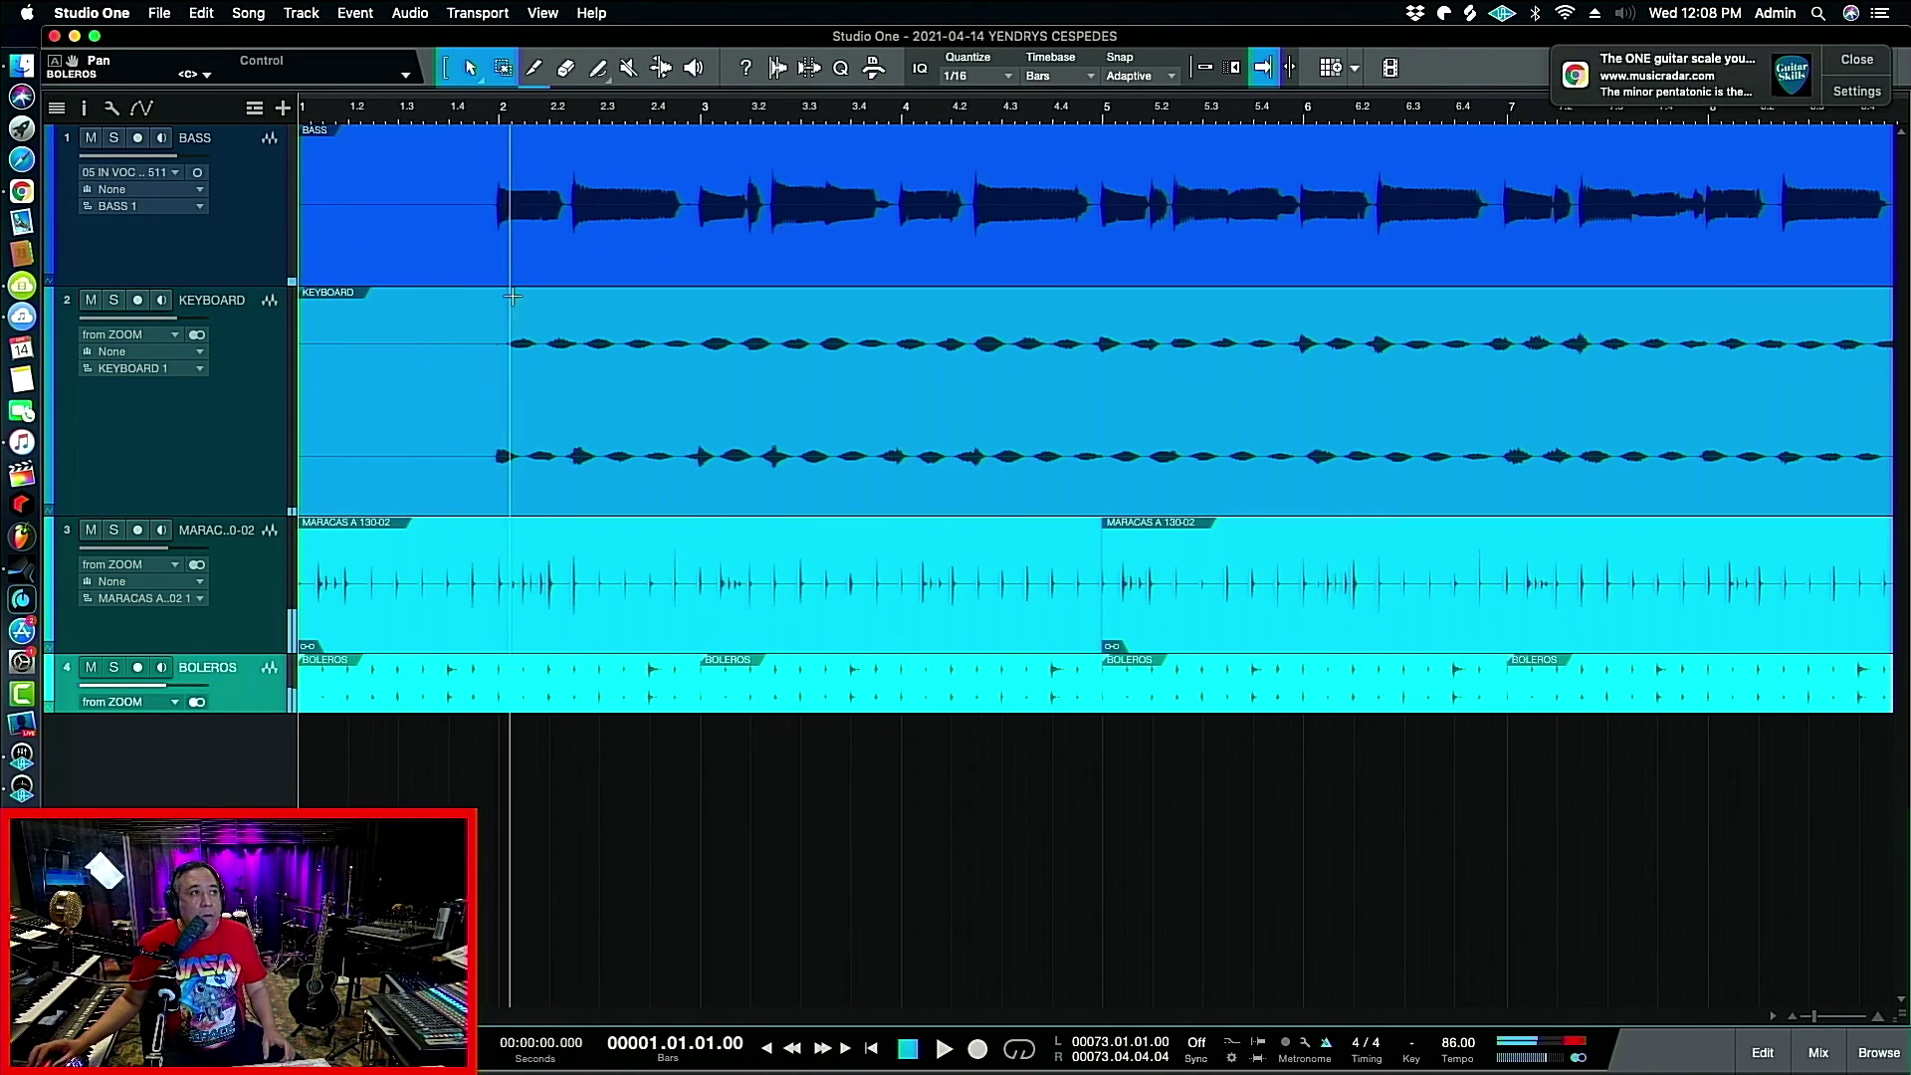
pyautogui.press('space')
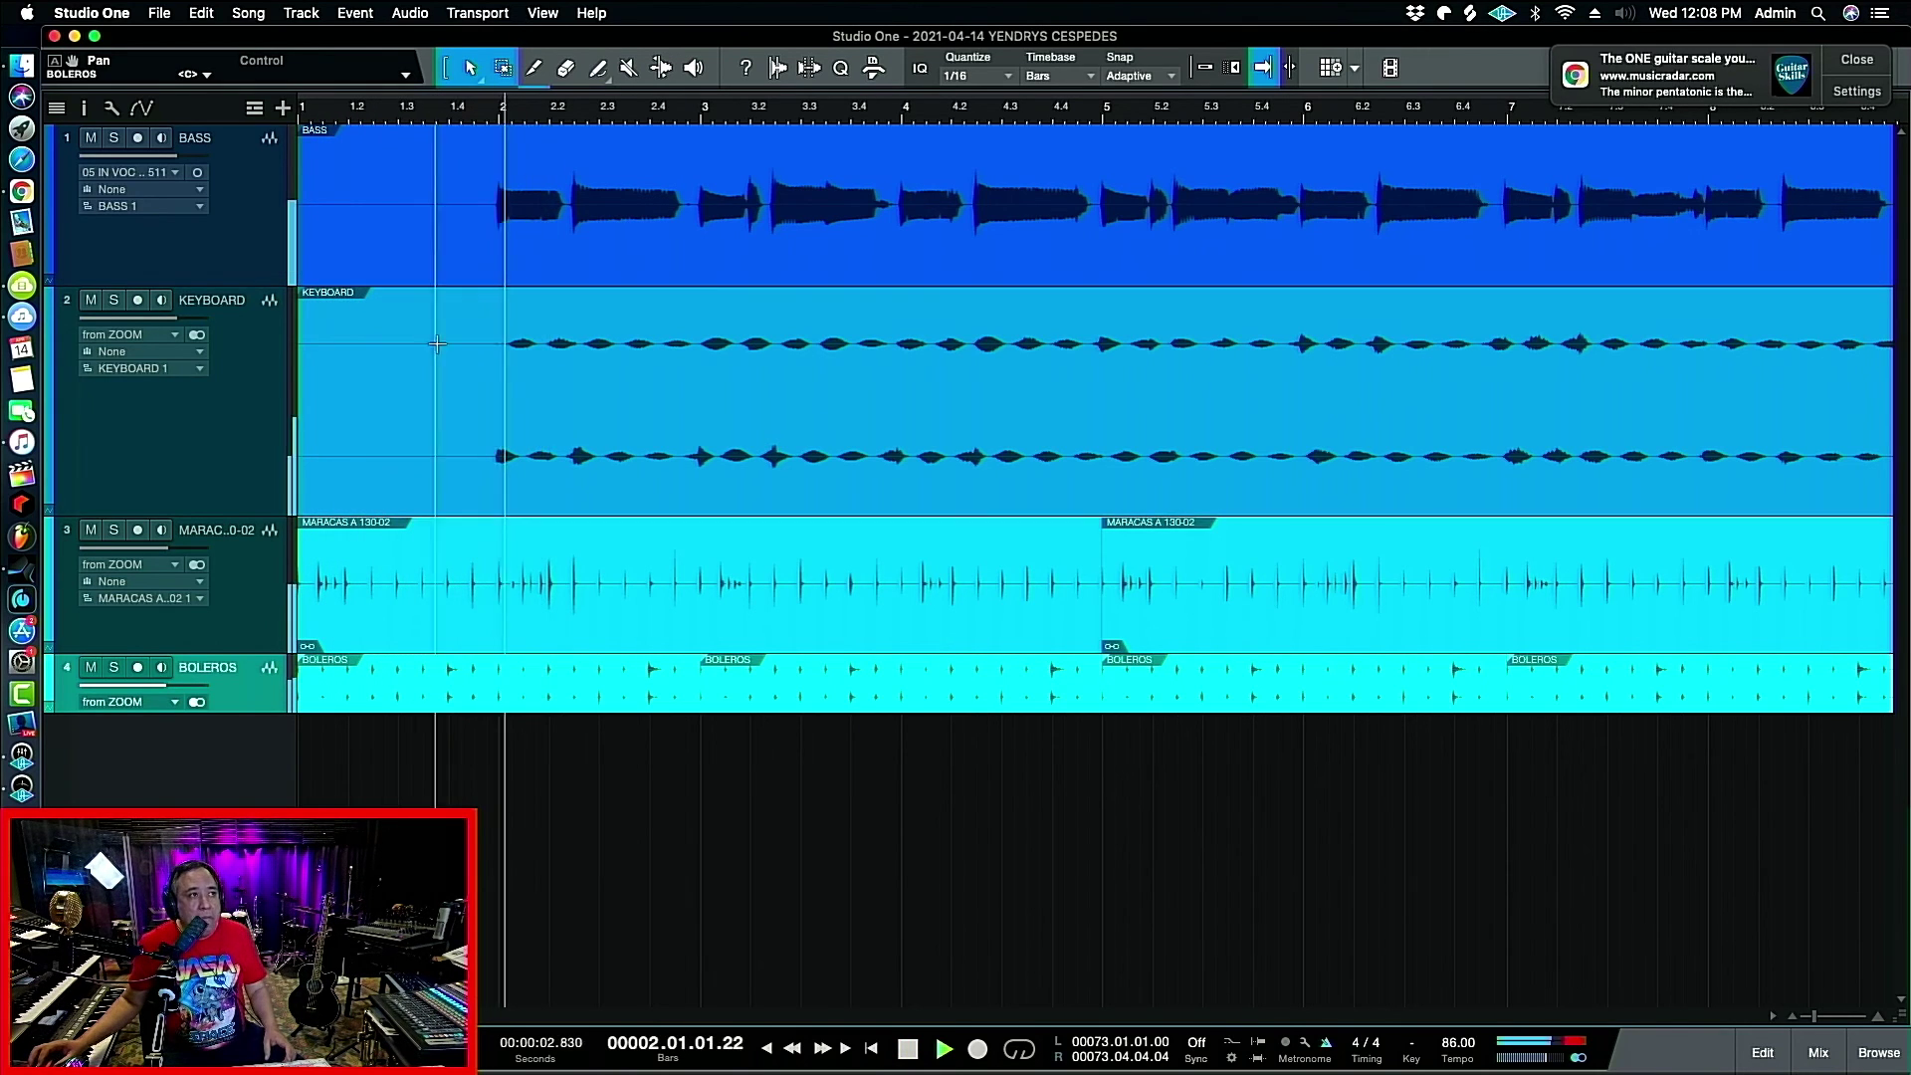
pyautogui.scroll(-1, 465, 118)
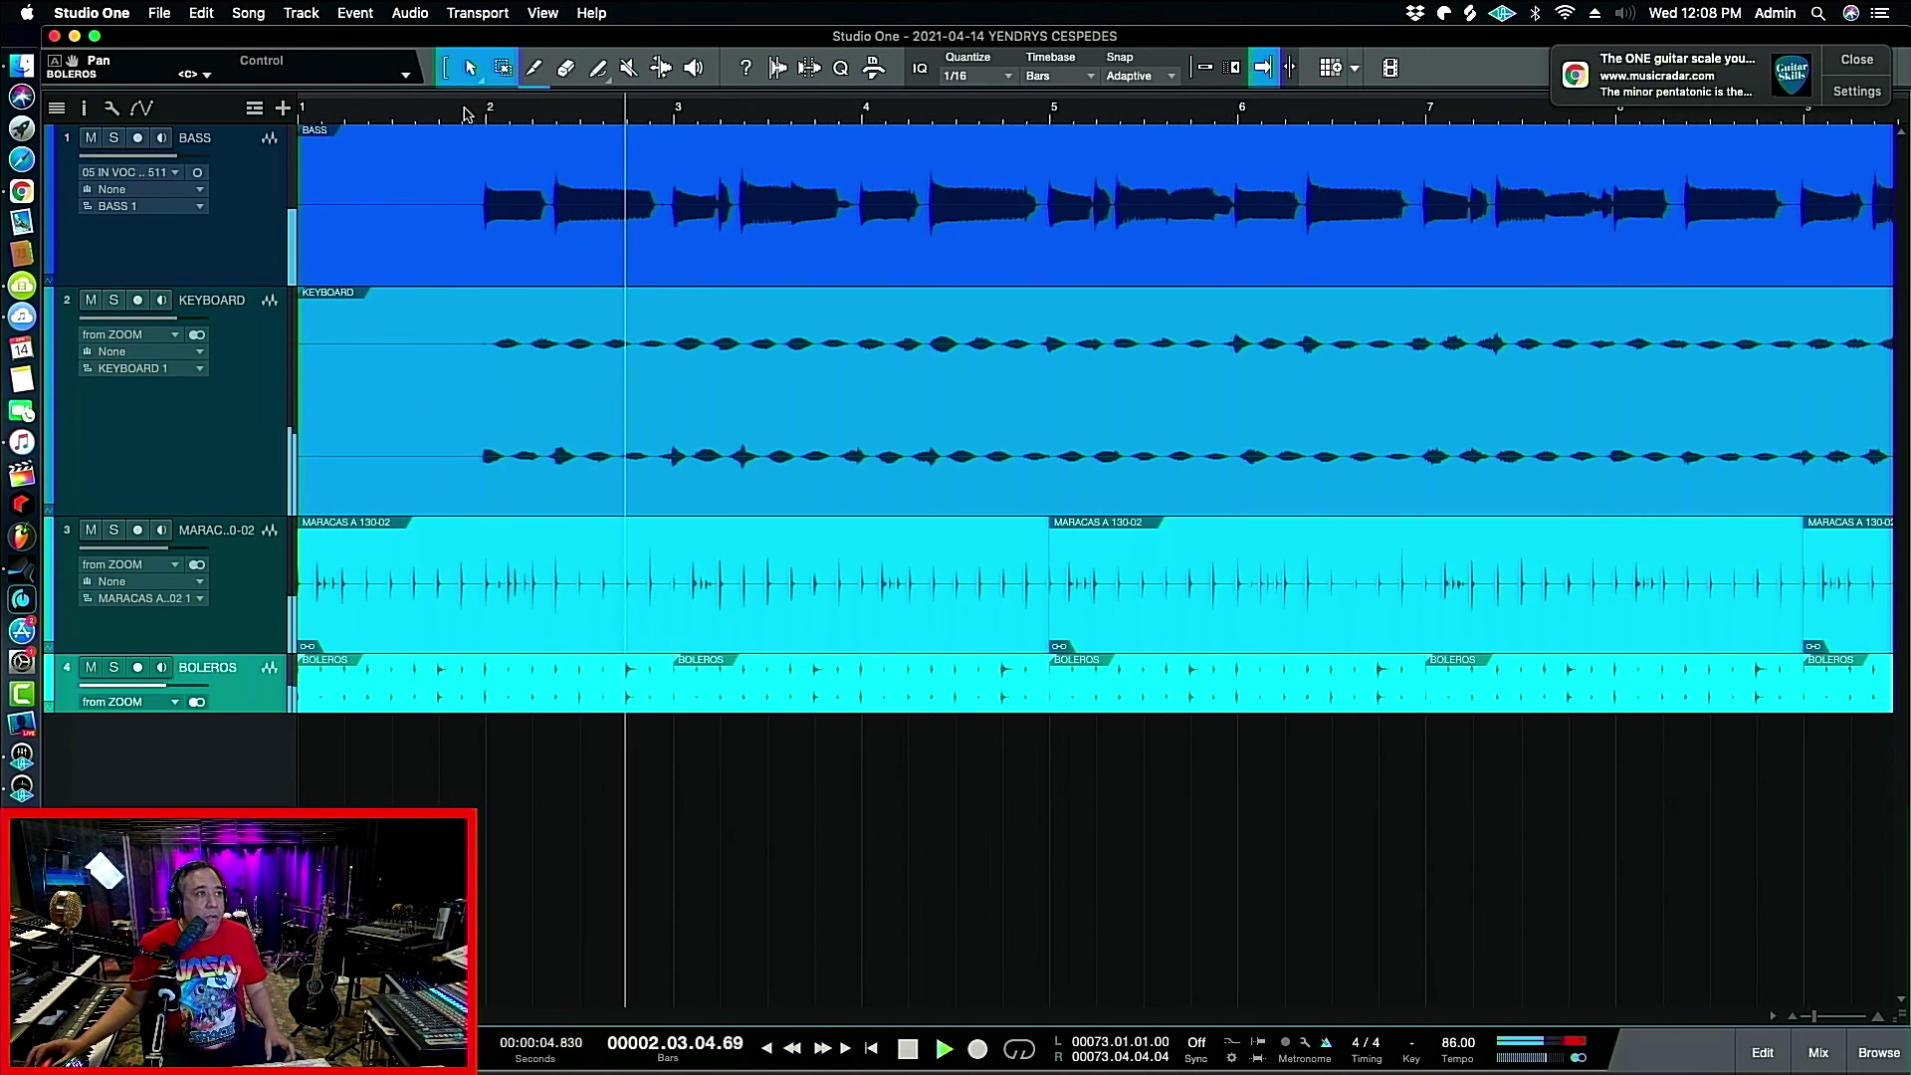
# Replay the opening from bar 1 while bringing the whole arrangement into view.
pyautogui.press('space')
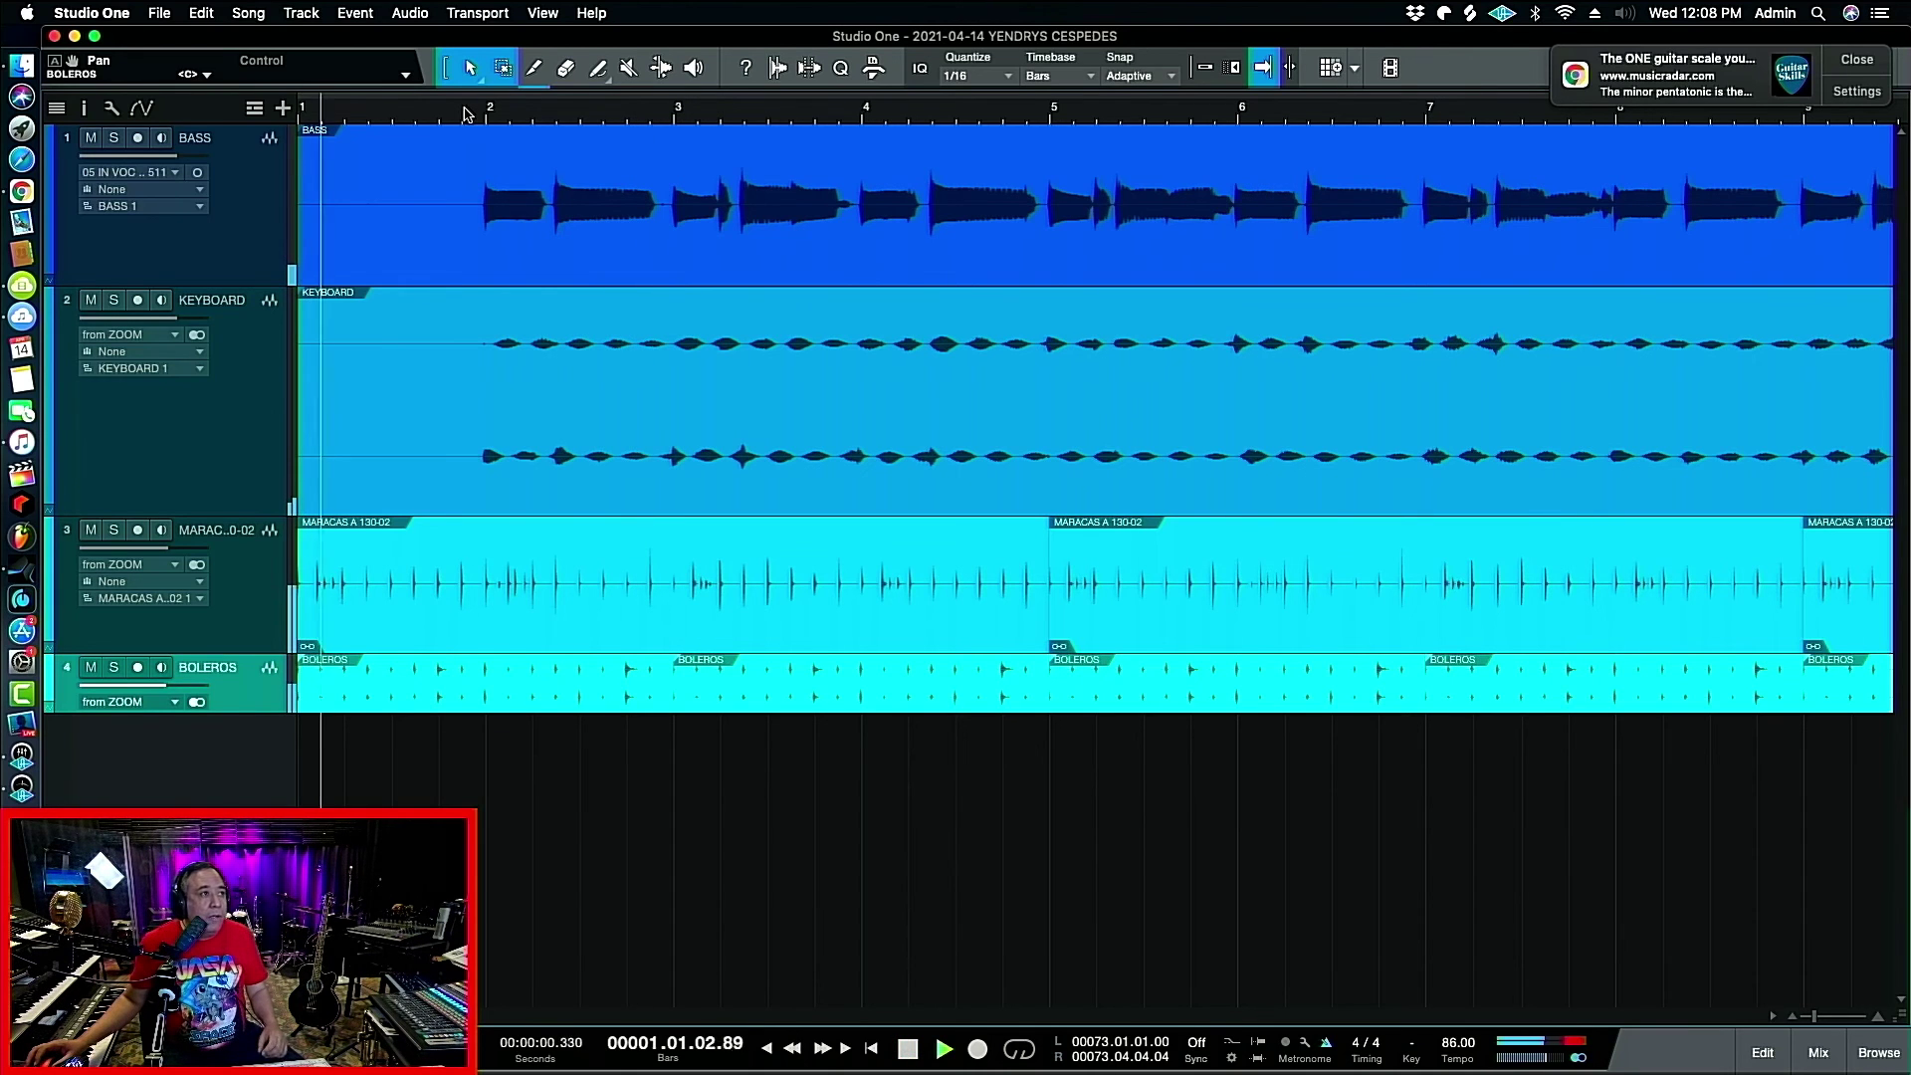
pyautogui.scroll(-1, 465, 111)
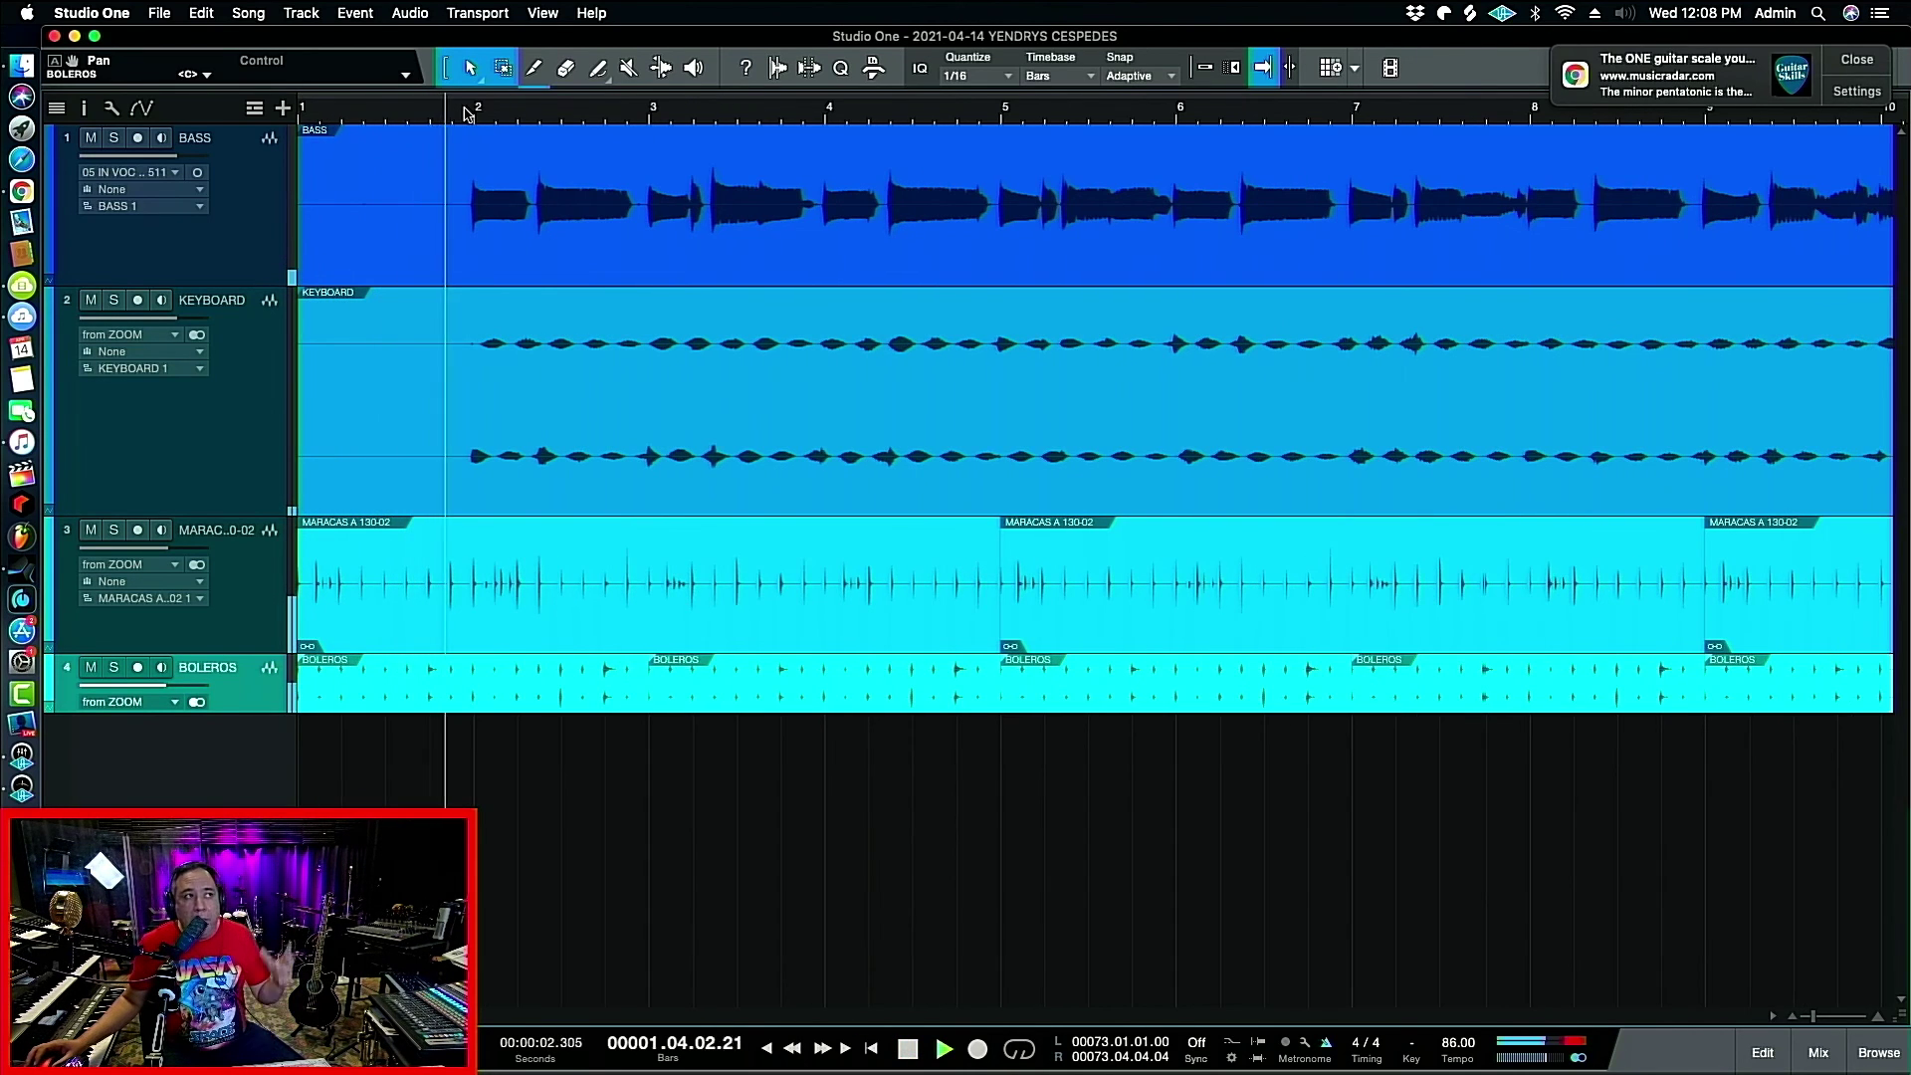
pyautogui.scroll(-5, 465, 111)
pyautogui.press('w')
pyautogui.press('w')
pyautogui.press('w')
pyautogui.press('w')
pyautogui.press('w')
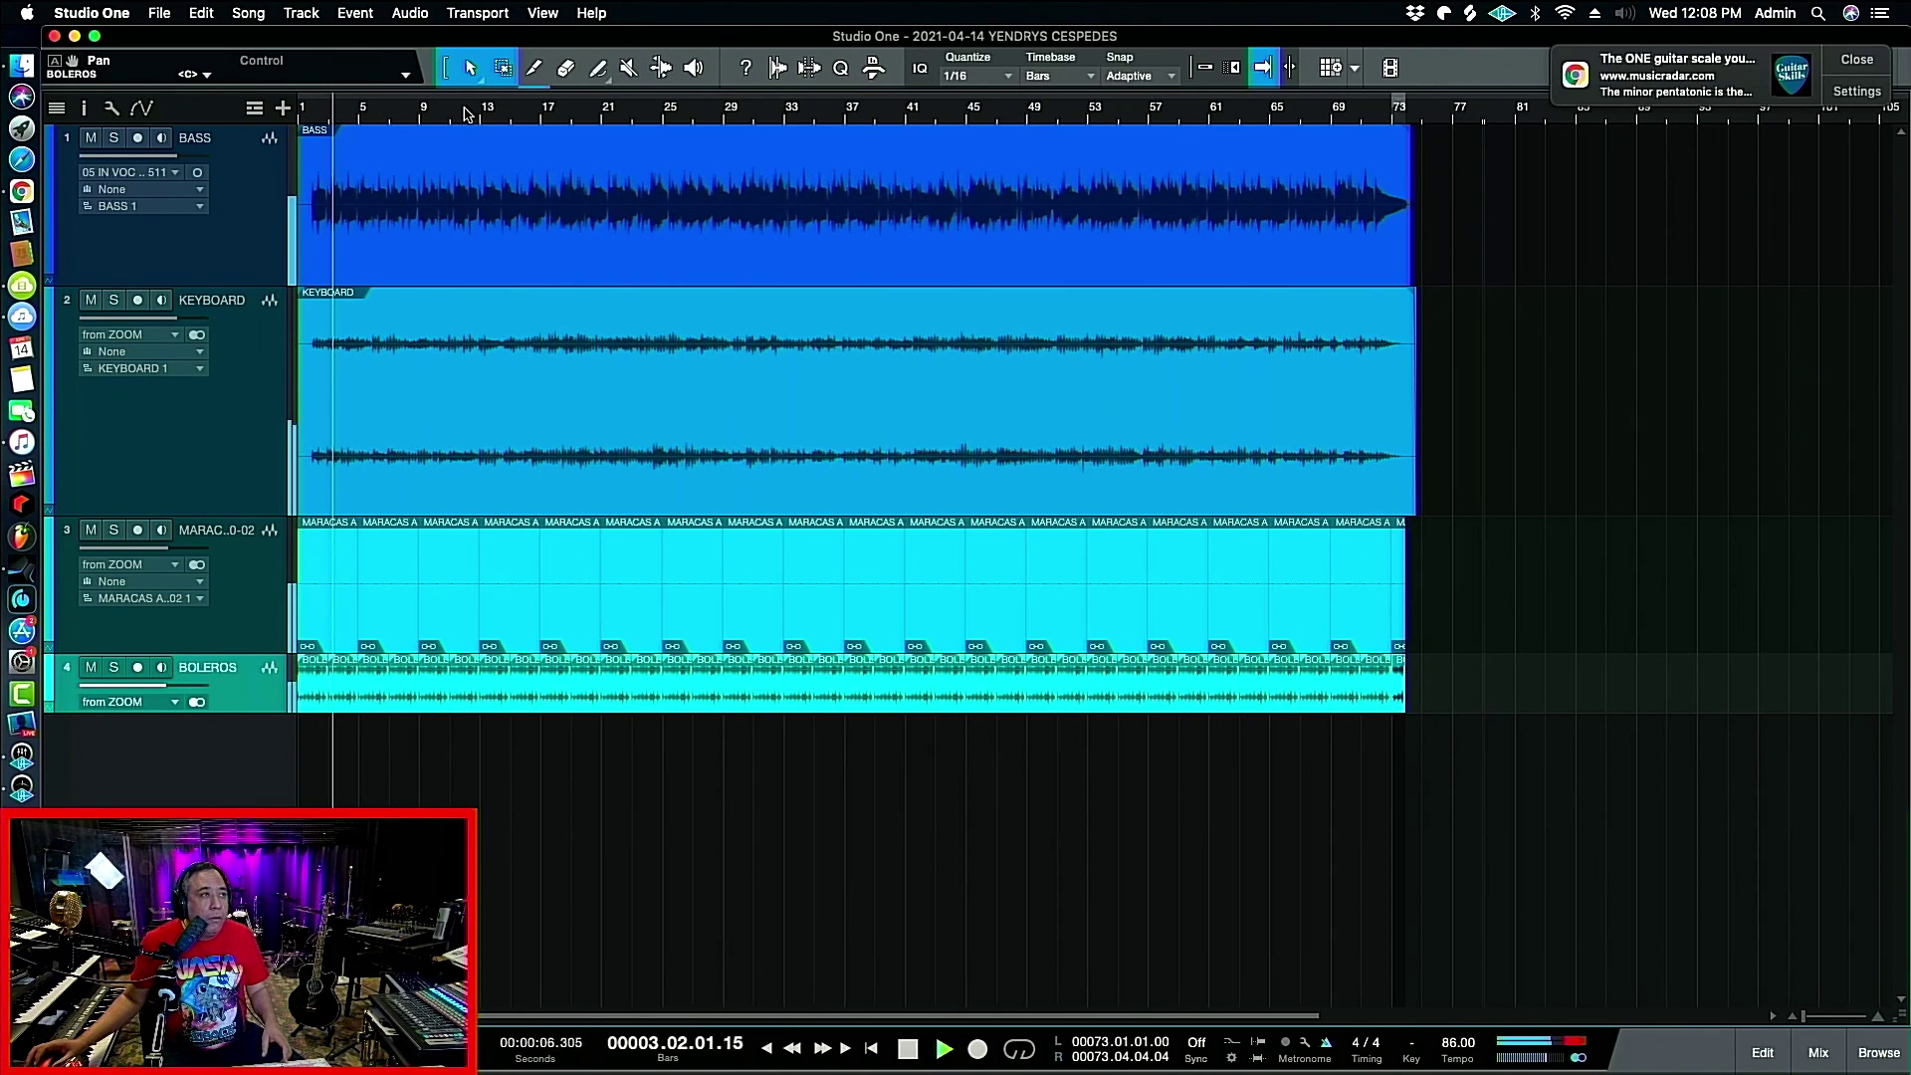
pyautogui.press('space')
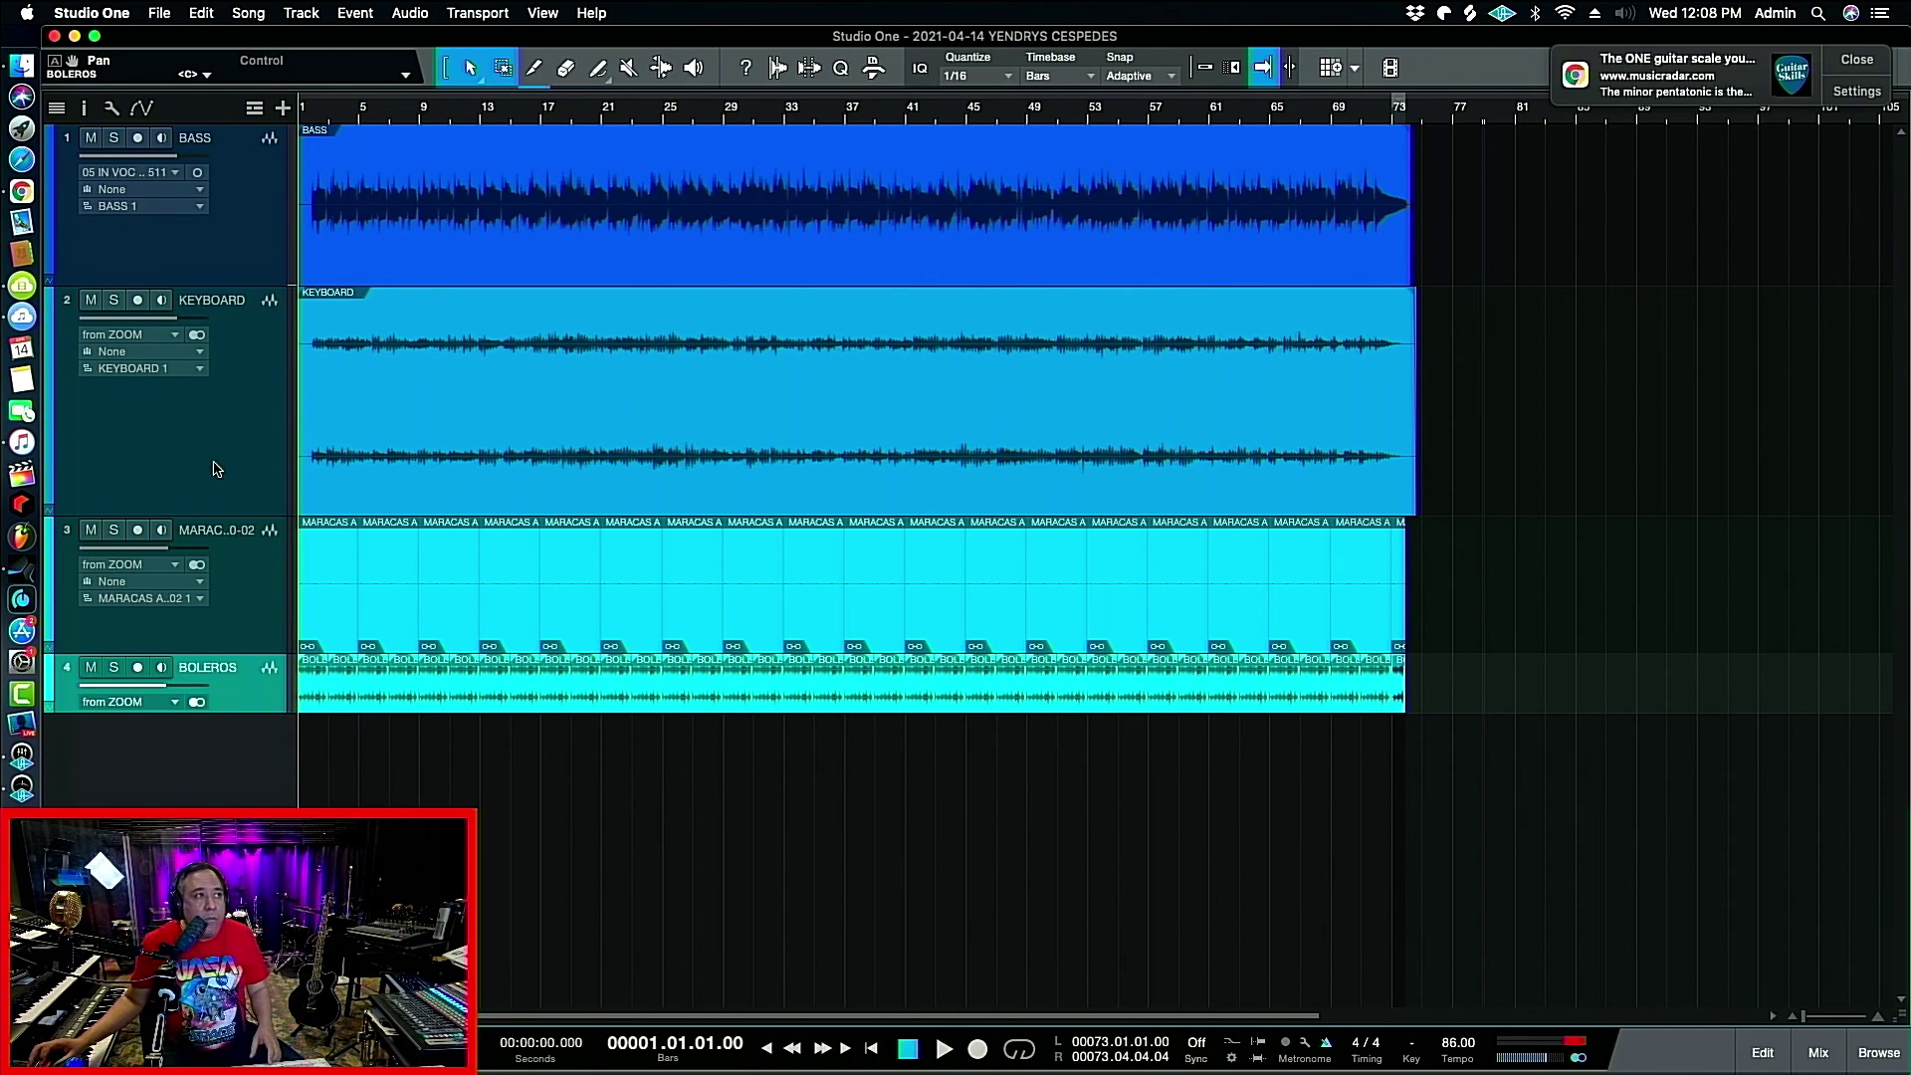
# Select the KEYBOARD track and audition the song several times from just before bar 25.
pyautogui.click(269, 392)
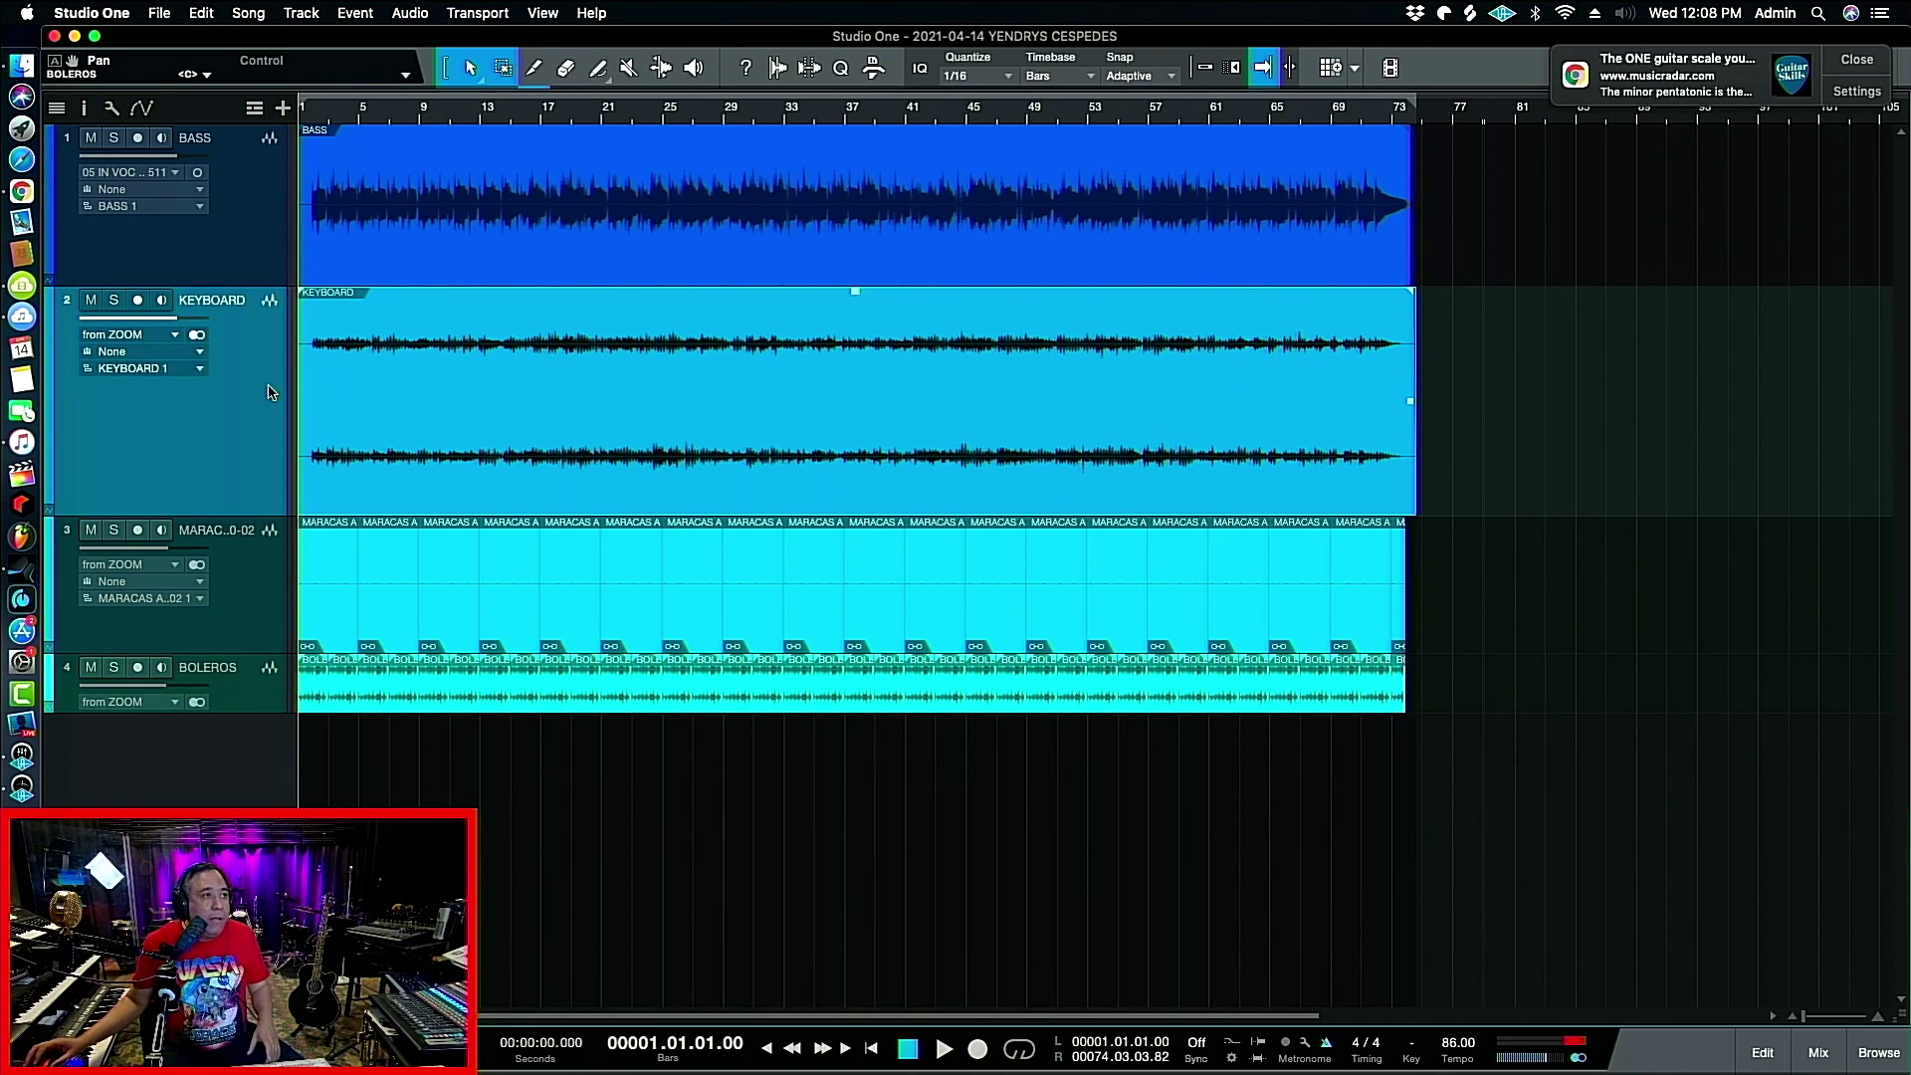
pyautogui.click(665, 107)
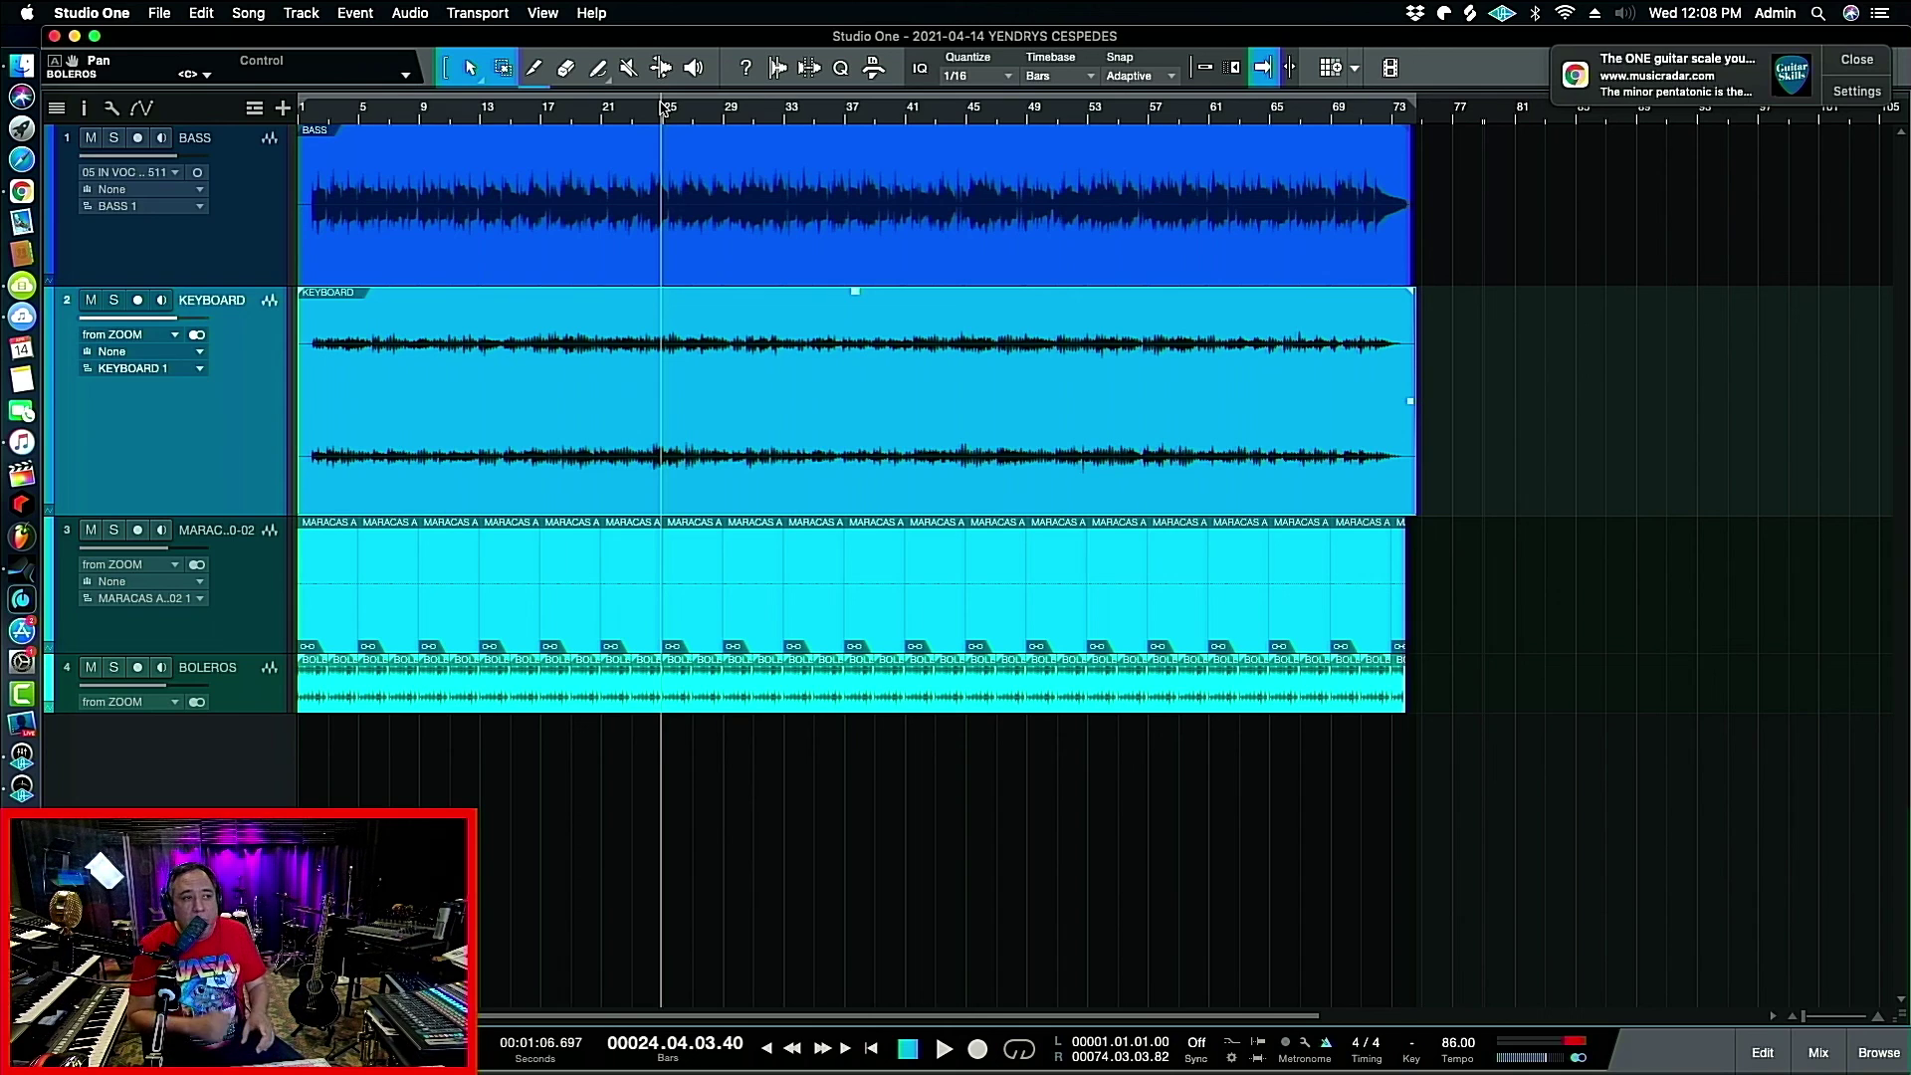
pyautogui.press('space')
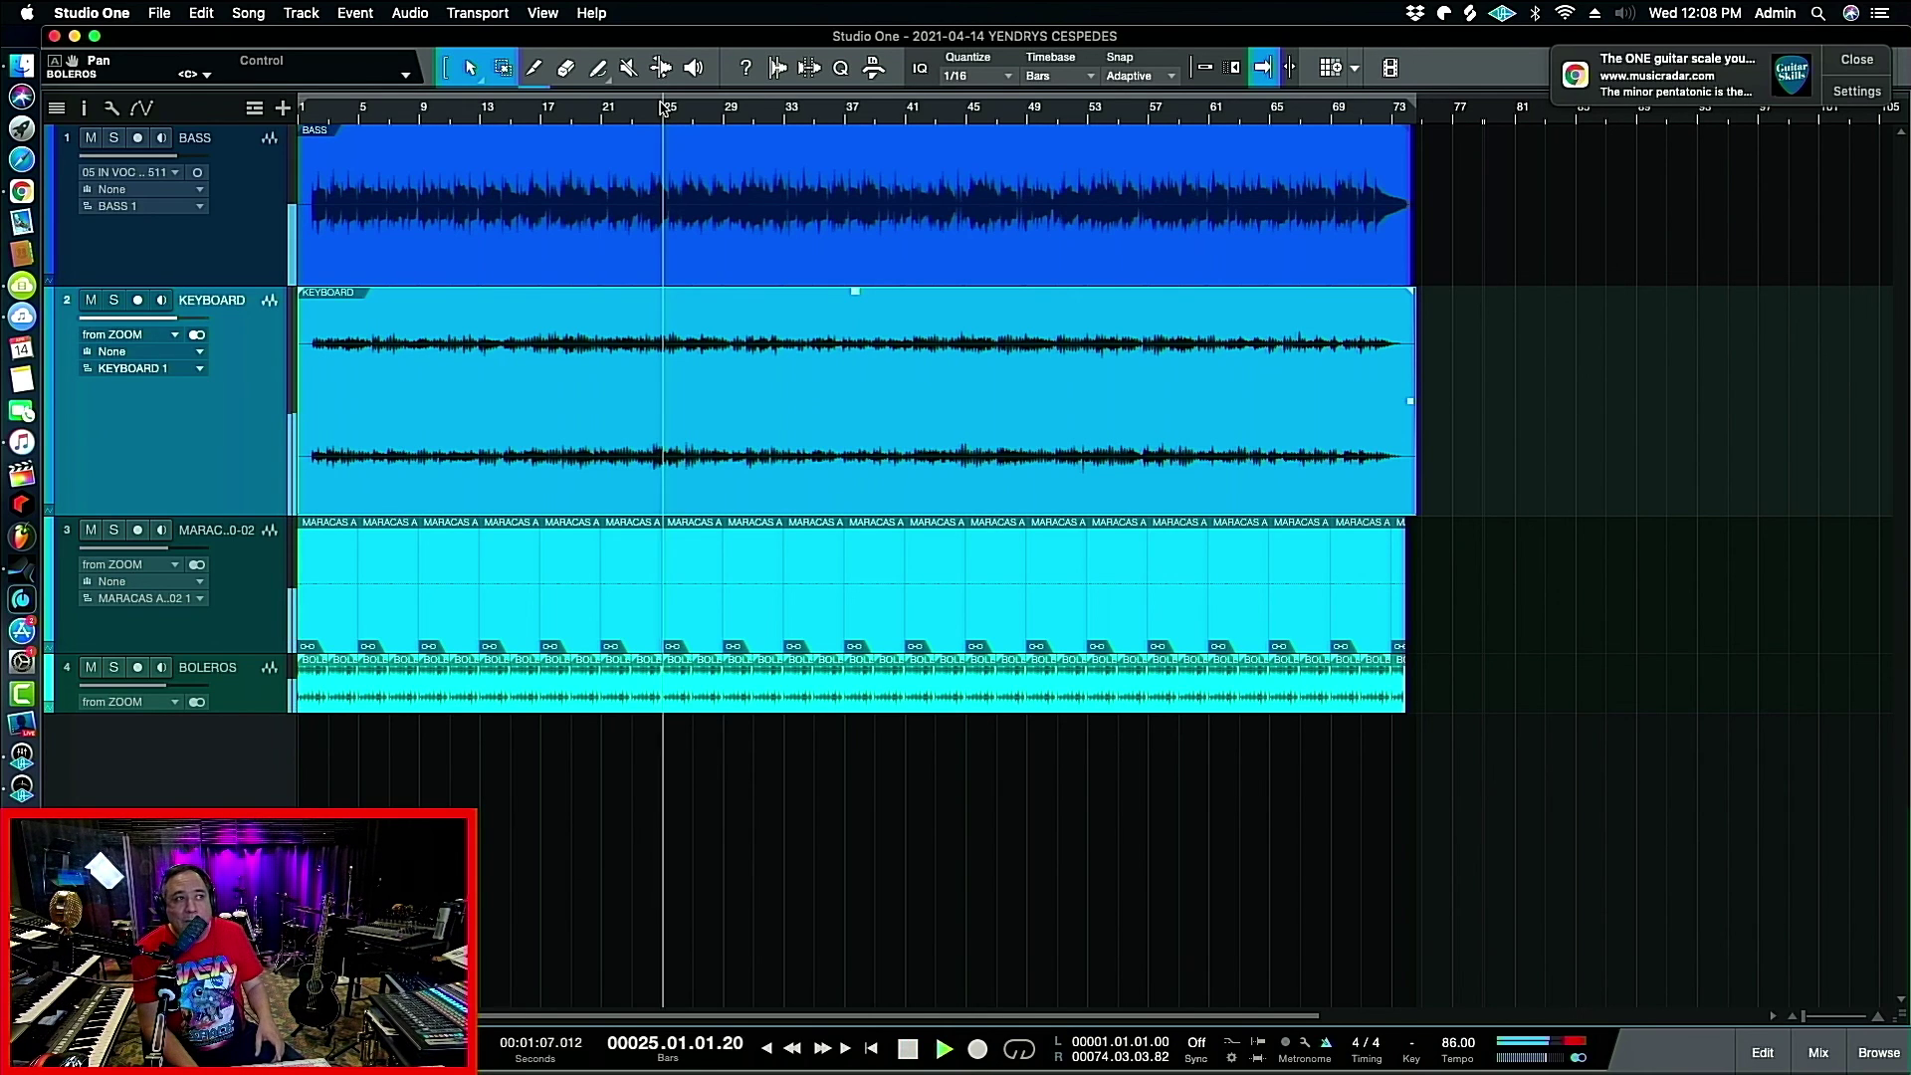
pyautogui.press('space')
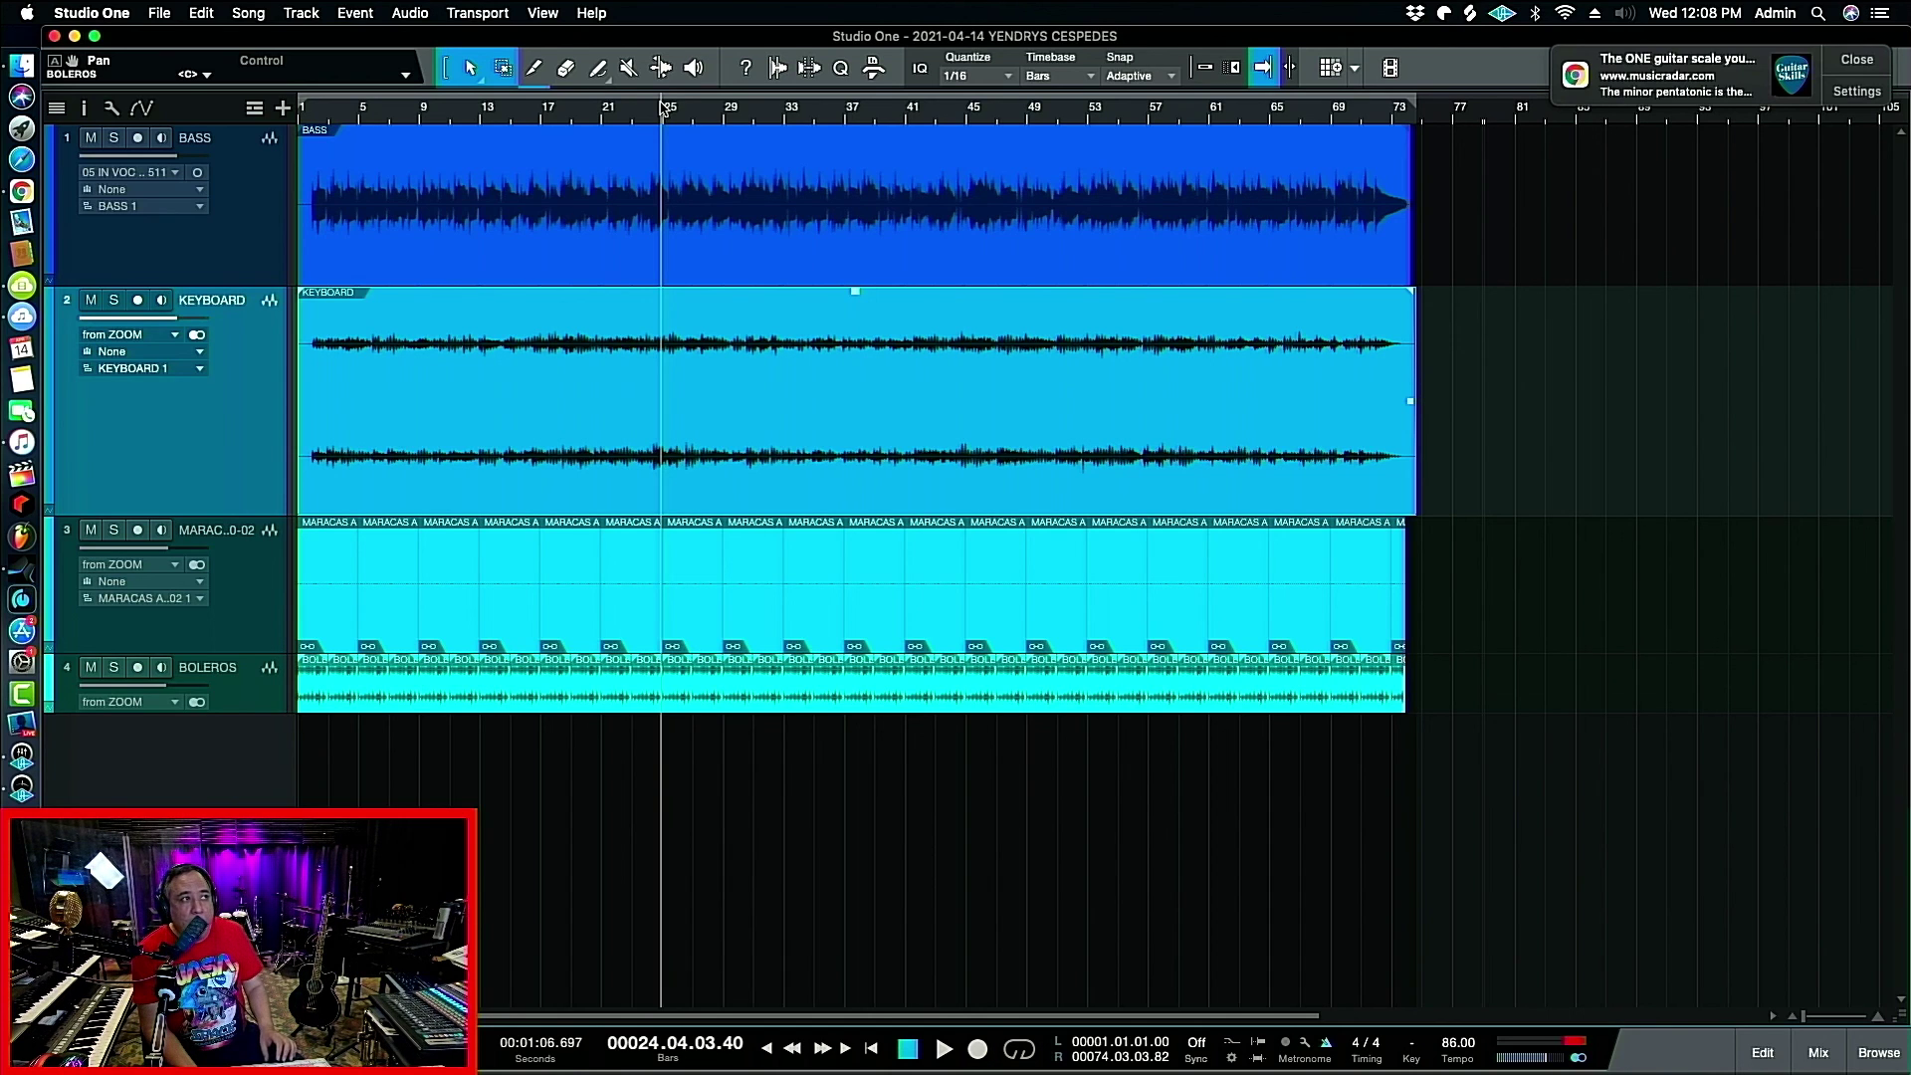
pyautogui.press('space')
pyautogui.press('space')
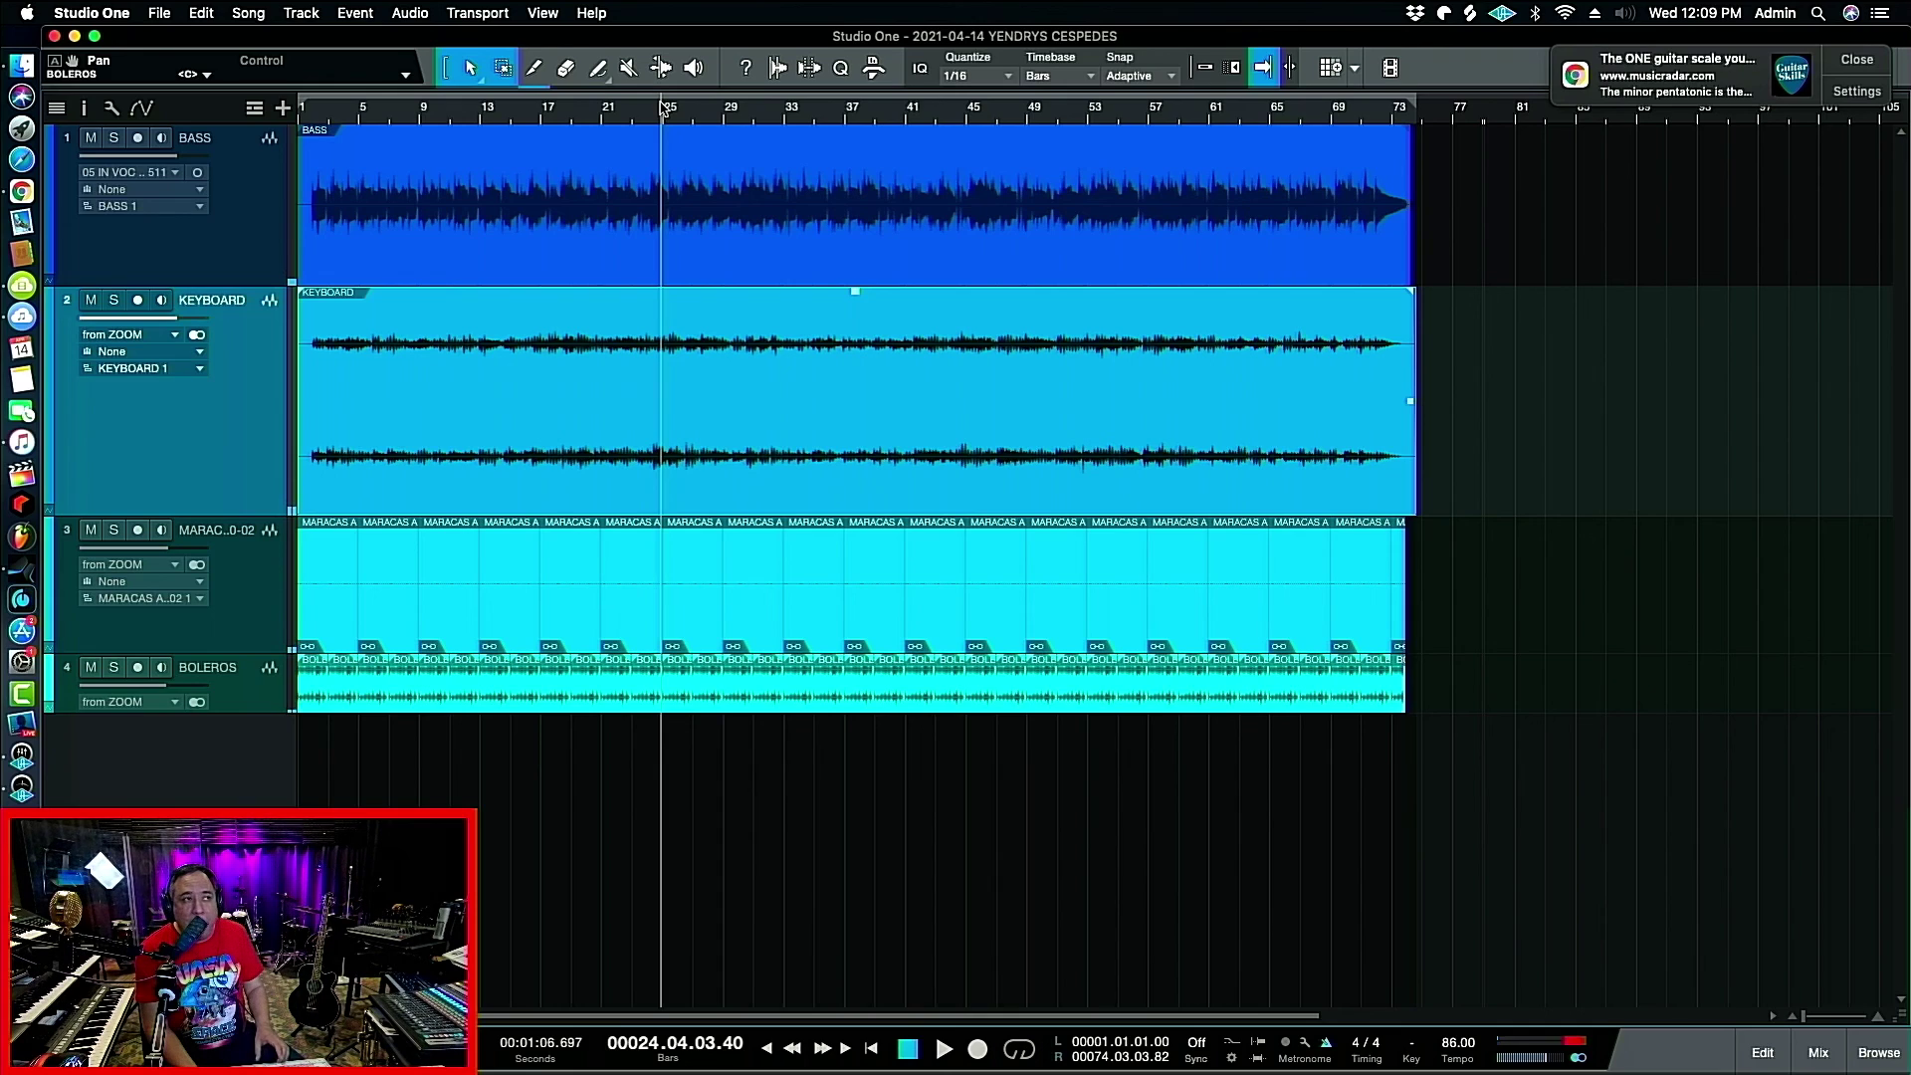
pyautogui.press('space')
pyautogui.press('space')
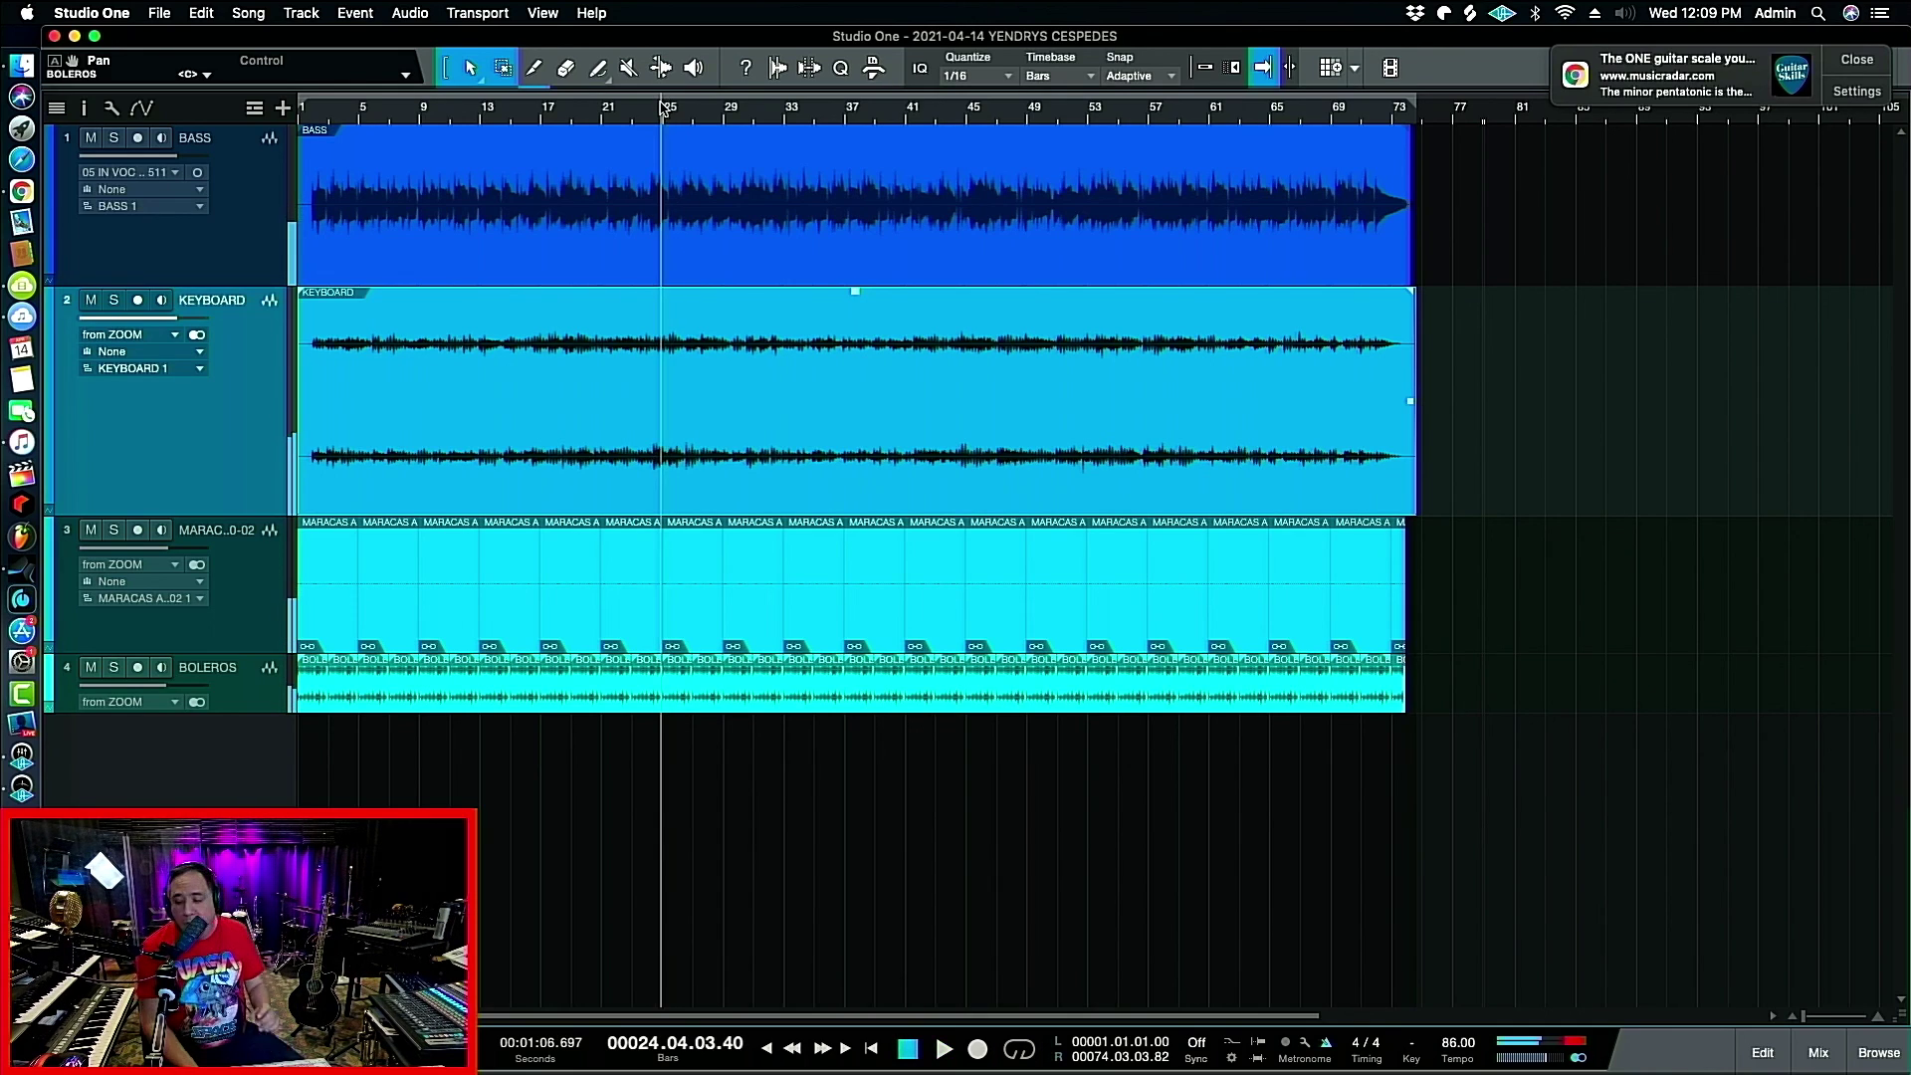